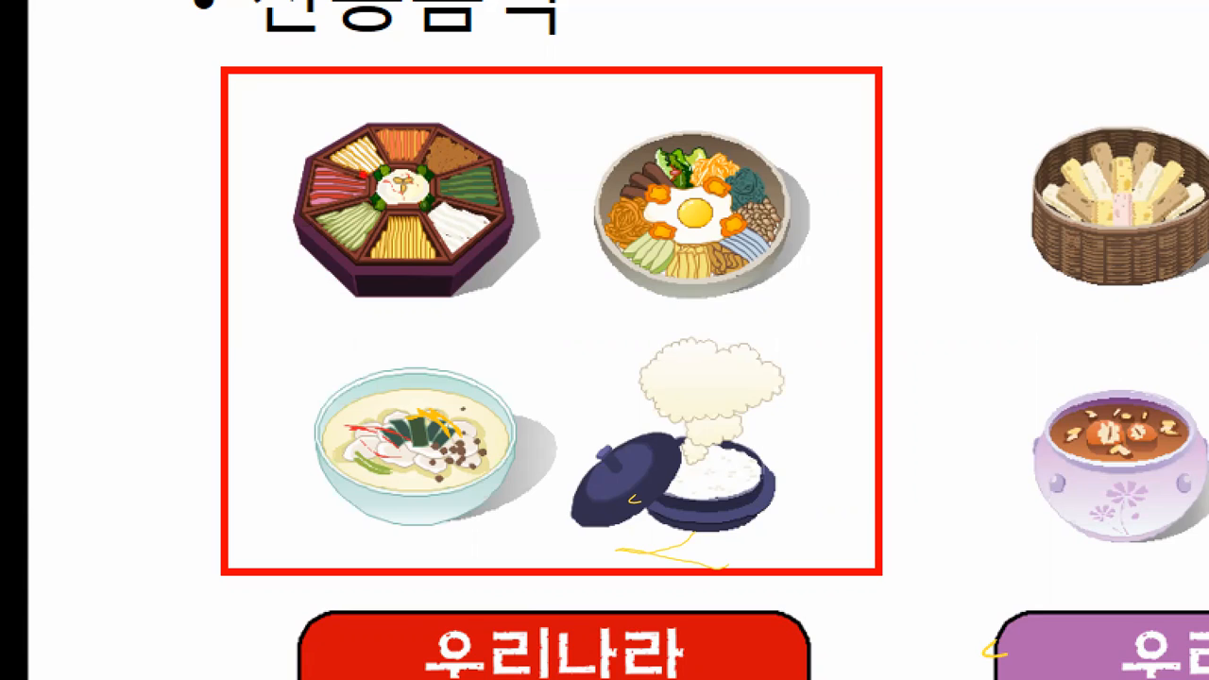
- Outline each of the four traditional dishes above the red label with its own red rectangle on the magnified slide
drag(255, 98, 539, 318)
drag(567, 118, 831, 302)
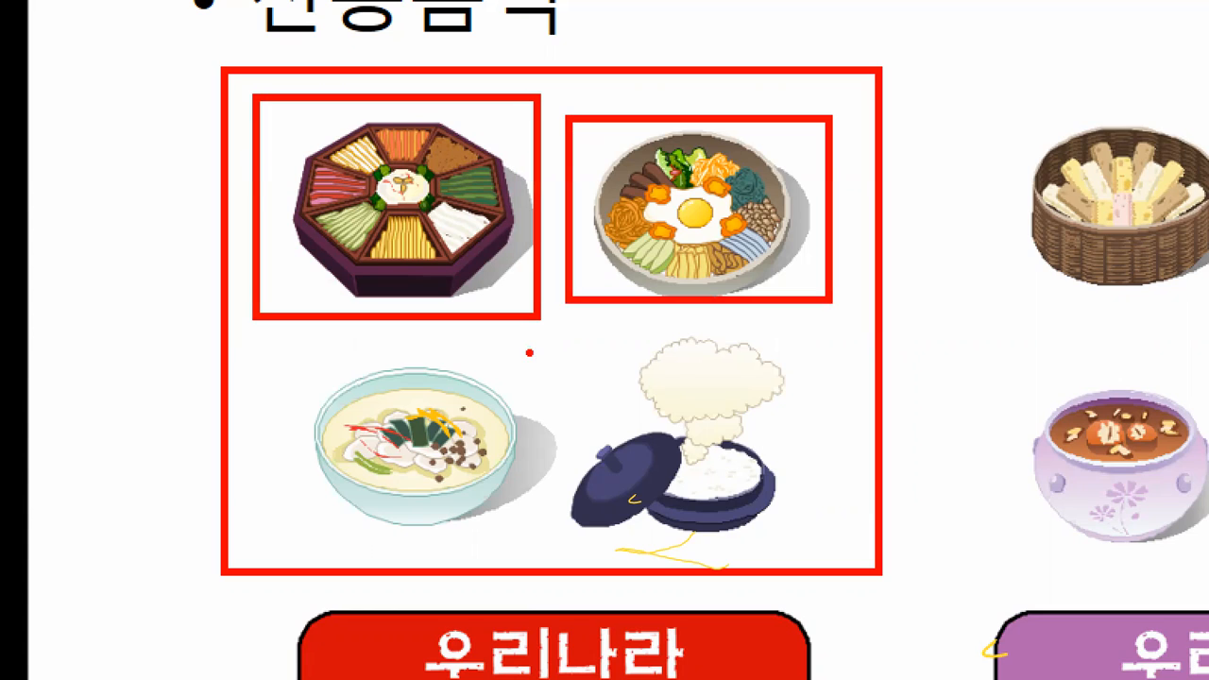
drag(572, 332, 827, 548)
drag(253, 346, 539, 529)
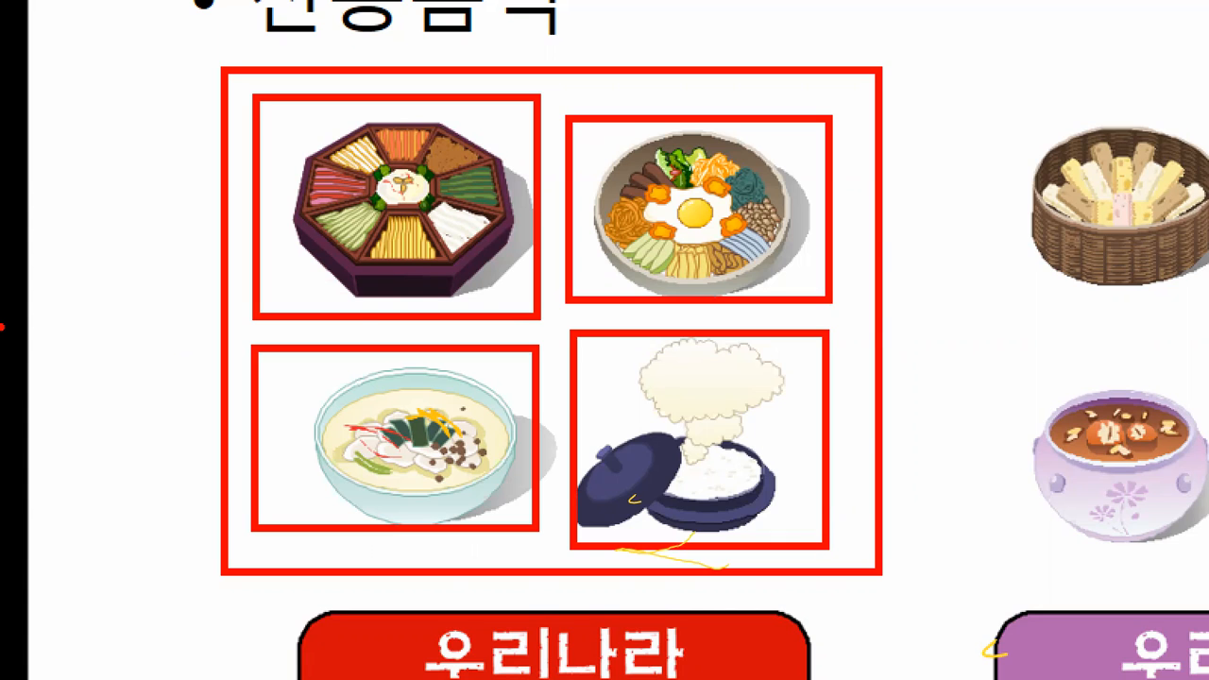
key(Escape)
- Magnify the red 우리나라 전통음식 label, frame it with a red rectangle and add a check mark beside it
key(ctrl+1)
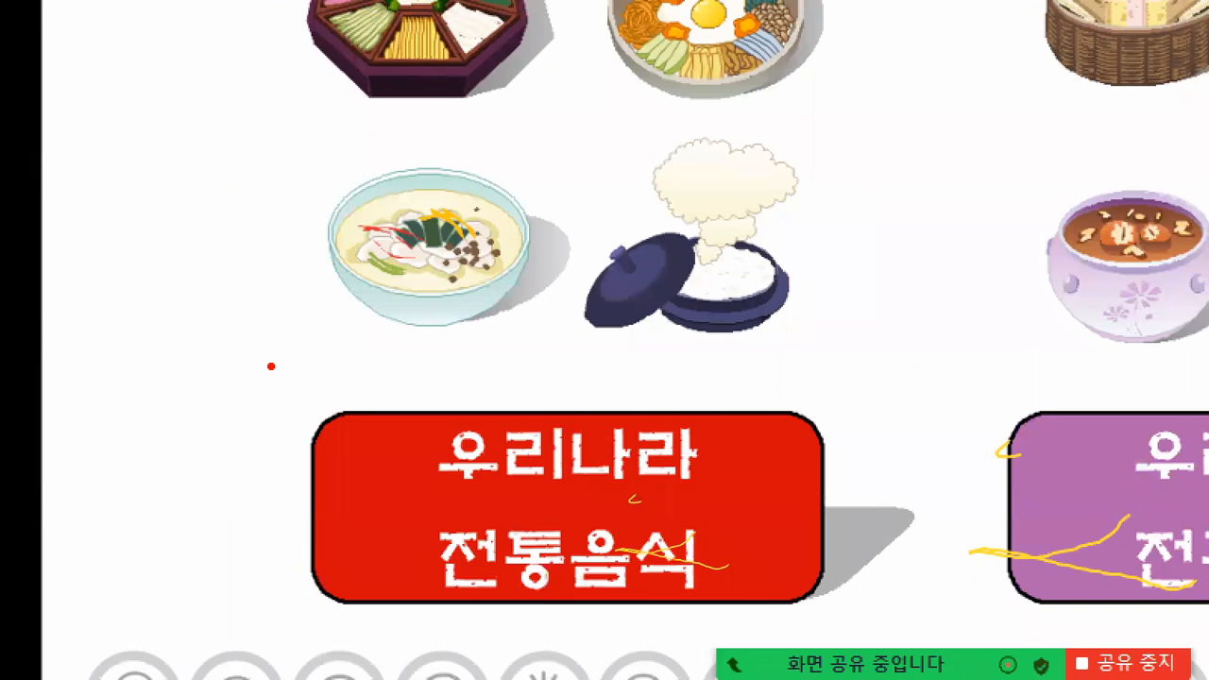
drag(271, 366, 871, 628)
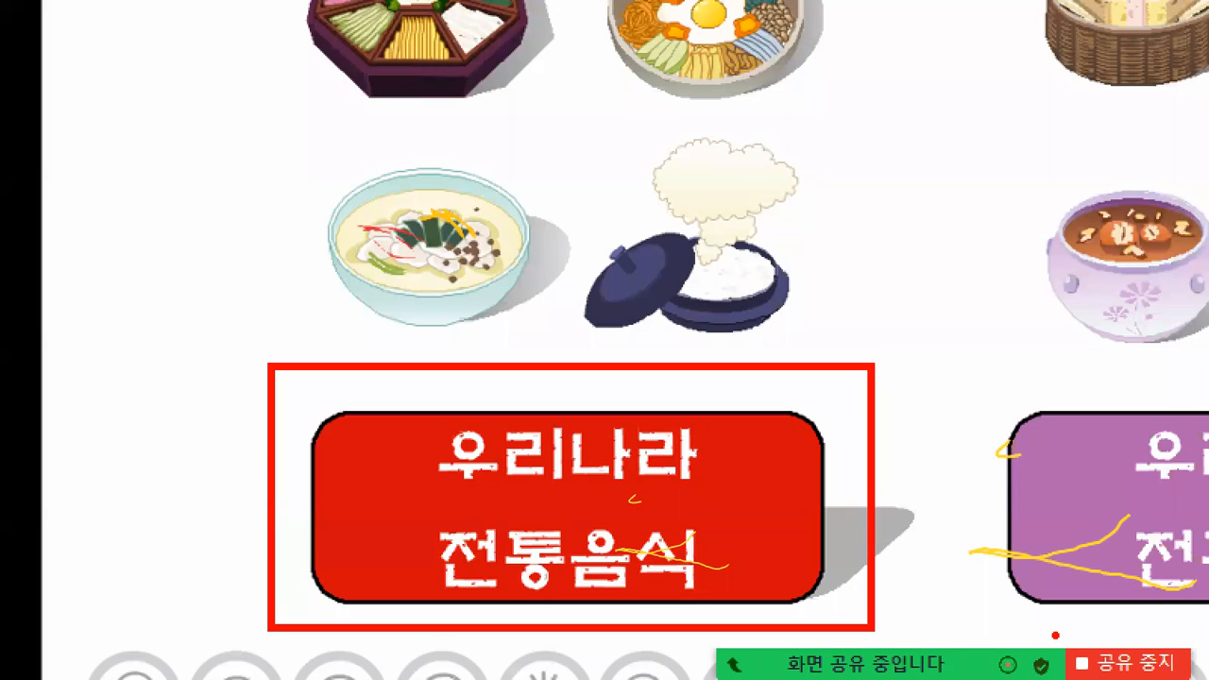
mouse_move(930, 485)
mouse_down()
mouse_move(934, 515)
mouse_move(965, 476)
mouse_up()
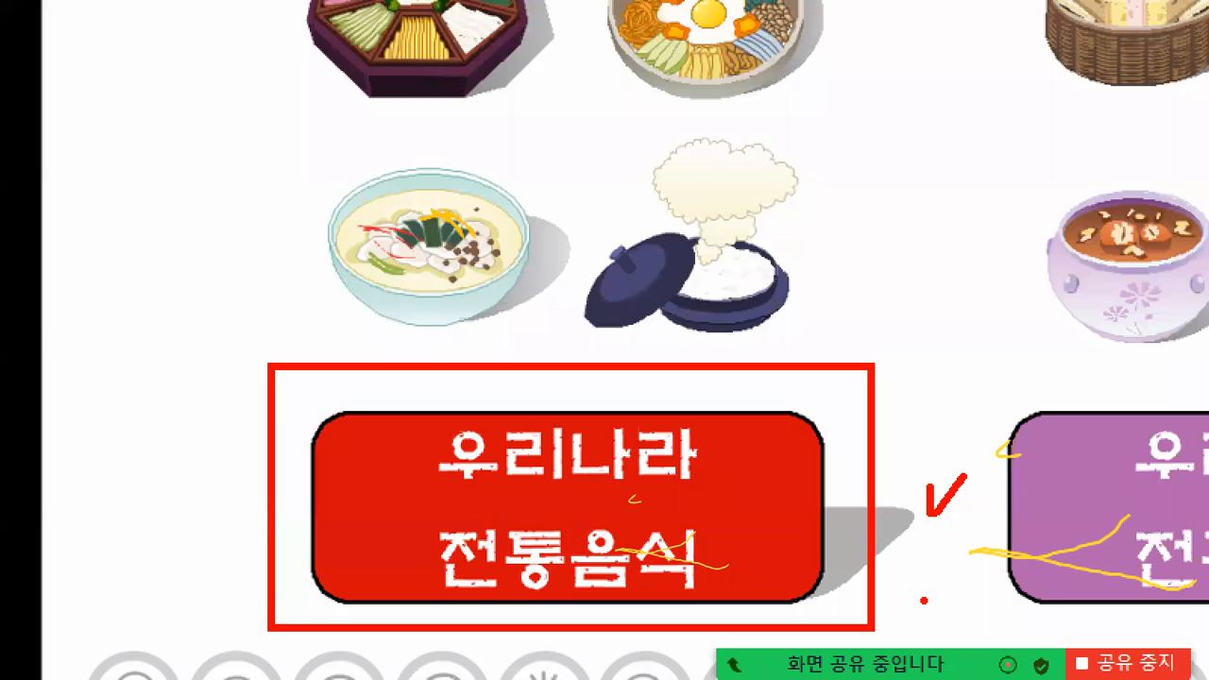
key(Escape)
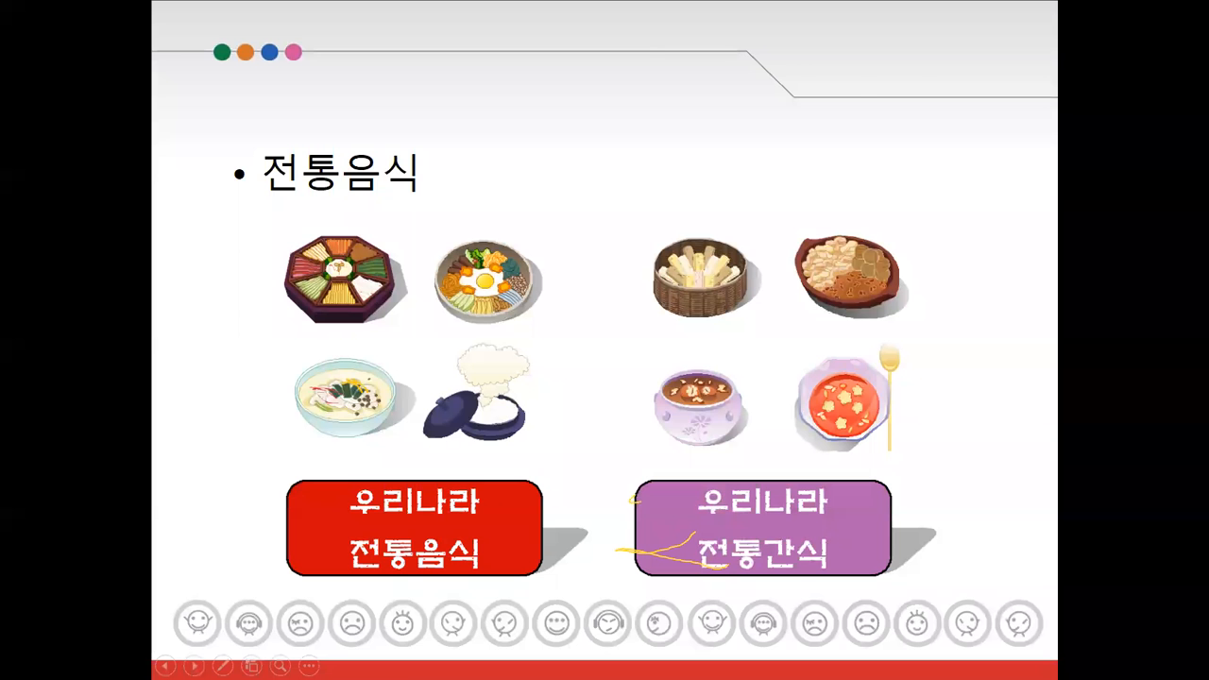
- End the slide show and switch to the open PowerPoint presentation 0308_그림에 도형 채우기
key(Escape)
key(super+d)
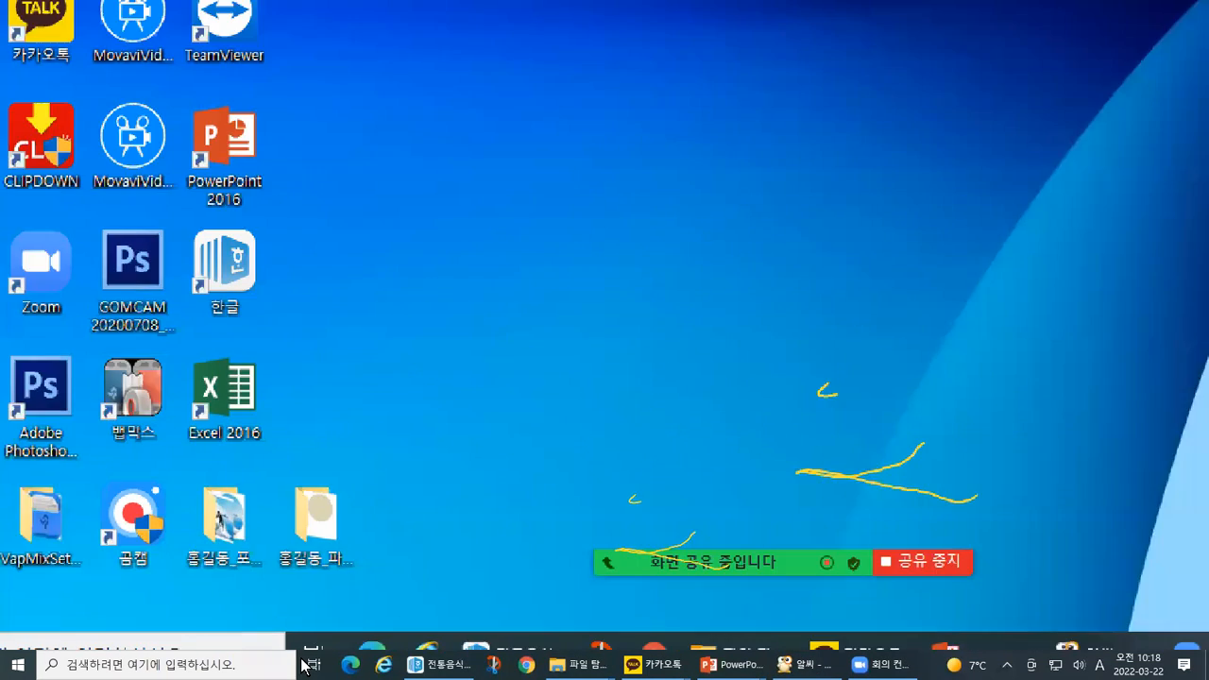
click(306, 664)
click(306, 664)
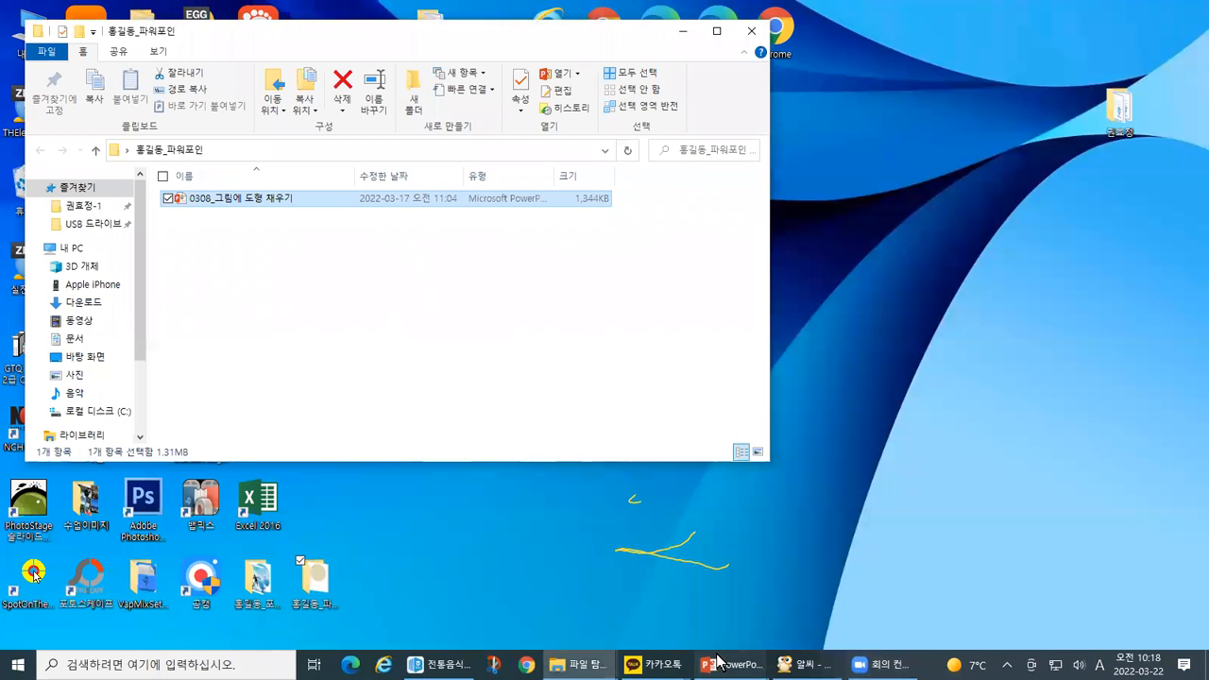
mouse_move(718, 662)
click(756, 612)
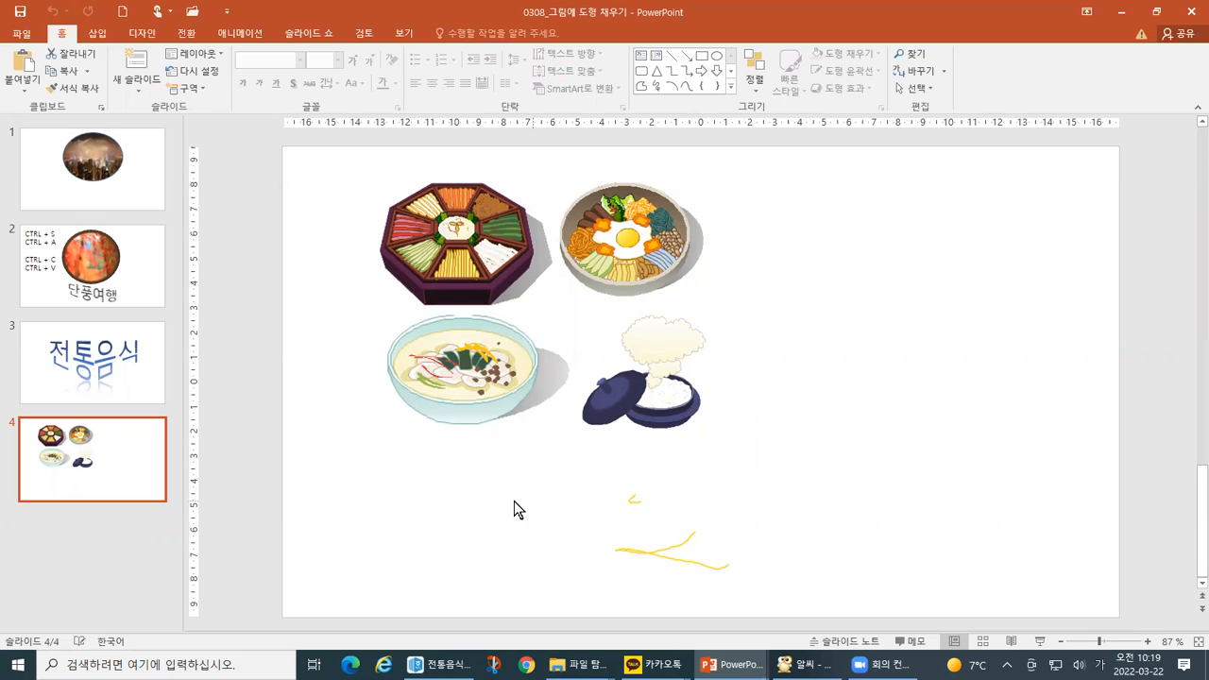
- Magnify slide 4 and outline each of its four food pictures with a red rectangle
key(shift+F5)
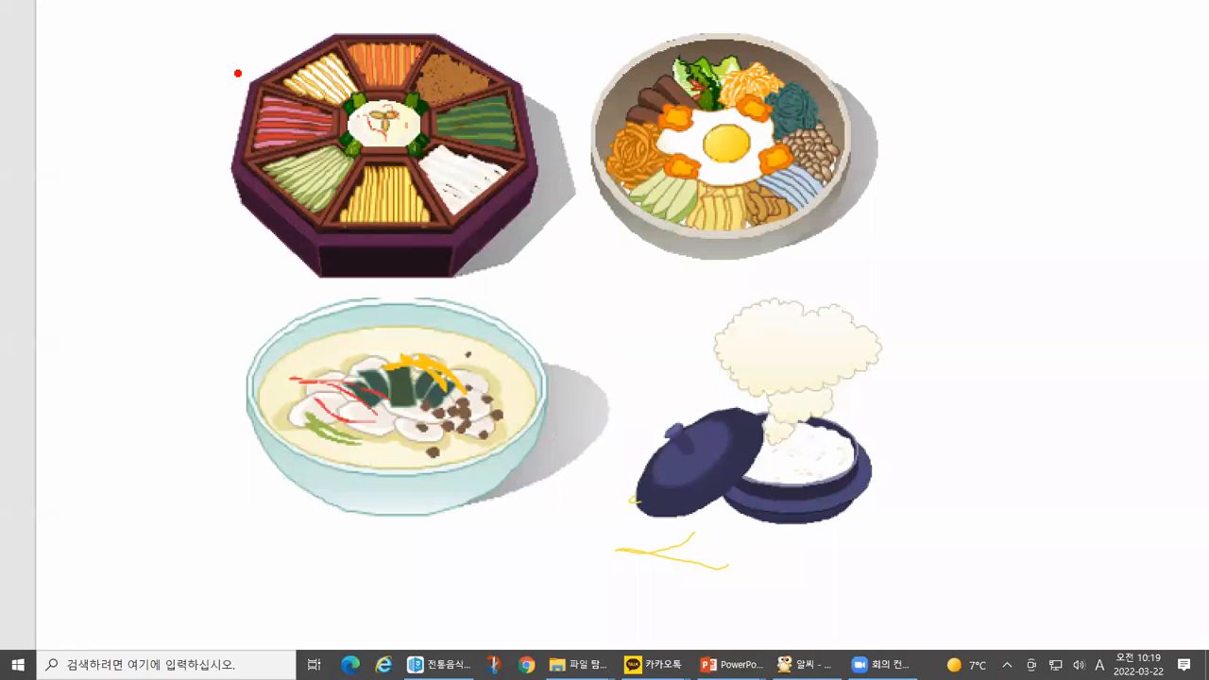
drag(212, 32, 530, 294)
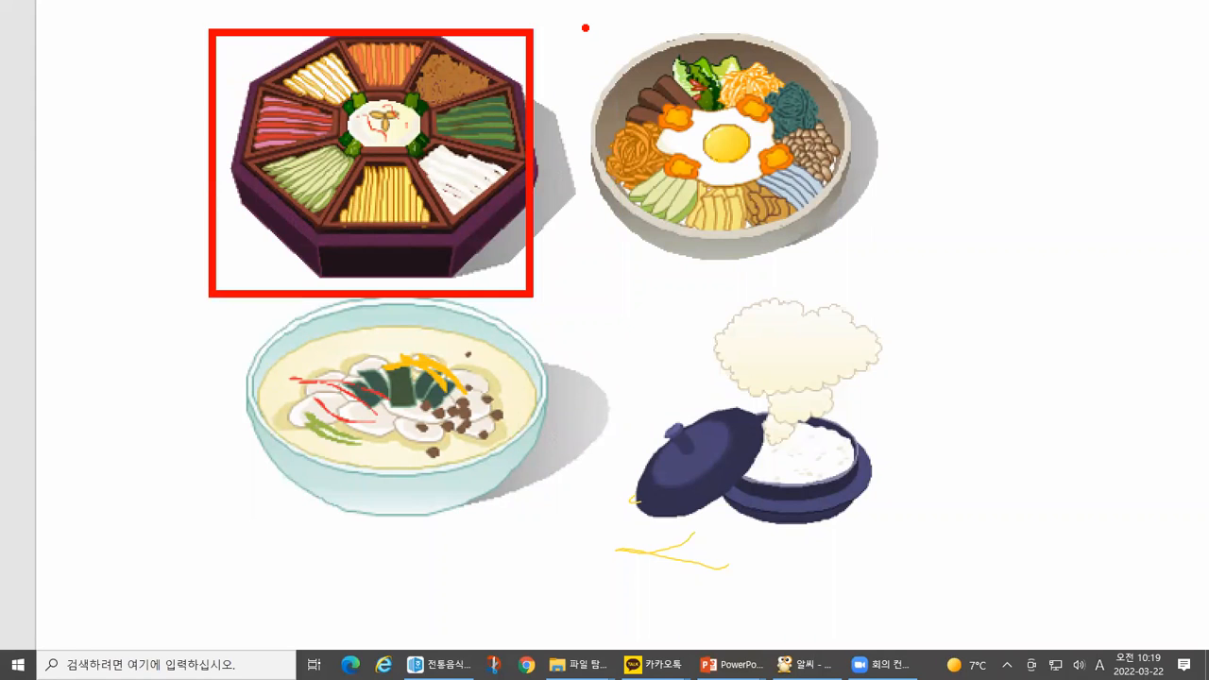
drag(586, 27, 875, 274)
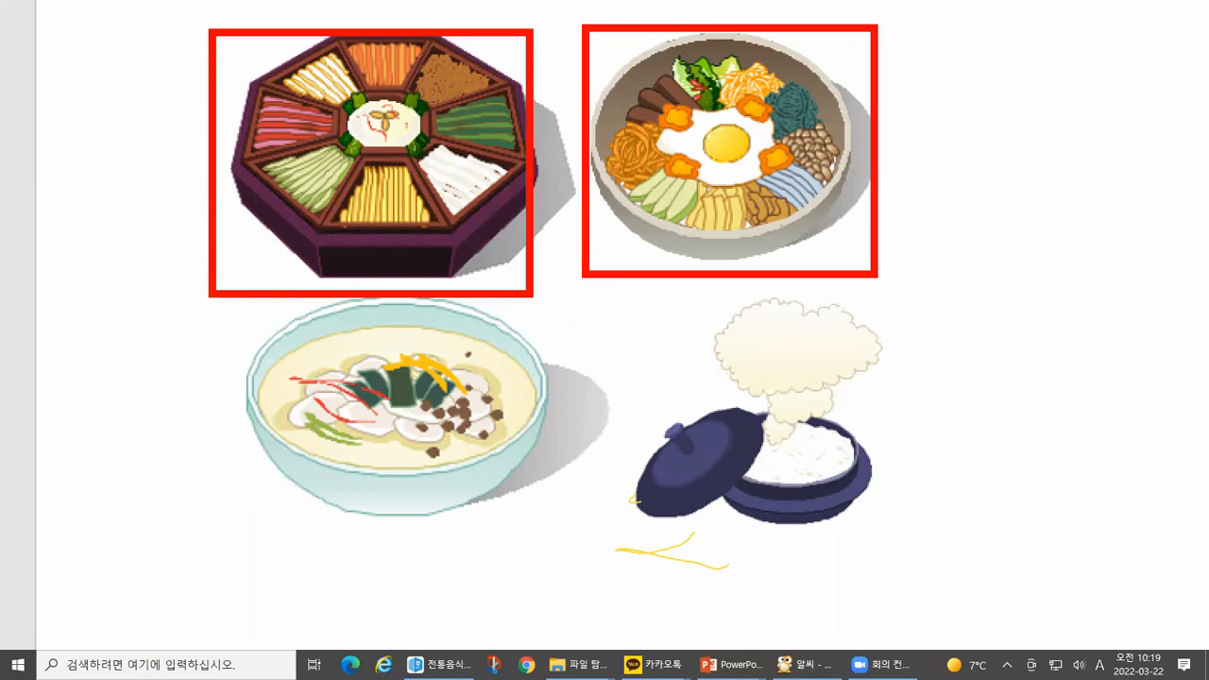
drag(220, 312, 574, 526)
drag(631, 307, 883, 552)
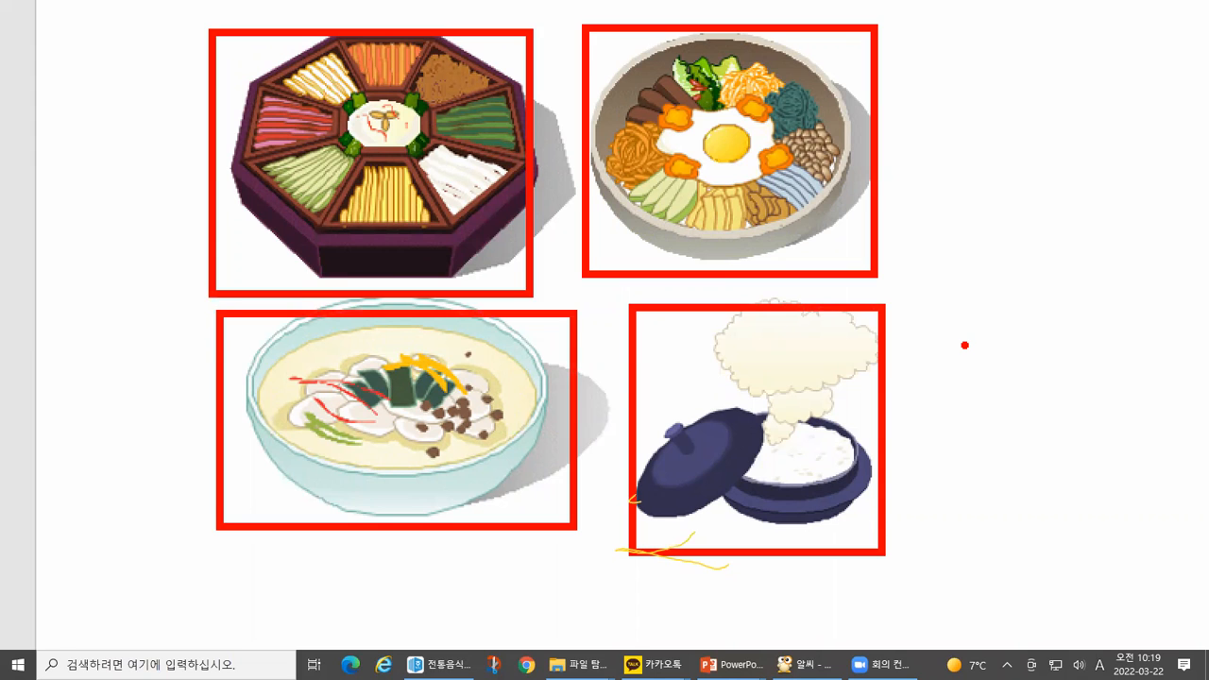
key(Escape)
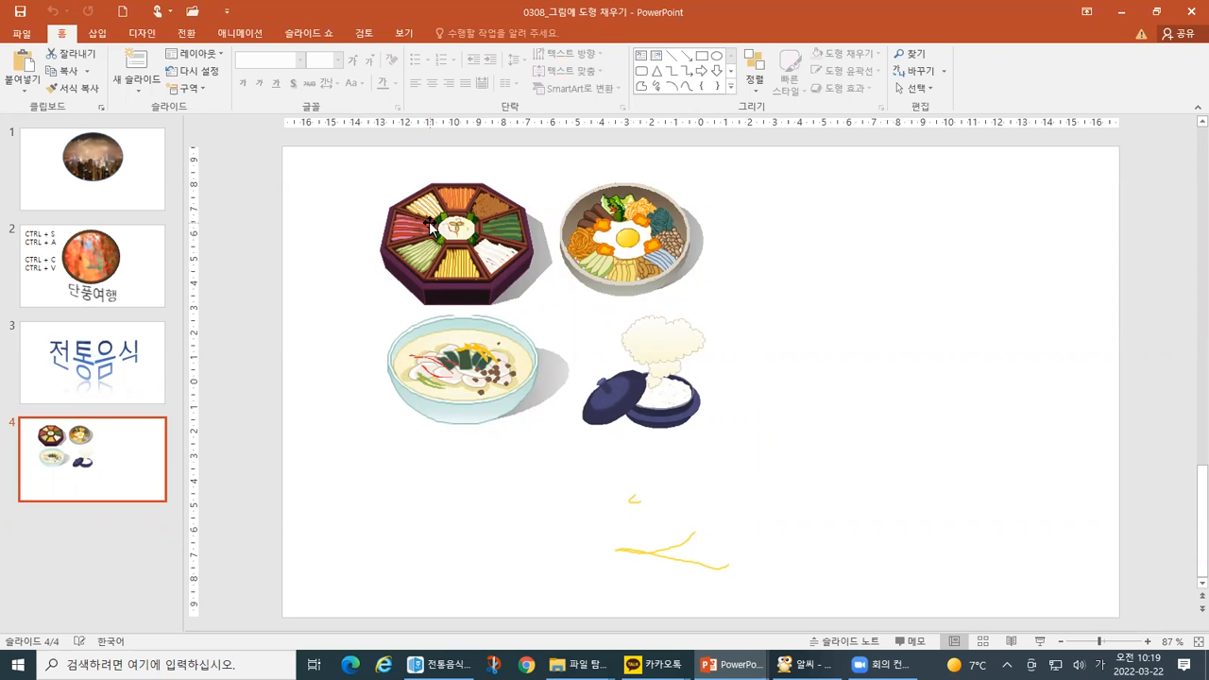
- Select the octagonal platter picture on slide 4, then mark its frame and the bibimbap picture in red on the magnified view
click(435, 227)
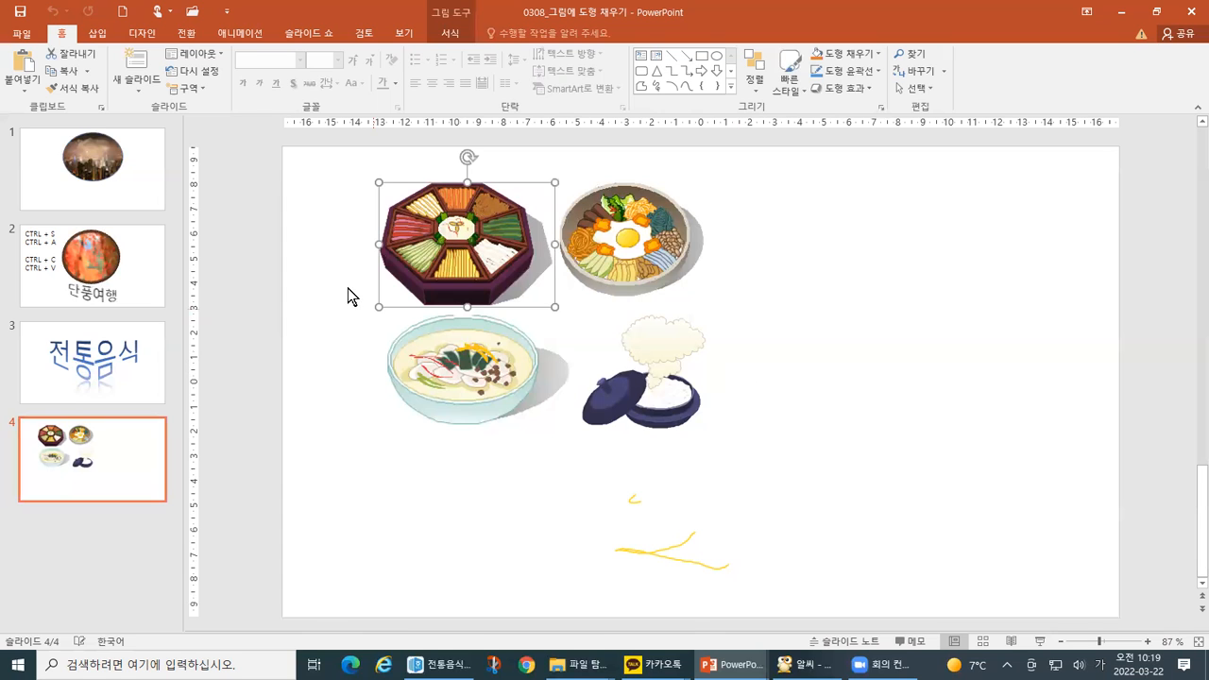
key(ctrl+1)
click(371, 206)
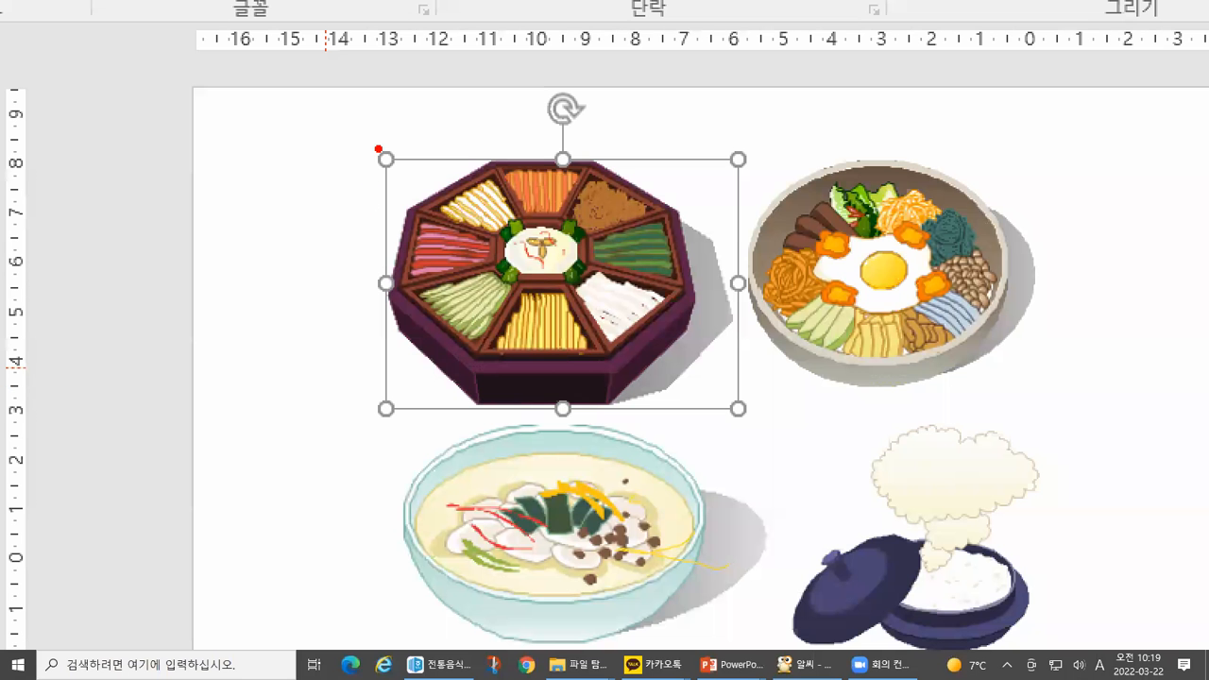
mouse_move(375, 160)
mouse_down()
mouse_move(384, 418)
mouse_move(738, 411)
mouse_up()
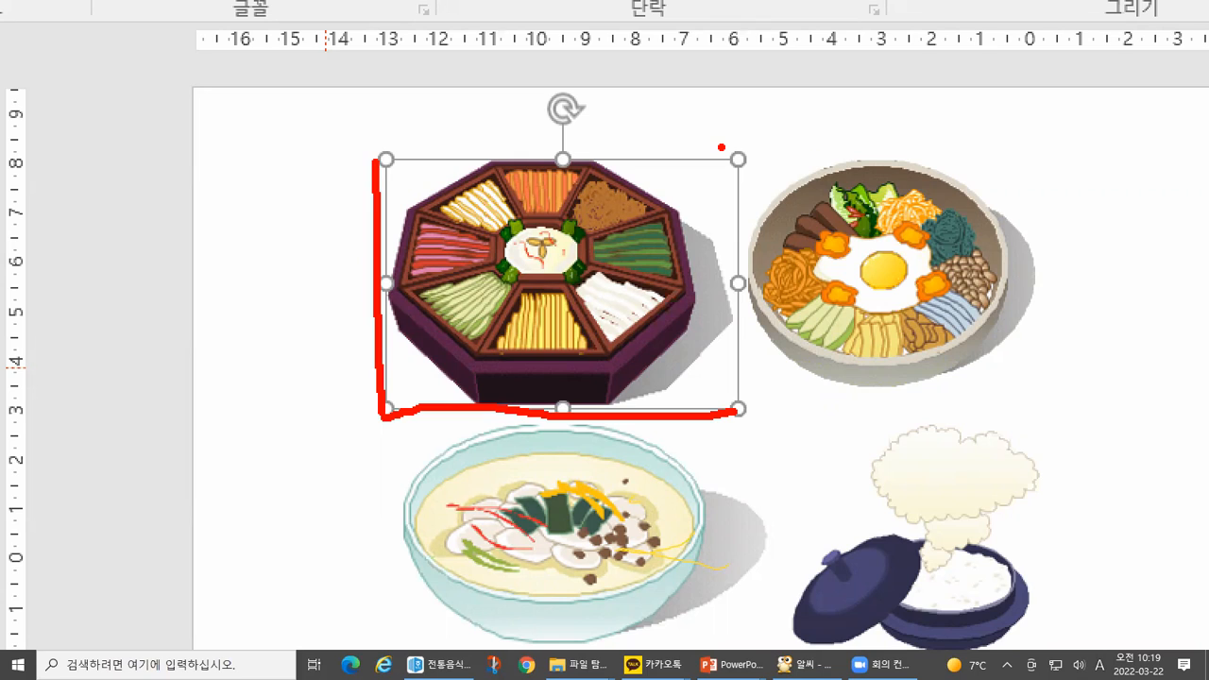
drag(722, 147, 1048, 379)
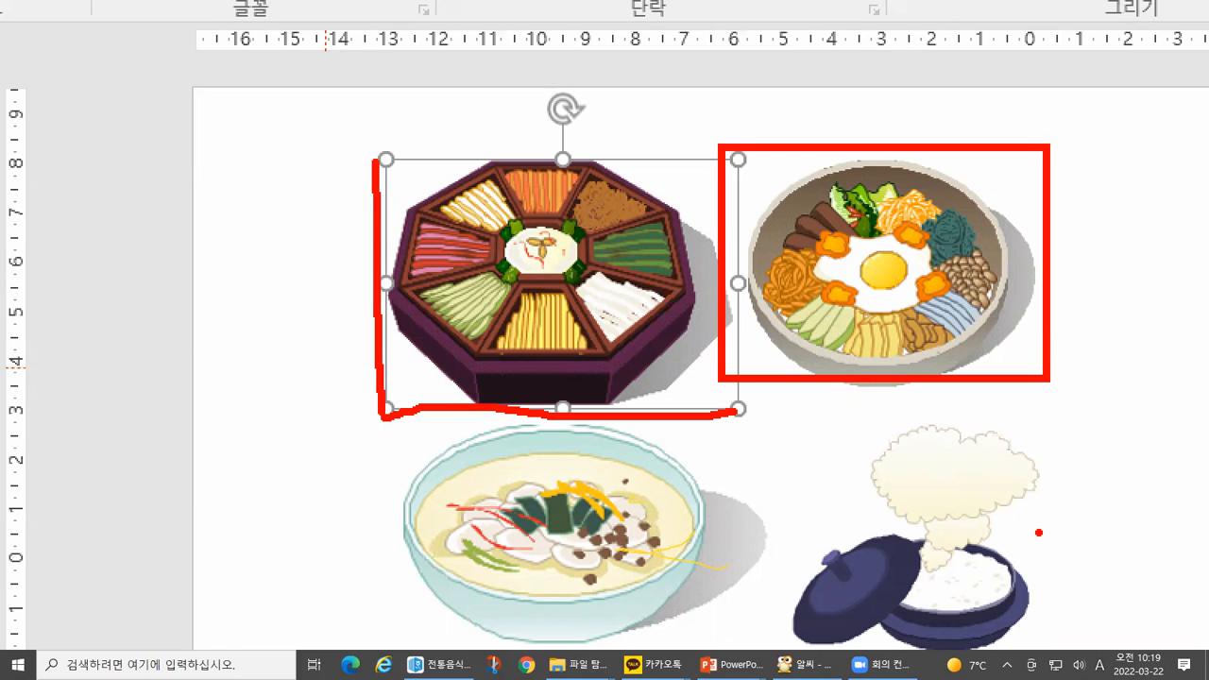
mouse_move(247, 185)
mouse_down()
mouse_move(253, 210)
mouse_move(283, 186)
mouse_up()
key(Escape)
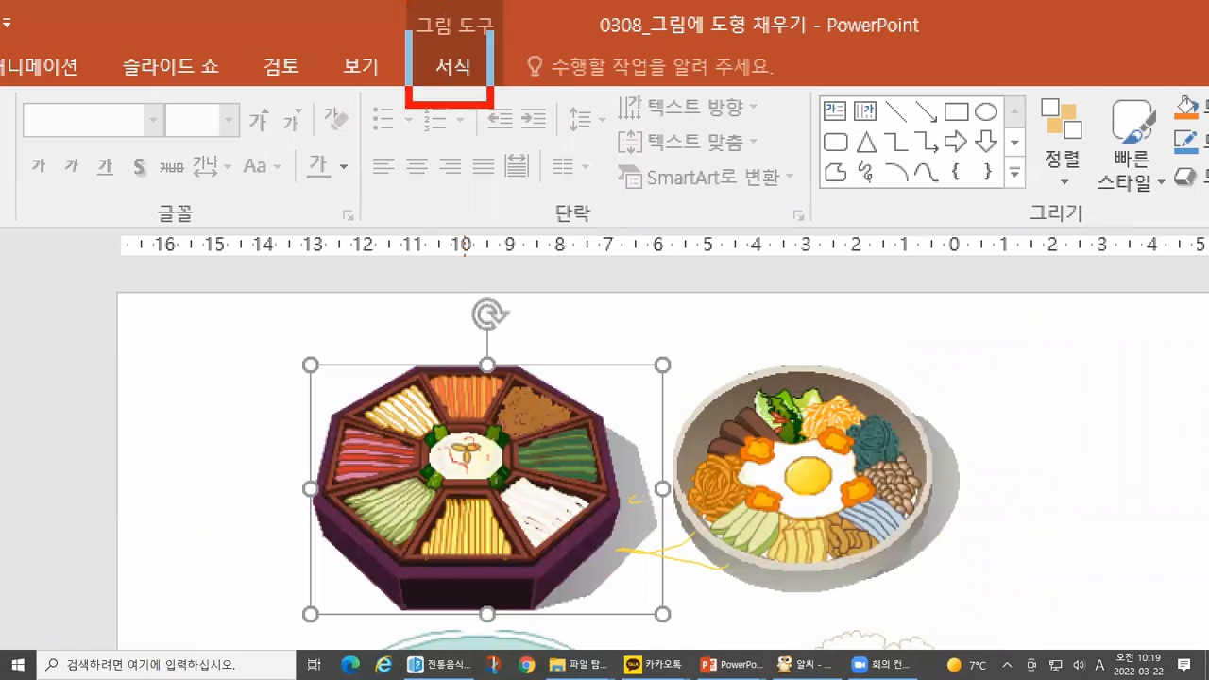
- Mark the 그림 도구 서식 heading in red and show the formatting options for the selected platter picture
mouse_move(465, 99)
mouse_down()
mouse_move(443, 100)
mouse_move(482, 49)
mouse_move(482, 105)
mouse_up()
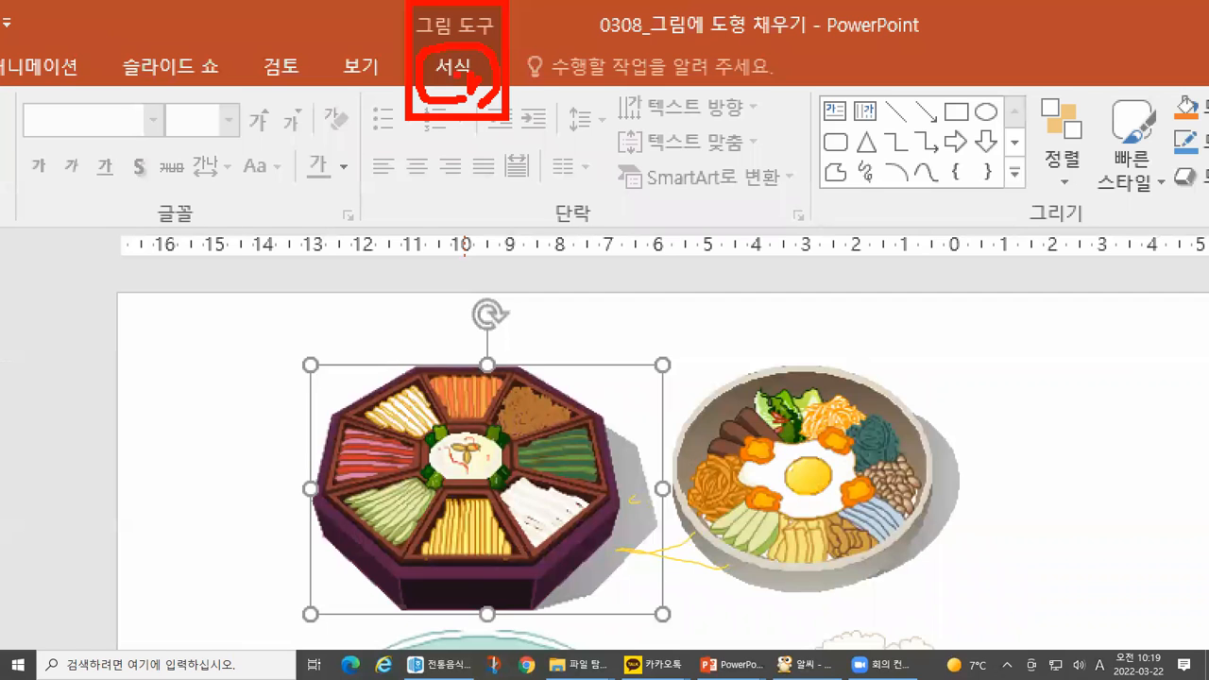
key(Escape)
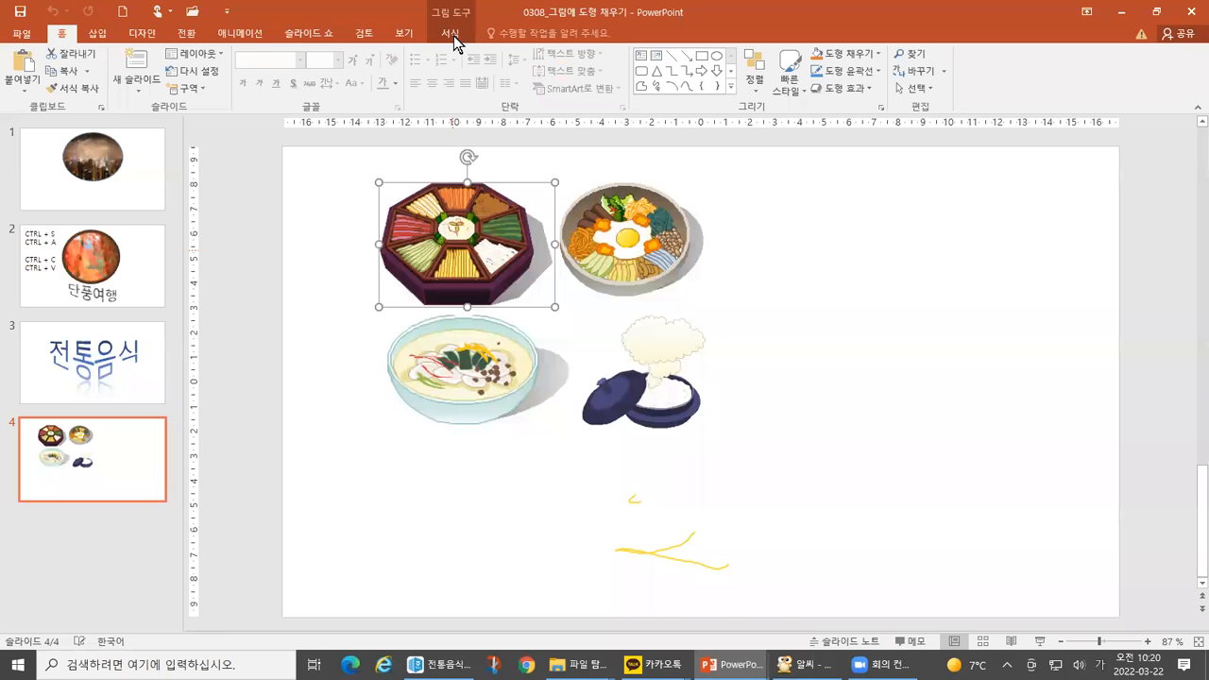
click(454, 34)
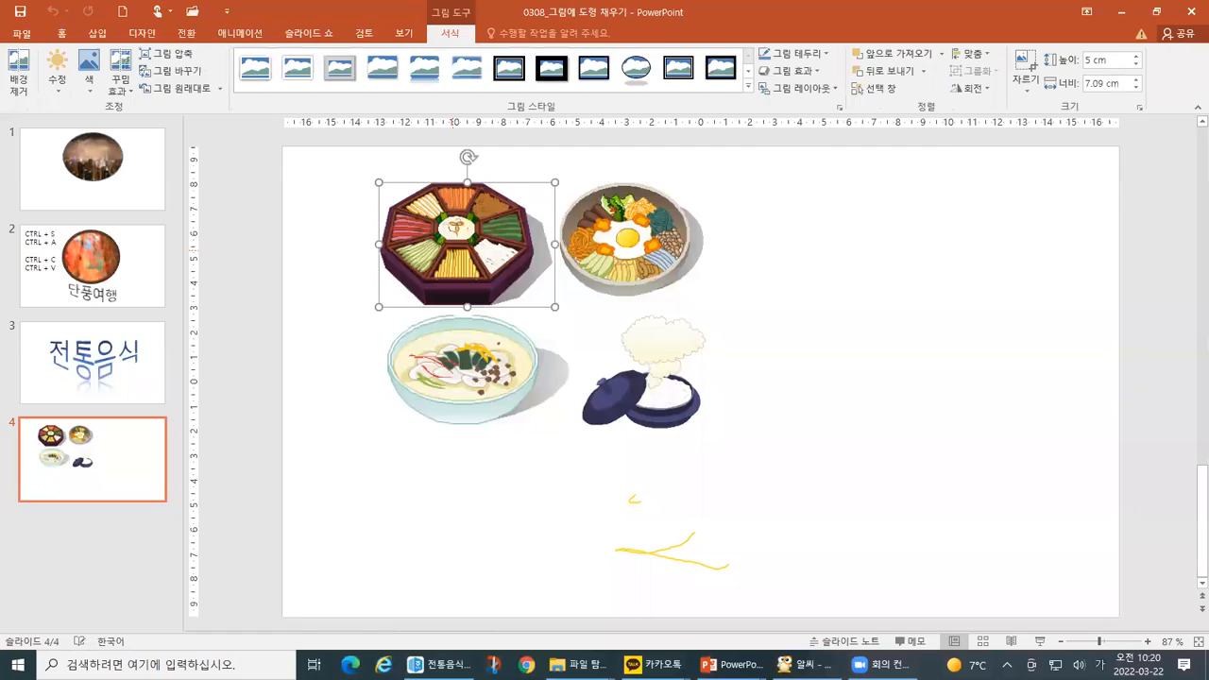
- Magnify the picture formatting options and frame the 서식 heading and the picture styles in red
key(ctrl+1)
click(405, 53)
drag(397, 49, 495, 83)
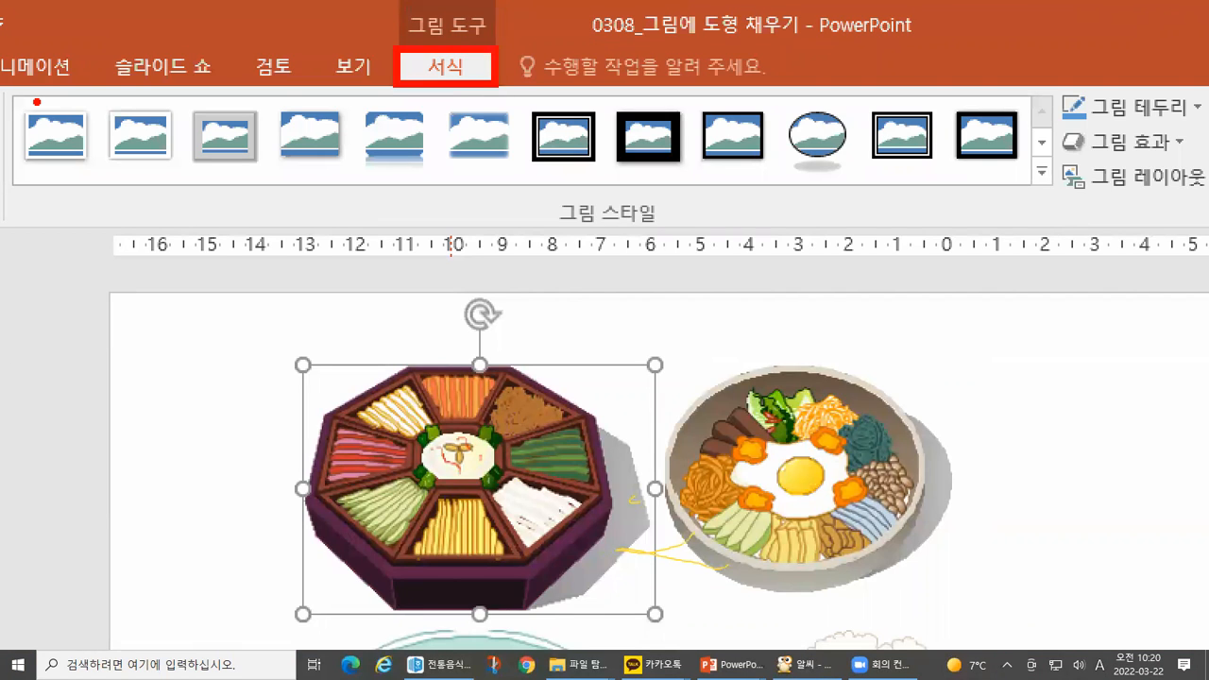
mouse_move(34, 100)
mouse_down()
mouse_move(986, 225)
mouse_move(1206, 212)
mouse_up()
drag(1055, 102, 1030, 101)
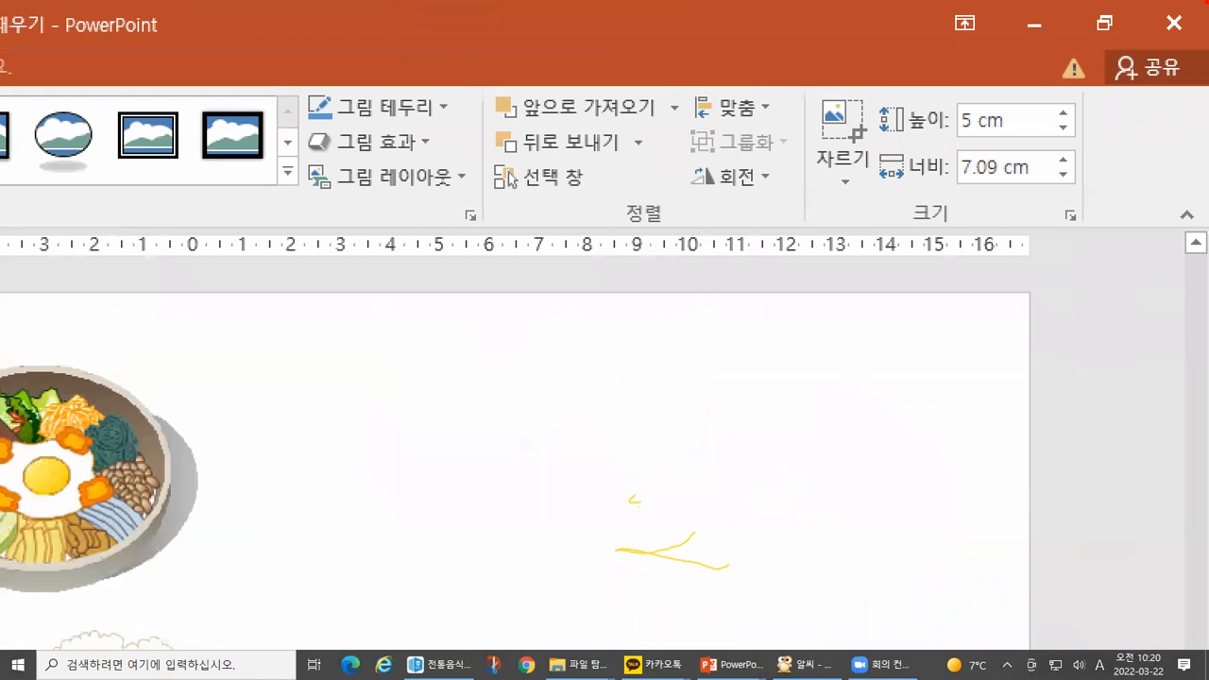
- Mark the picture size settings in red, including the height and width values, and leave the magnified view
click(914, 52)
drag(802, 70, 1091, 249)
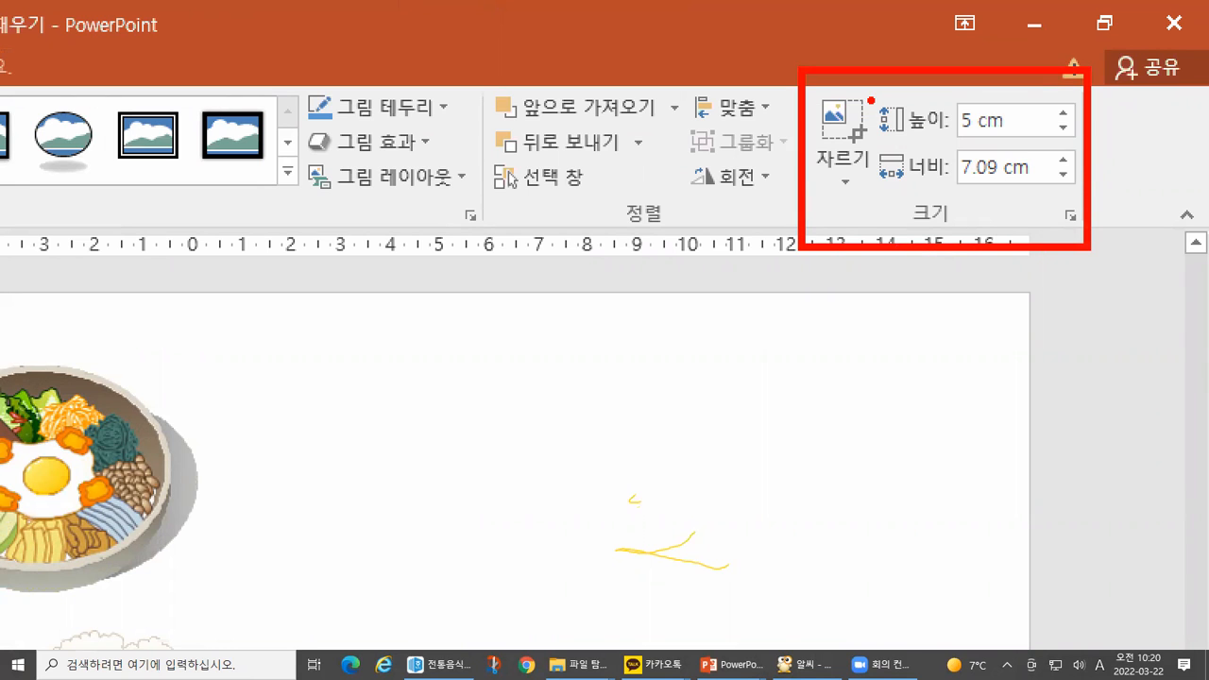
drag(876, 96, 1066, 142)
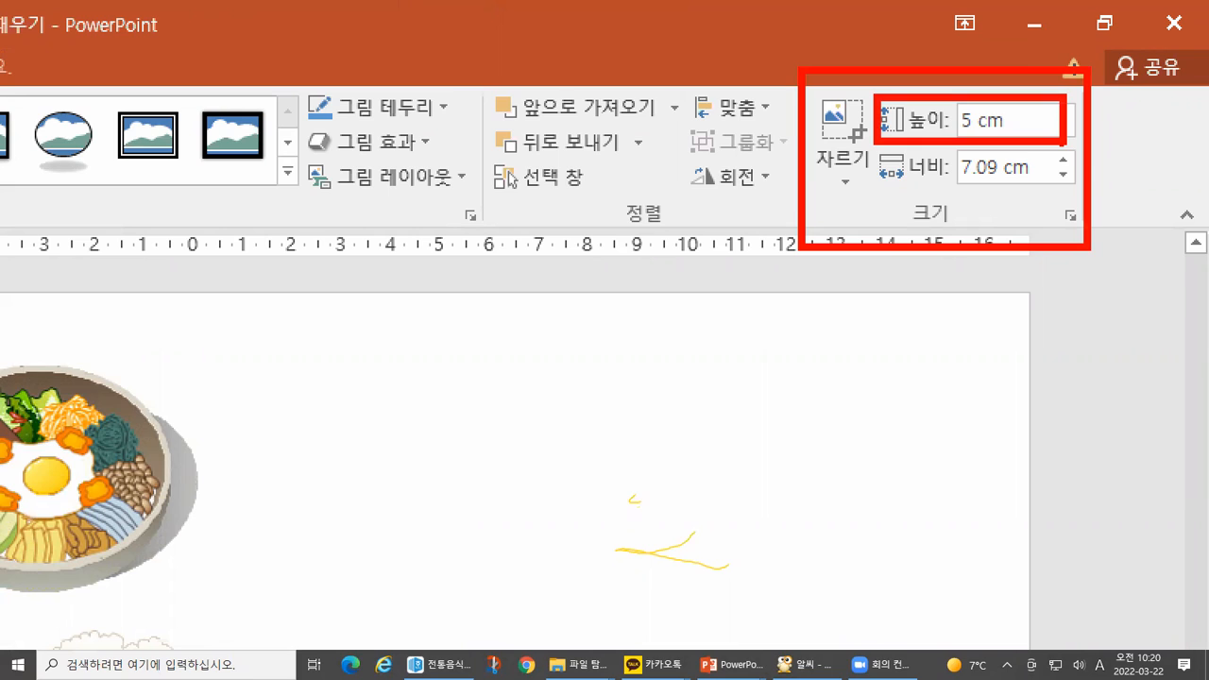
mouse_move(1009, 112)
mouse_down()
mouse_move(1016, 121)
mouse_move(1030, 102)
mouse_up()
drag(873, 195, 1064, 195)
click(982, 185)
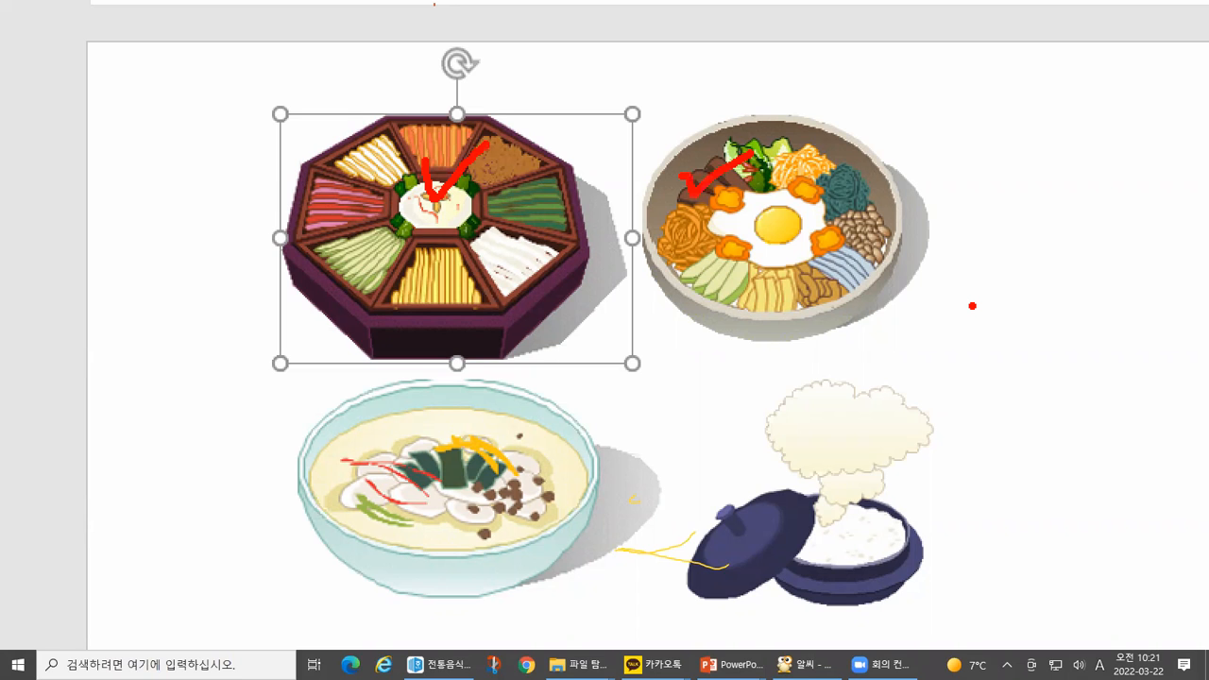
key(Escape)
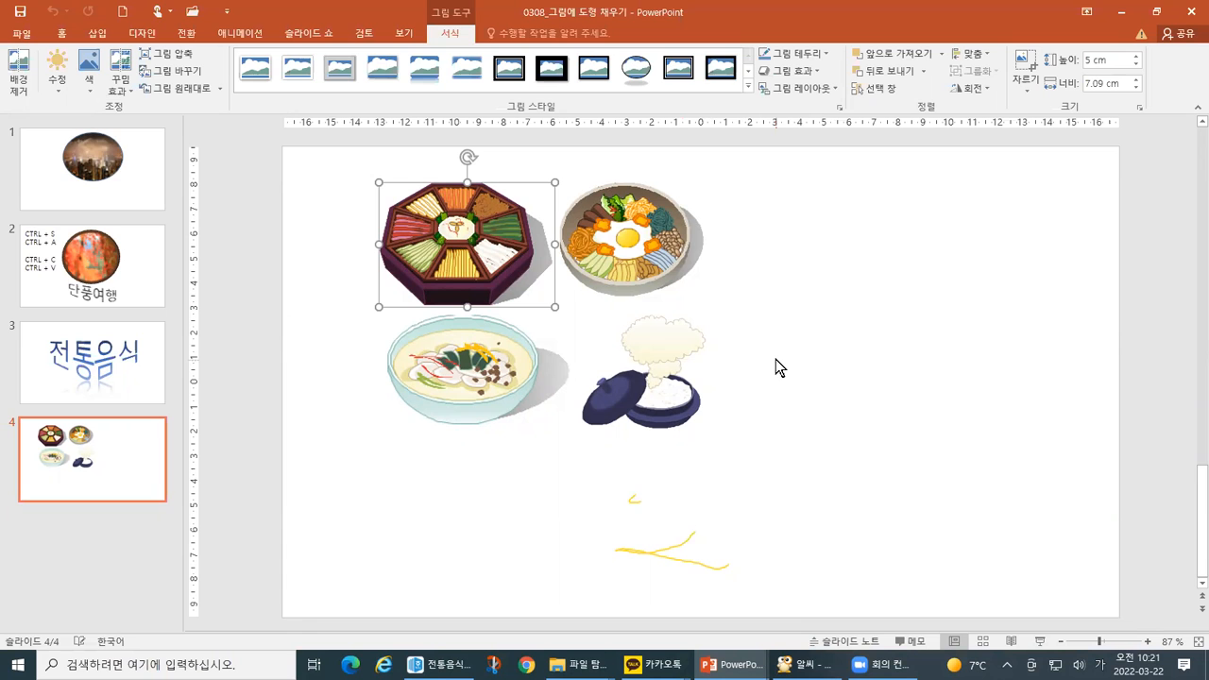
- Show slide 2 and frame the CTRL + S and CTRL + A lines in red, extending the A to "All" and underlining it
click(91, 271)
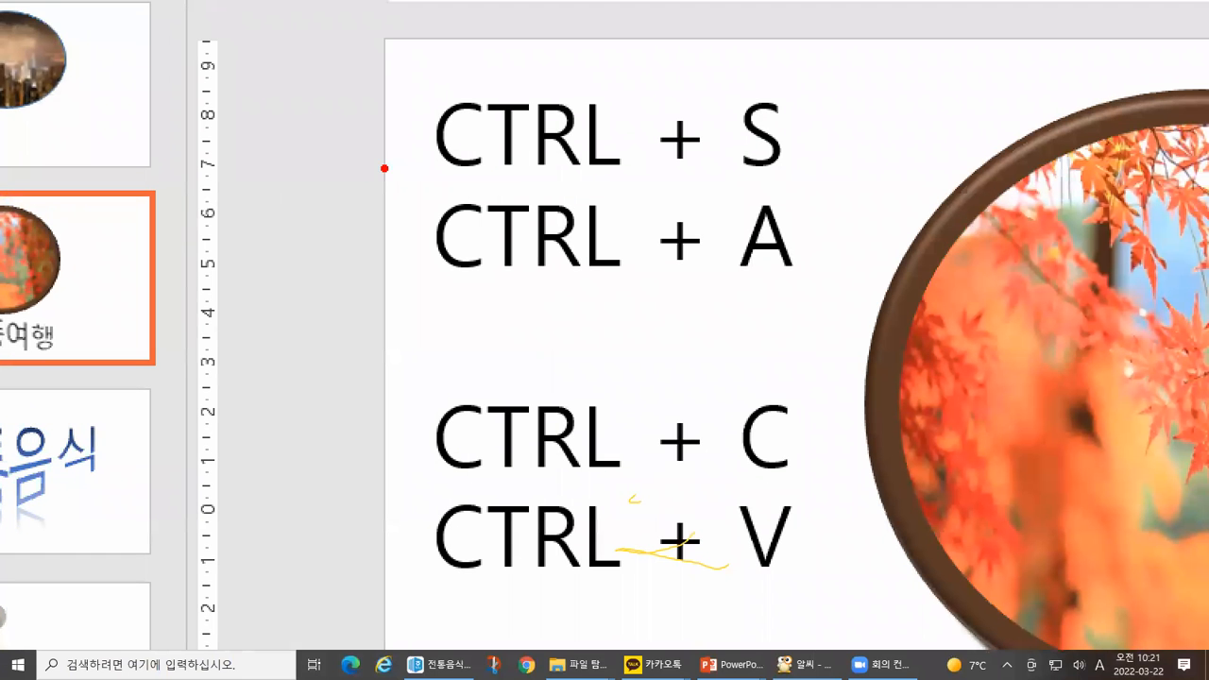
drag(410, 77, 827, 180)
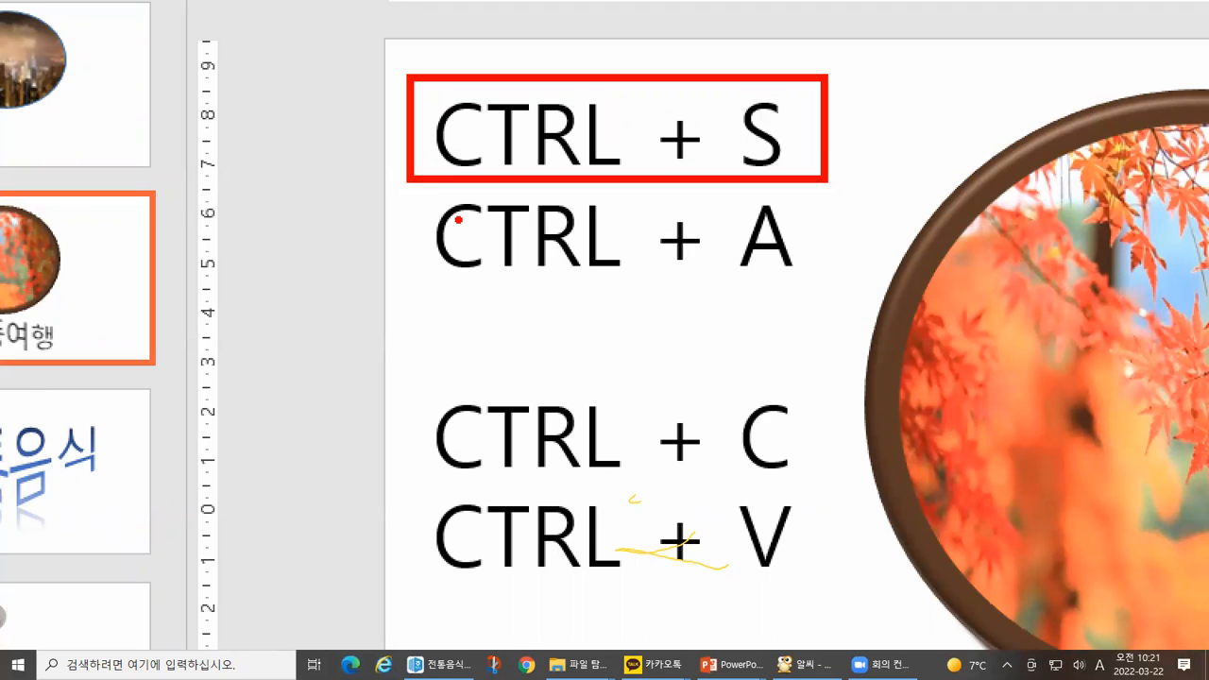
mouse_move(413, 191)
mouse_down()
mouse_move(863, 308)
mouse_move(828, 299)
mouse_up()
mouse_move(795, 216)
mouse_down()
mouse_move(795, 272)
mouse_move(808, 269)
mouse_up()
drag(732, 272, 821, 267)
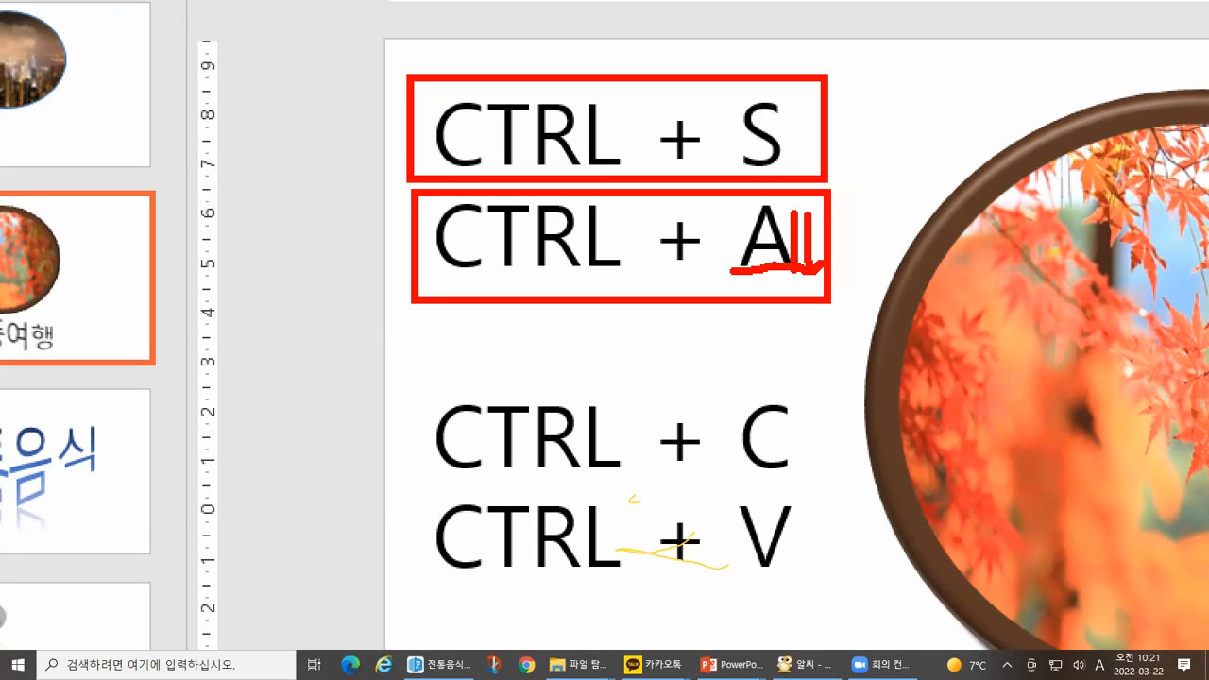
mouse_move(315, 231)
mouse_down()
mouse_move(322, 248)
mouse_move(353, 204)
mouse_up()
- Switch to the keyboard picture 키보드.png in 알씨, magnify it and frame the Ctrl and A keys in red
key(alt+Tab)
click(352, 391)
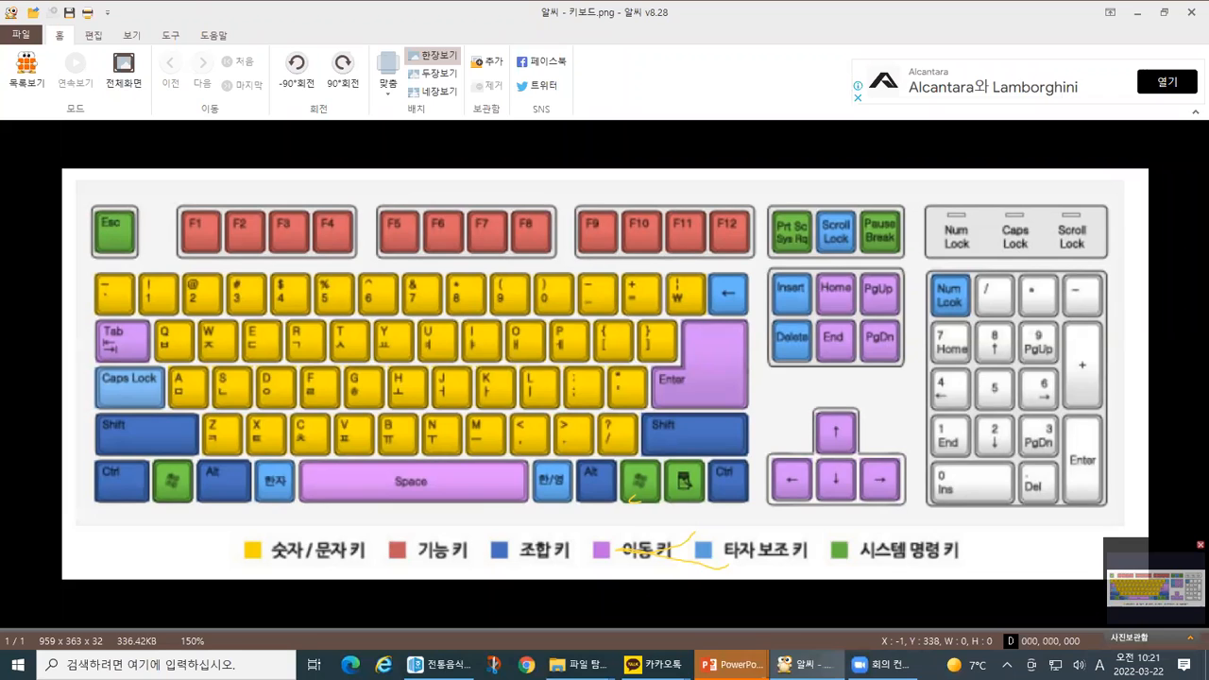
key(ctrl+1)
click(259, 583)
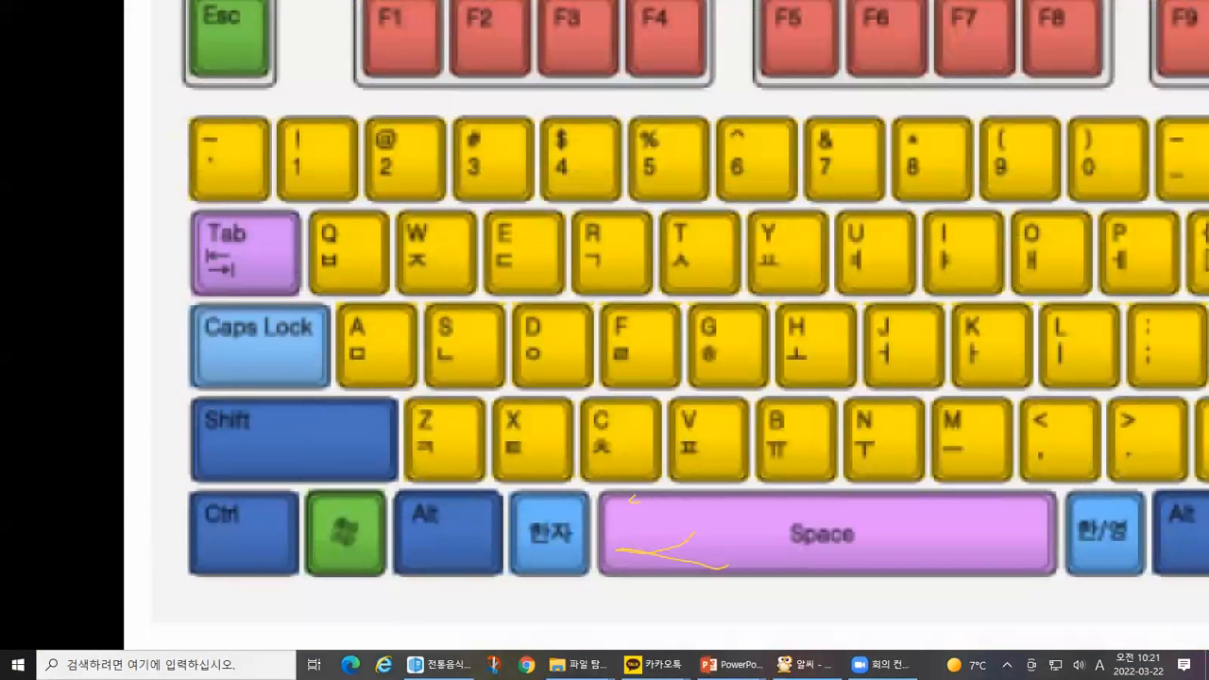
drag(168, 588, 310, 486)
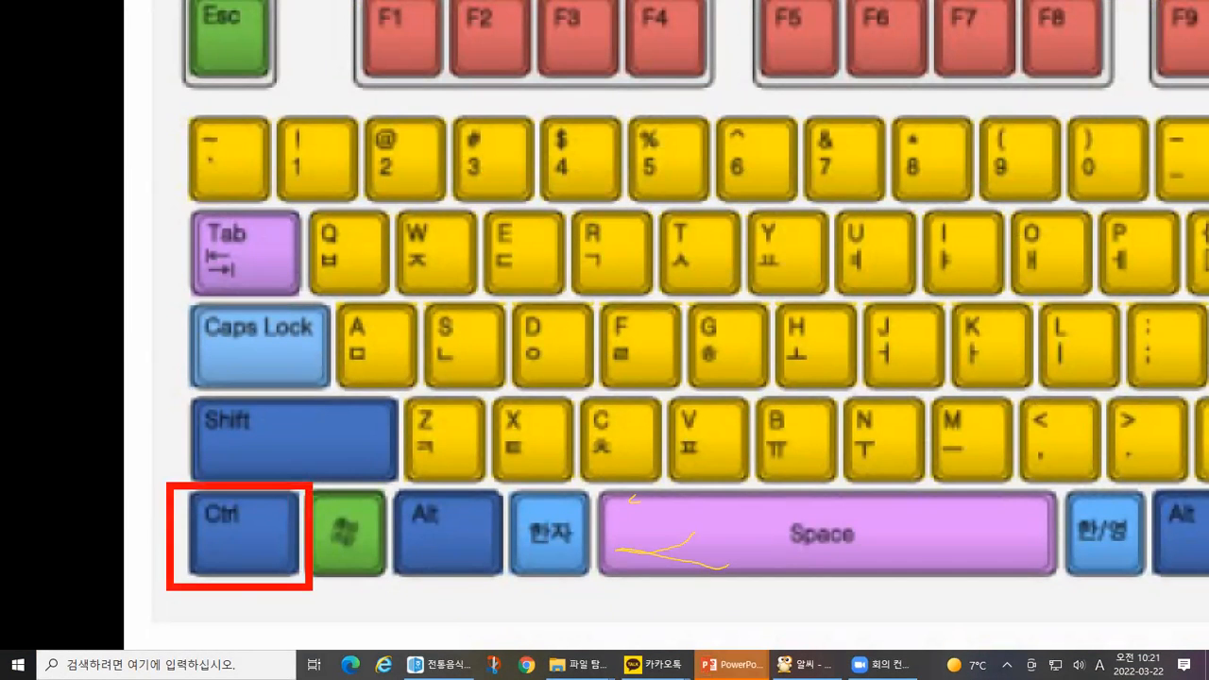
drag(325, 301, 433, 402)
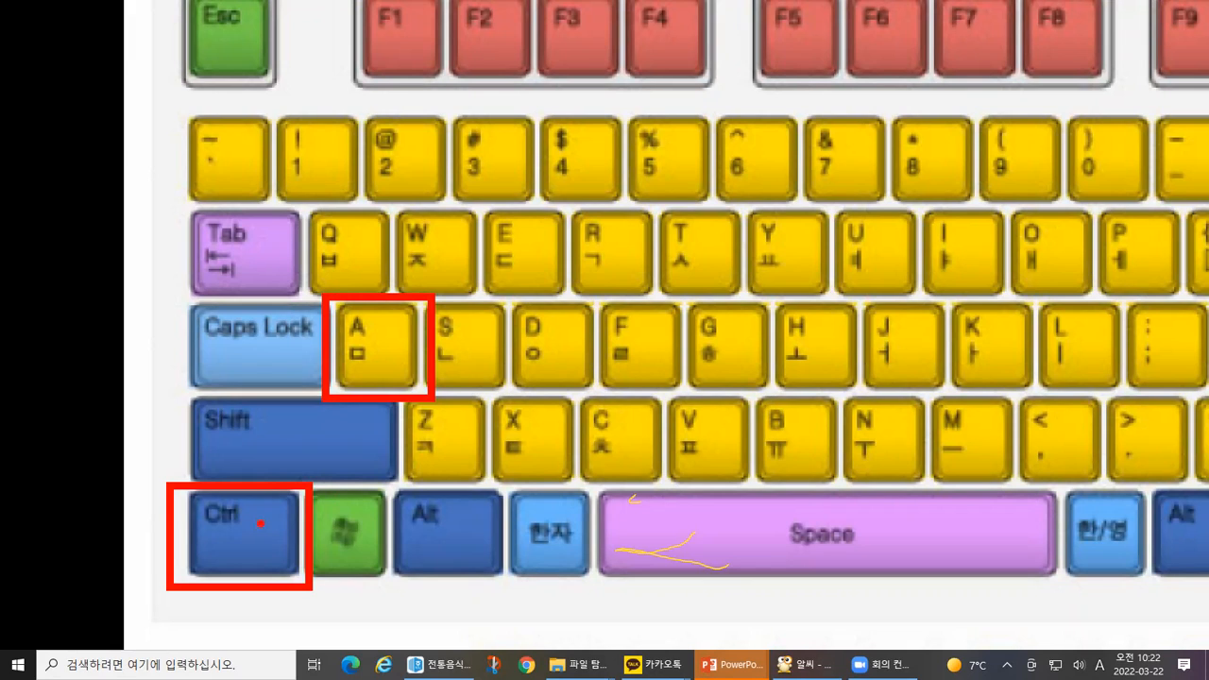
- Add red check marks on the Ctrl and A keys of the magnified keyboard picture
mouse_move(255, 516)
mouse_down()
mouse_move(259, 535)
mouse_move(284, 520)
mouse_up()
mouse_move(376, 351)
mouse_down()
mouse_move(383, 370)
mouse_move(402, 346)
mouse_up()
mouse_move(204, 534)
mouse_down()
mouse_move(222, 555)
mouse_move(233, 525)
mouse_up()
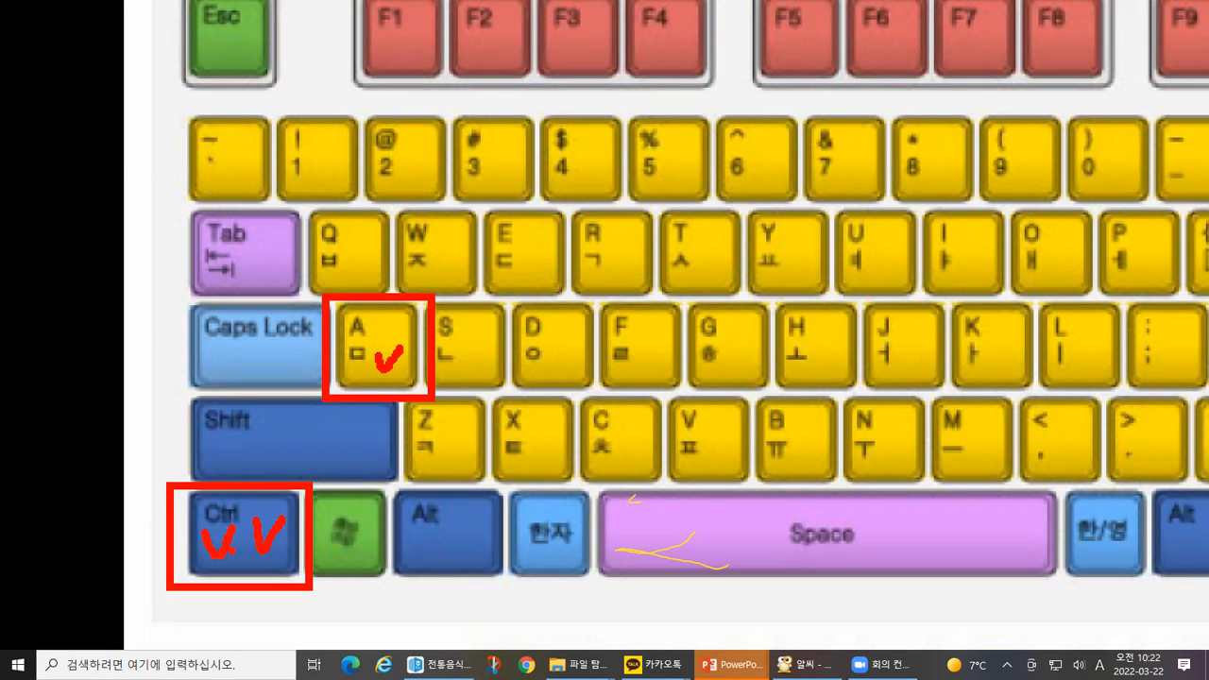
mouse_move(355, 323)
mouse_down()
mouse_move(369, 344)
mouse_move(391, 319)
mouse_up()
- Switch to PowerPoint, open slide 4 and select all four food pictures on it
key(alt+Tab)
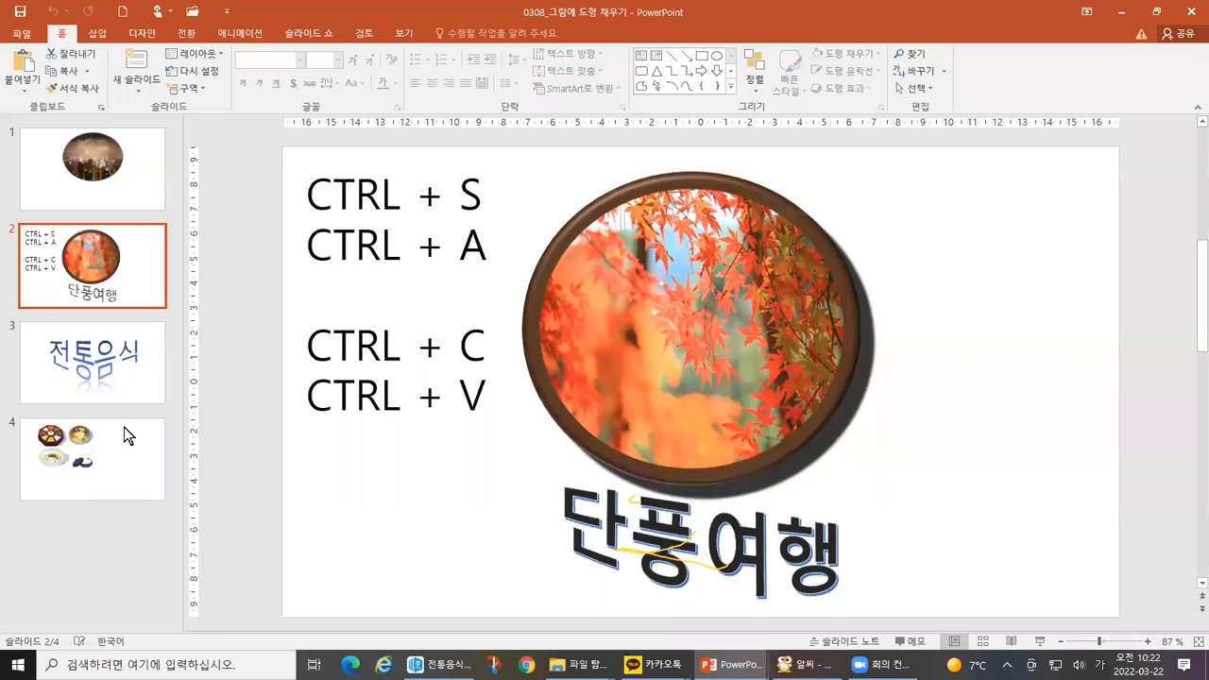
click(123, 435)
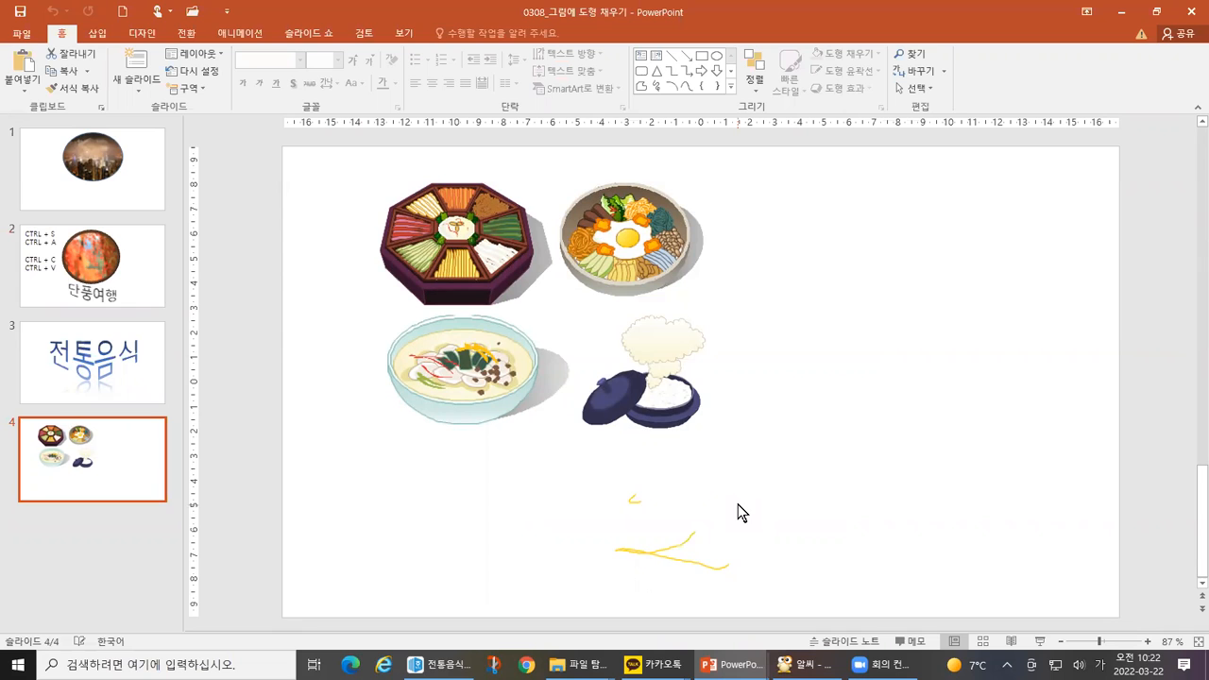
key(ctrl+a)
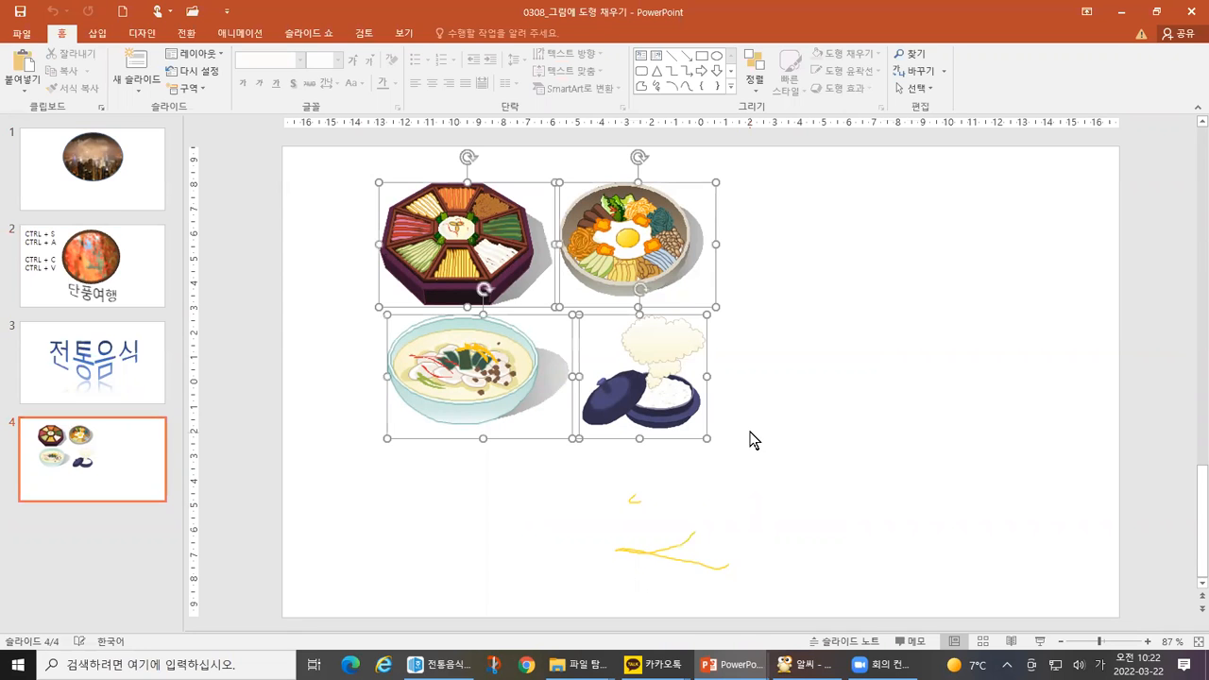
key(alt+Tab)
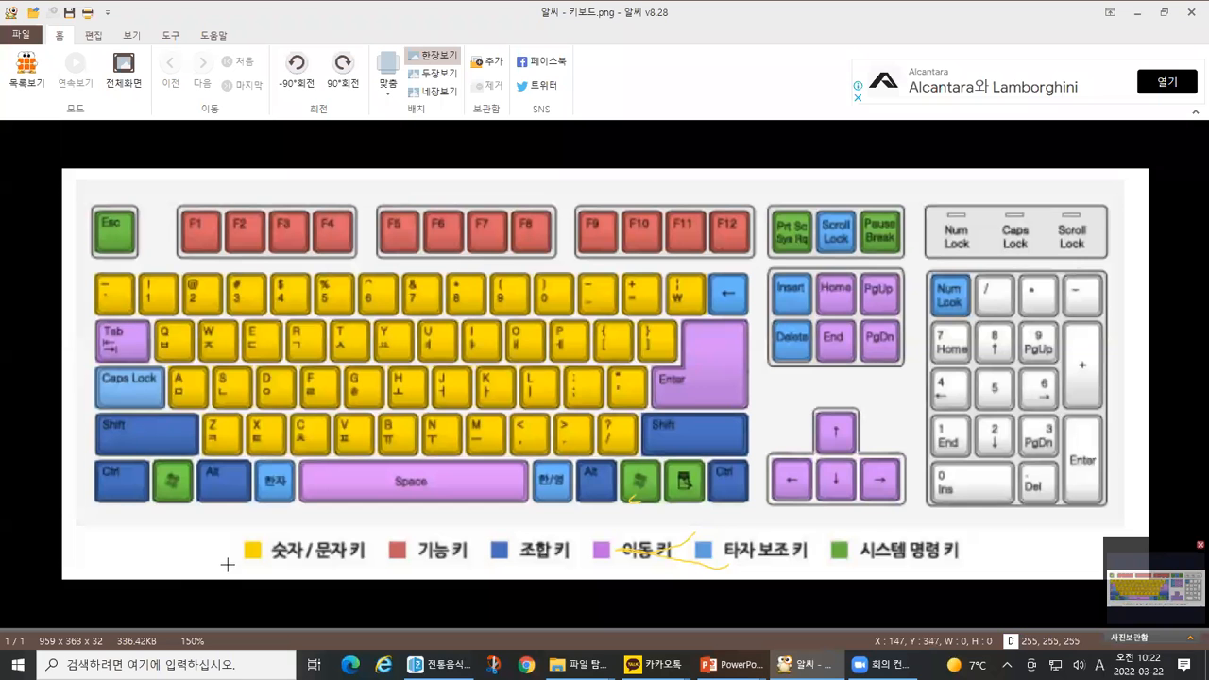
key(alt+Tab)
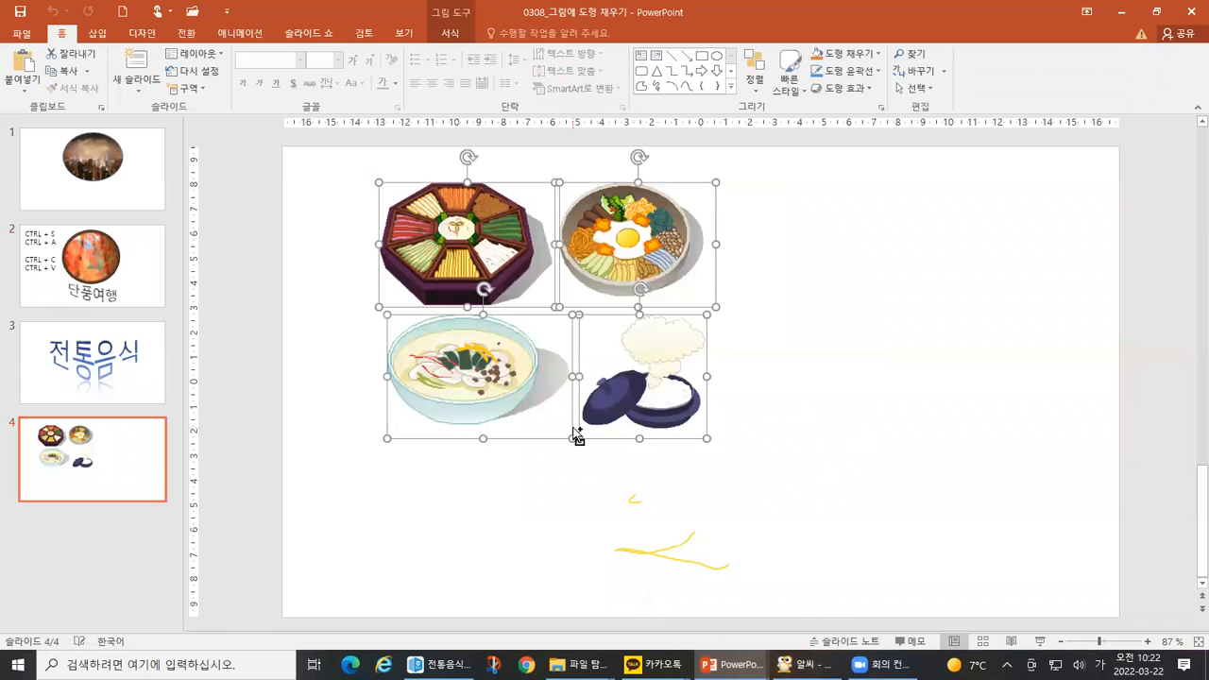
key(ctrl+1)
click(590, 297)
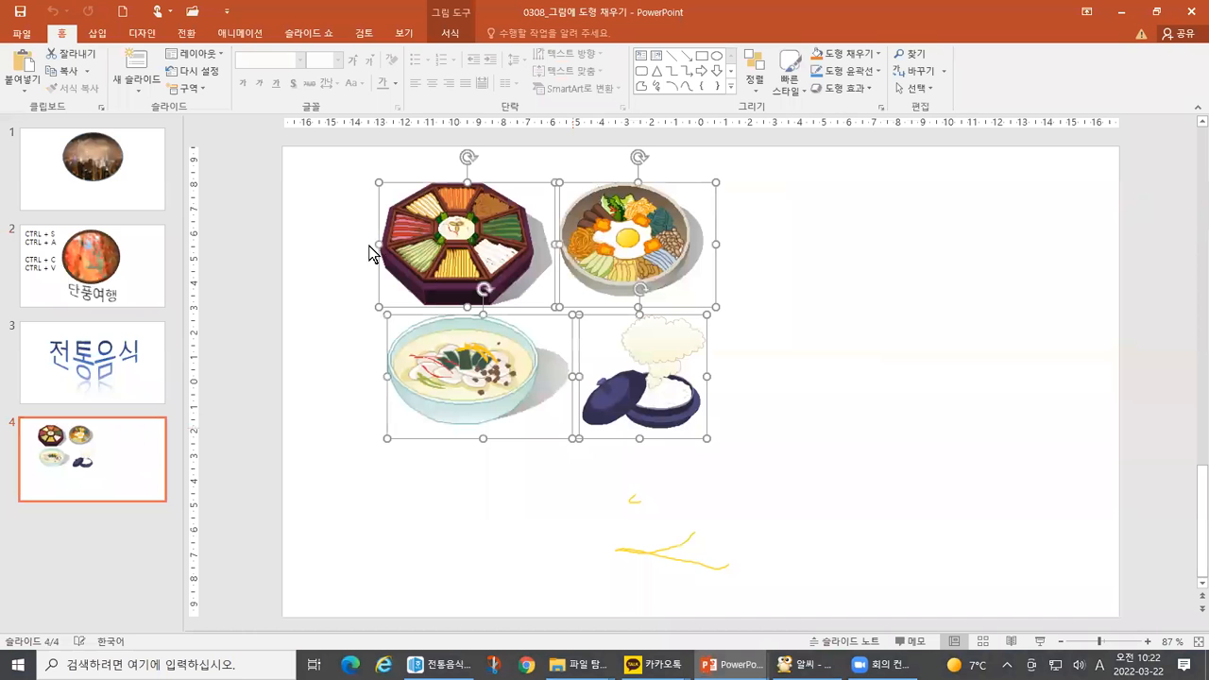
key(Escape)
- Magnify the upper two food pictures, draw a narrow red frame across their middle with a check mark beside it, and leave the magnified view
key(ctrl+1)
click(475, 228)
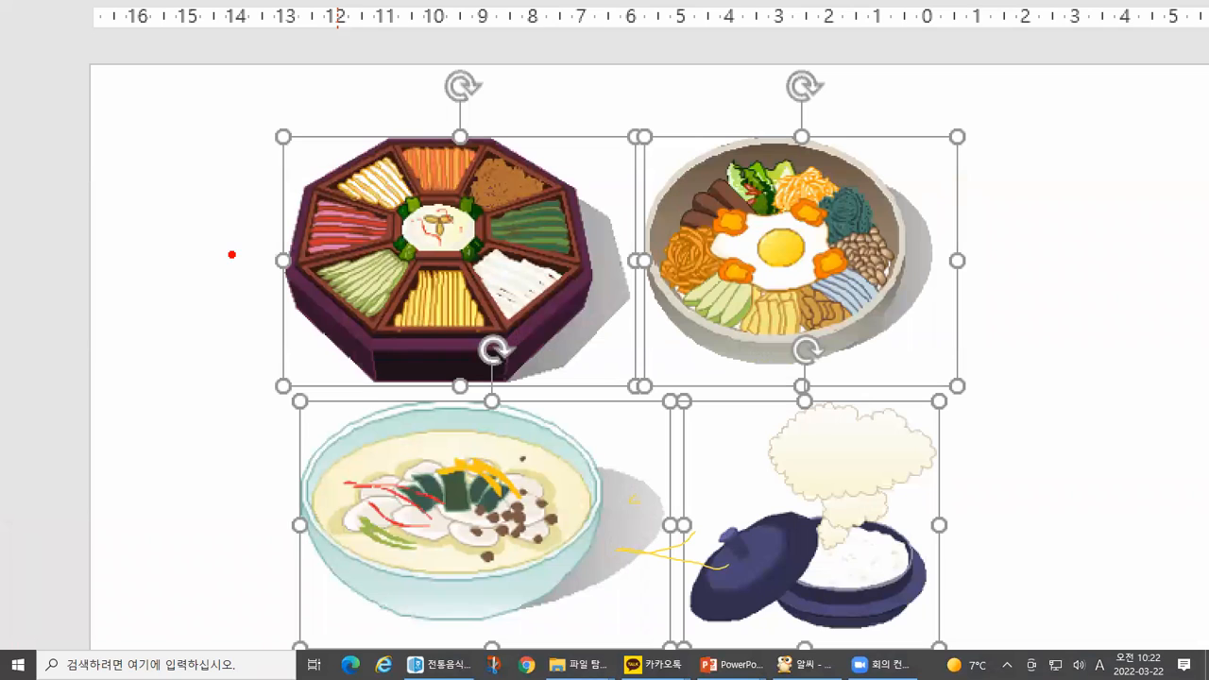
mouse_move(231, 254)
mouse_down()
mouse_move(987, 254)
mouse_move(1000, 271)
mouse_up()
mouse_move(1013, 253)
mouse_down()
mouse_move(1026, 271)
mouse_move(1047, 246)
mouse_up()
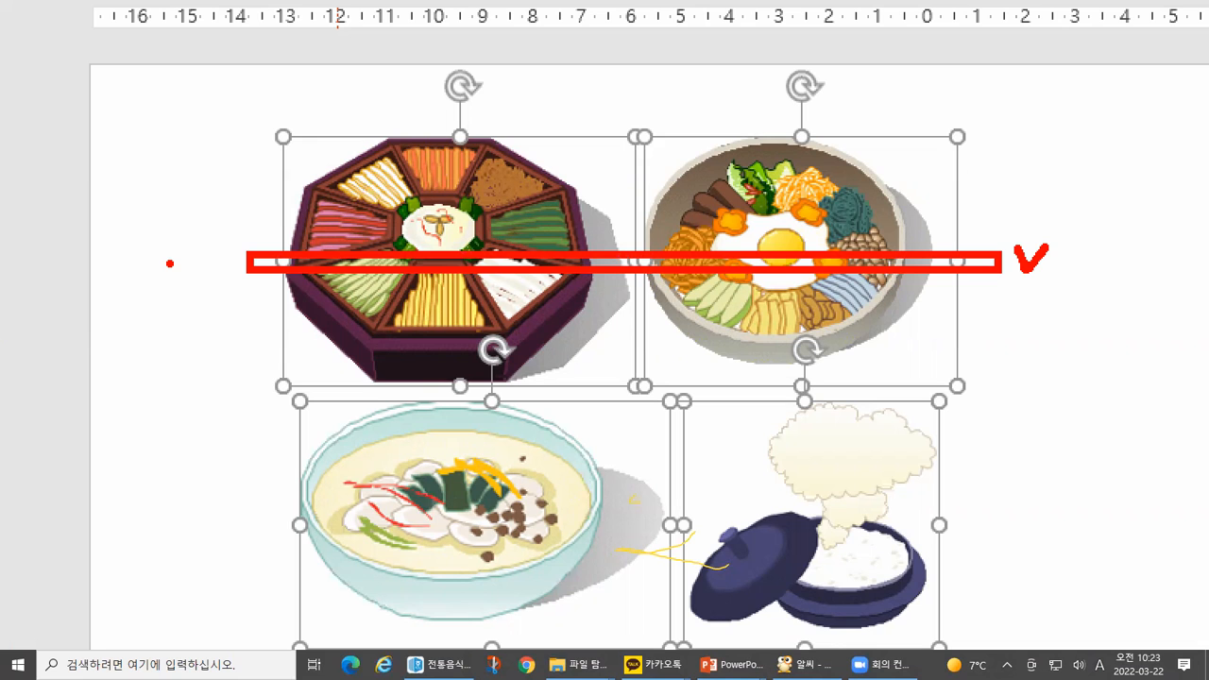
key(Escape)
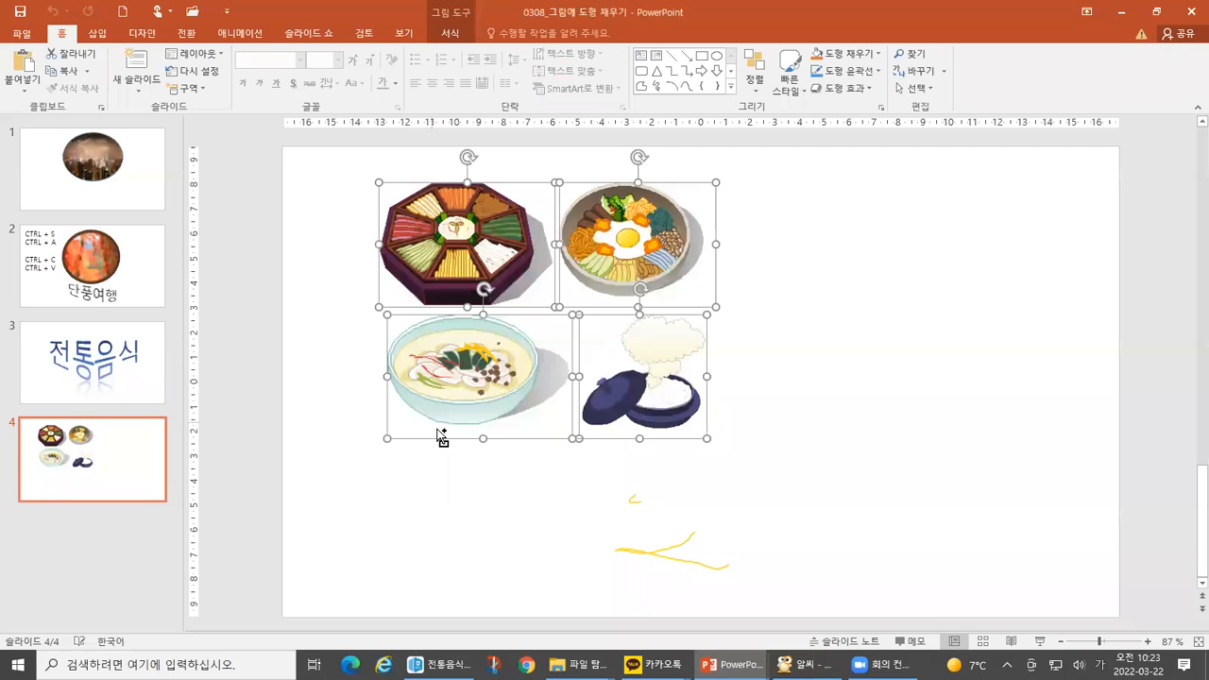
- Magnify the lower two food pictures, draw a red line across their middle with a check mark beside it, and leave the magnified view
key(ctrl+1)
click(470, 393)
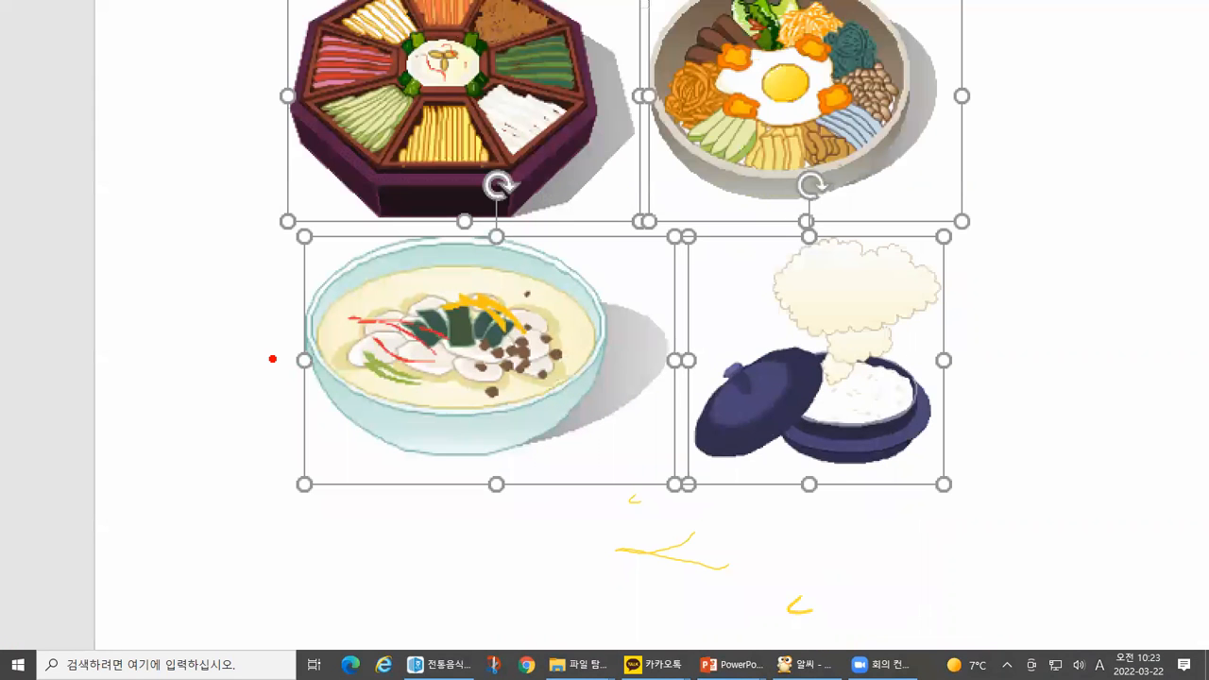
drag(275, 357, 984, 360)
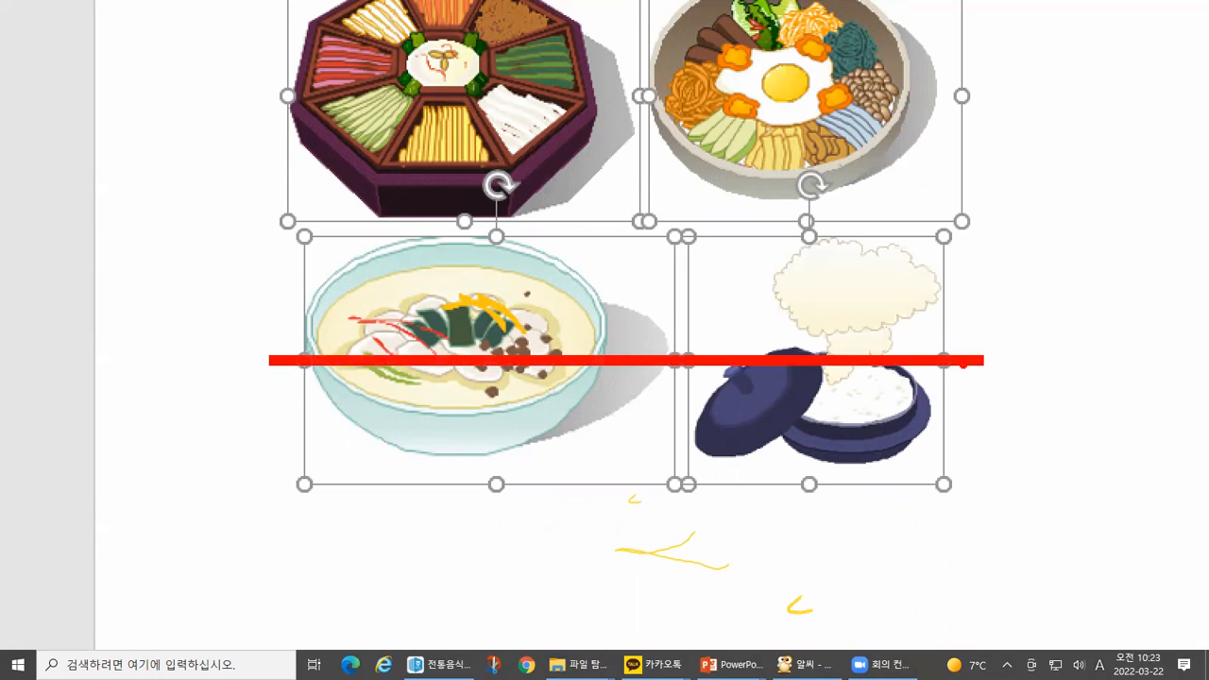
drag(988, 338, 1018, 320)
key(Escape)
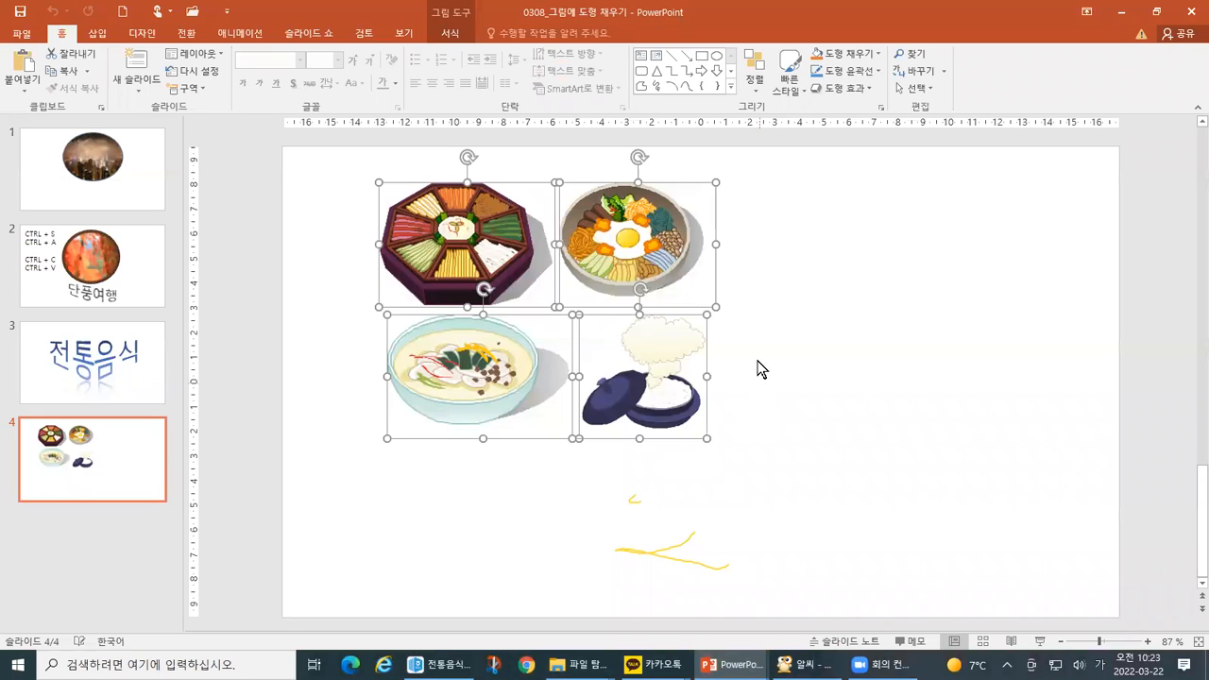
- Deselect the pictures and, magnified, mark the upper two with red checks, short strokes and a line sweeping across both
click(763, 342)
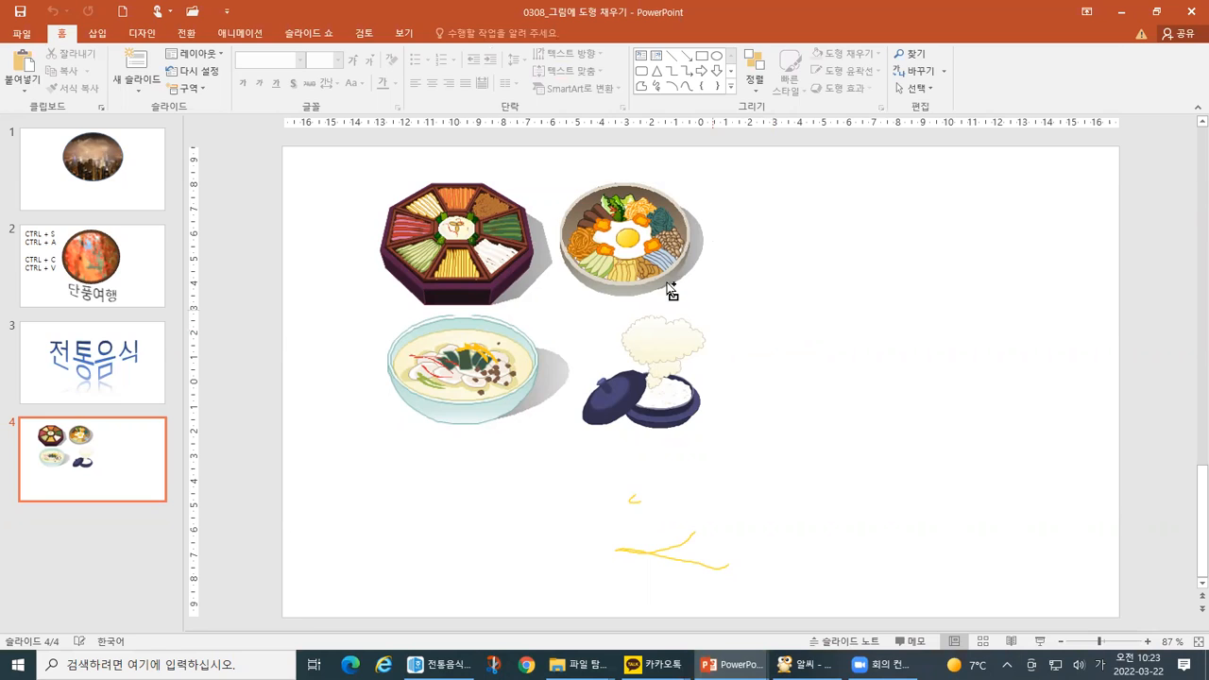
key(ctrl+1)
click(576, 237)
drag(344, 75, 402, 55)
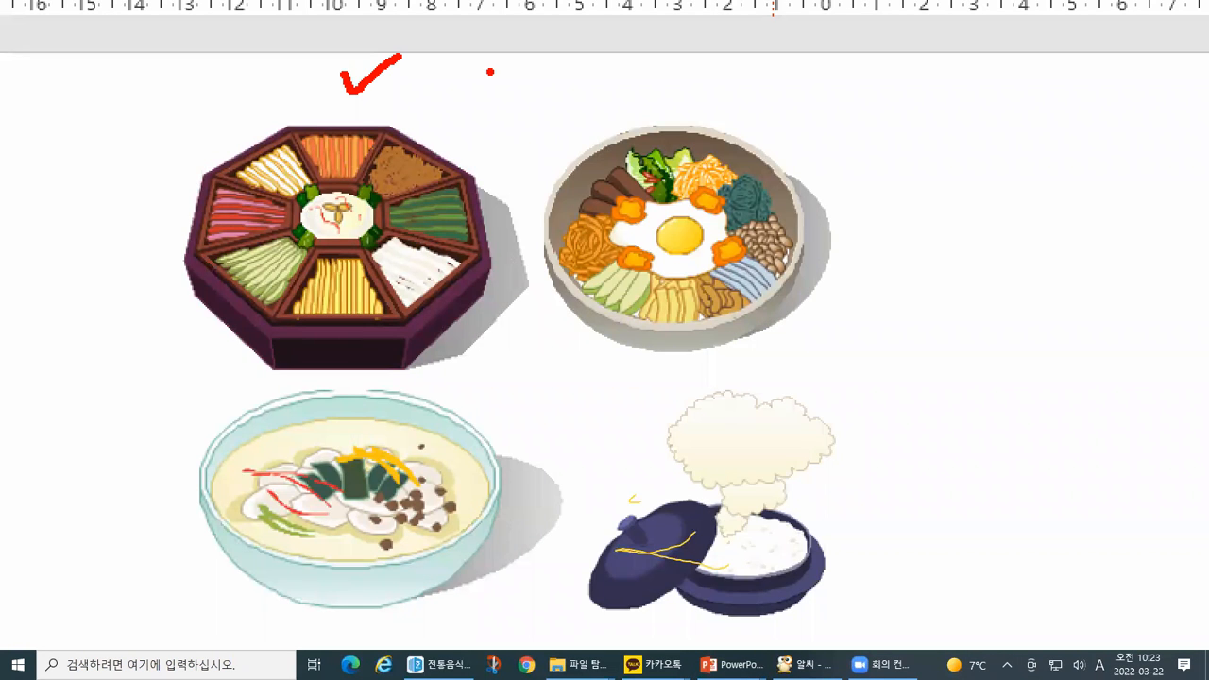
mouse_move(681, 62)
mouse_down()
mouse_move(721, 64)
mouse_move(758, 42)
mouse_up()
drag(436, 111, 449, 135)
drag(757, 108, 766, 125)
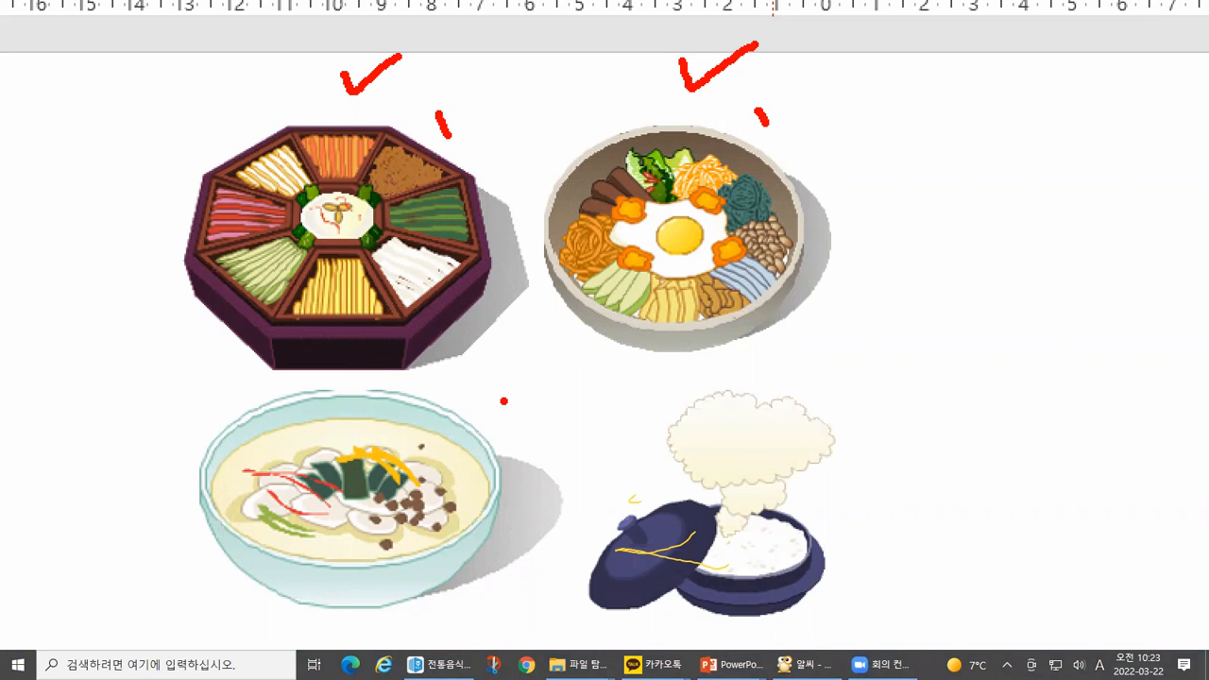
mouse_move(100, 99)
mouse_down()
mouse_move(499, 279)
mouse_move(900, 335)
mouse_up()
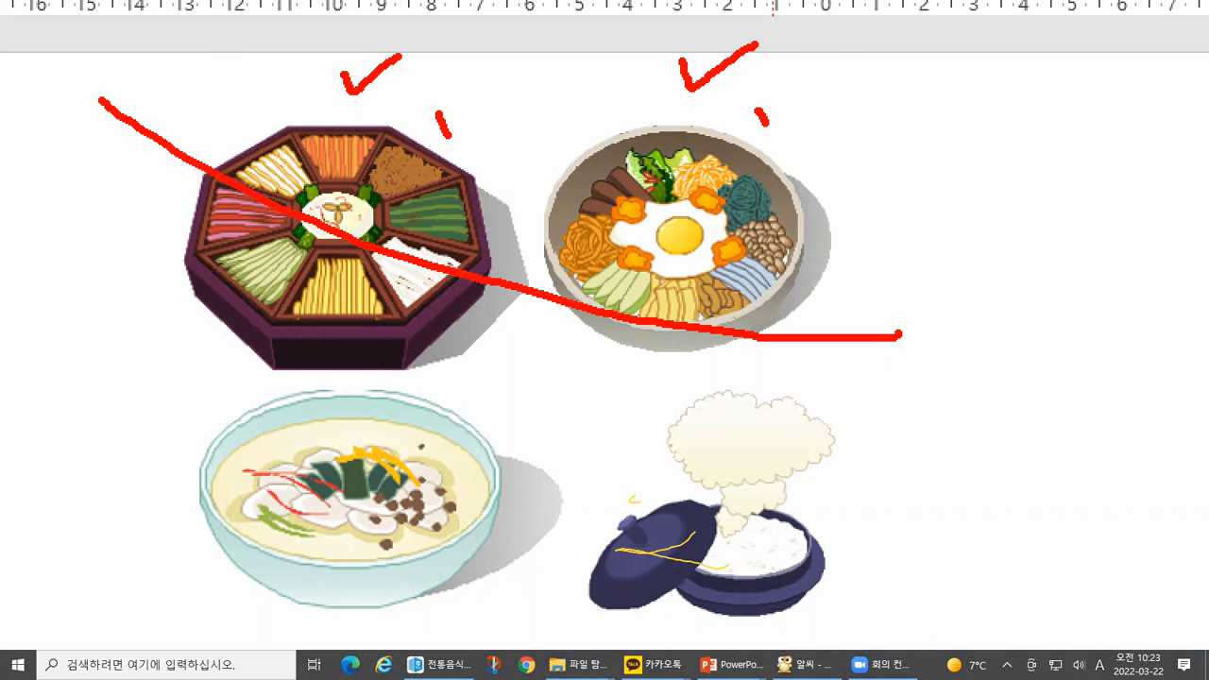
key(Escape)
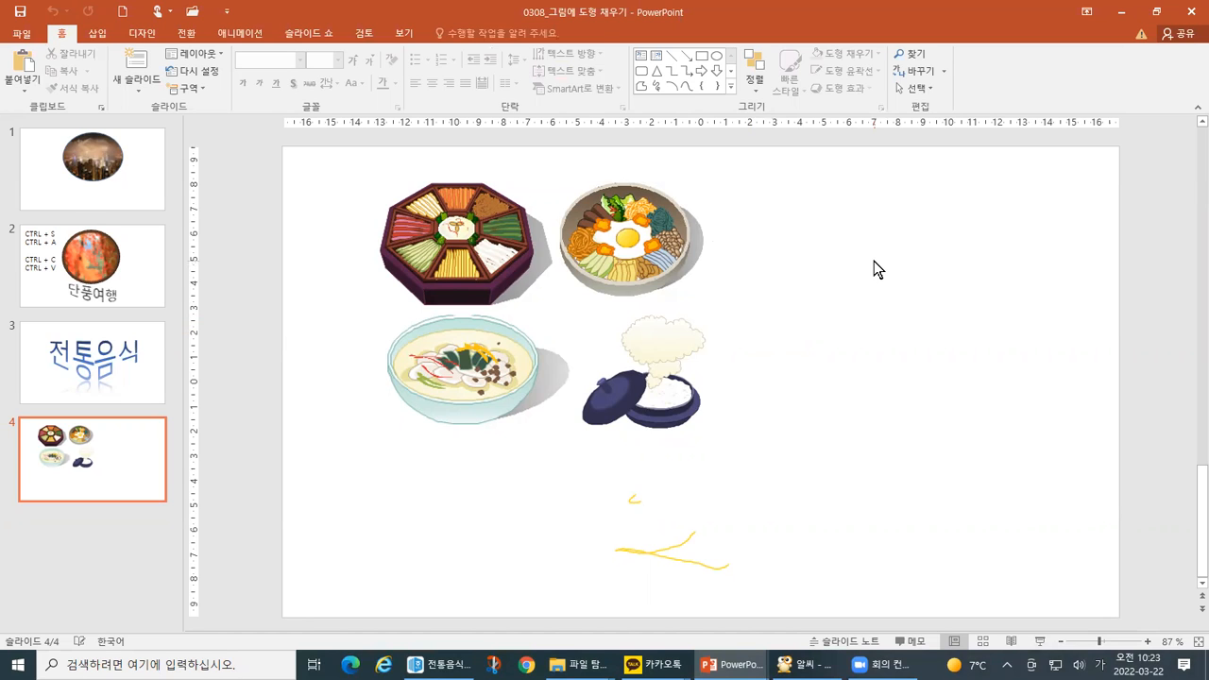
- Select all four food pictures on slide 4 and clear the selection again
key(ctrl+a)
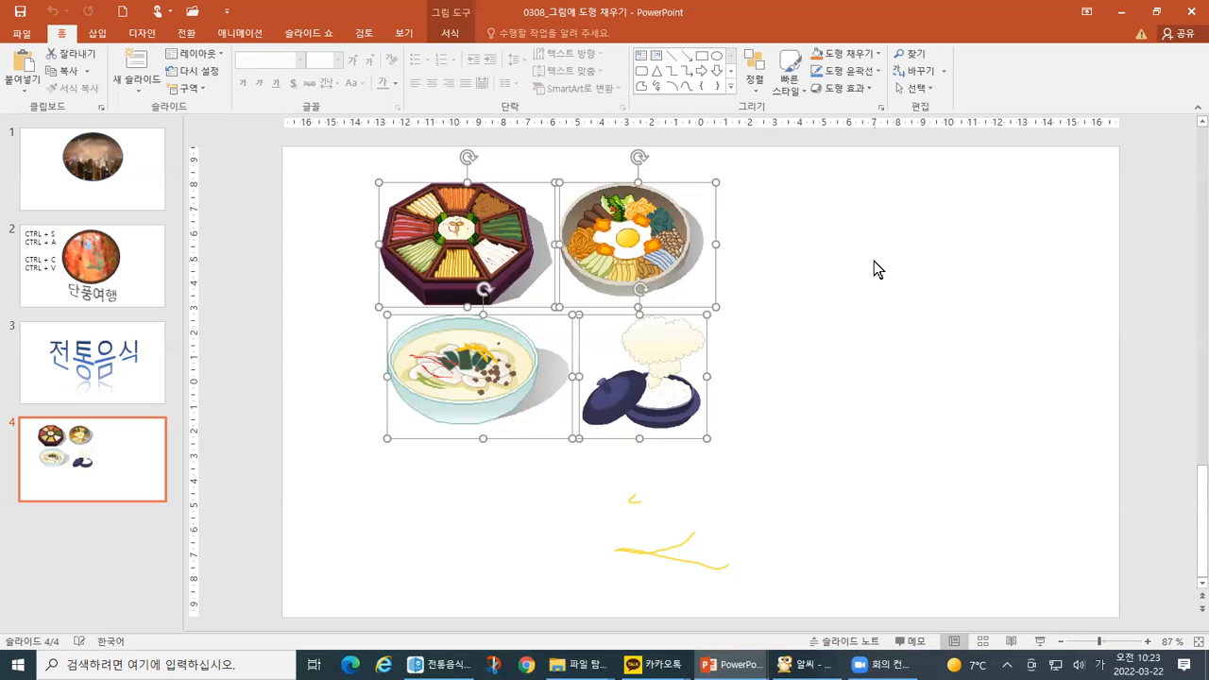
click(874, 261)
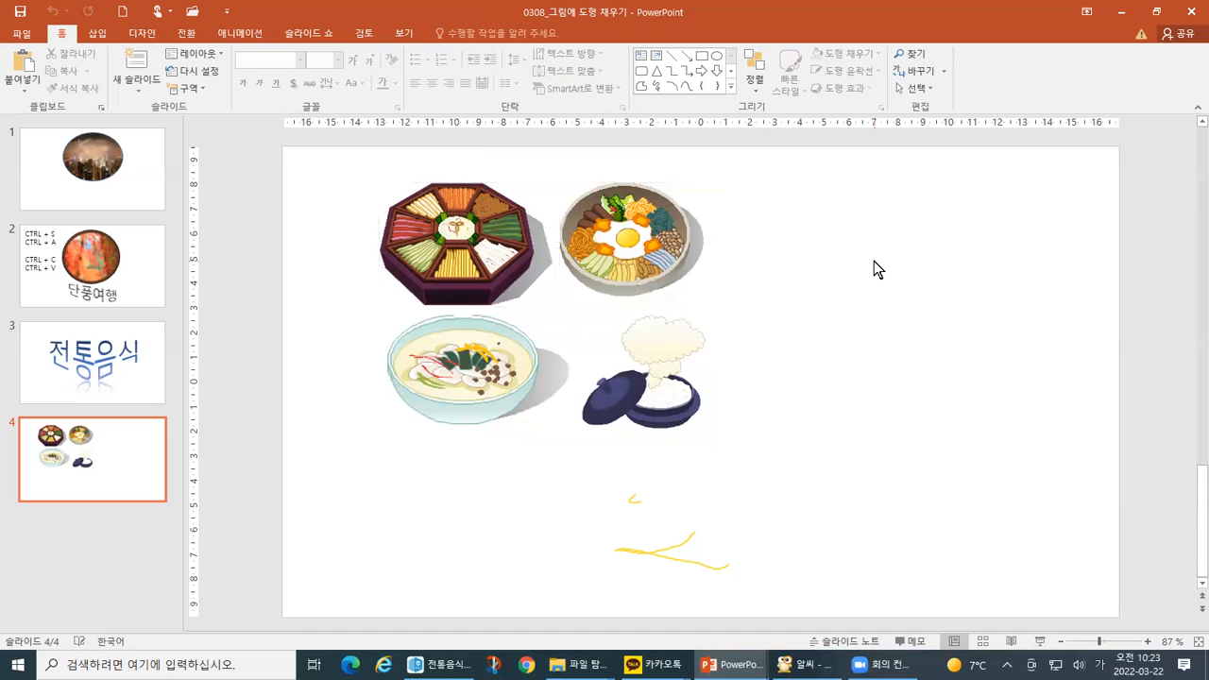
- Select the upper two pictures one at a time, add the octagonal platter to the selected bibimbap bowl, and clear the selection
click(379, 218)
click(625, 248)
click(478, 243)
click(666, 242)
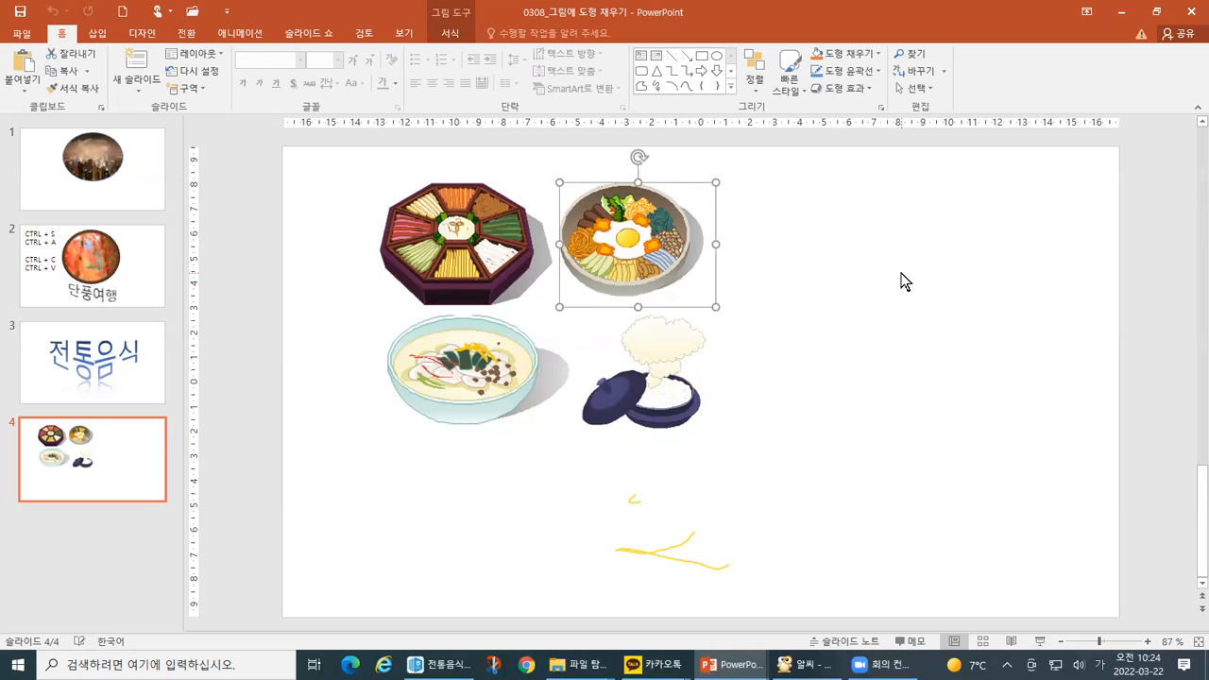
shift+click(483, 266)
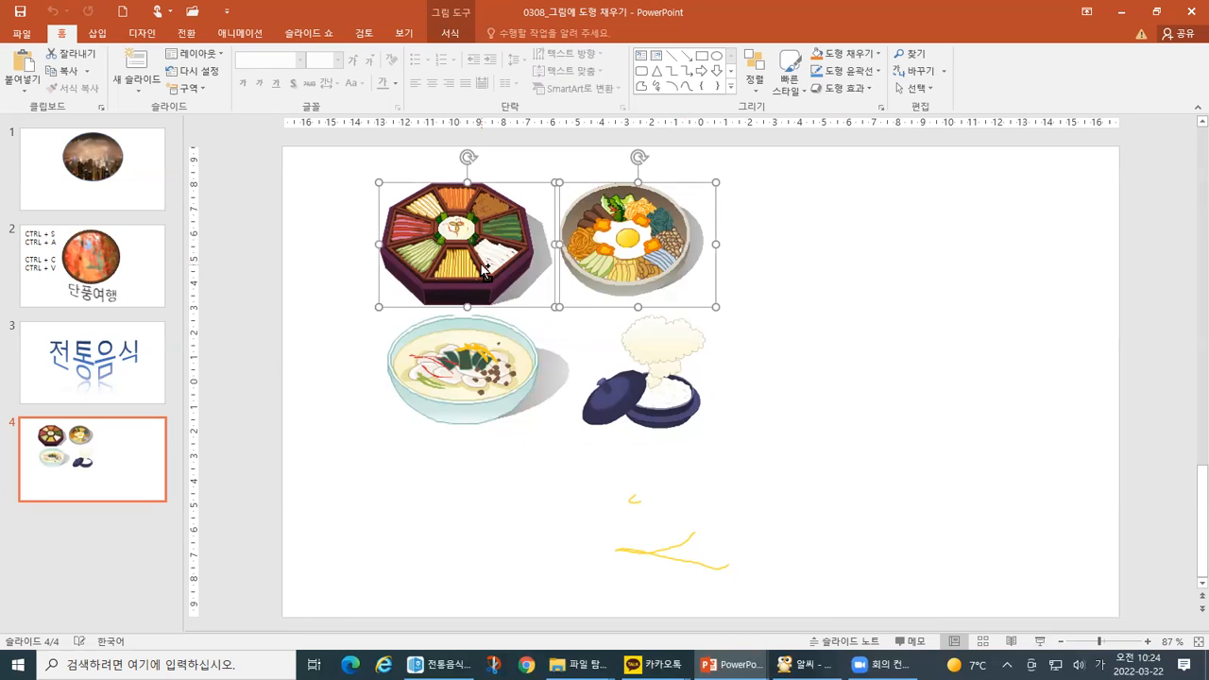
click(872, 304)
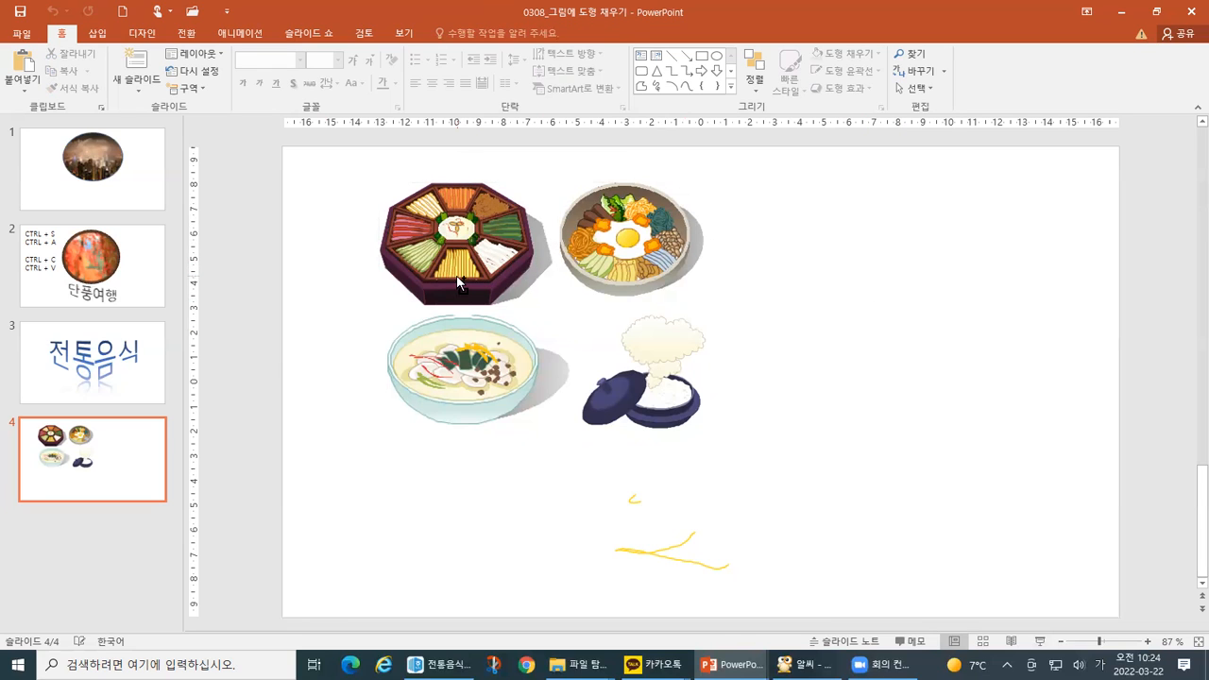
- Select the octagonal platter picture, add the bibimbap bowl to the selection, and deselect both
click(459, 281)
shift+click(601, 272)
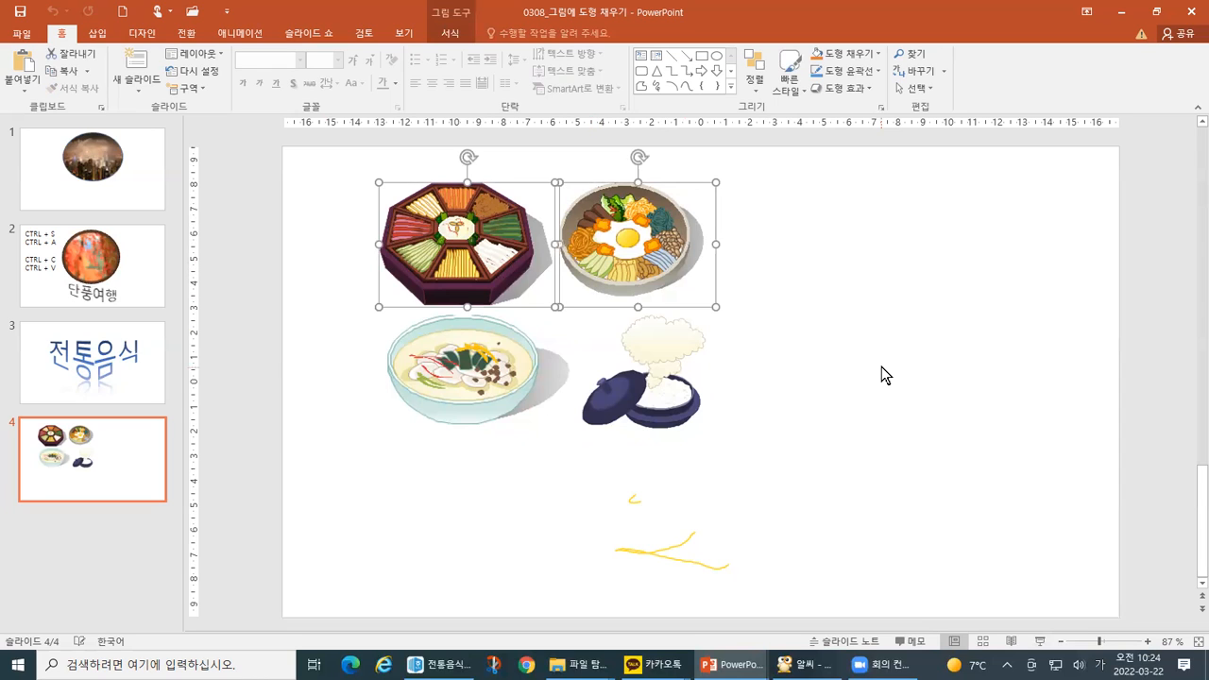
click(882, 367)
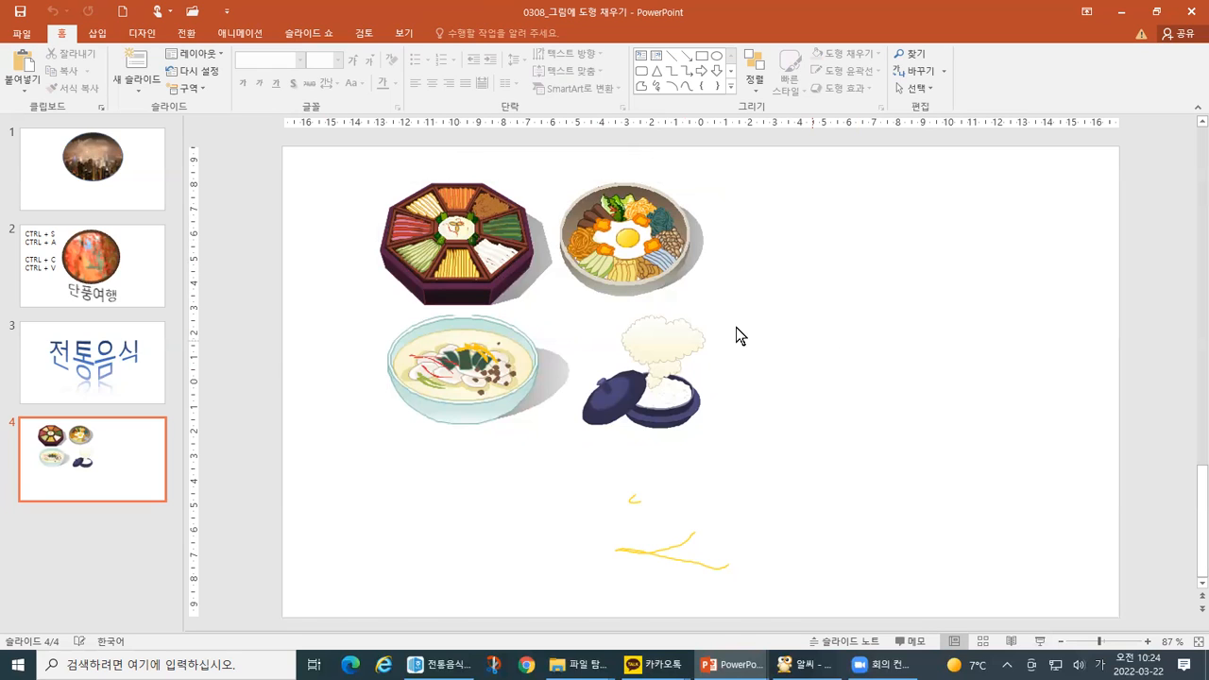
- Select the bibimbap bowl picture and add the octagonal platter to the selection
click(517, 257)
click(688, 280)
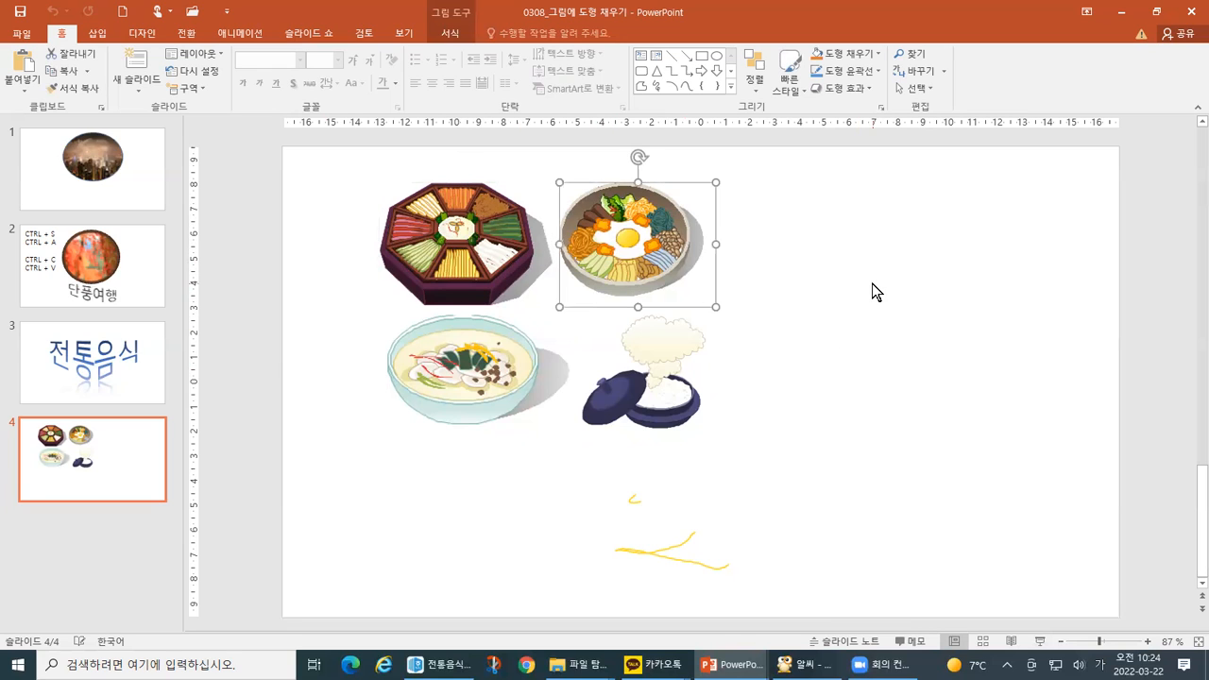
shift+click(395, 250)
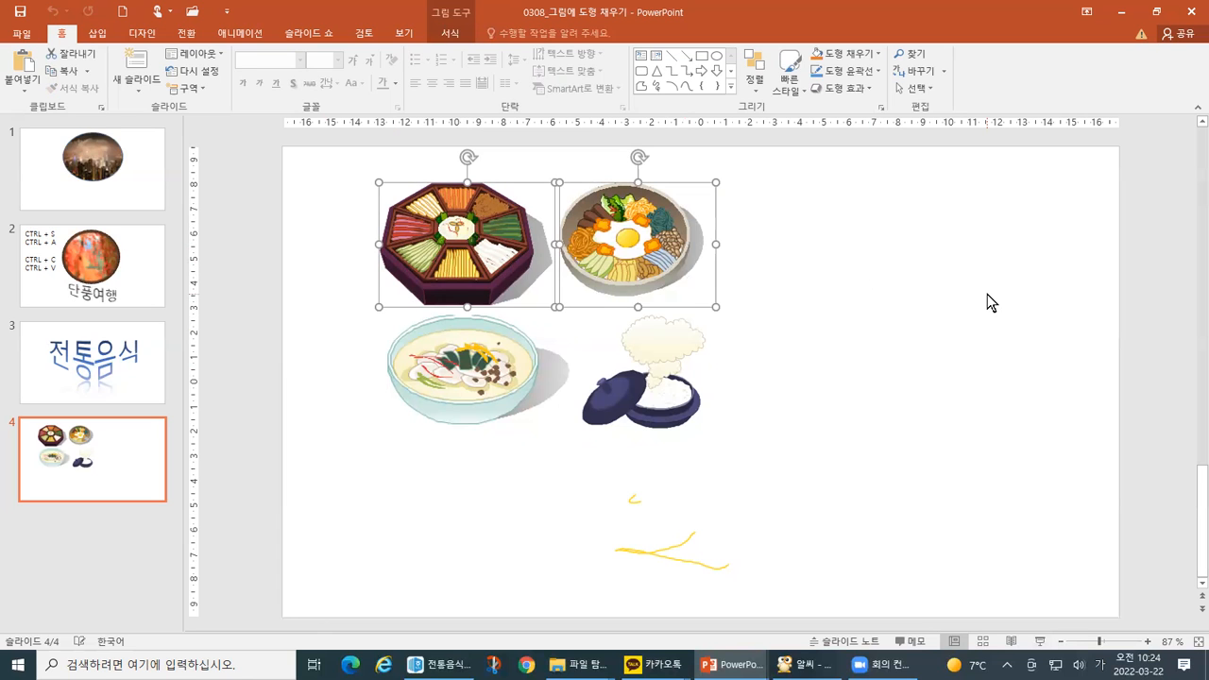
- Switch to the keyboard picture in 알씨, magnify it, and mark the Ctrl key with a red frame and a check mark
key(alt+Tab)
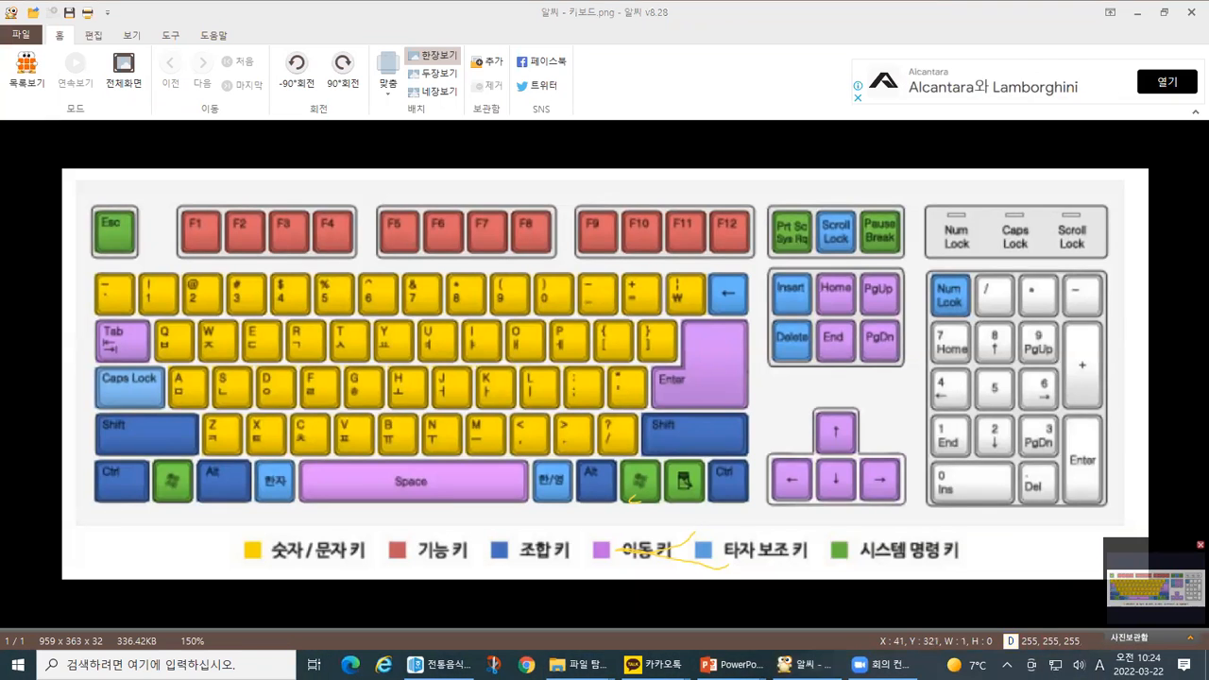
key(ctrl+1)
click(76, 473)
drag(81, 436, 253, 563)
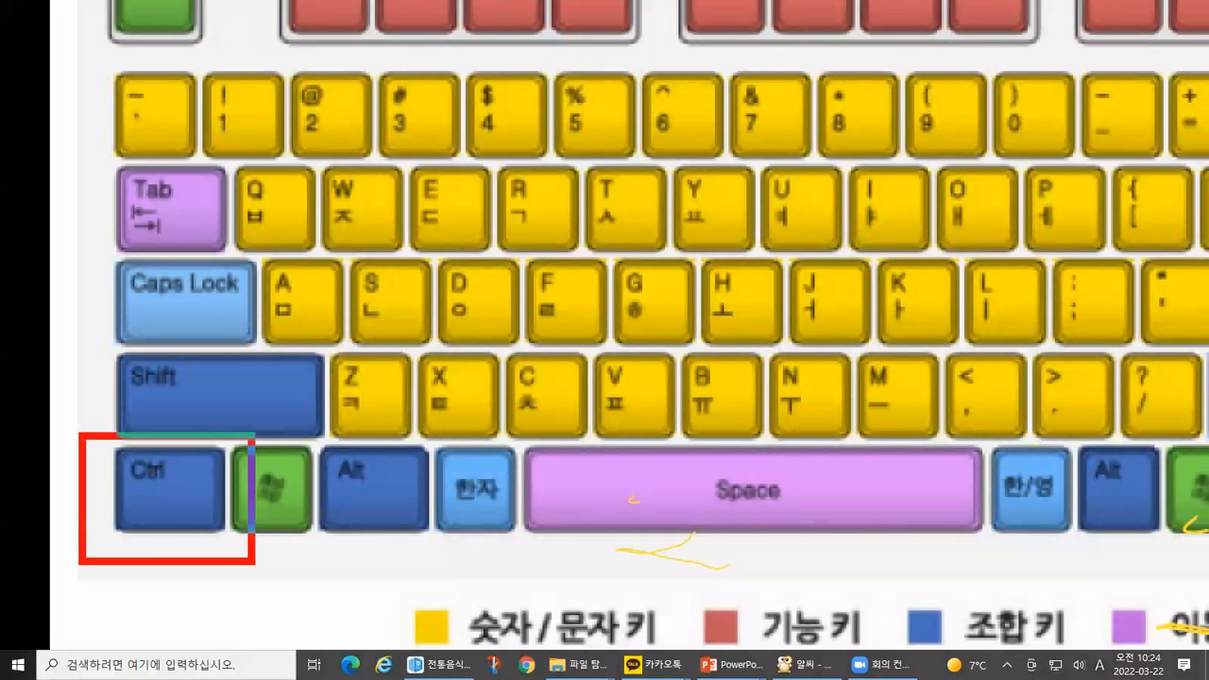
mouse_move(130, 501)
mouse_down()
mouse_move(134, 520)
mouse_move(171, 495)
mouse_up()
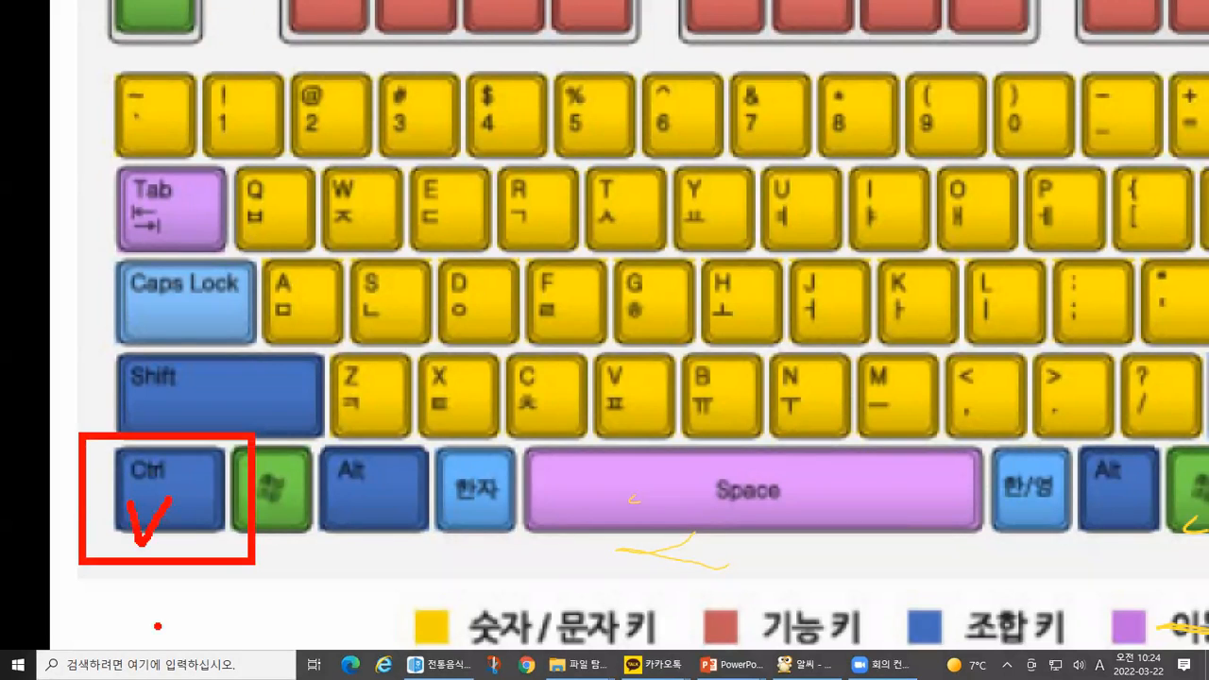
- Draw a red circle below the Alt key and a red frame over the 한자 key, adding a check mark in each
mouse_move(344, 585)
mouse_down()
mouse_move(376, 499)
mouse_move(404, 571)
mouse_move(376, 593)
mouse_up()
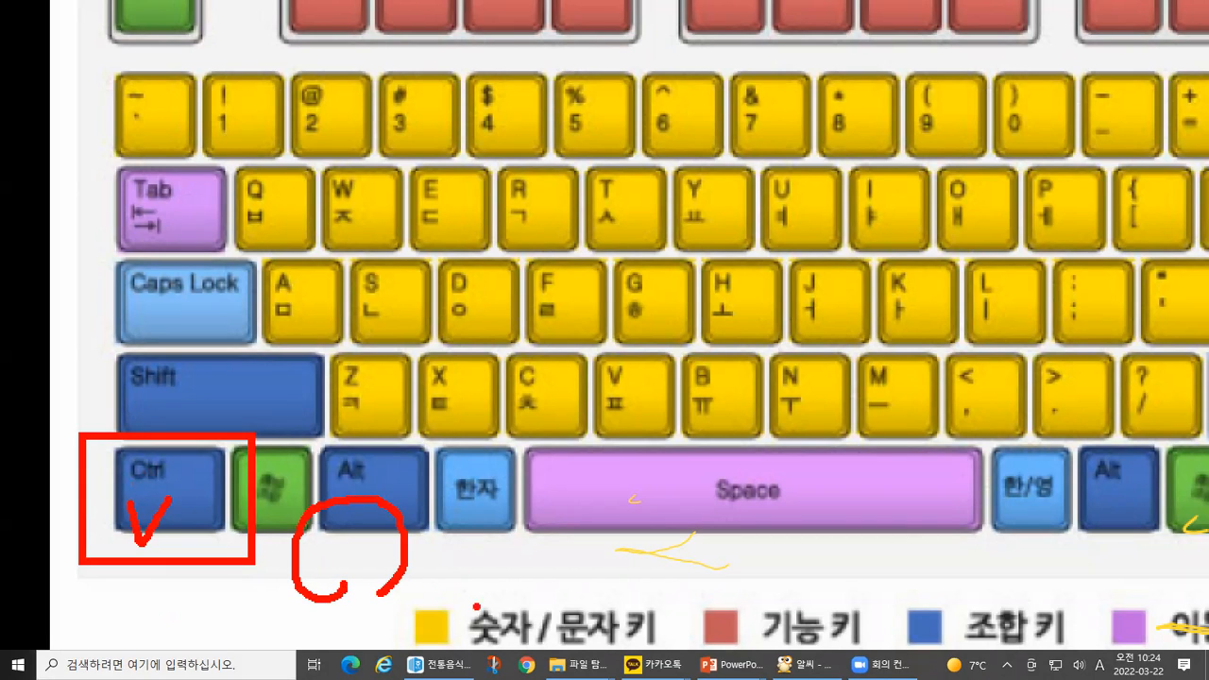
mouse_move(485, 587)
mouse_down()
mouse_move(422, 507)
mouse_move(425, 493)
mouse_up()
drag(337, 533, 357, 530)
drag(452, 517, 473, 516)
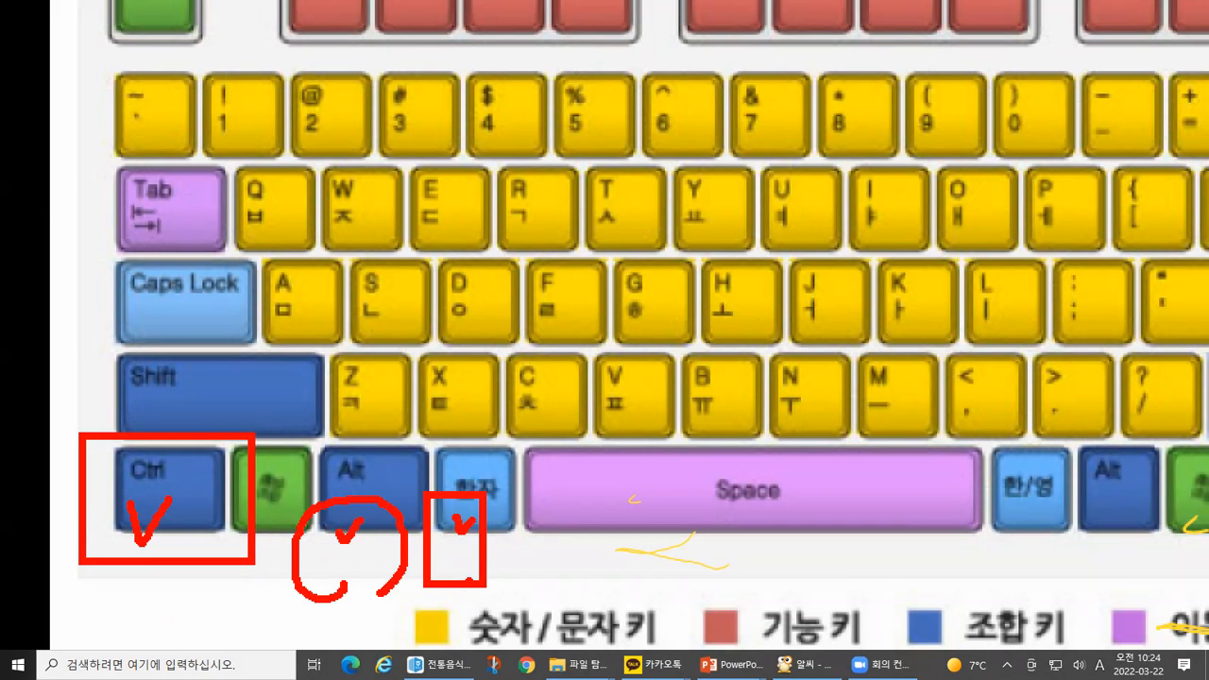
- Return to PowerPoint, pick the food pictures one at a time, and select the octagonal platter and bibimbap bowl together
key(alt+Tab)
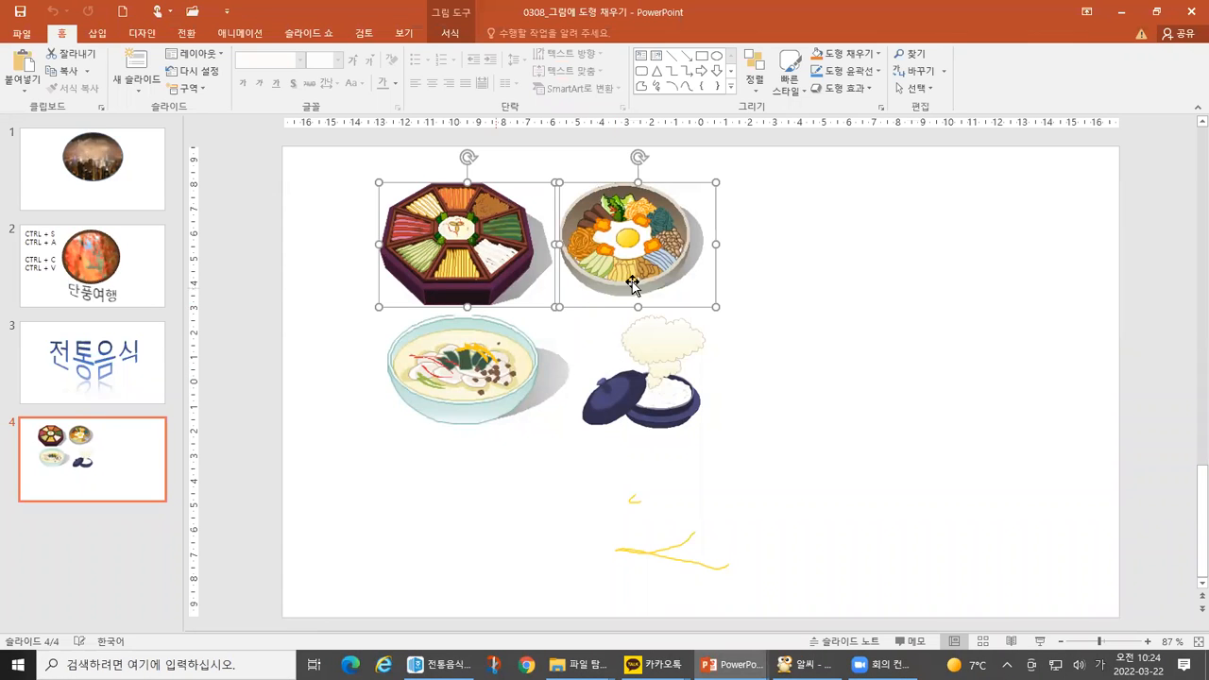
click(834, 255)
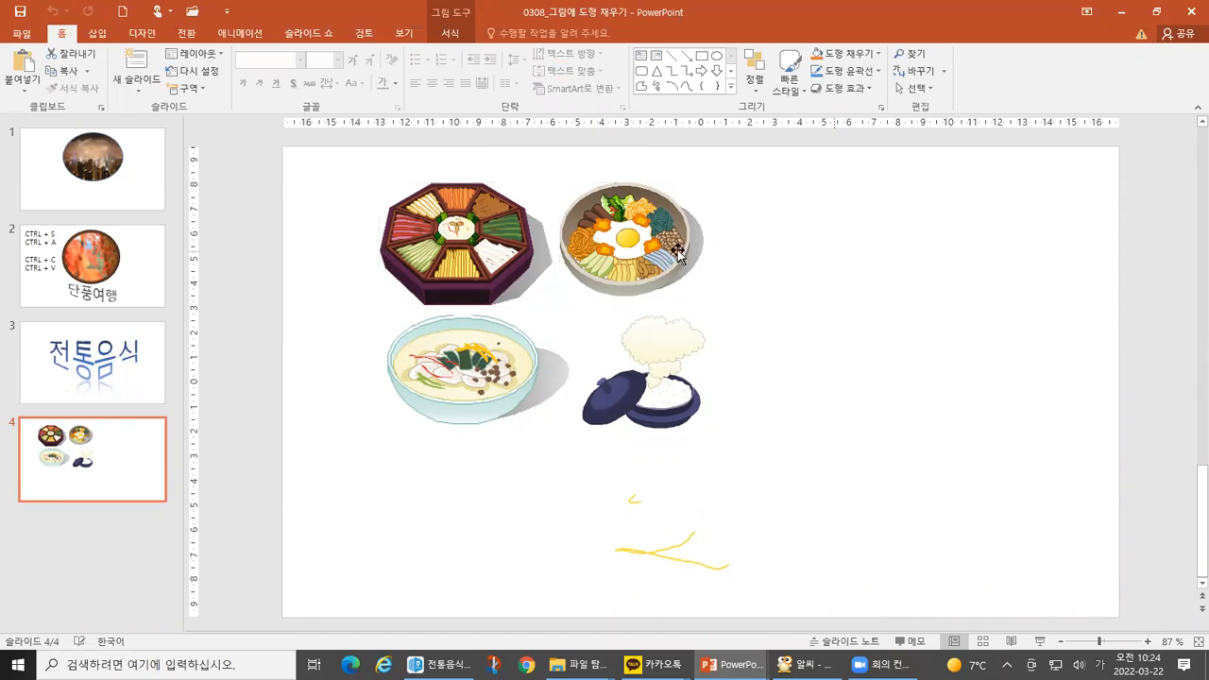
click(626, 251)
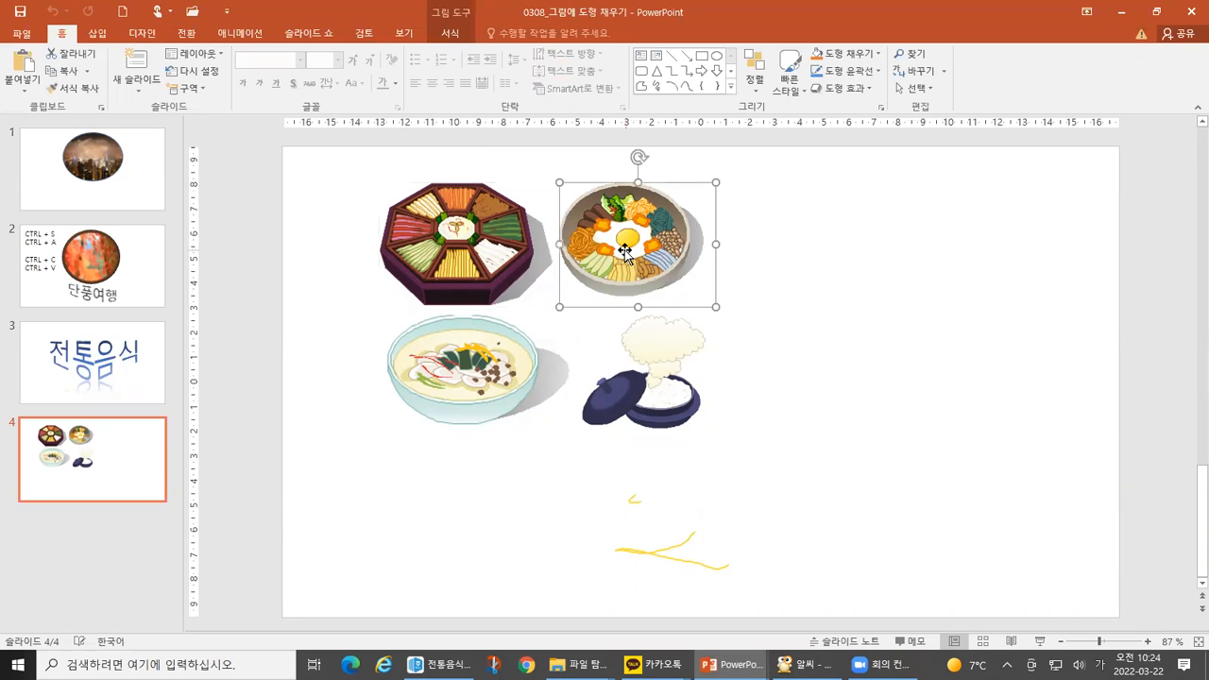
click(643, 346)
click(466, 319)
click(471, 284)
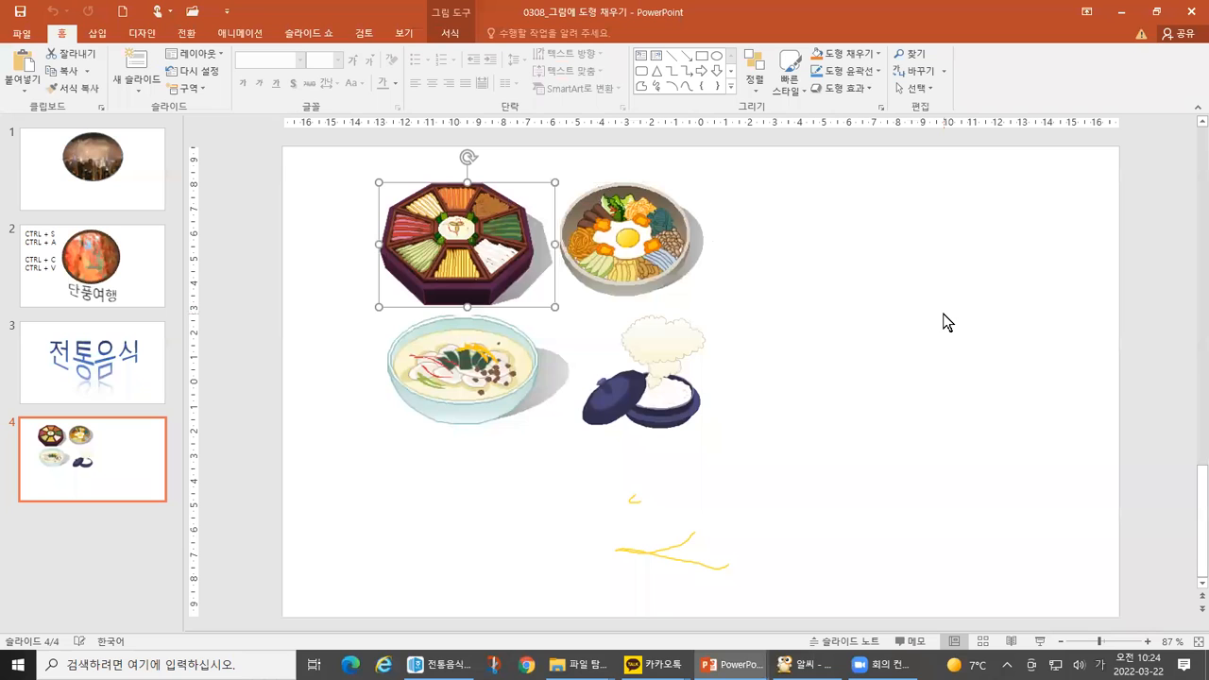
shift+click(655, 249)
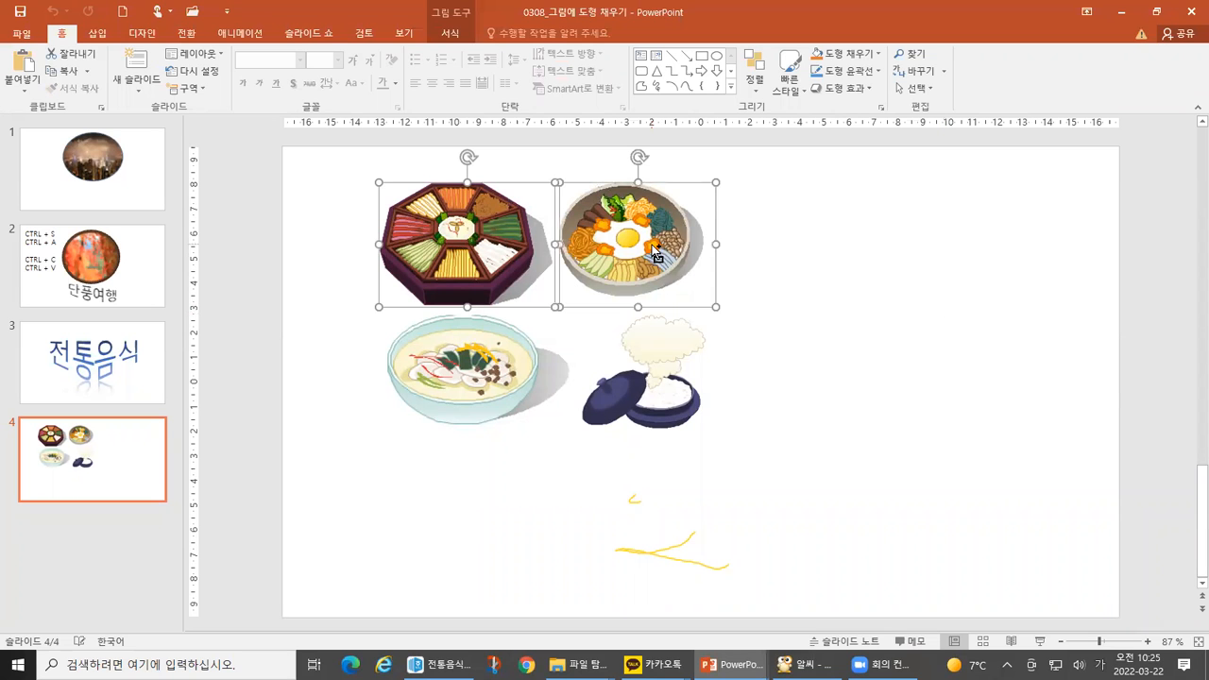
- Check the keyboard picture in 알씨, return to PowerPoint, add the soup bowl and rice pot to the selection, and deselect everything
key(alt+Tab)
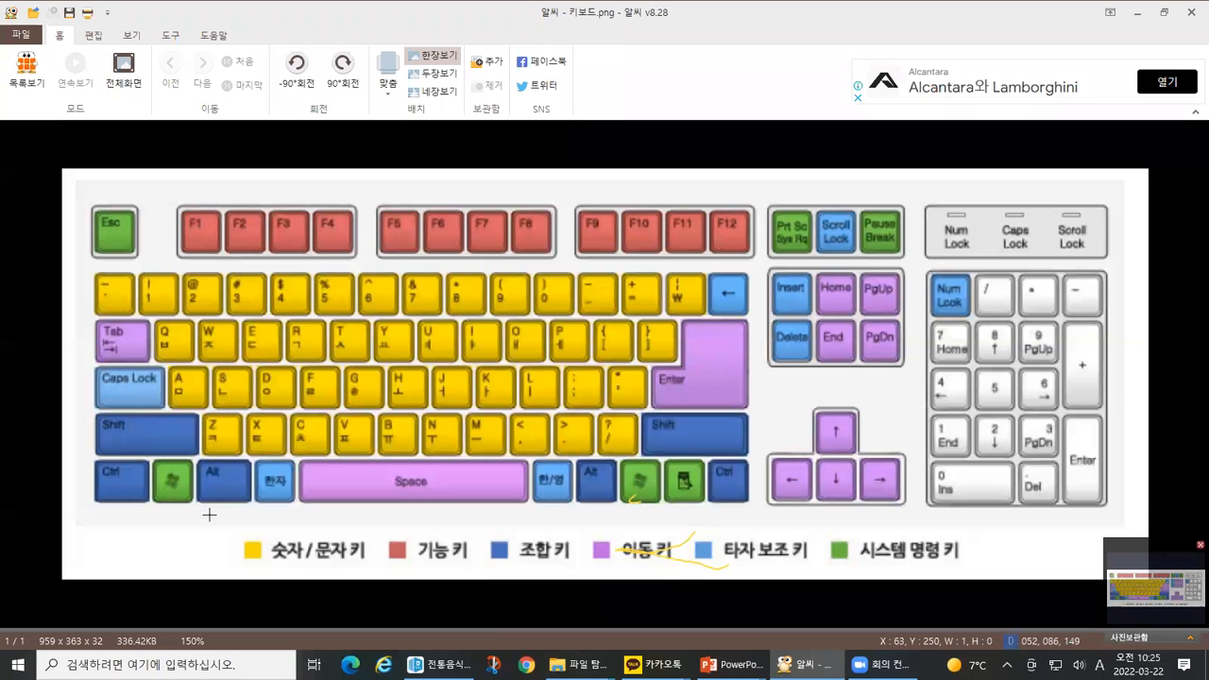
key(alt+Tab)
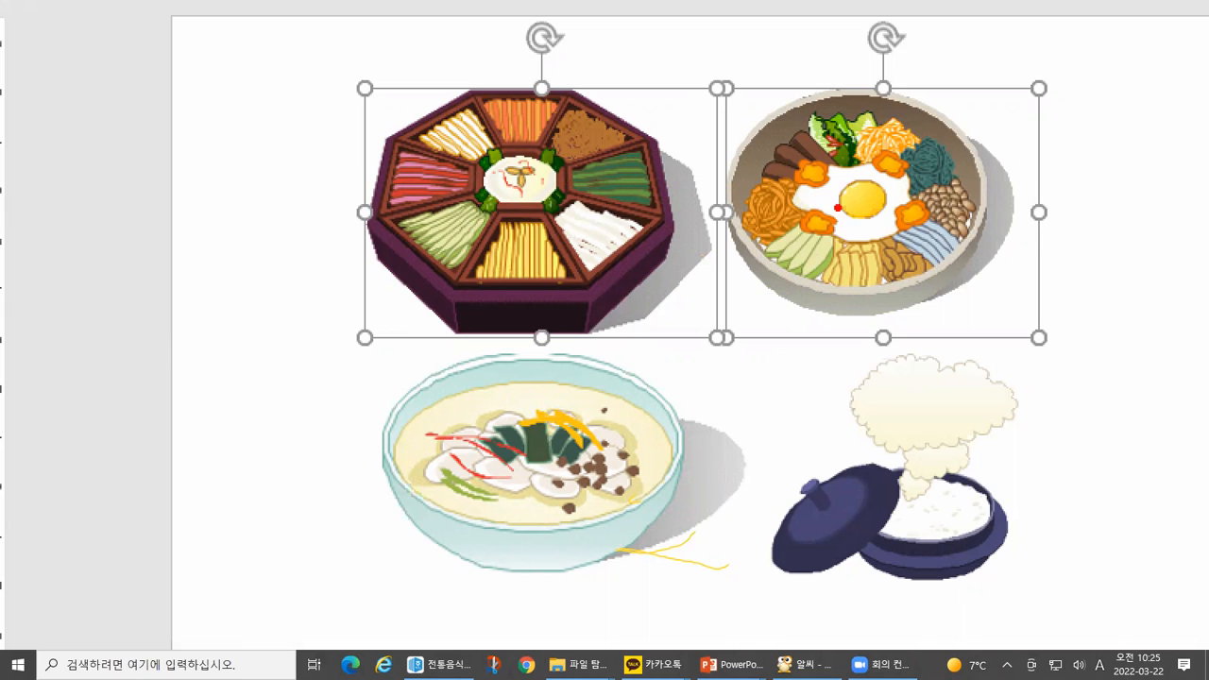
key(Escape)
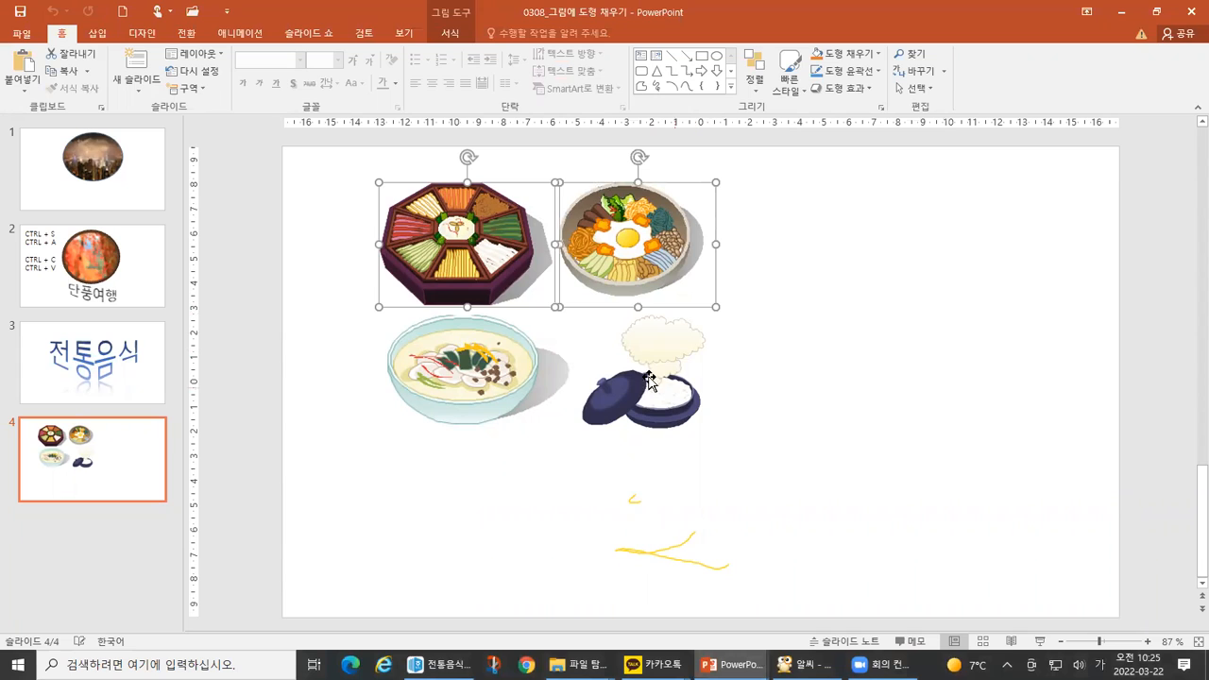
shift+click(482, 382)
shift+click(601, 383)
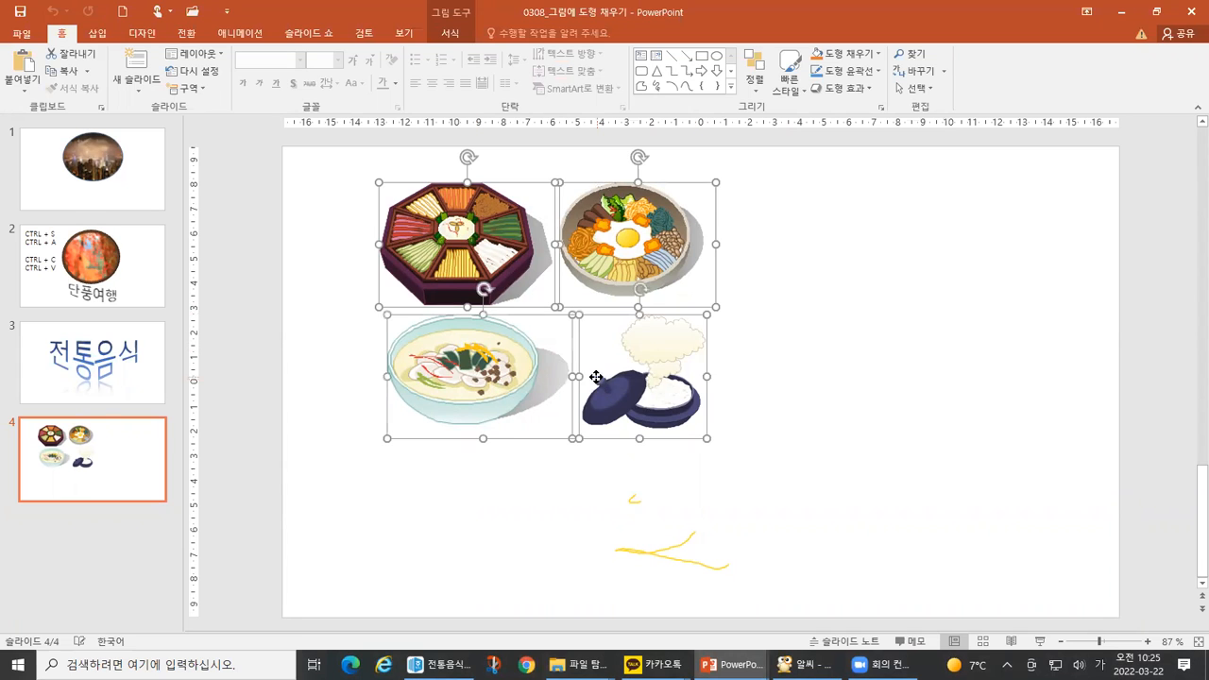
click(820, 384)
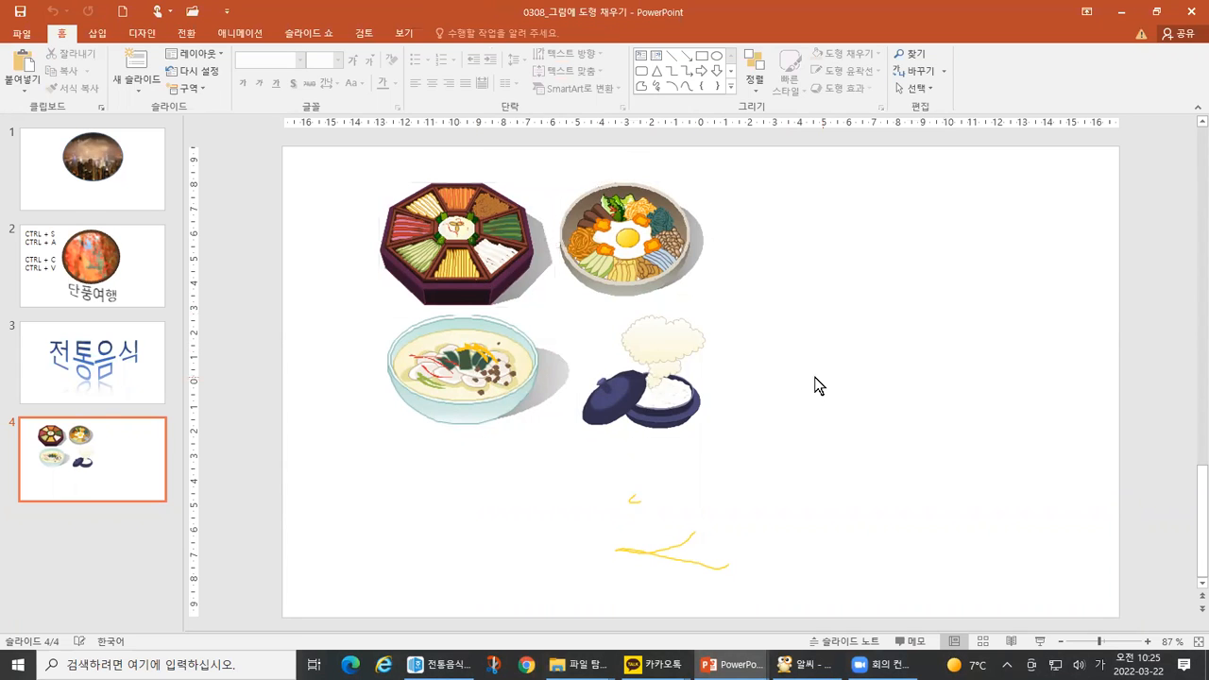
- Select the octagonal platter, bibimbap bowl and soup bowl together, and clear the selection
click(486, 276)
shift+click(588, 274)
shift+click(432, 380)
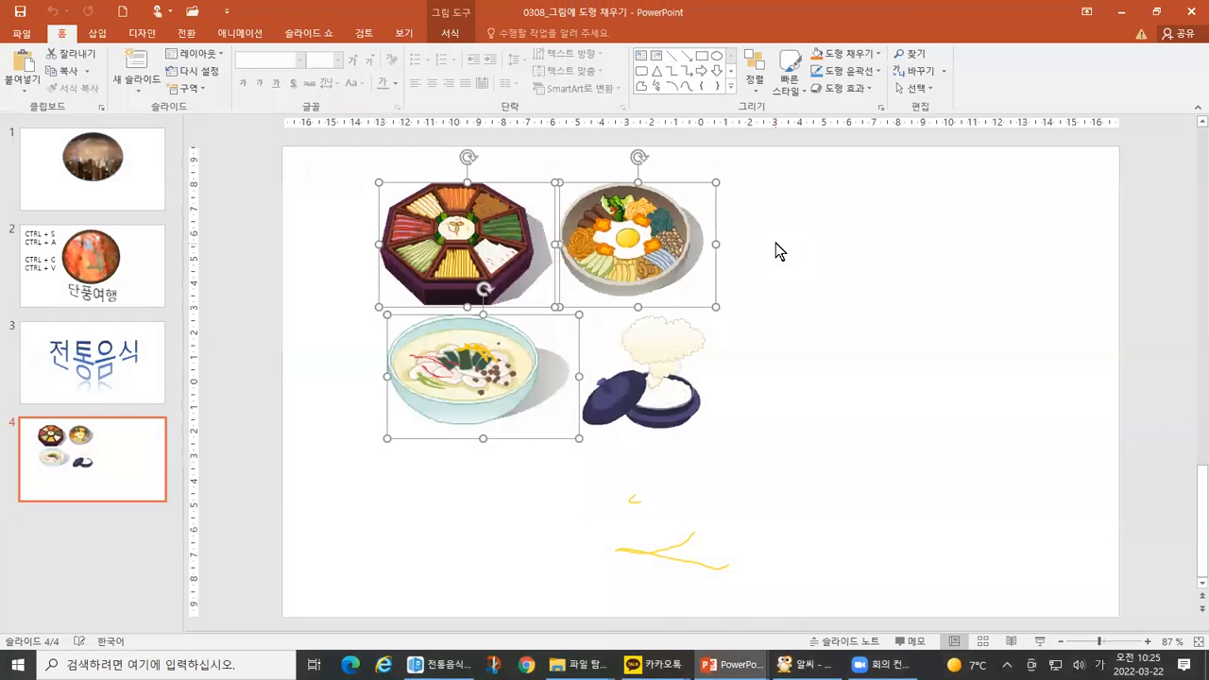
click(765, 247)
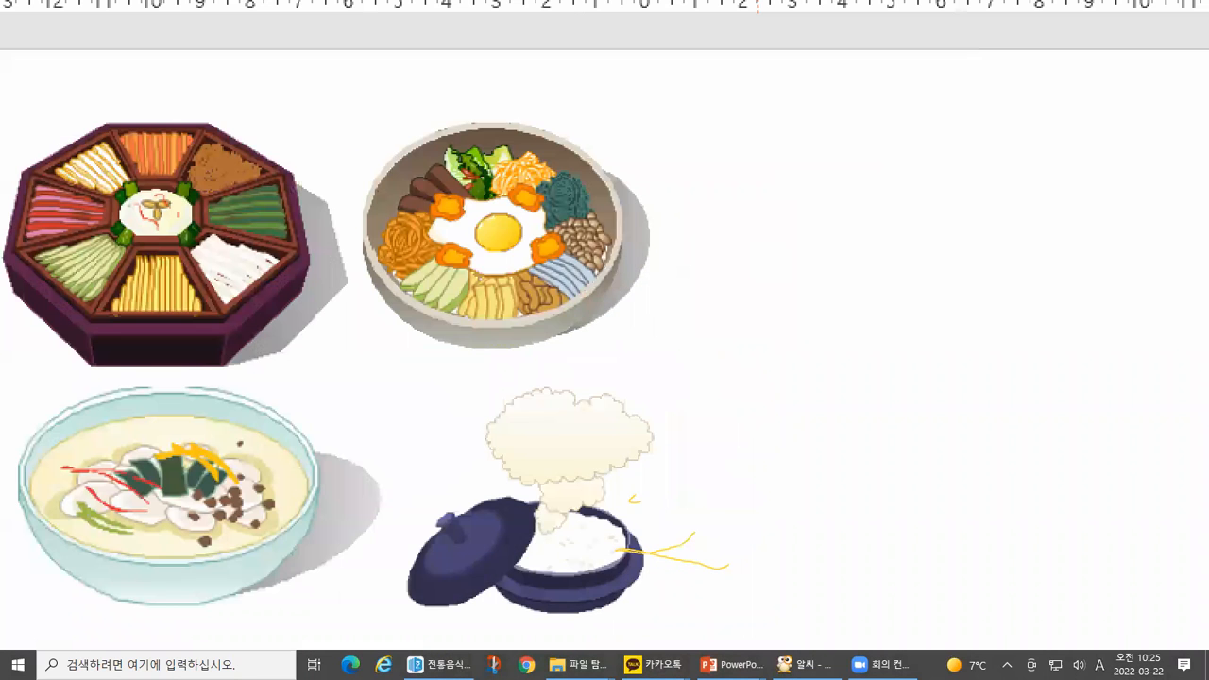
- Draw a temporary red frame around the octagonal platter and bibimbap bowl in the magnified view
click(623, 271)
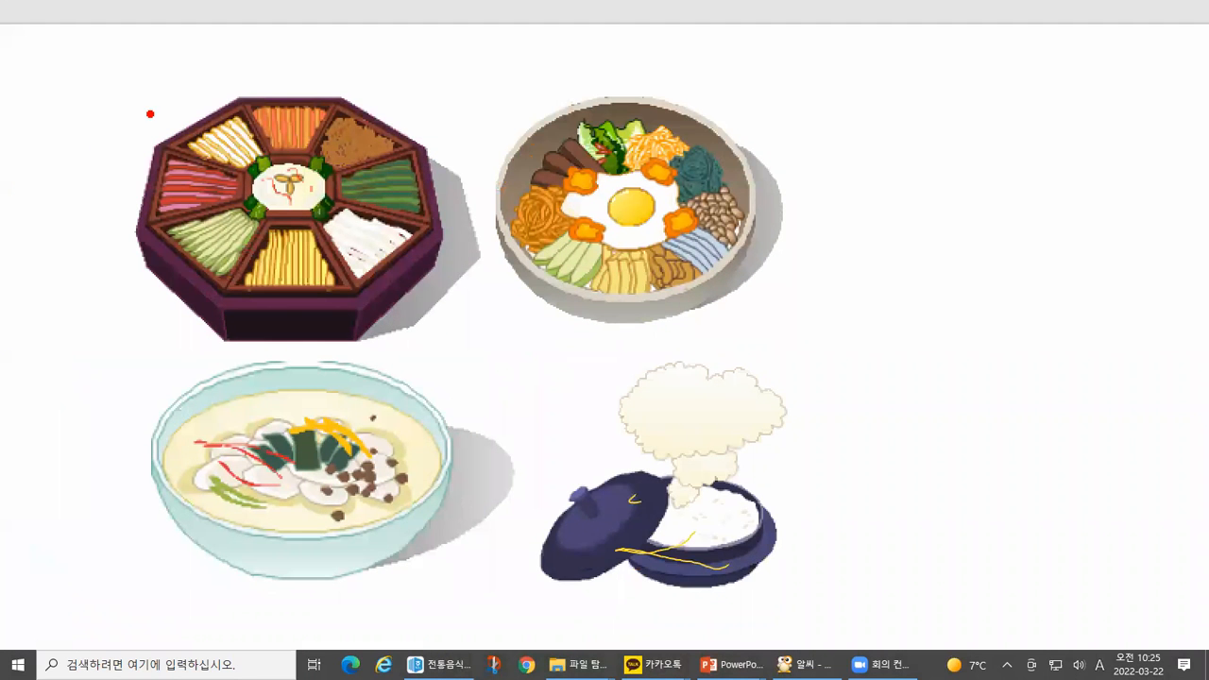
drag(119, 82, 788, 332)
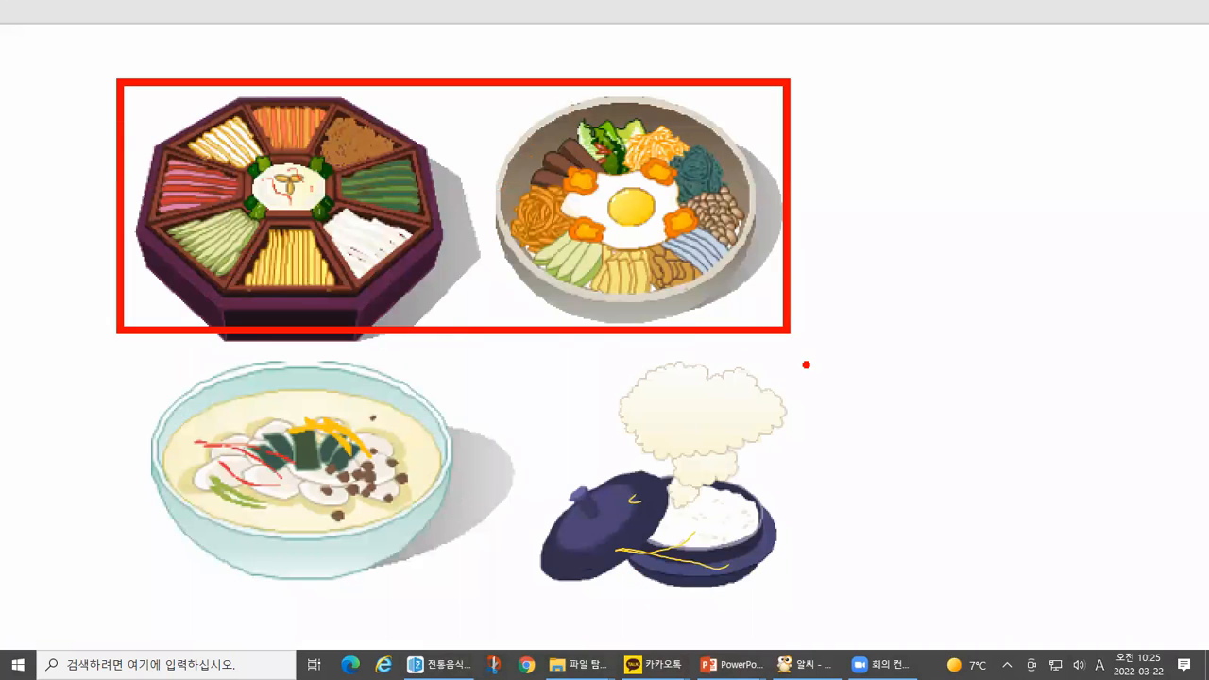
key(Escape)
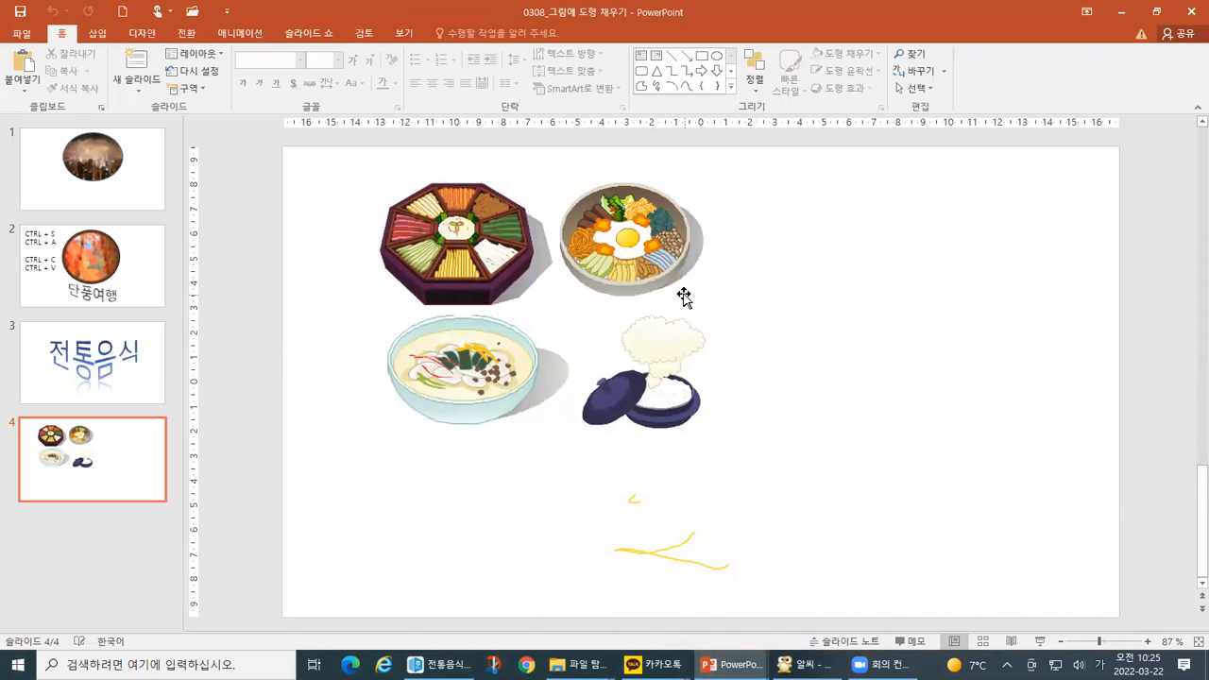
- Select the octagonal platter and the bibimbap bowl together and mark each with a temporary red check mark
click(501, 255)
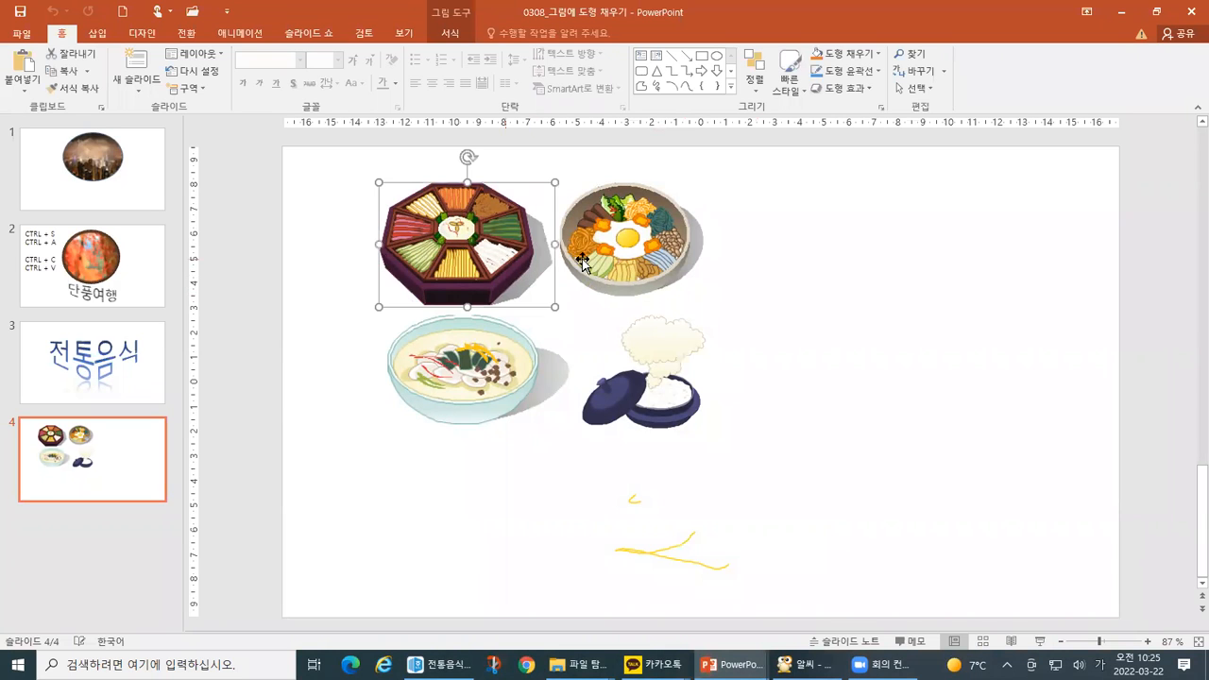
shift+click(631, 266)
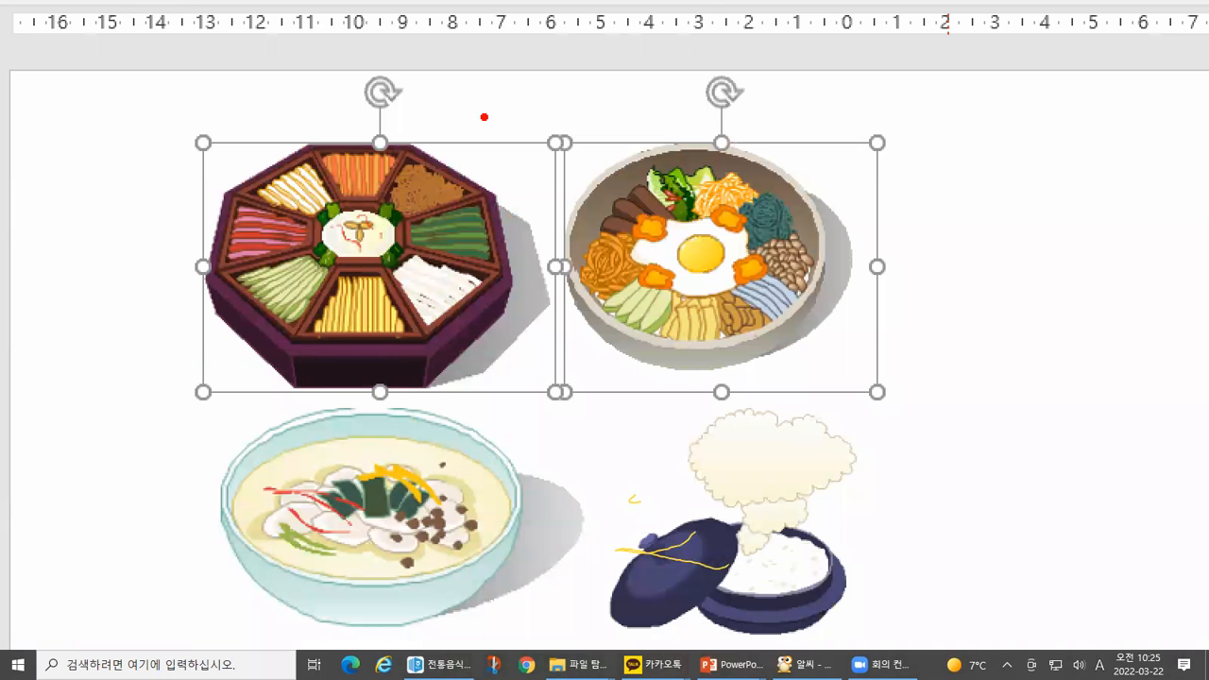
drag(482, 113, 527, 112)
drag(673, 100, 745, 84)
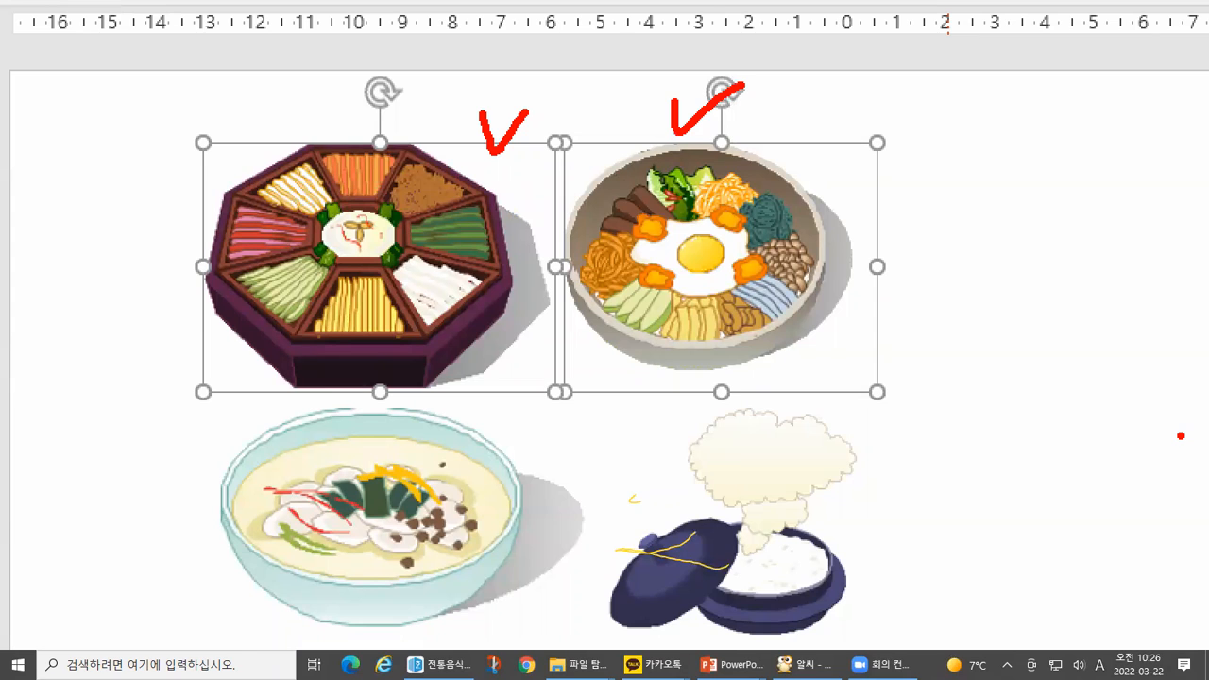
drag(529, 272, 593, 272)
key(Escape)
- Move the bibimbap bowl diagonally down and away from the platter, and mark both pictures with temporary red check marks
click(807, 251)
mouse_move(672, 247)
mouse_down()
mouse_move(780, 267)
mouse_move(848, 315)
mouse_move(849, 343)
mouse_up()
key(ctrl+1)
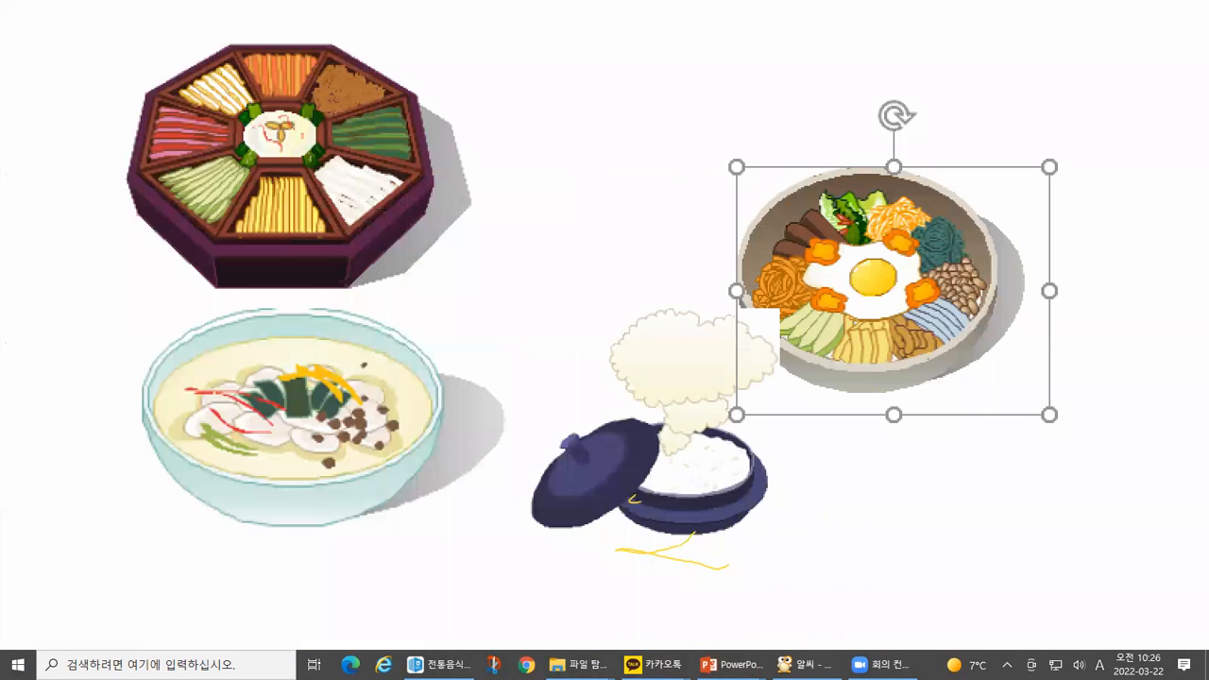
click(693, 221)
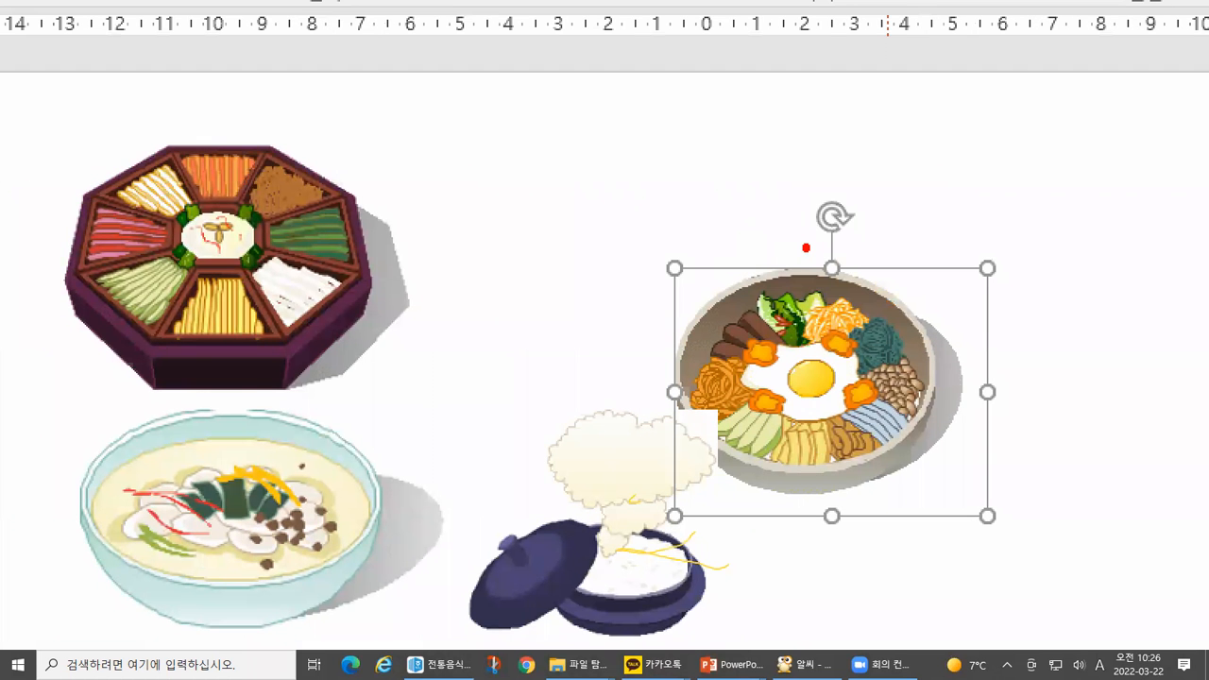
drag(807, 248, 877, 223)
mouse_move(206, 164)
mouse_down()
mouse_move(209, 176)
mouse_move(276, 159)
mouse_up()
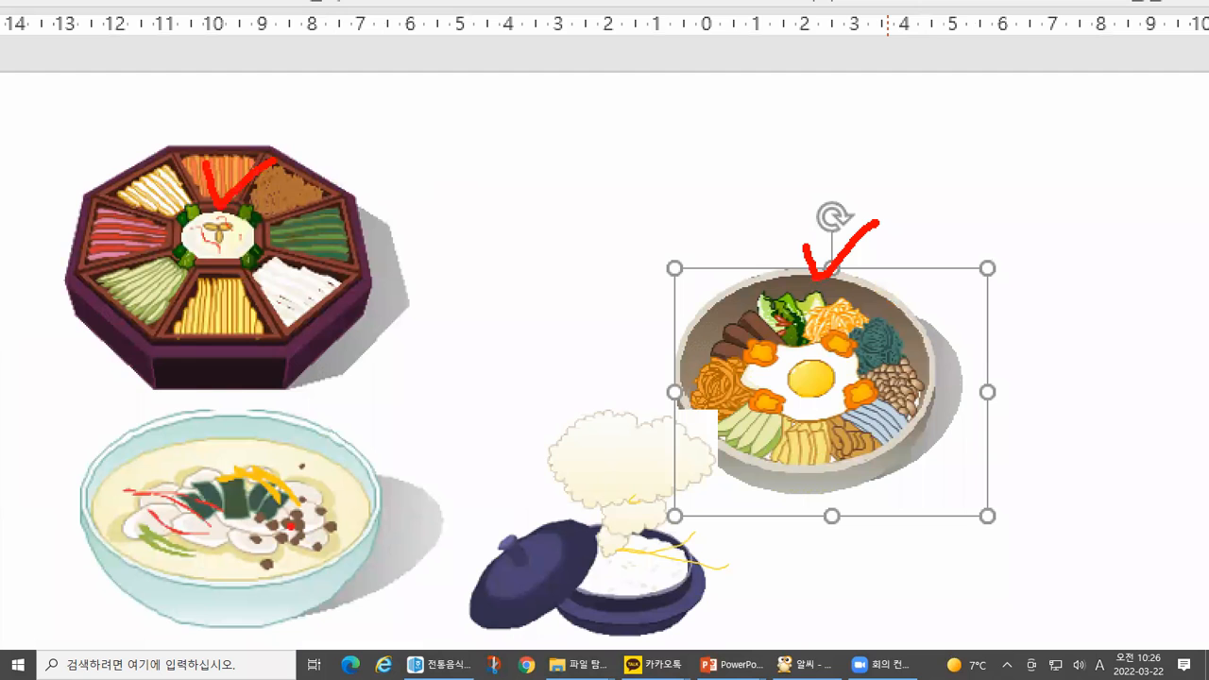
key(Escape)
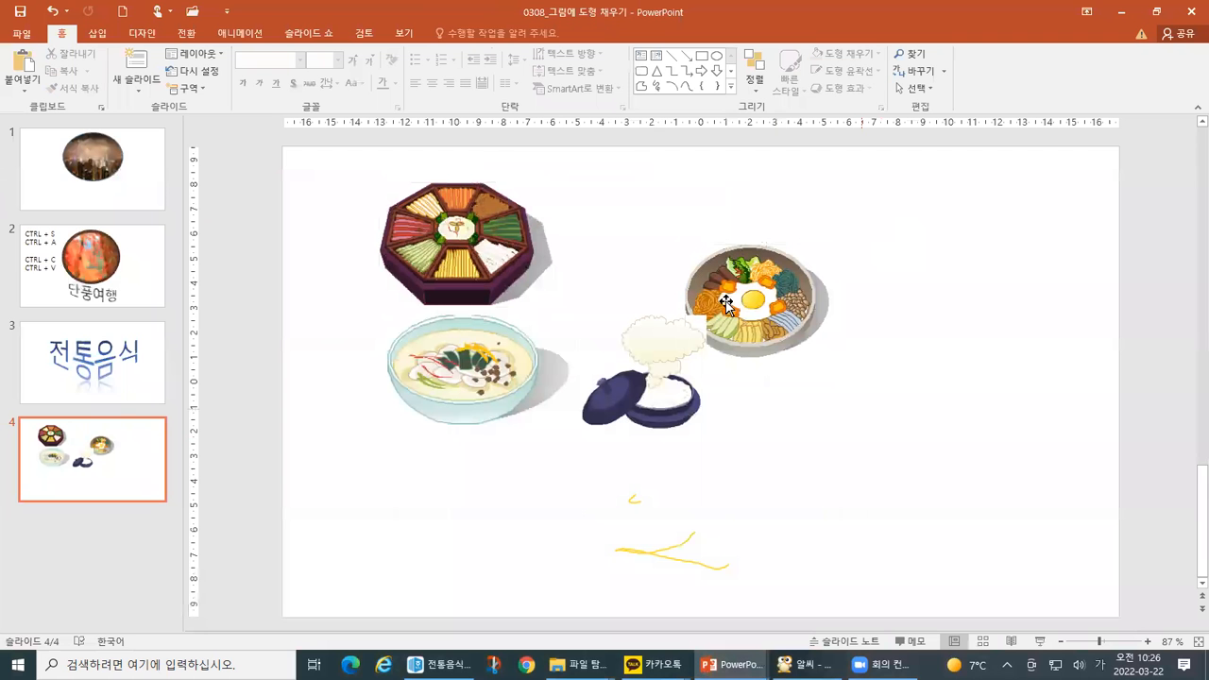
- Move the bibimbap bowl up above the rice pot, slightly higher than the octagonal platter, and select both upper pictures together
drag(723, 250, 661, 192)
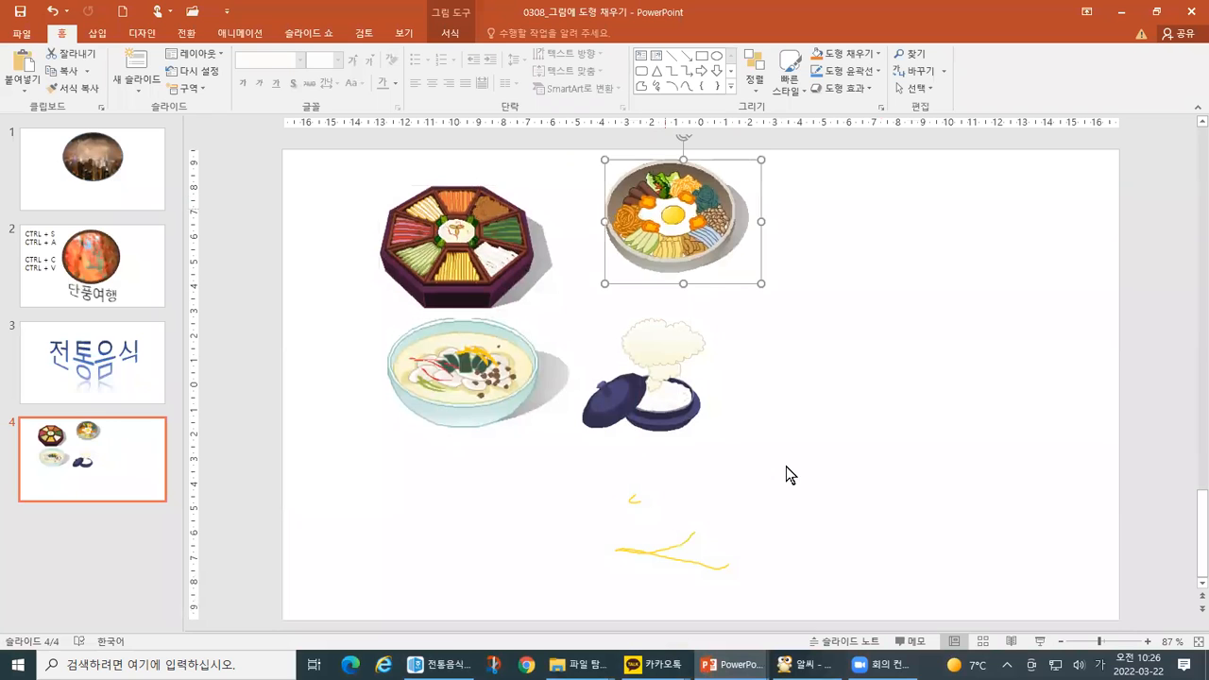
click(831, 260)
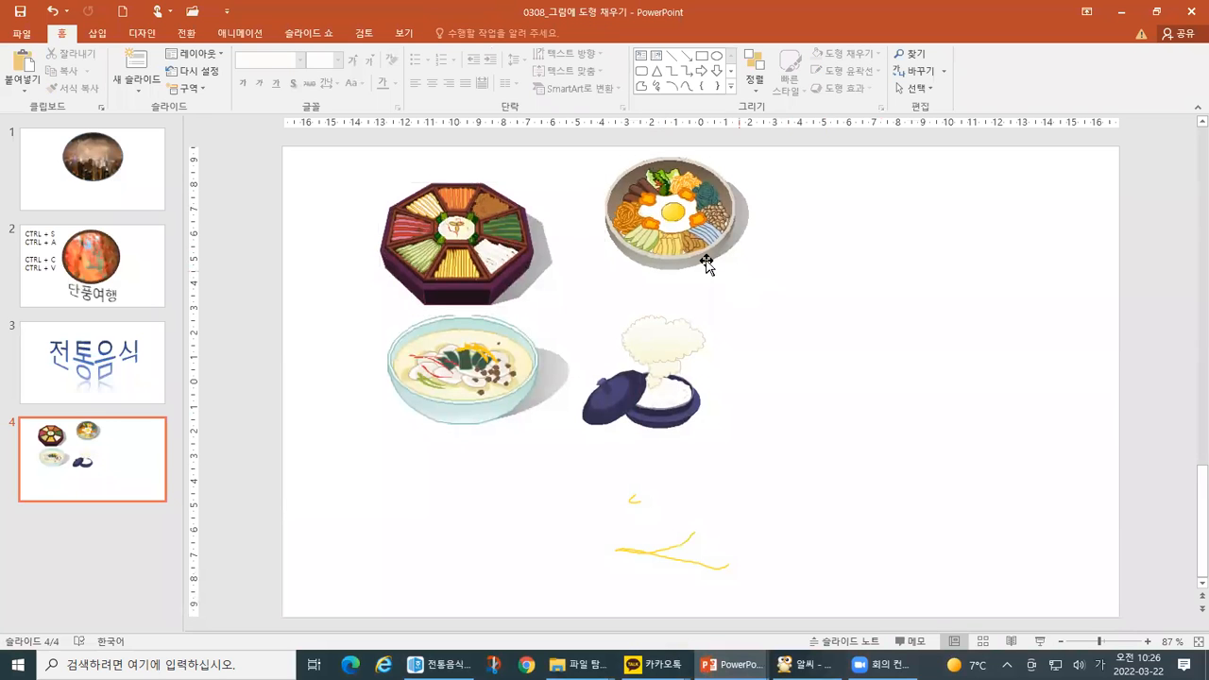
click(623, 248)
shift+click(521, 266)
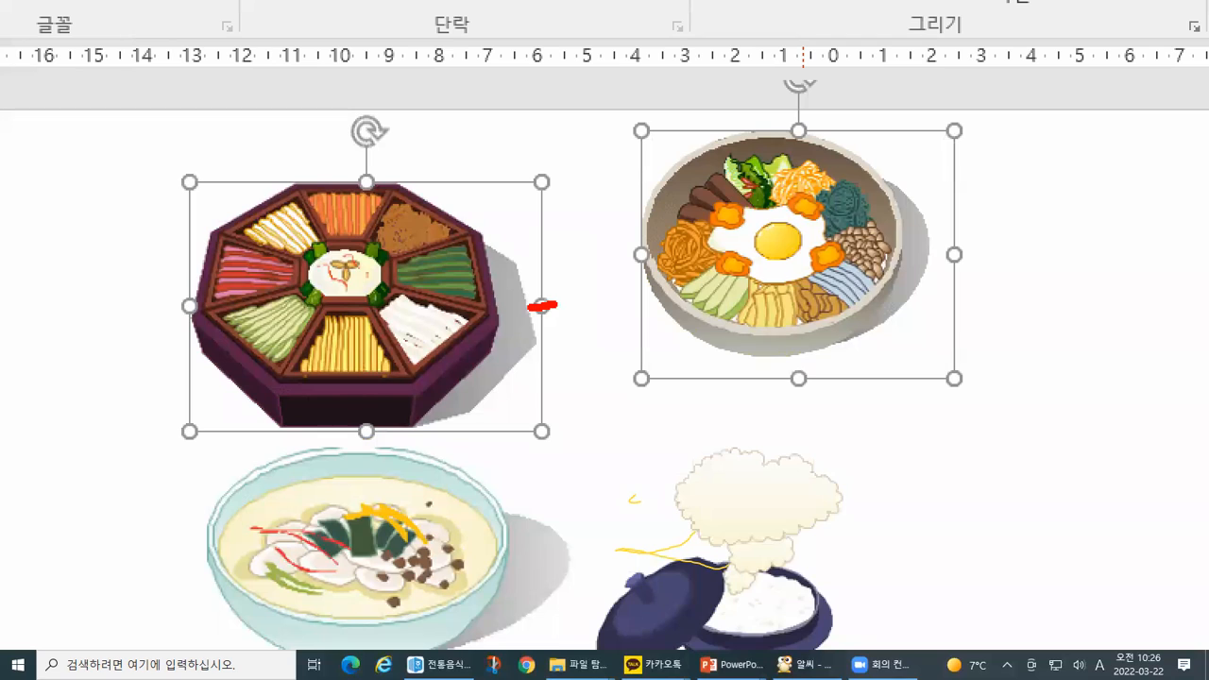
- Draw a red stroke between the two selected pictures, and mark the 그림 도구 서식 heading with a red frame, circle and check mark
drag(602, 255, 652, 255)
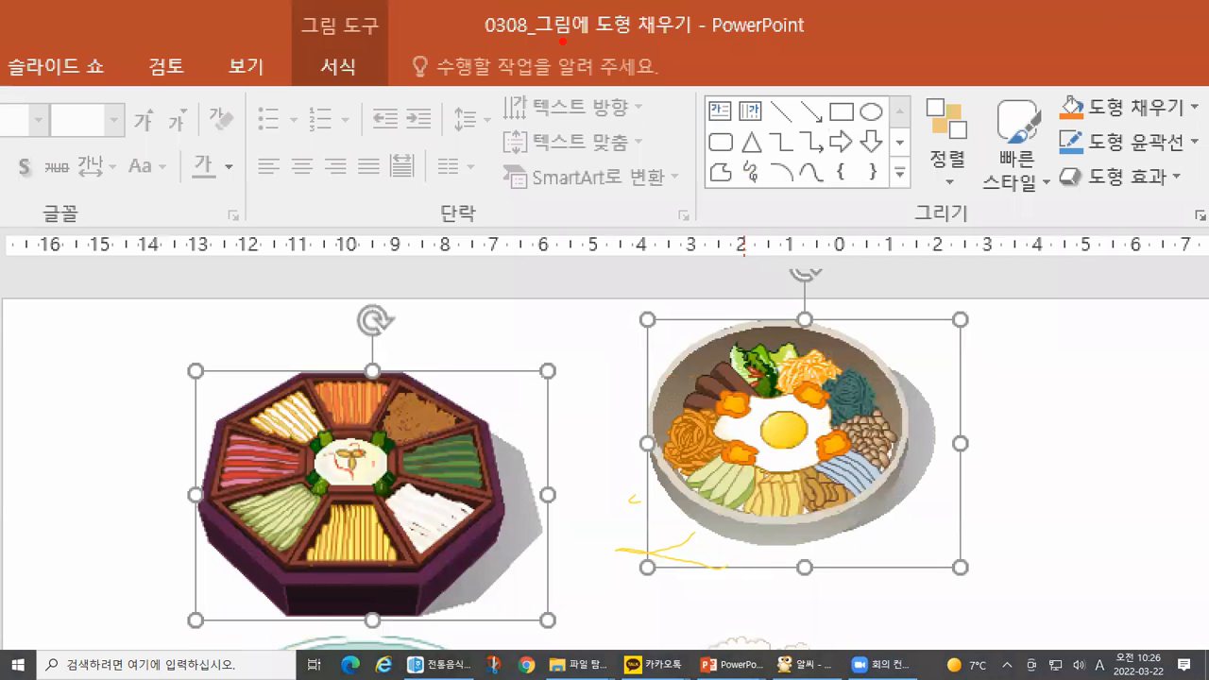
drag(283, 6, 390, 106)
mouse_move(297, 89)
mouse_down()
mouse_move(350, 89)
mouse_move(441, 25)
mouse_up()
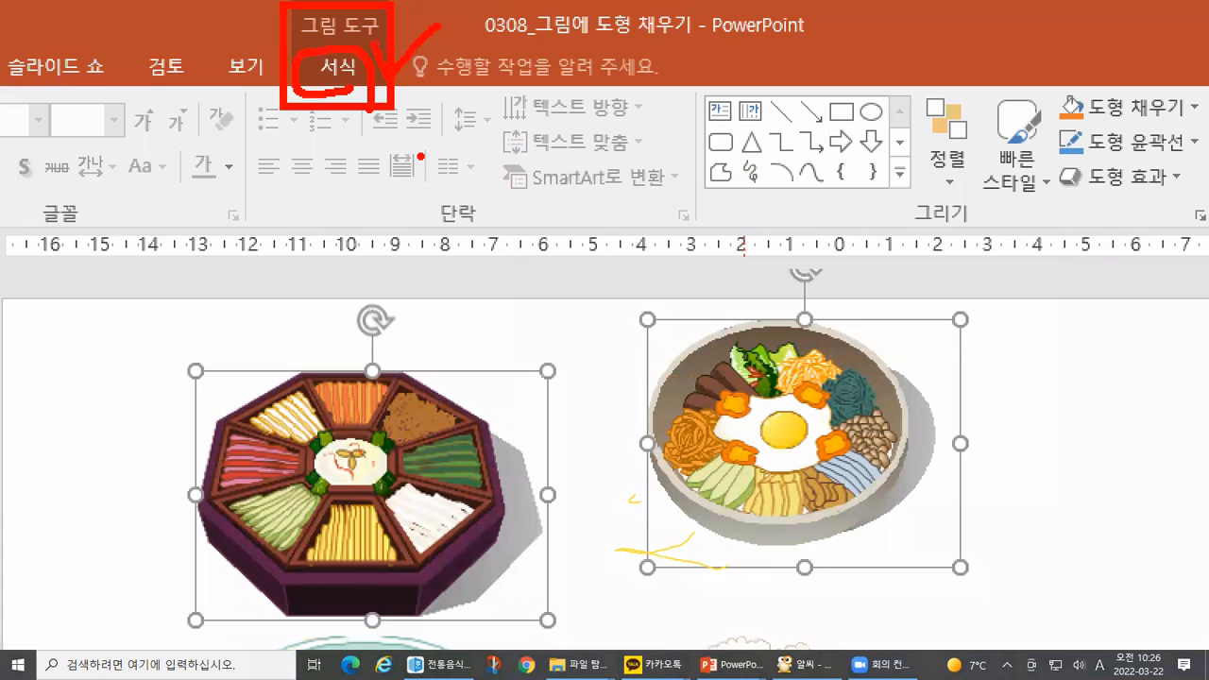
key(Escape)
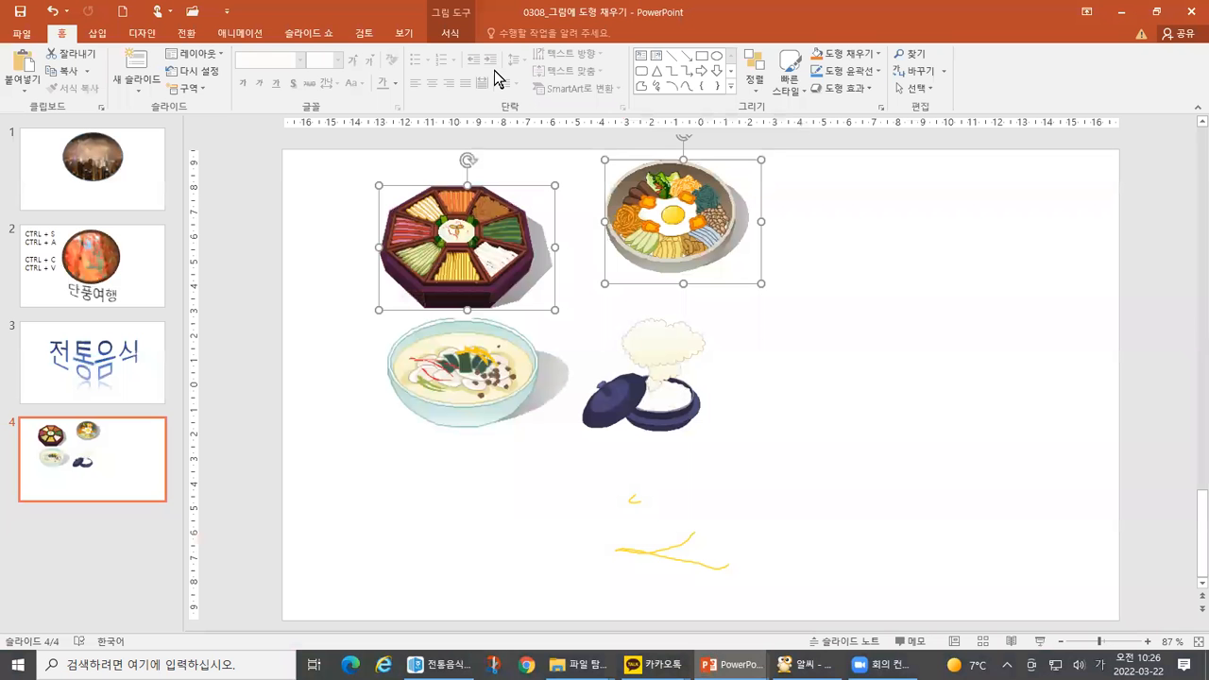
- Show the picture formatting commands for the two selected pictures and frame the 서식 label in the magnified view
click(454, 32)
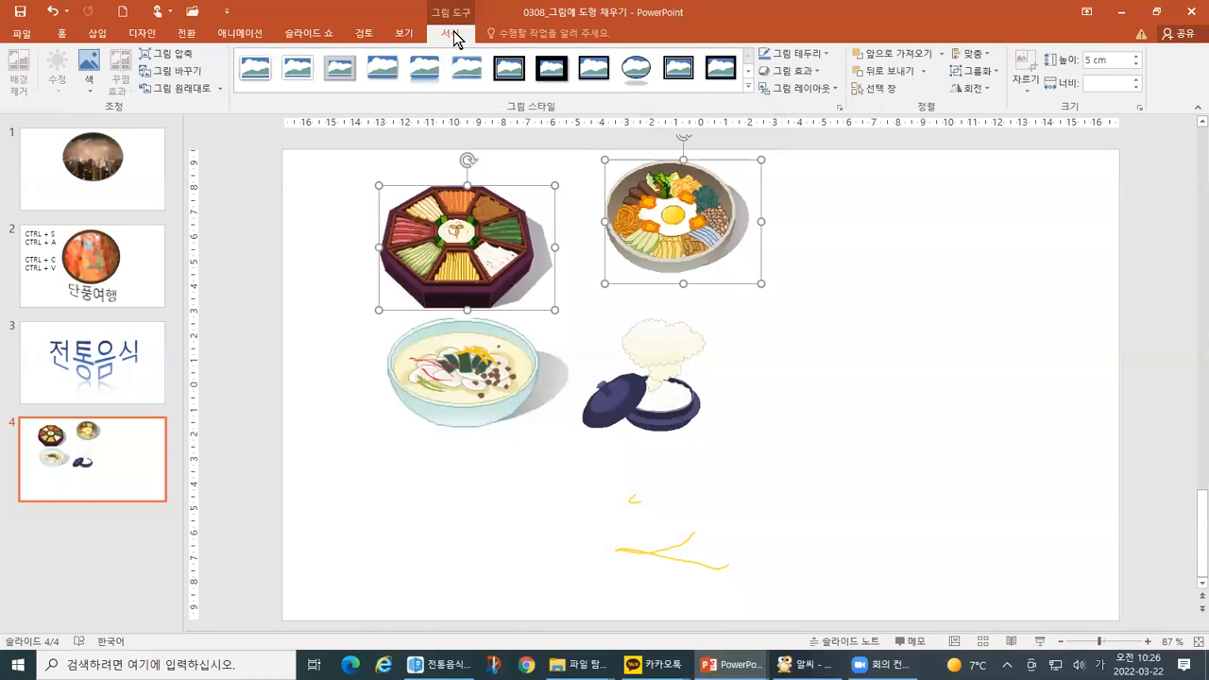
key(ctrl+1)
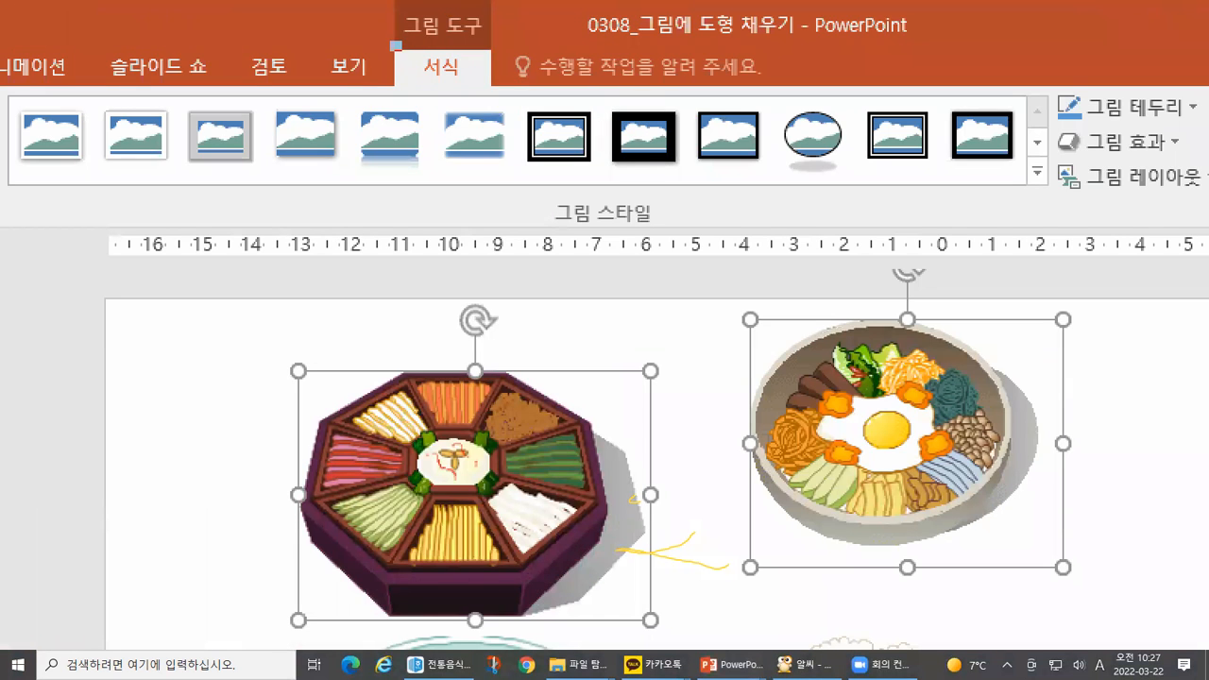
drag(390, 44, 488, 88)
key(Escape)
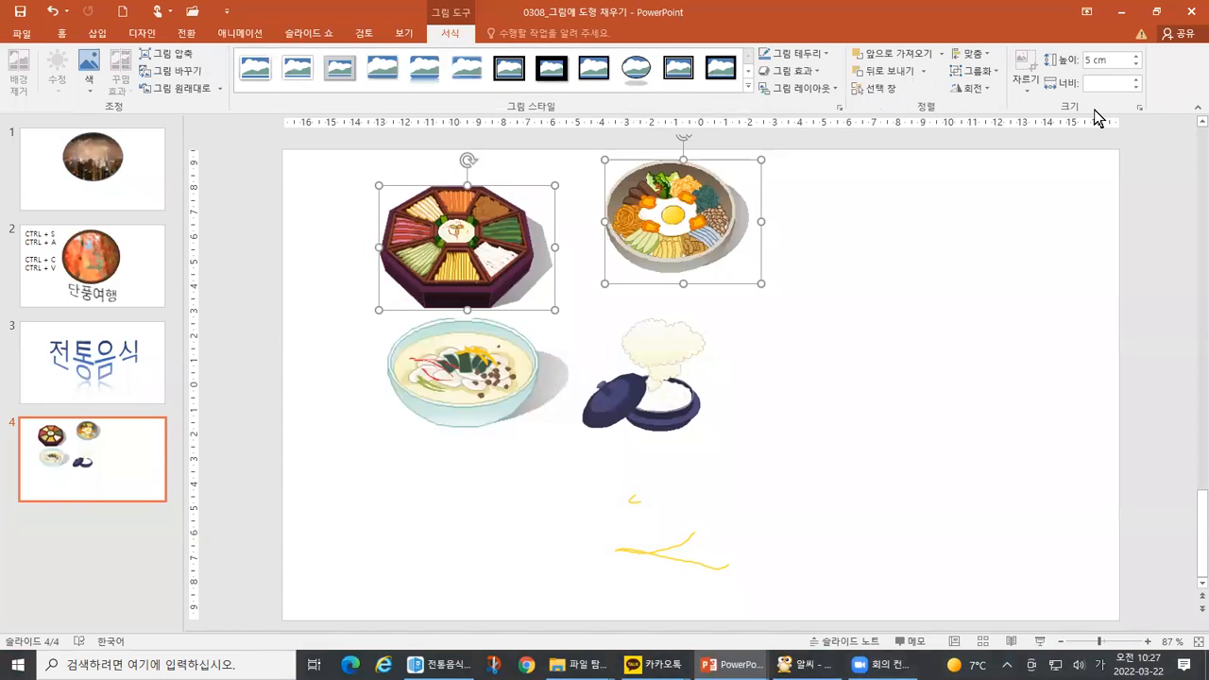
- Magnify the arrangement commands, frame 맞춤, 그룹화 and 회전 in red, and mark 맞춤 with a check mark and underline
key(ctrl+1)
click(1083, 11)
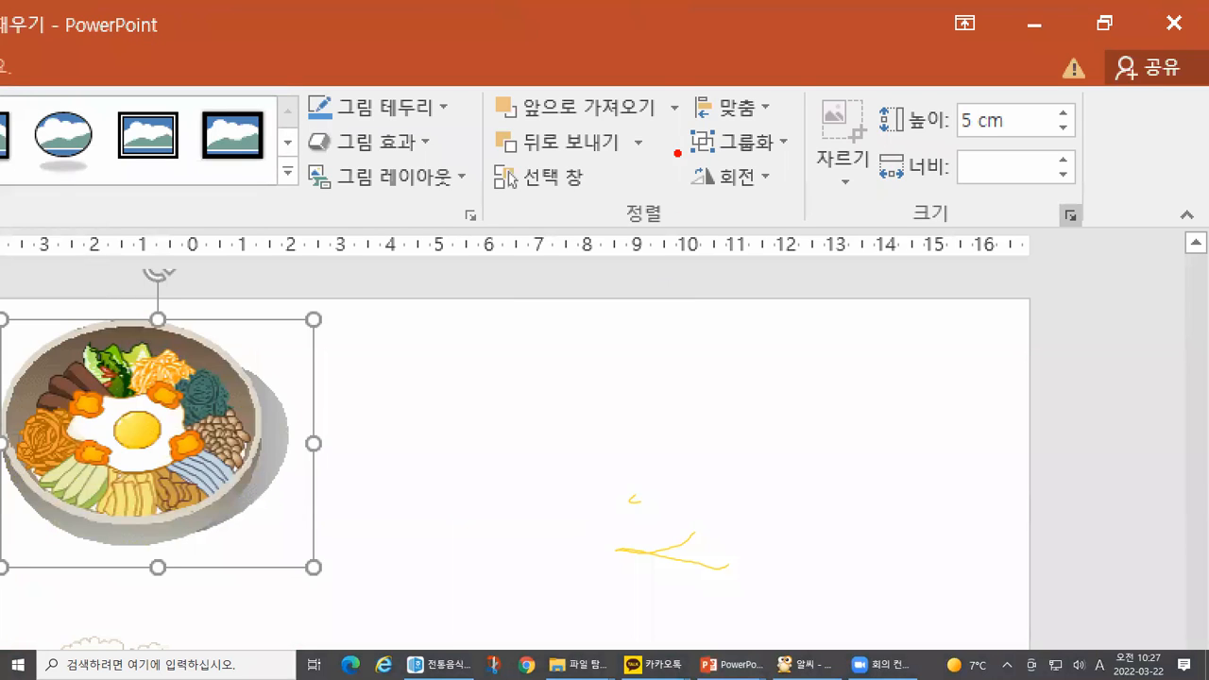
drag(669, 79, 805, 219)
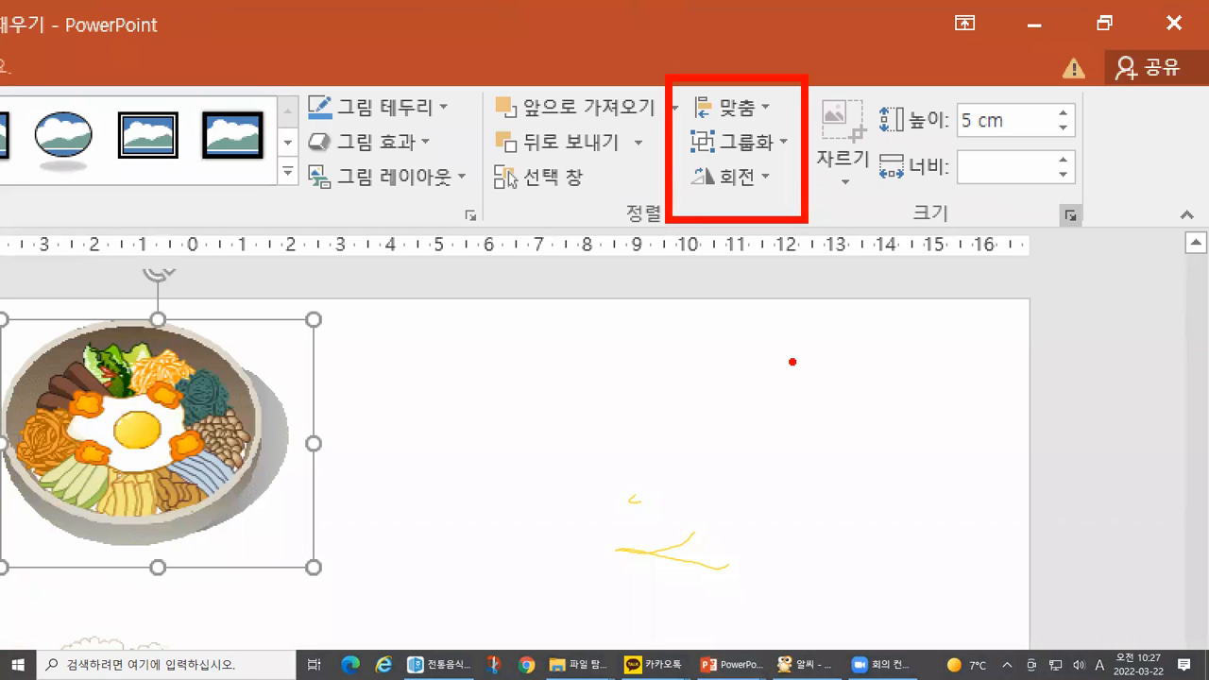
drag(771, 98, 788, 92)
drag(694, 117, 768, 120)
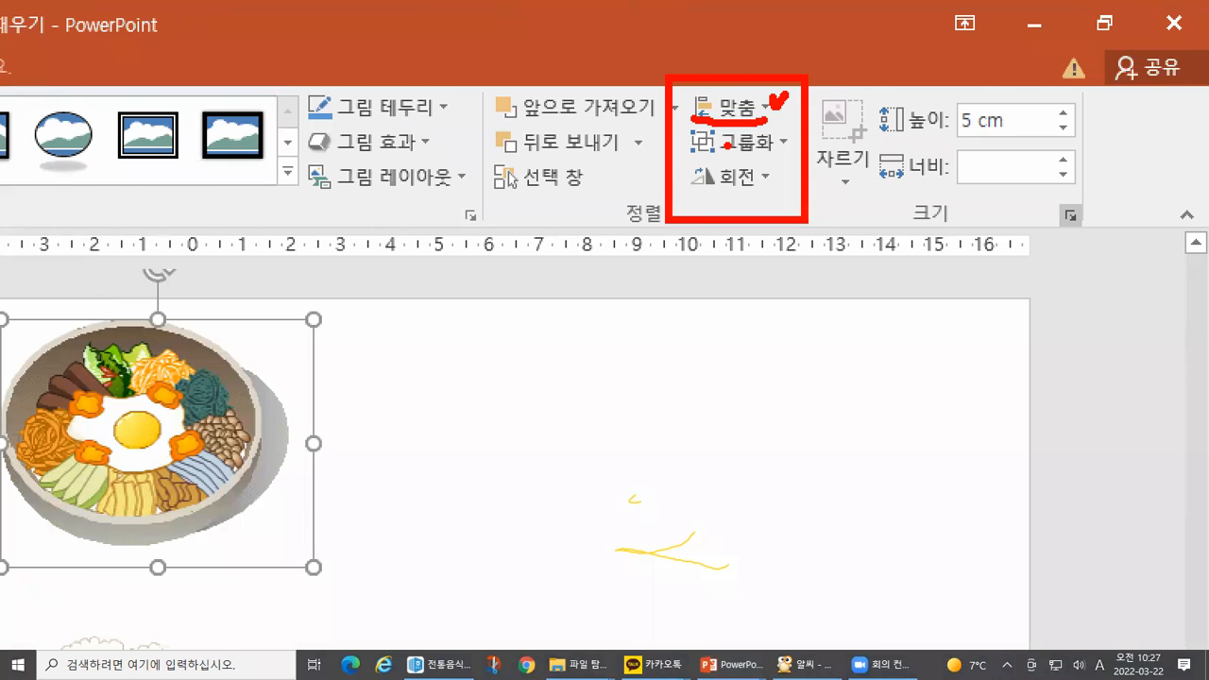
key(Escape)
- Show the alignment options for the two selected pictures and frame the 맞춤 label and its option list in red
click(992, 57)
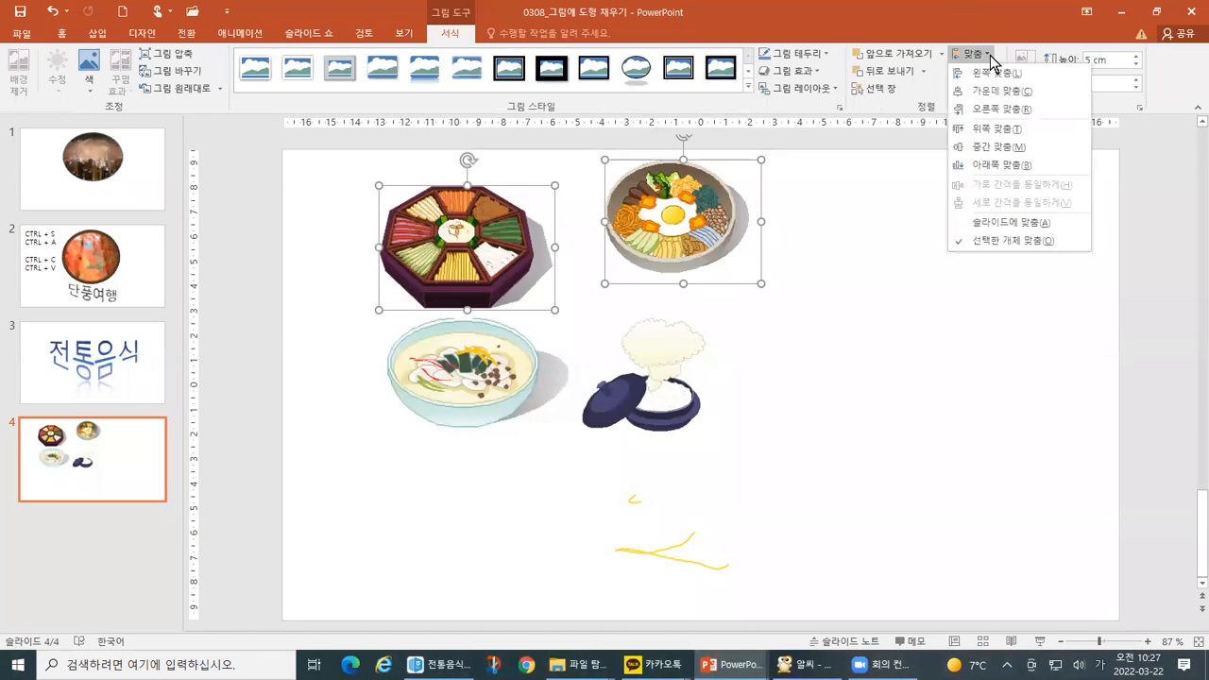
key(ctrl+1)
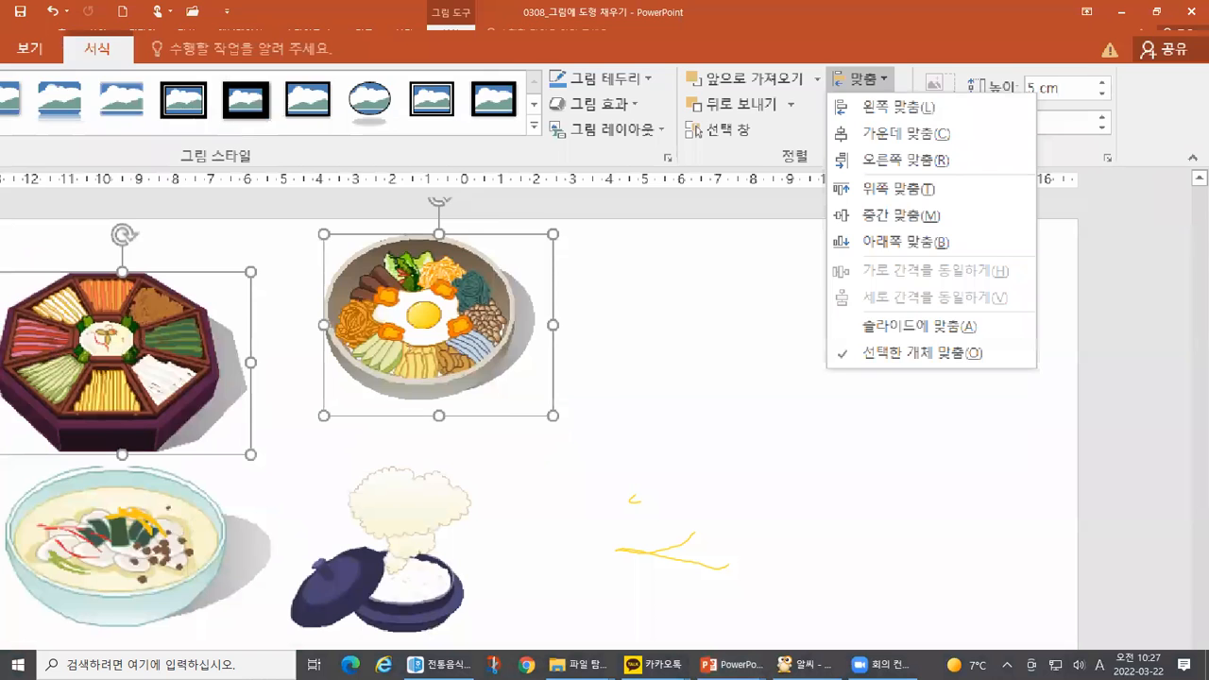
click(1059, 44)
drag(688, 88, 792, 127)
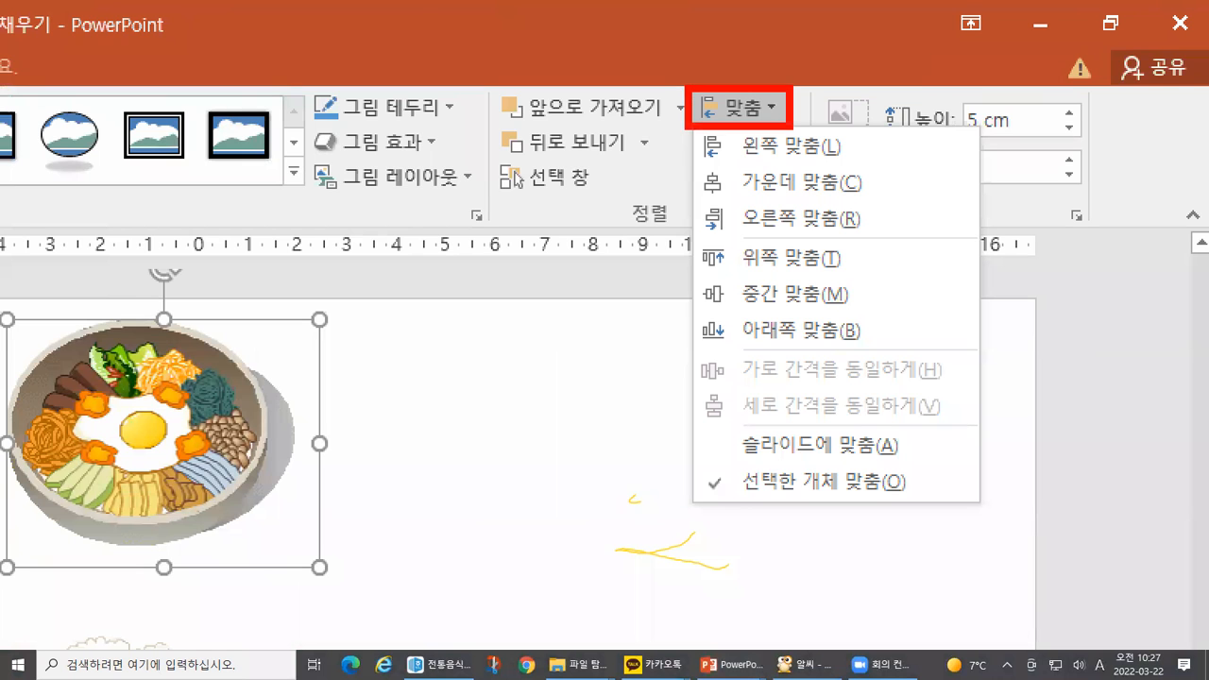
mouse_move(690, 129)
mouse_down()
mouse_move(834, 304)
mouse_move(926, 495)
mouse_up()
key(Escape)
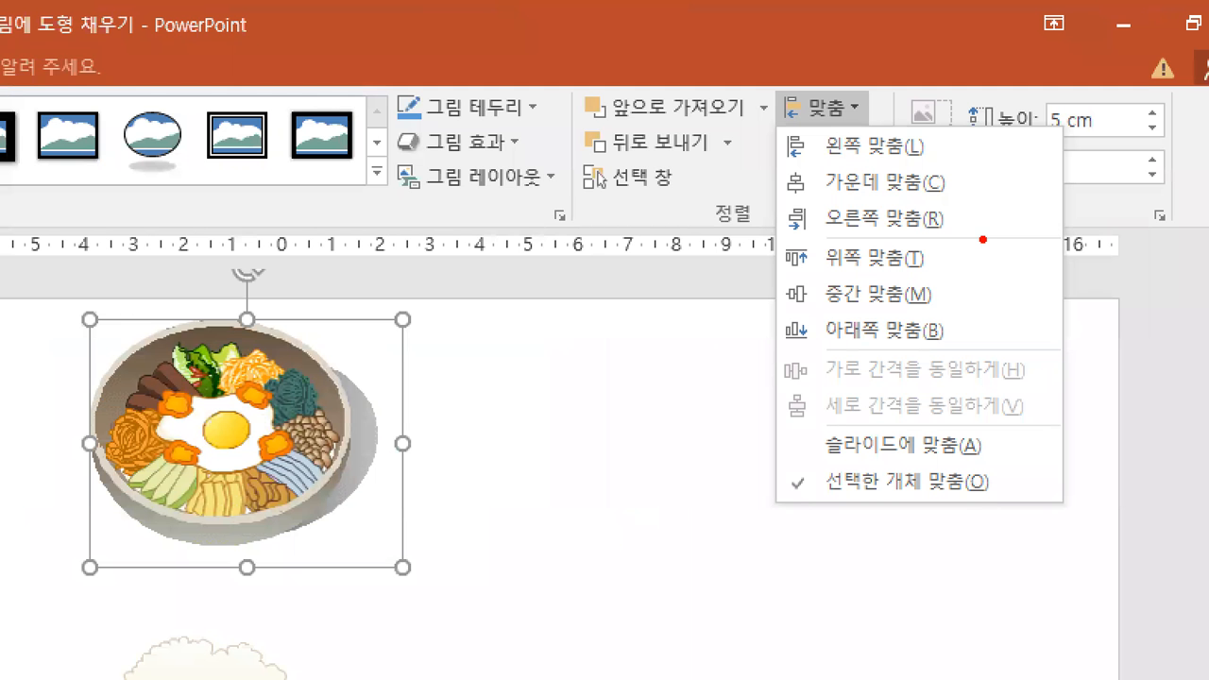
- Draw a red curve beside the six alignment options, frame 중간 맞춤(M), and add red check marks beside it and the bibimbap bowl
mouse_move(955, 127)
mouse_down()
mouse_move(999, 232)
mouse_move(978, 337)
mouse_up()
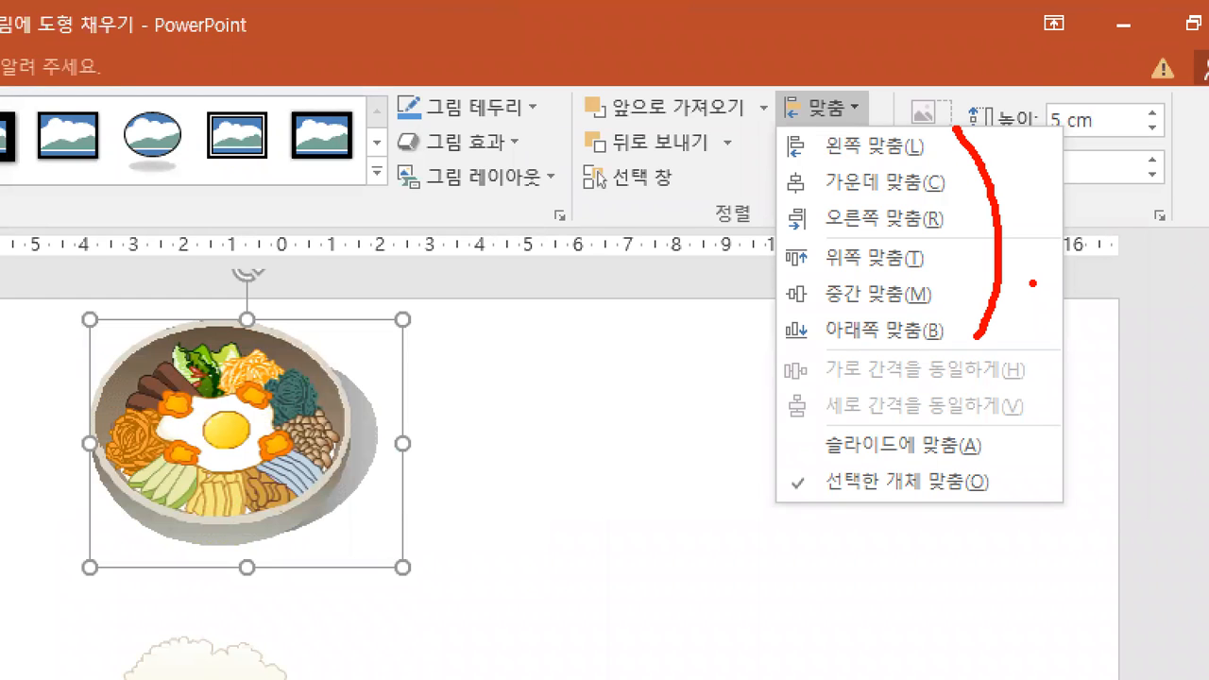
drag(753, 273, 954, 315)
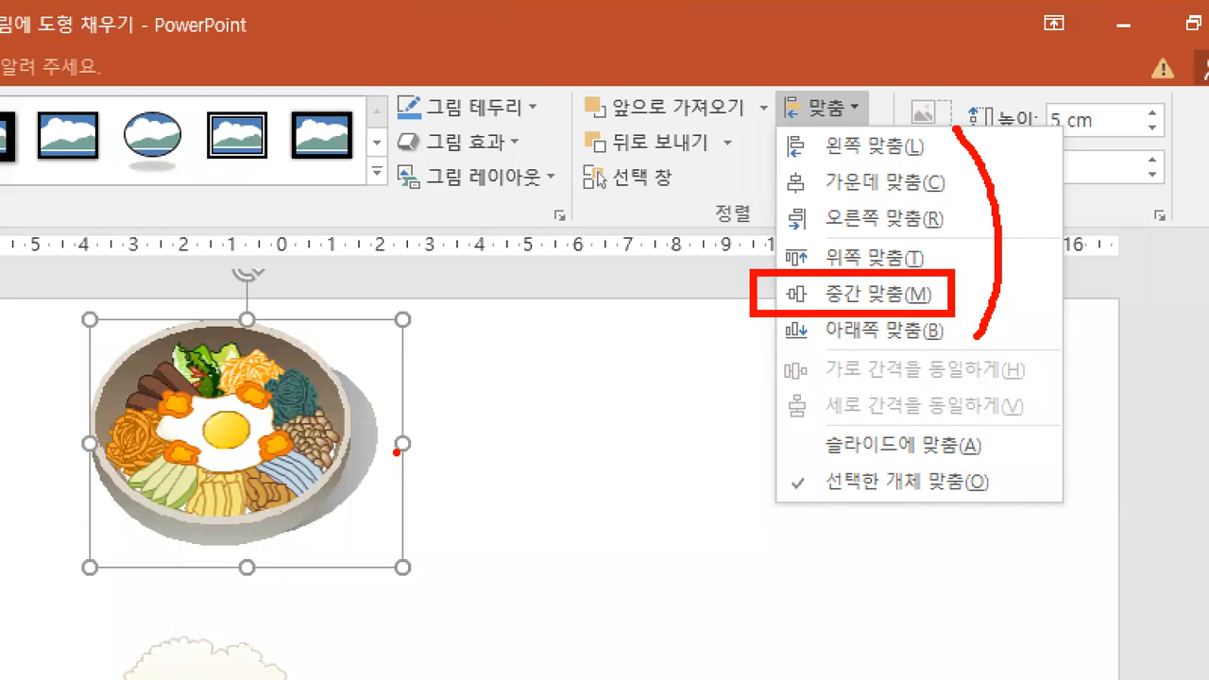
drag(397, 435, 422, 422)
drag(965, 287, 986, 285)
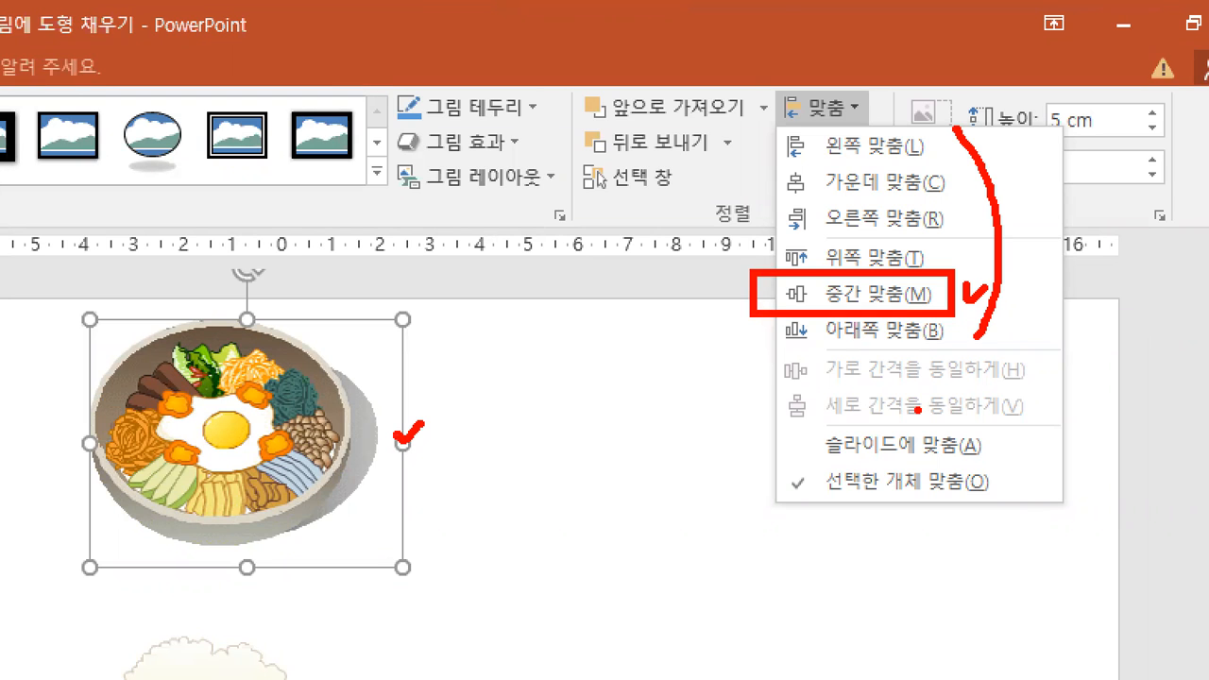
key(Escape)
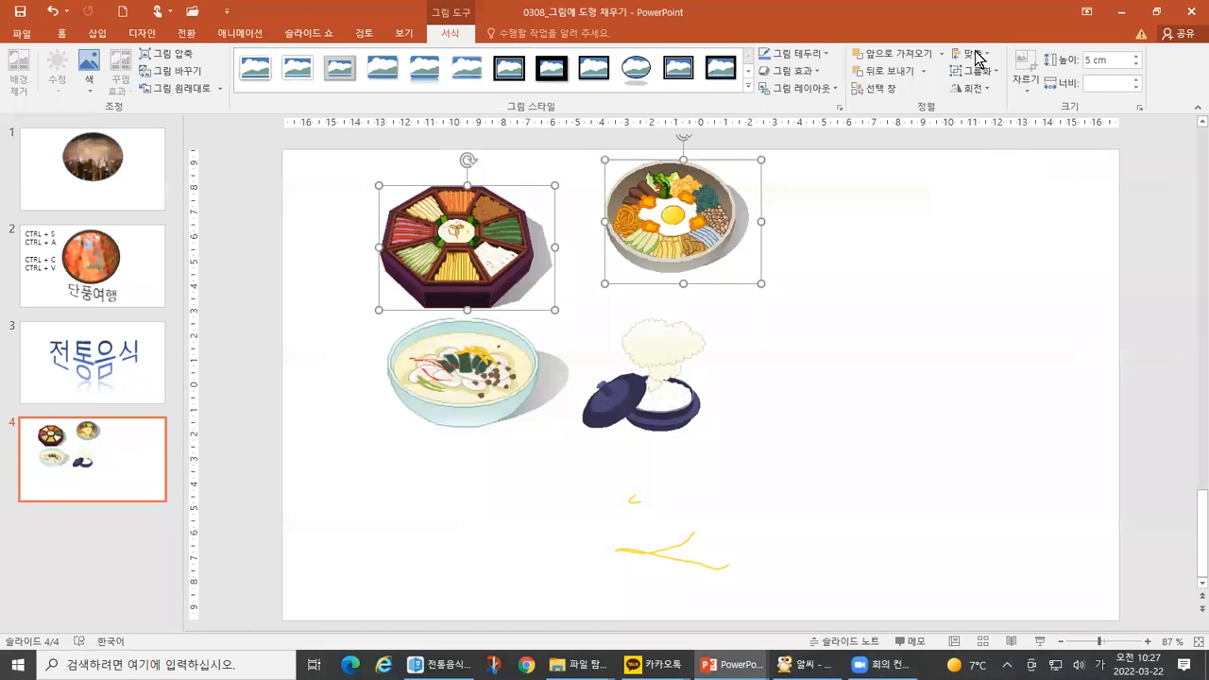
- Align the two selected upper pictures with 중간 맞춤(M) and draw red horizontal lines at their centre height
click(975, 54)
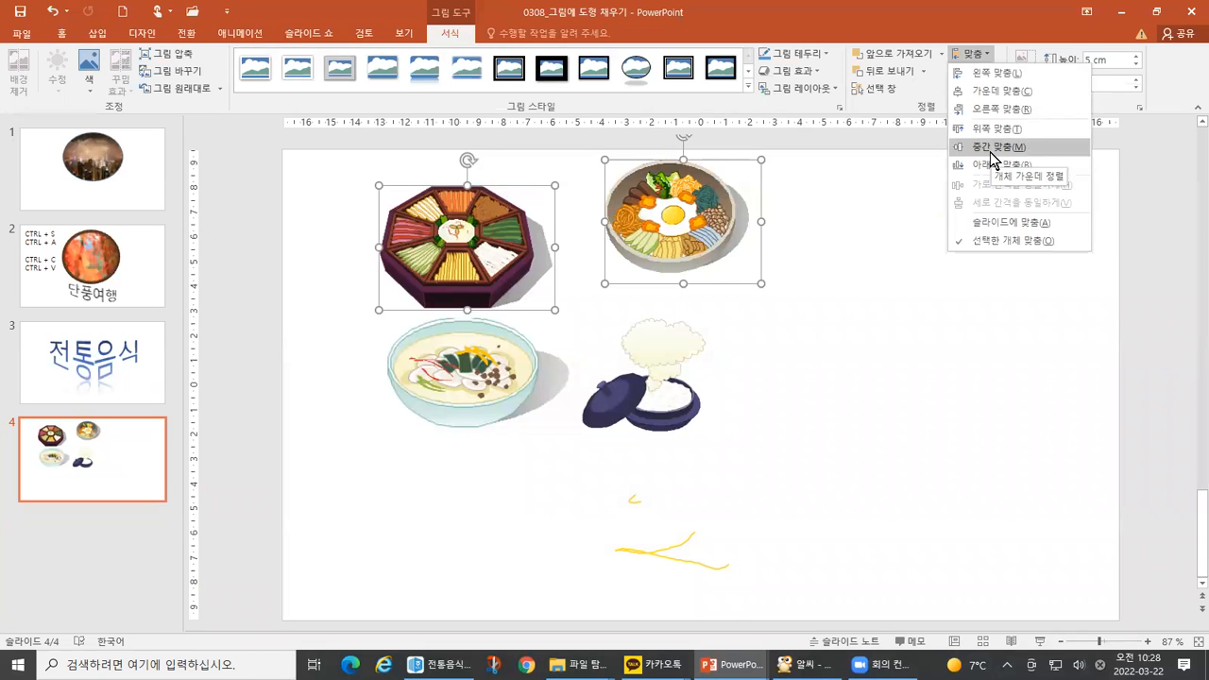
click(992, 151)
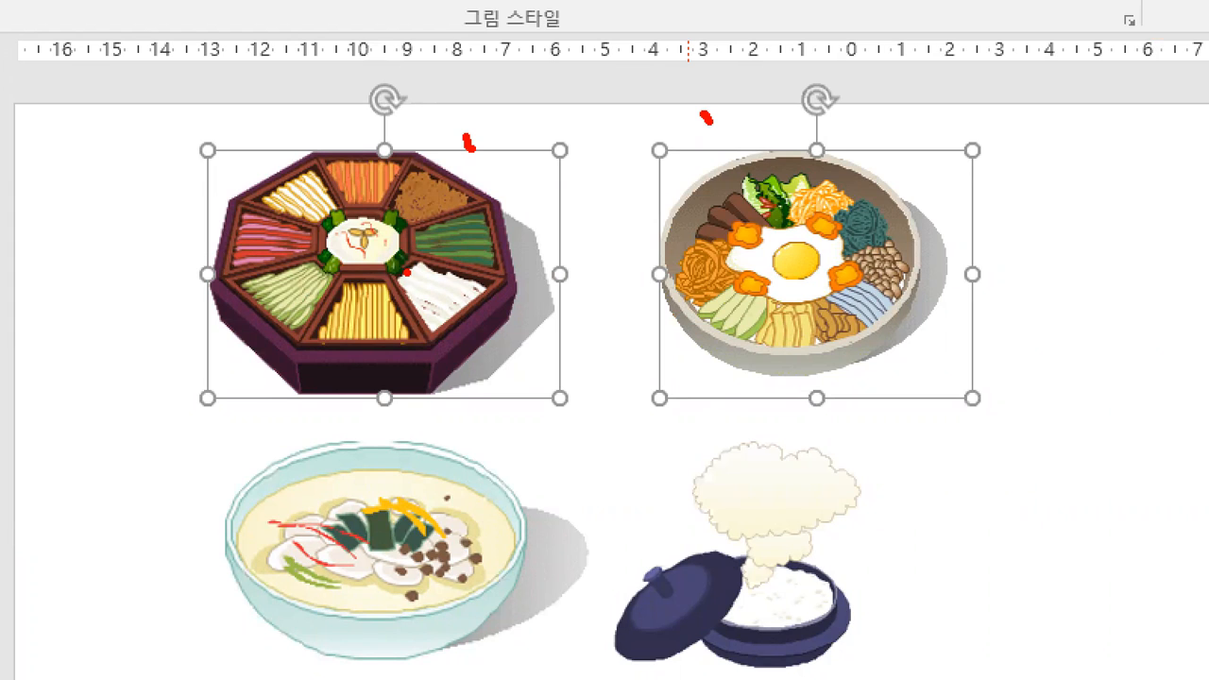
drag(537, 275, 661, 273)
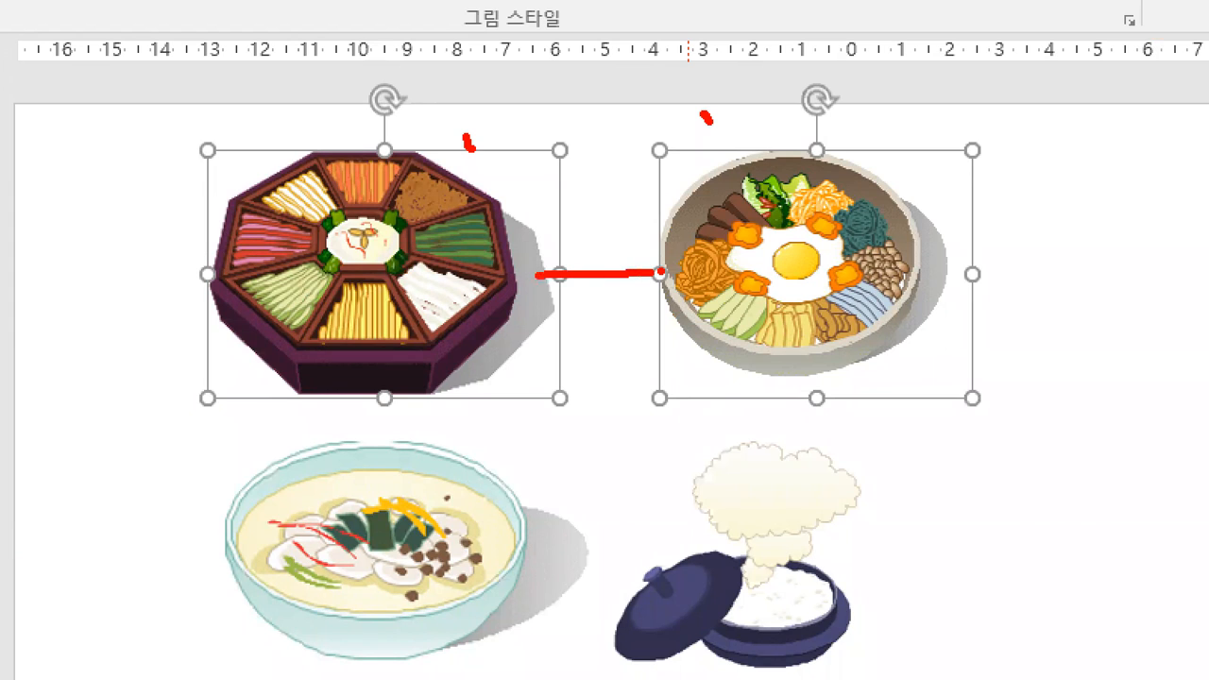
drag(916, 277, 996, 266)
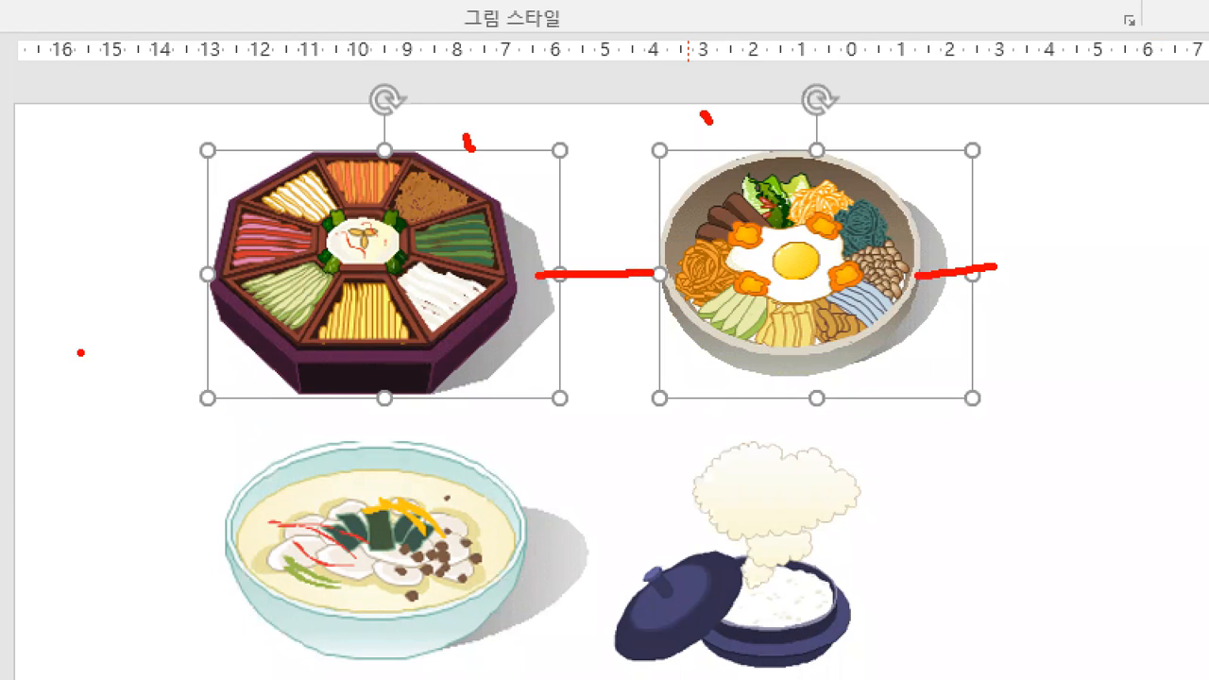
drag(120, 277, 196, 276)
- Move the rice pot slightly down and to the right, and select it together with the noodle soup bowl
drag(336, 452, 416, 468)
drag(667, 500, 750, 531)
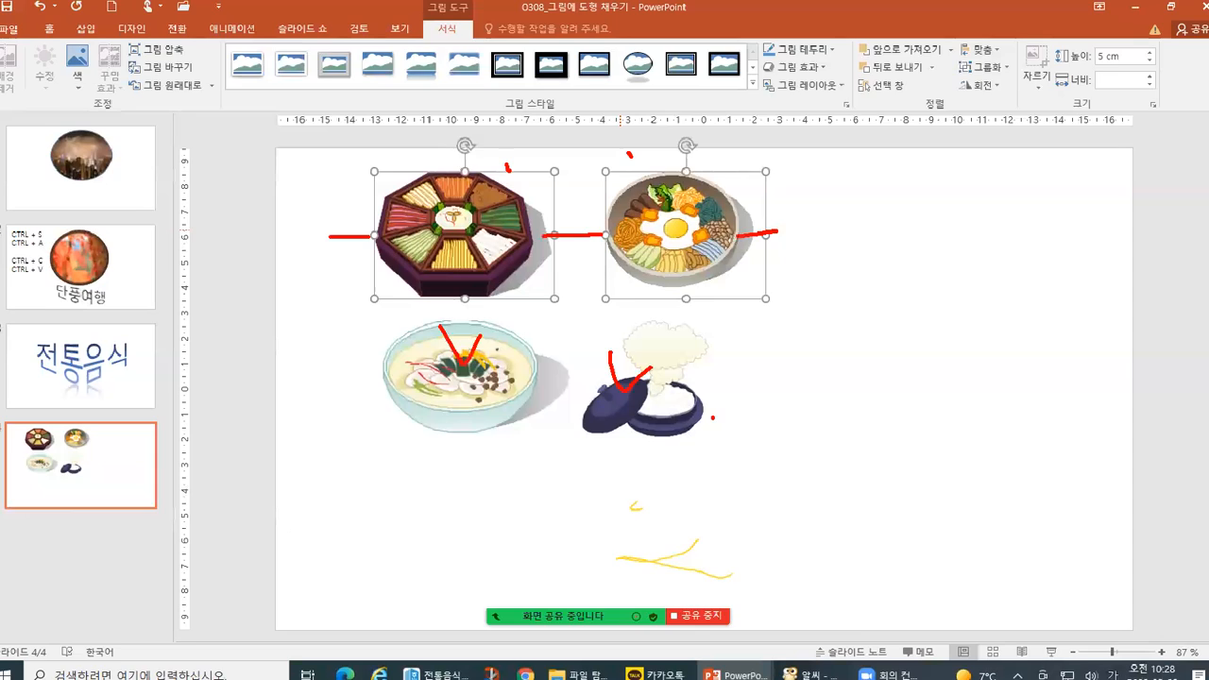
click(671, 391)
drag(669, 415, 690, 445)
shift+click(510, 379)
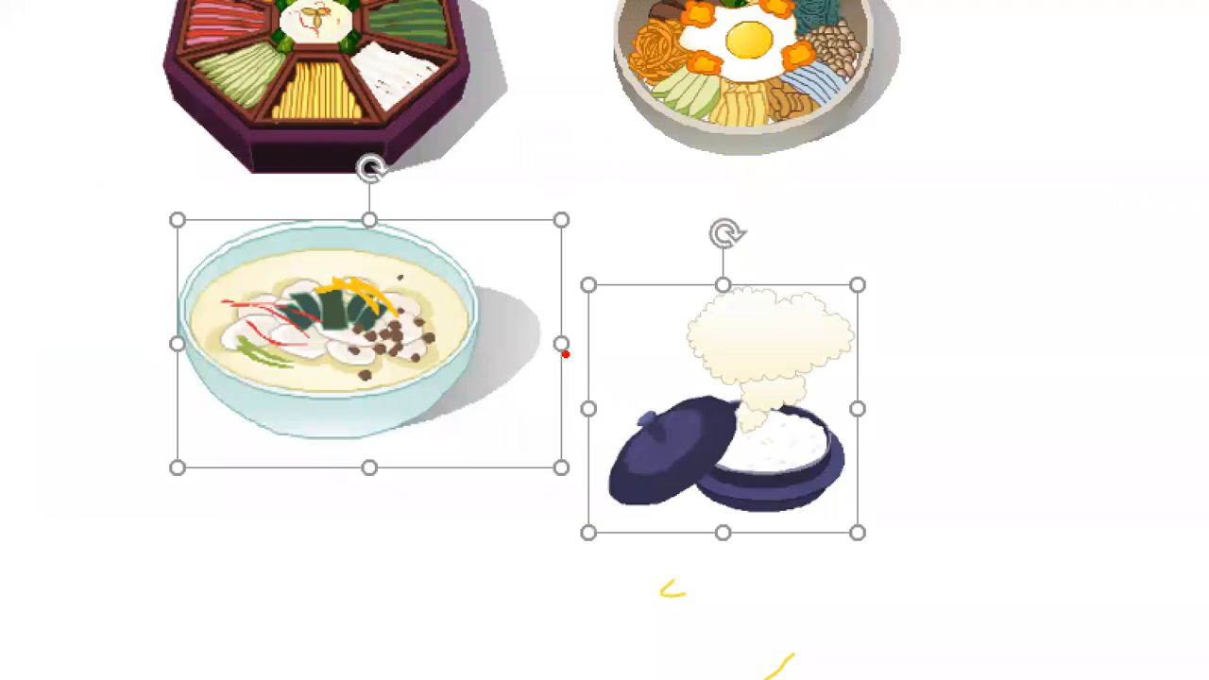
- Frame the upper pair of pictures in red and mark the noodle soup bowl and rice pot with red check marks
drag(579, 379, 611, 408)
drag(28, 2, 1070, 169)
drag(787, 229, 829, 221)
key(Escape)
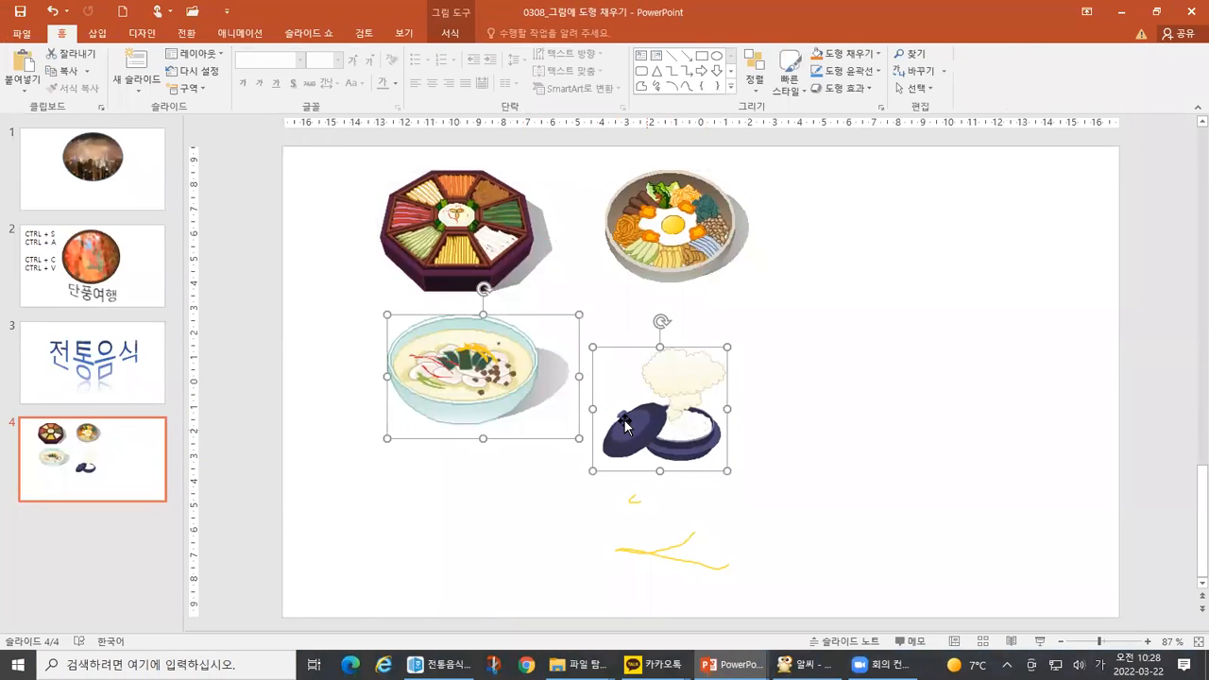
key(ctrl+1)
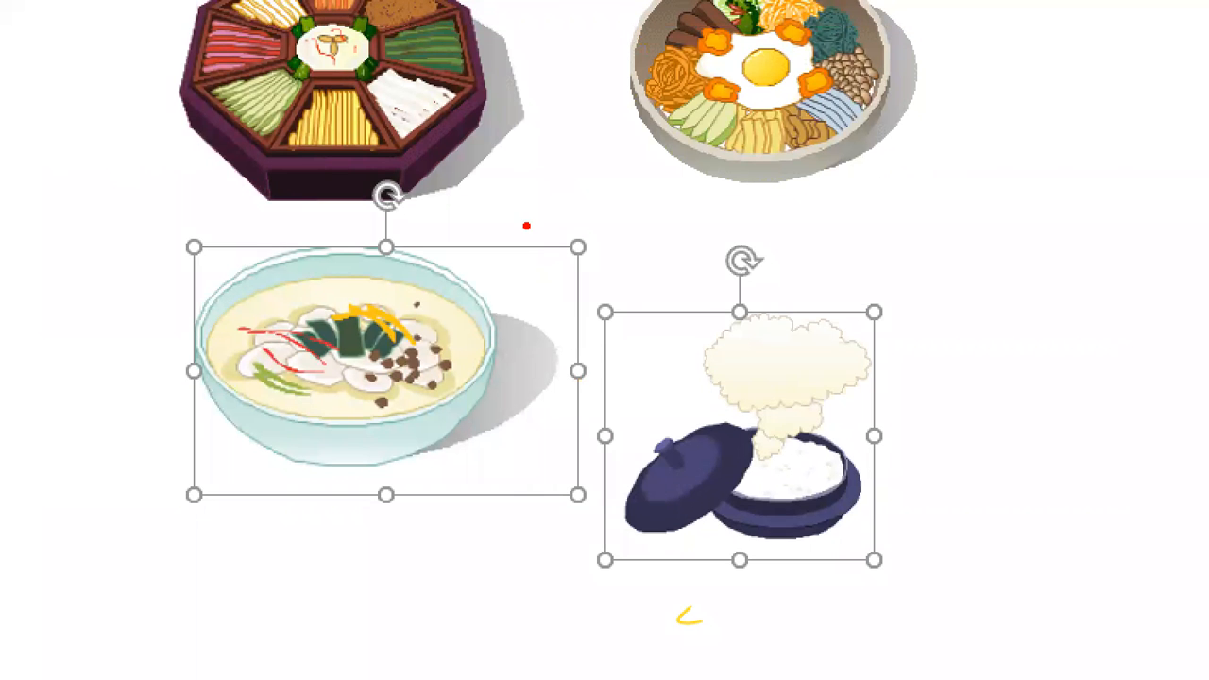
drag(521, 218, 549, 206)
drag(668, 249, 706, 250)
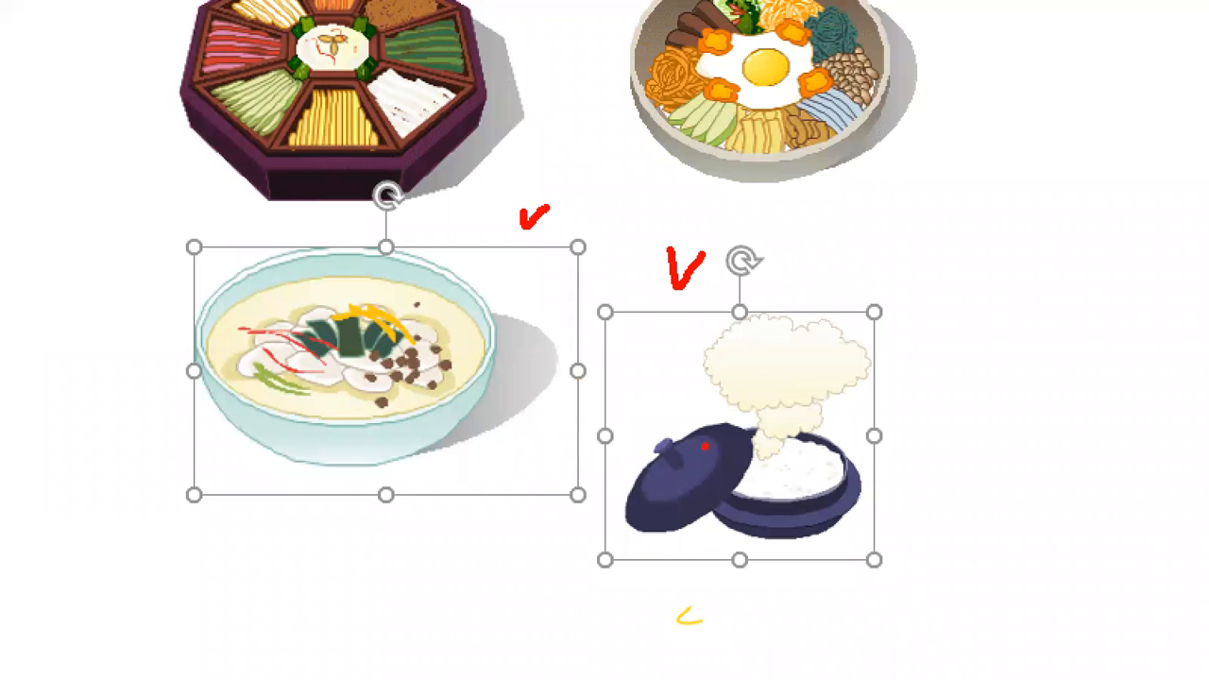
- Switch to the 키보드.png picture in 알씨, frame the Ctrl key in red, and add red check marks on and near it
key(alt+Tab)
click(698, 304)
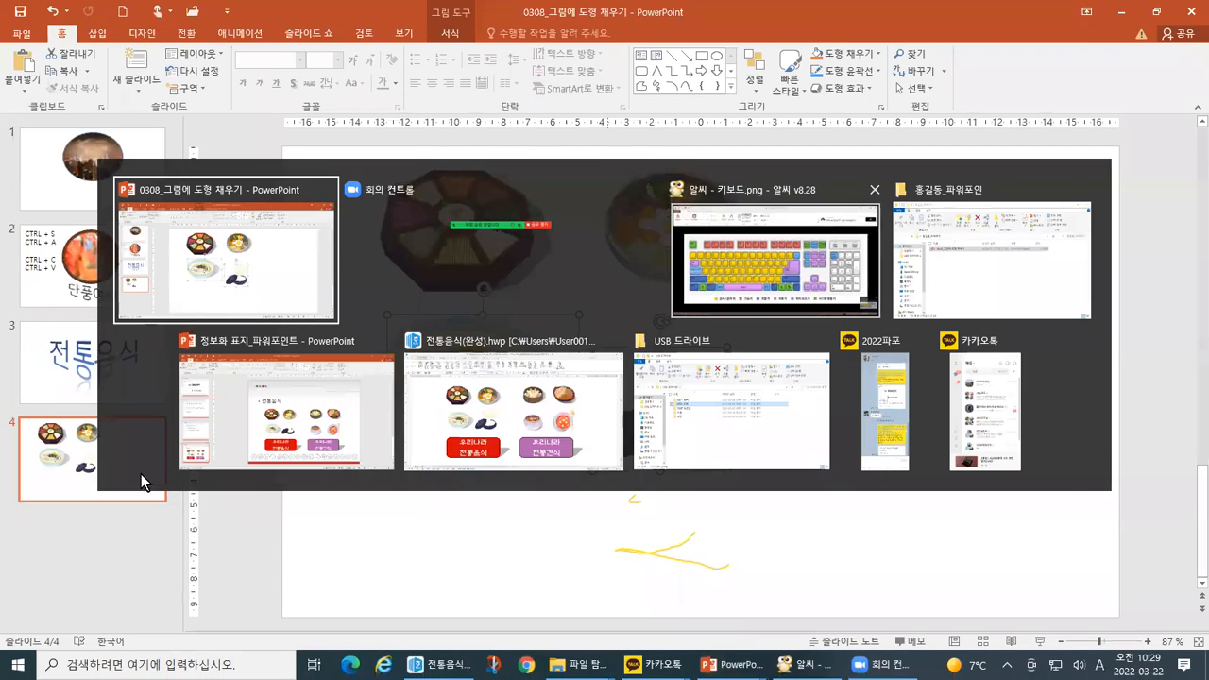
key(ctrl+1)
click(72, 420)
drag(70, 420, 257, 572)
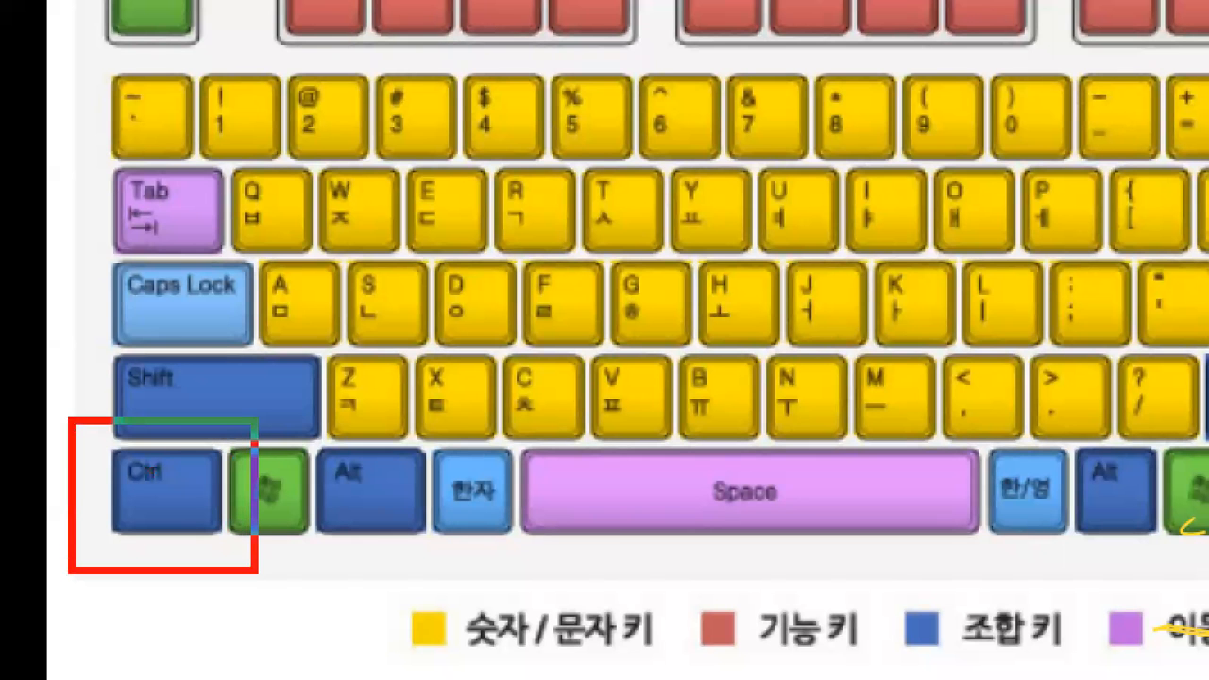
mouse_move(374, 583)
mouse_down()
mouse_move(377, 598)
mouse_move(403, 582)
mouse_up()
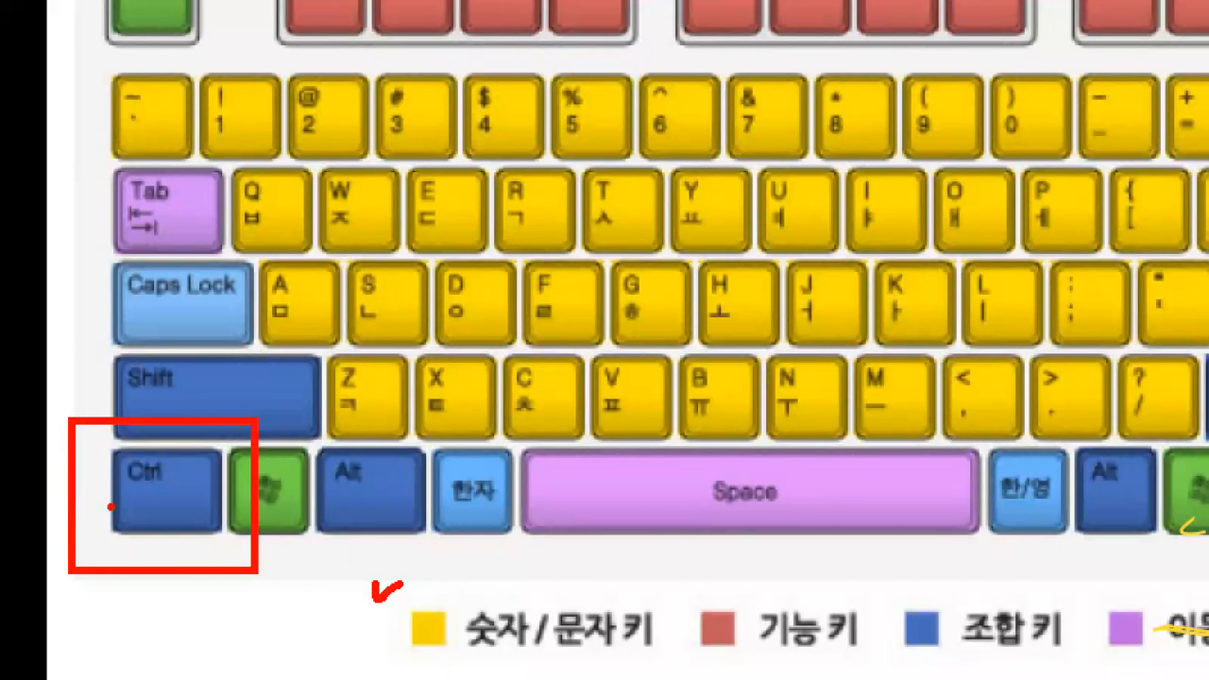
drag(119, 489, 172, 481)
drag(294, 561, 349, 571)
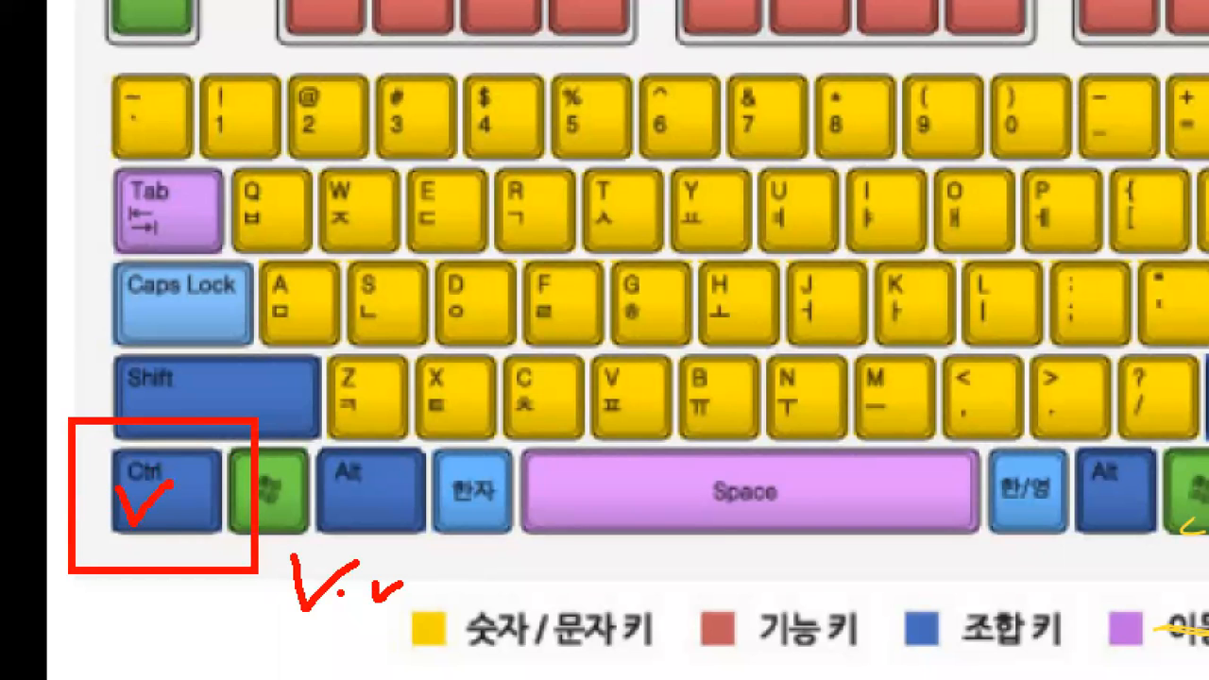
- Return to PowerPoint and draw red strokes and a horizontal centre line between the noodle soup bowl and the rice pot
key(alt+Tab)
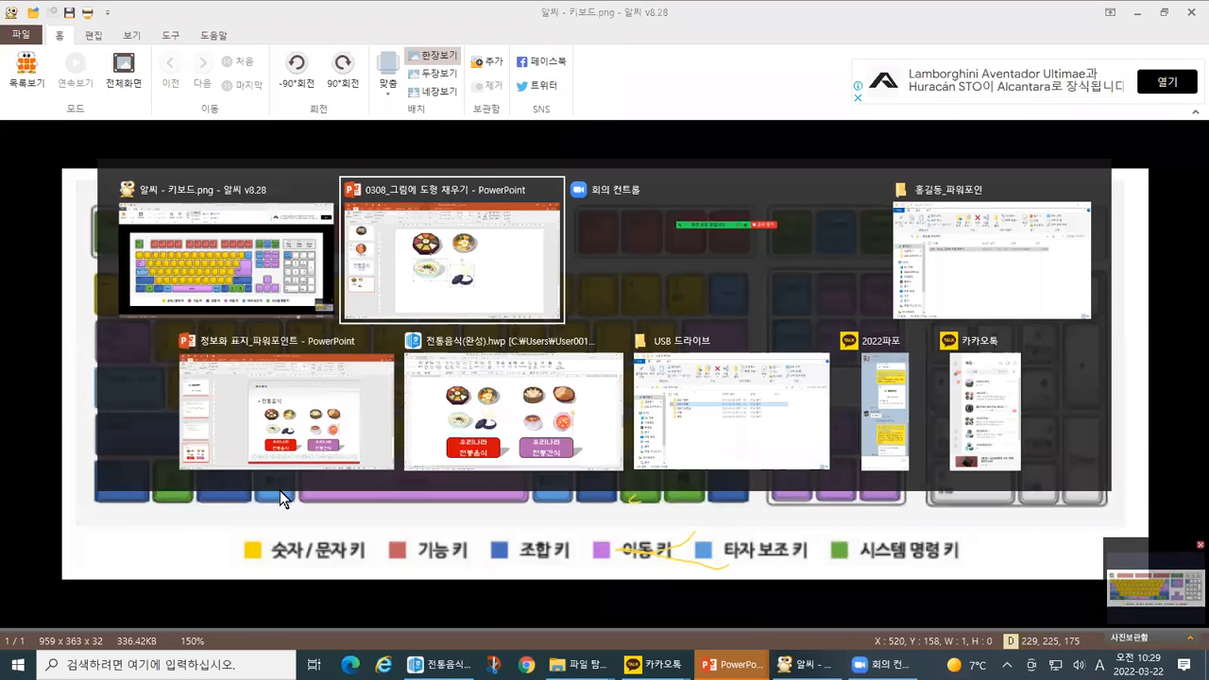
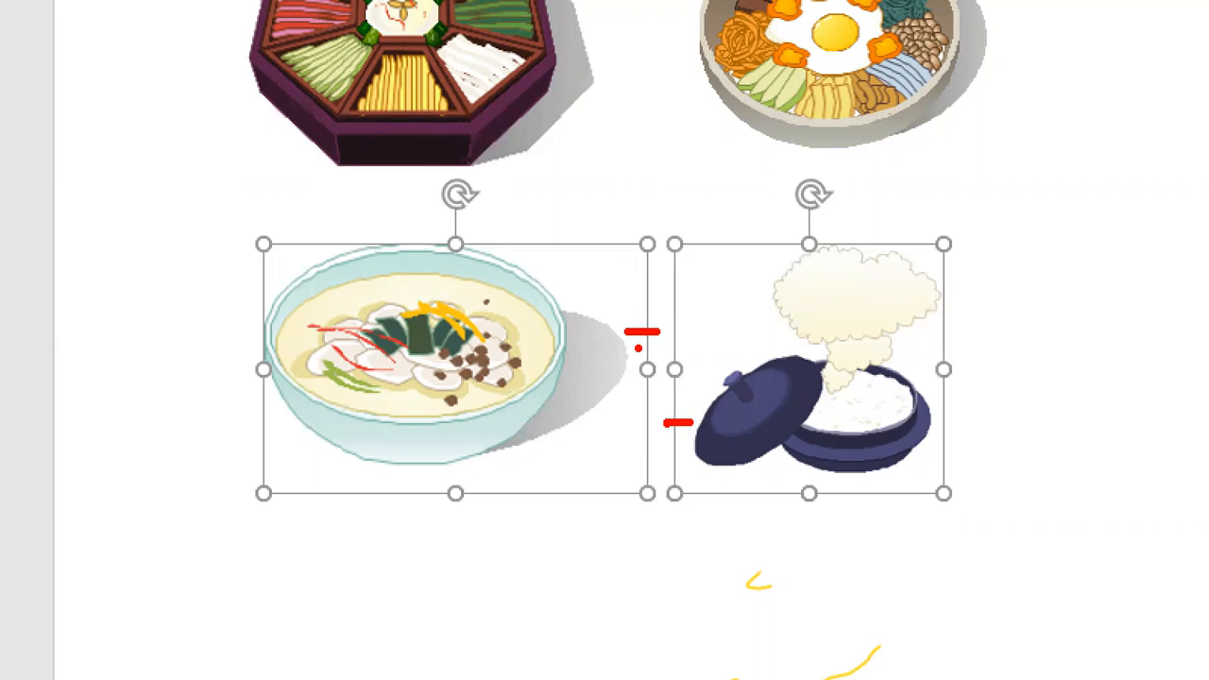
mouse_move(638, 342)
mouse_down()
mouse_move(640, 407)
mouse_move(659, 427)
mouse_up()
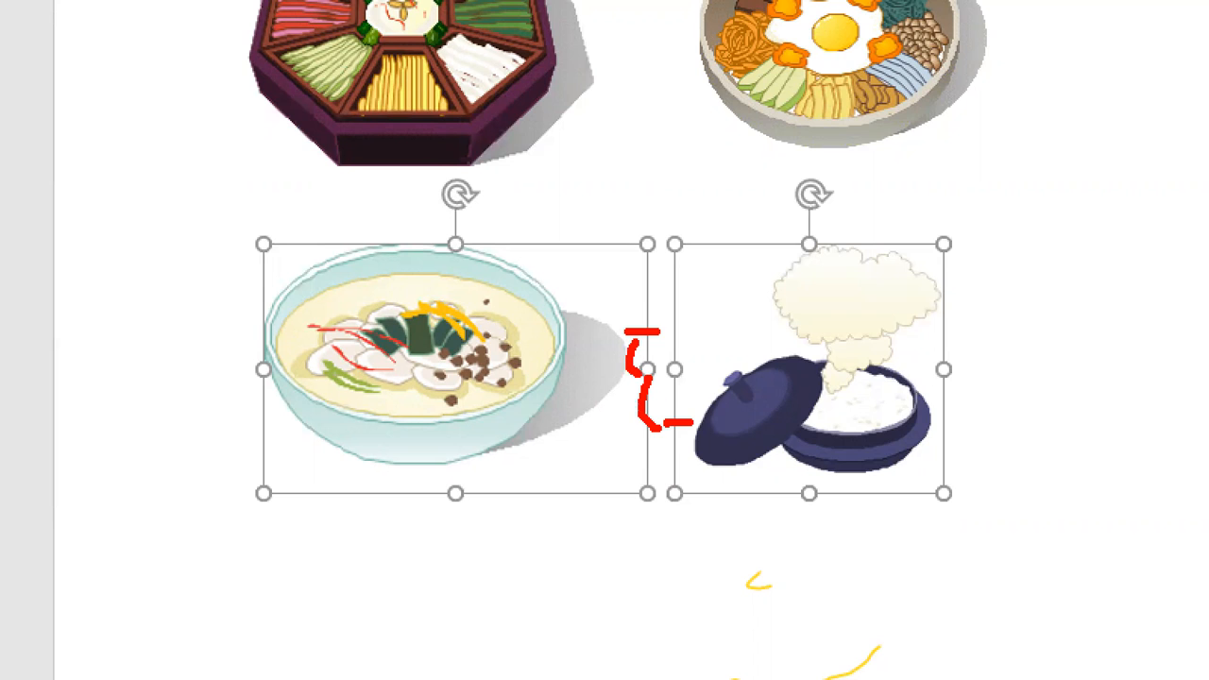
drag(608, 376, 704, 376)
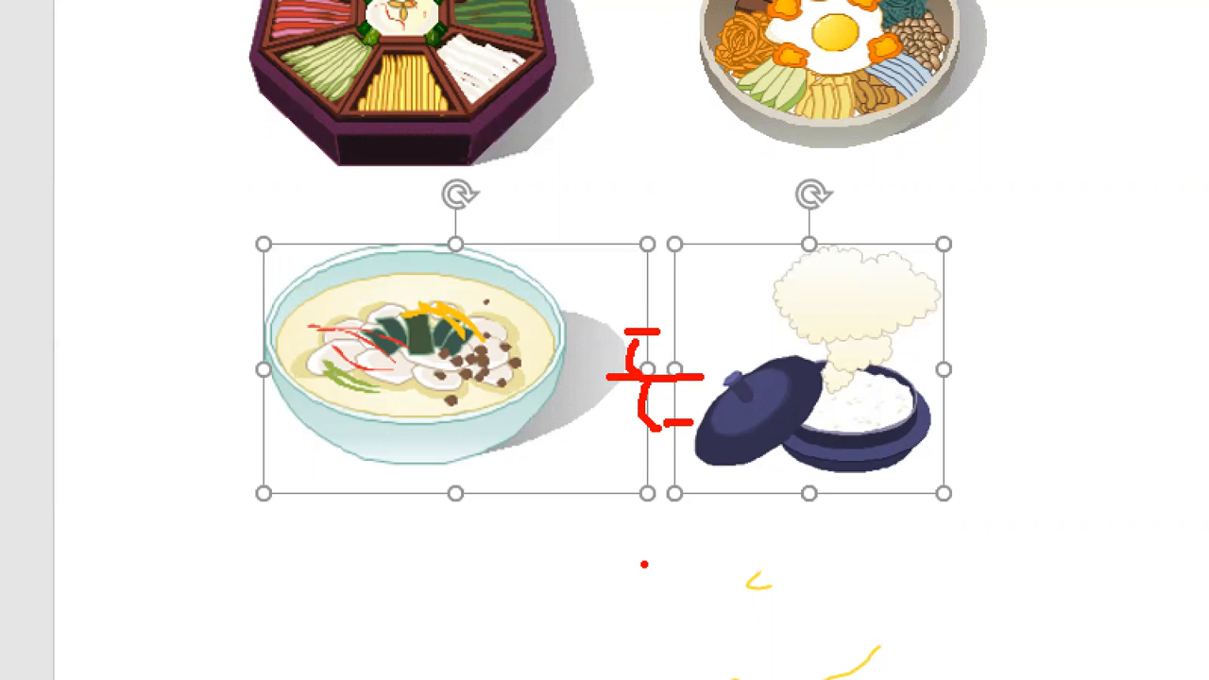
key(Escape)
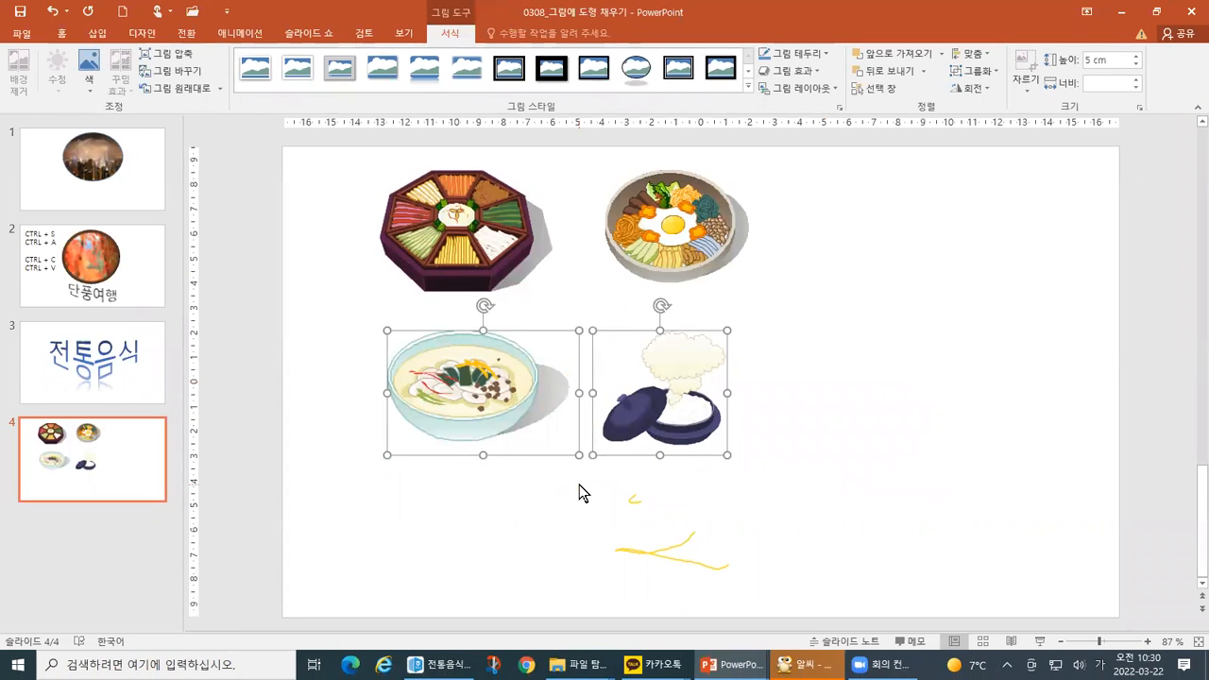
- Clear the current selection and select all four food pictures on slide 4 at once
click(580, 485)
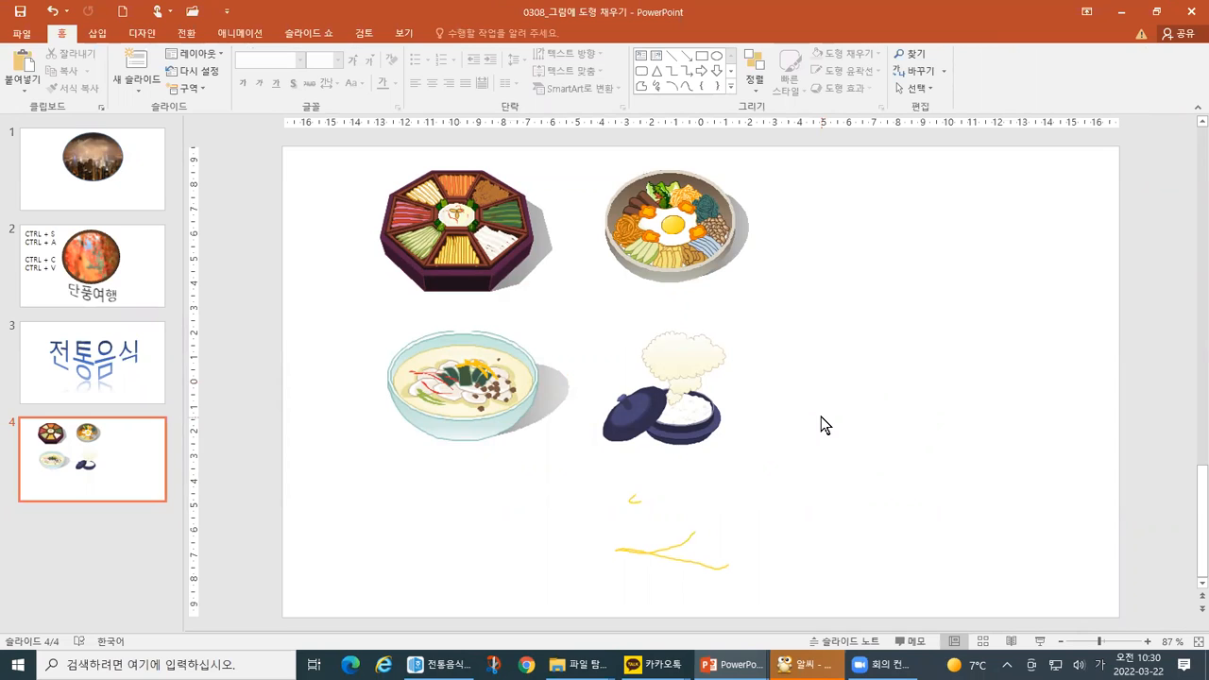
key(ctrl+a)
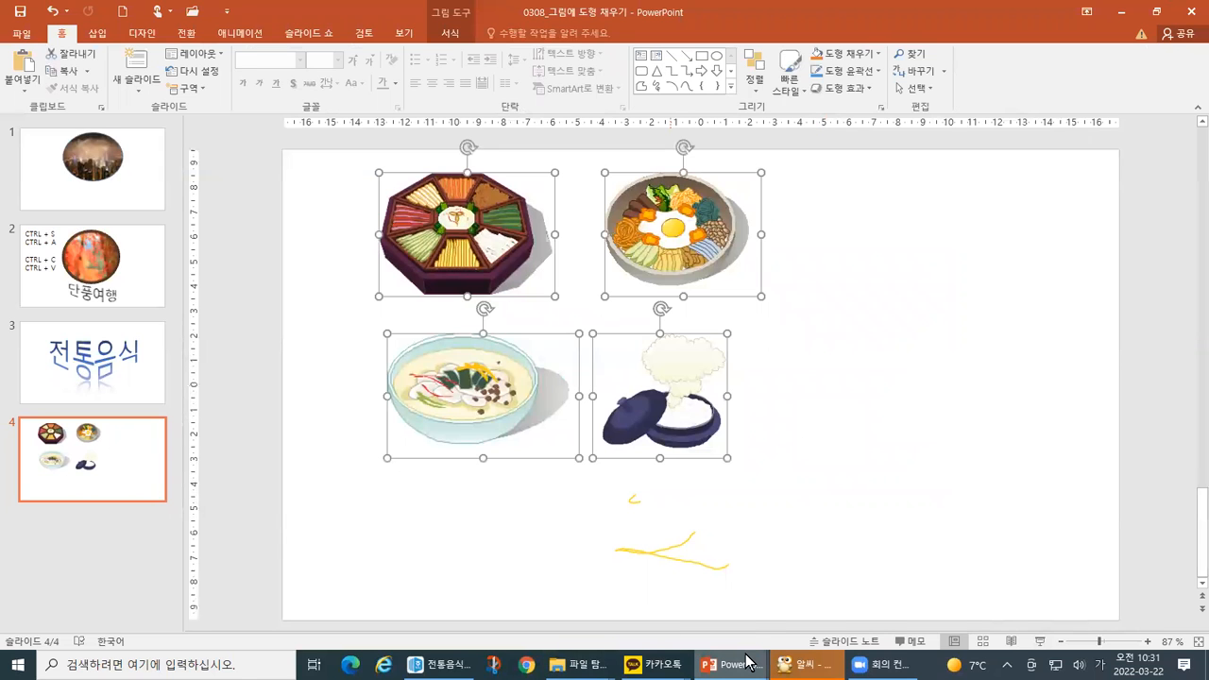
- Switch to the keyboard picture in 알씨 and frame the Ctrl and A keys in red
click(808, 665)
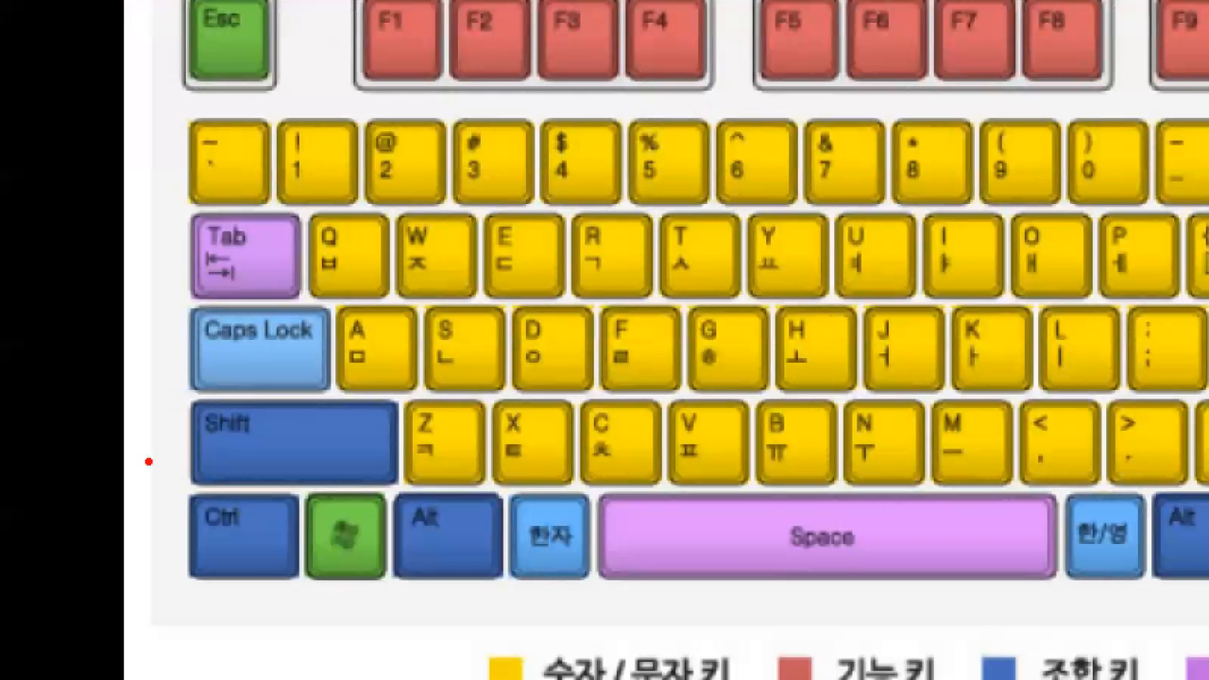
drag(80, 446, 166, 522)
drag(302, 290, 440, 410)
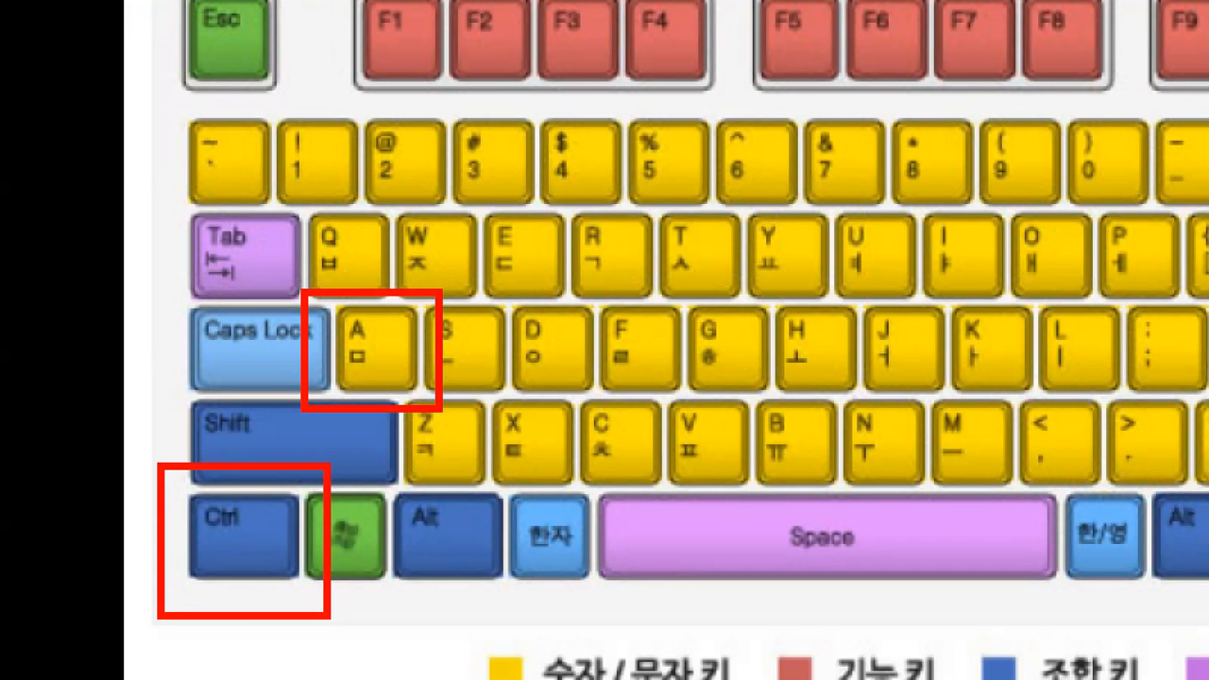
- Return to PowerPoint and frame the octagonal platter and bibimbap bowl together in red
key(alt+Tab)
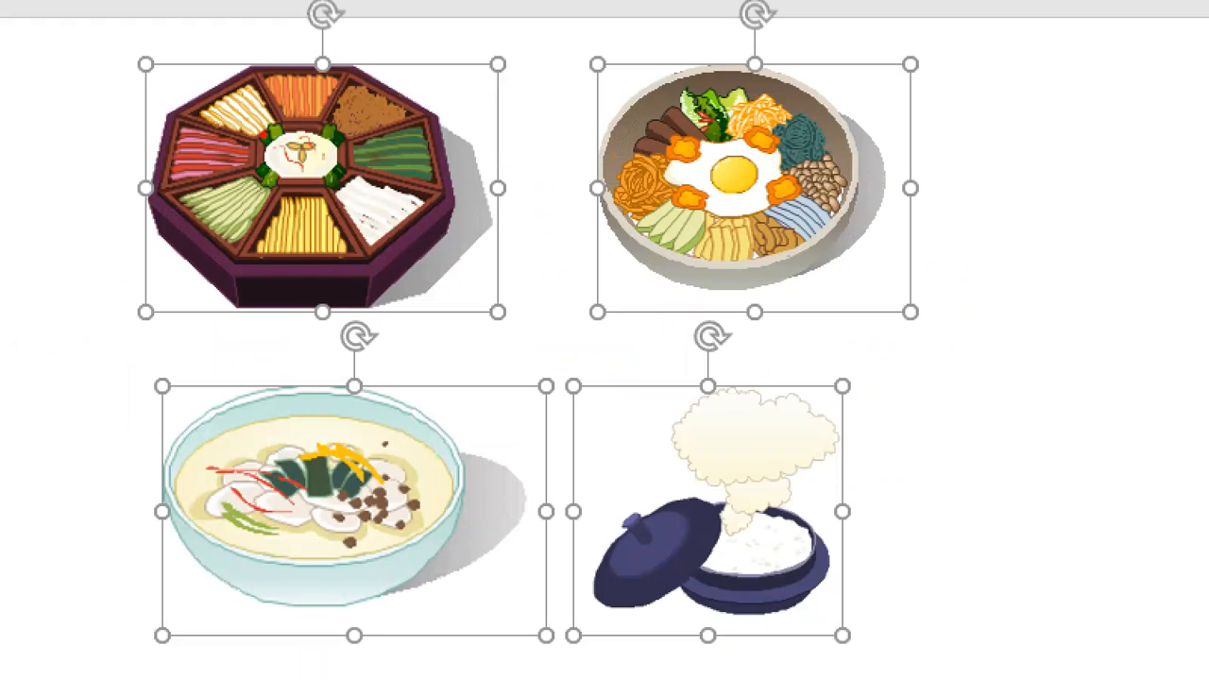
drag(92, 56, 968, 318)
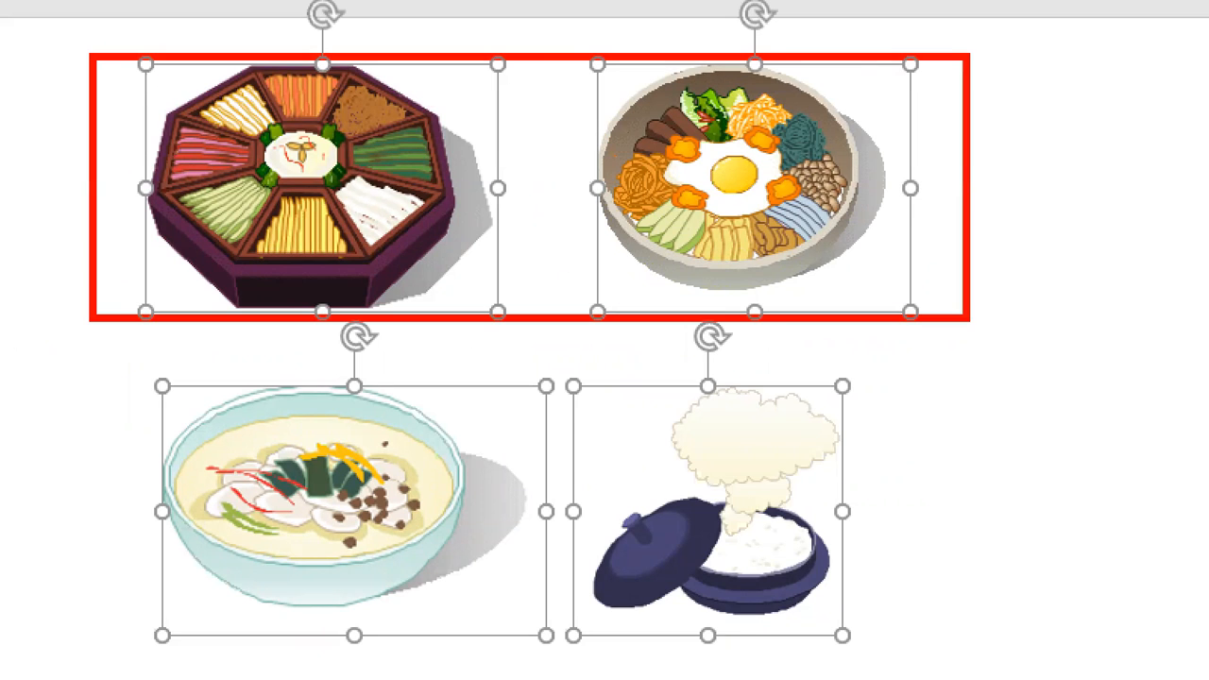
- Frame the noodle soup bowl and rice pot together in red, and frame each vertical pair of pictures with a check mark beside it
drag(87, 377, 992, 645)
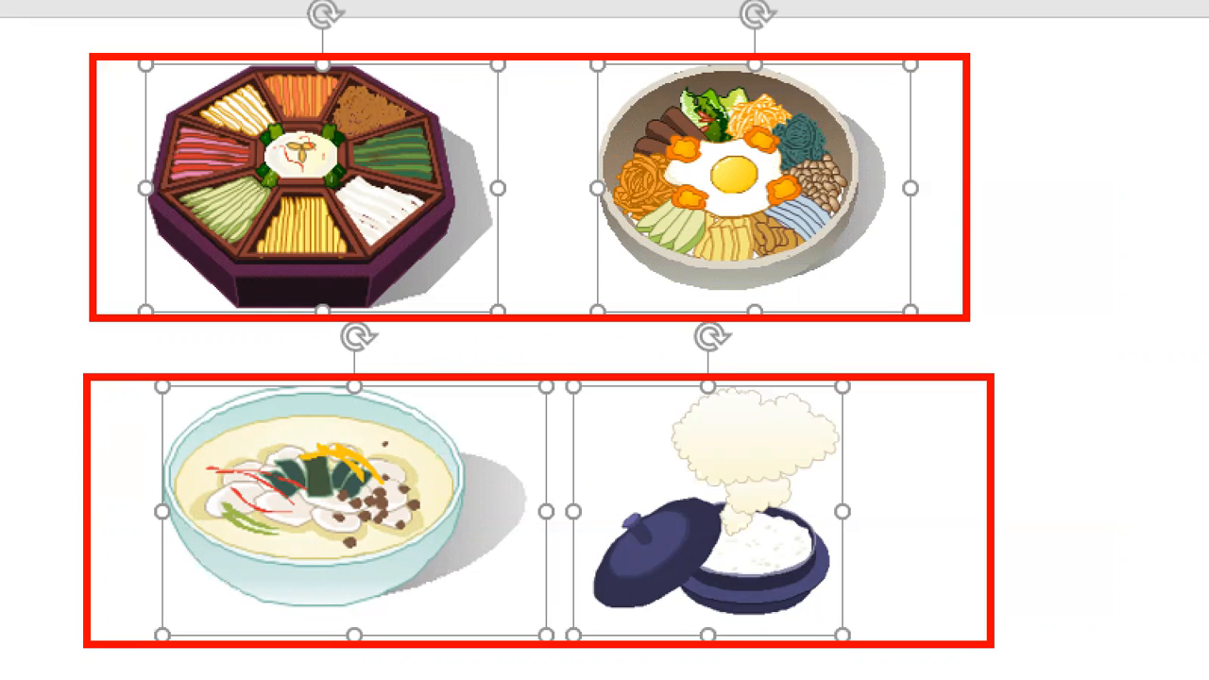
key(Escape)
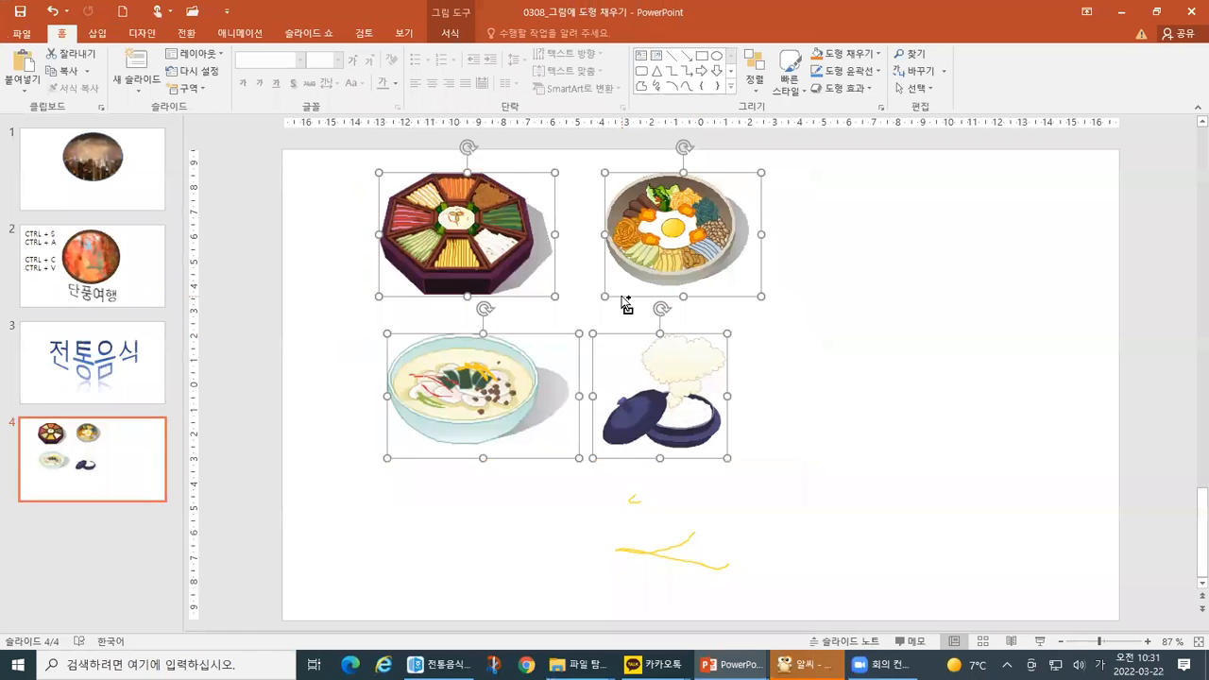
key(ctrl+1)
mouse_move(128, 22)
mouse_down()
mouse_move(505, 659)
mouse_move(489, 674)
mouse_up()
mouse_move(580, 42)
mouse_down()
mouse_move(1064, 676)
mouse_move(905, 665)
mouse_up()
drag(494, 370, 529, 357)
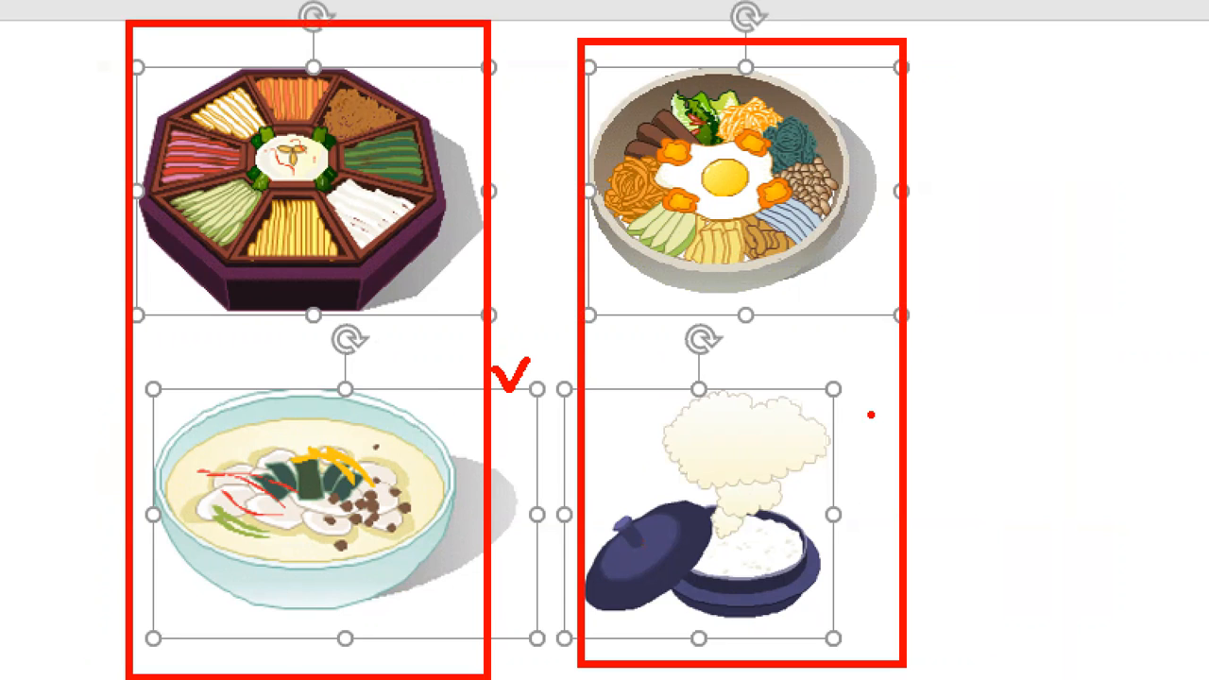
drag(859, 398, 897, 378)
- Draw red strokes and a check mark along the side edges of the noodle soup bowl and rice pot to point out their misalignment
drag(483, 233, 482, 634)
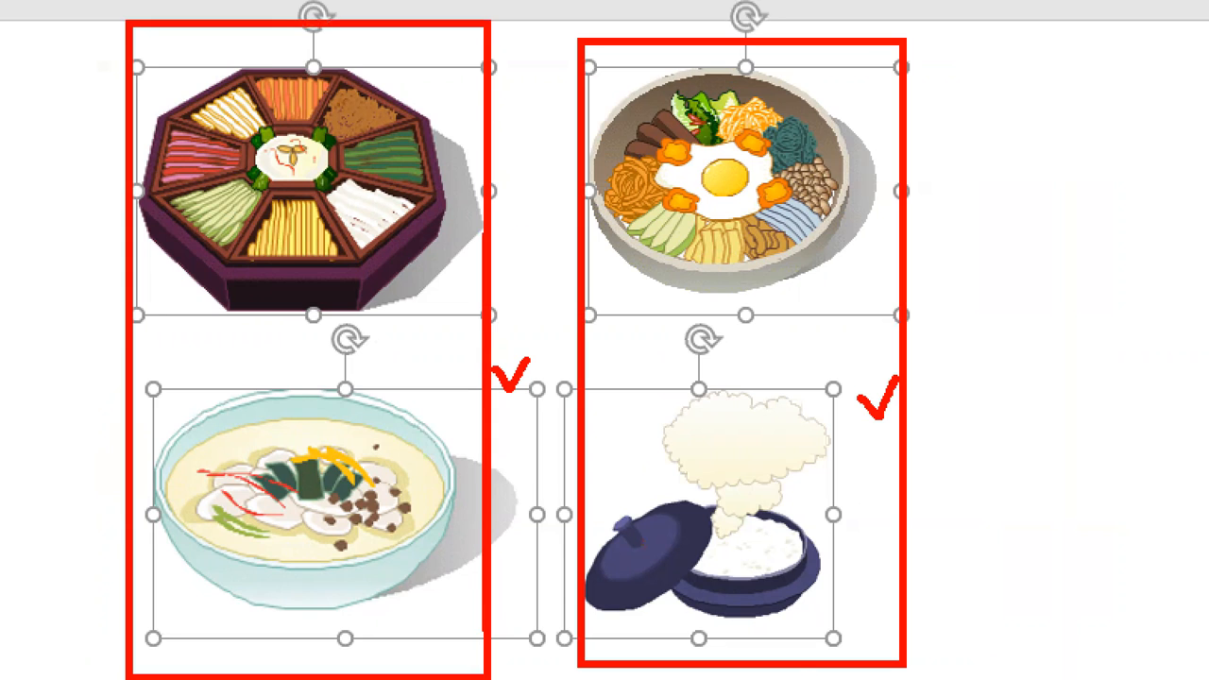
drag(590, 297, 565, 673)
mouse_move(63, 344)
mouse_down()
mouse_move(87, 520)
mouse_move(80, 644)
mouse_up()
drag(140, 416, 153, 416)
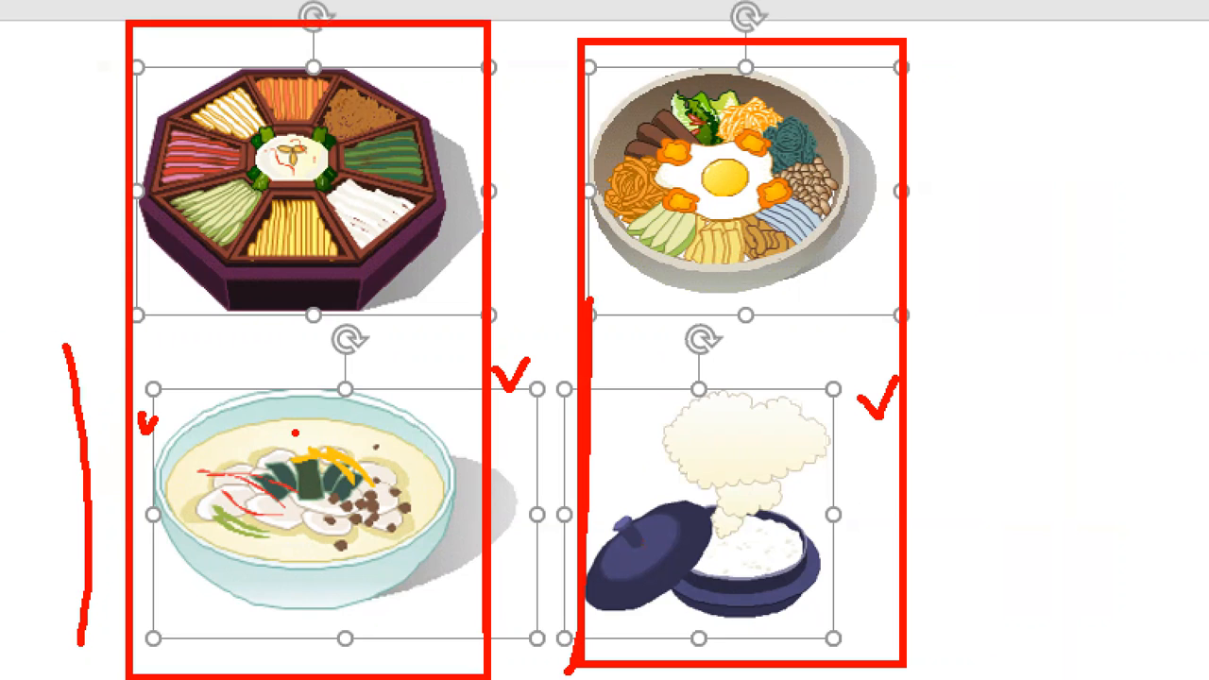
drag(856, 445, 890, 451)
click(1025, 344)
key(Escape)
- Deselect all pictures and select only the octagonal platter and the noodle soup bowl together
click(810, 317)
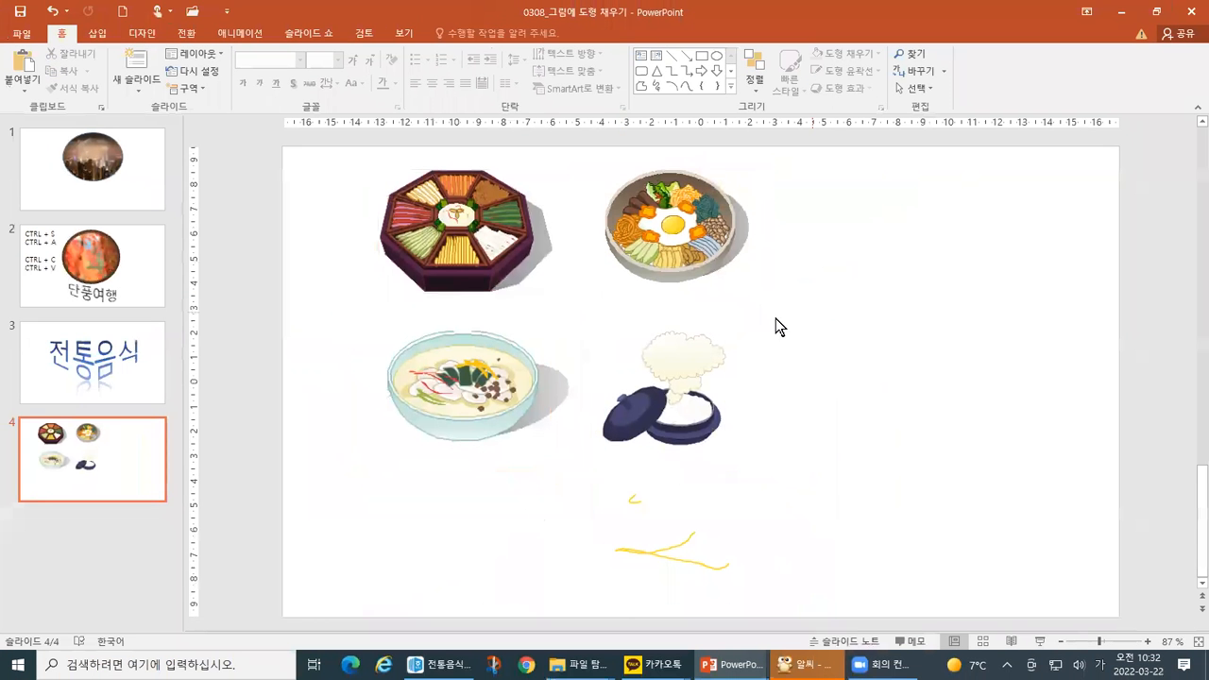
click(451, 263)
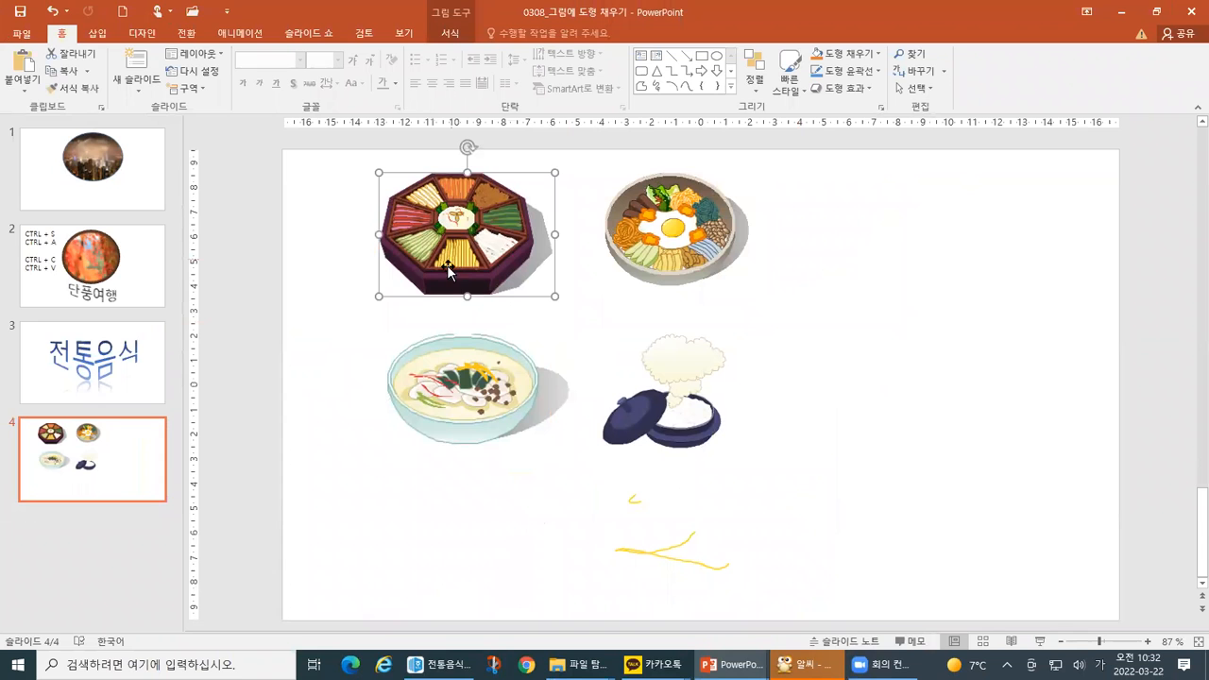
shift+click(451, 356)
- Put a red check mark beside each of the two selected pictures, the octagonal platter and the noodle soup bowl
key(ctrl+1)
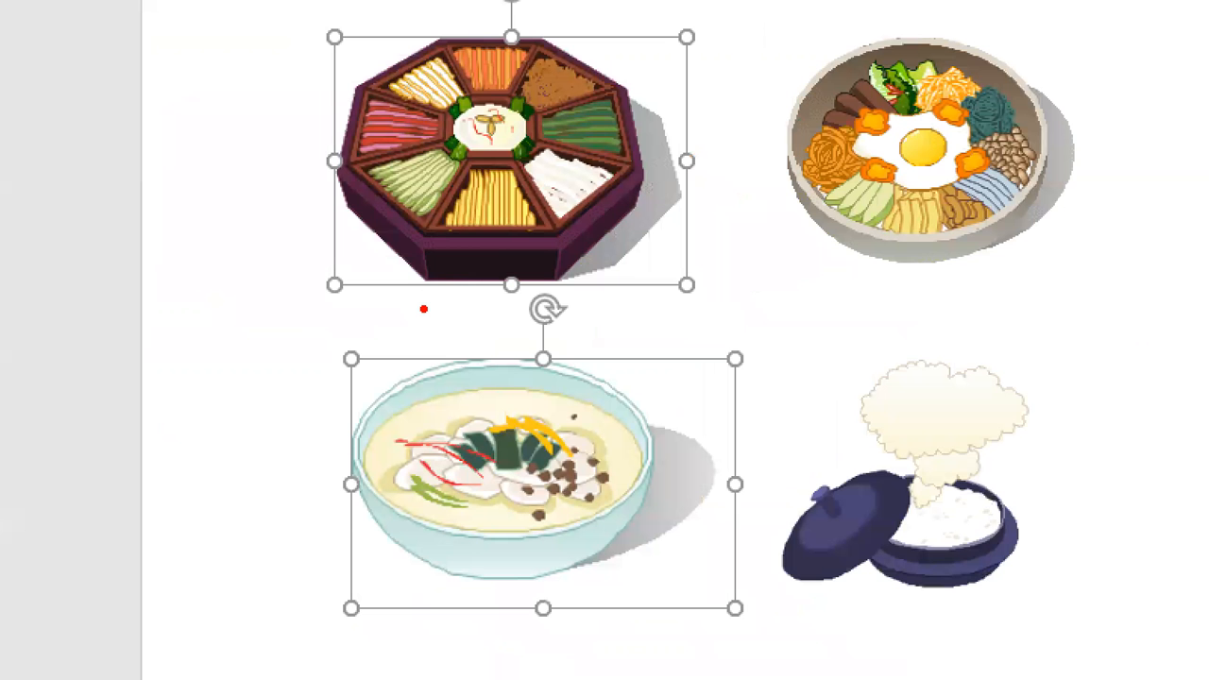
mouse_move(261, 108)
mouse_down()
mouse_move(274, 131)
mouse_move(297, 101)
mouse_up()
mouse_move(246, 430)
mouse_down()
mouse_move(263, 456)
mouse_move(288, 433)
mouse_up()
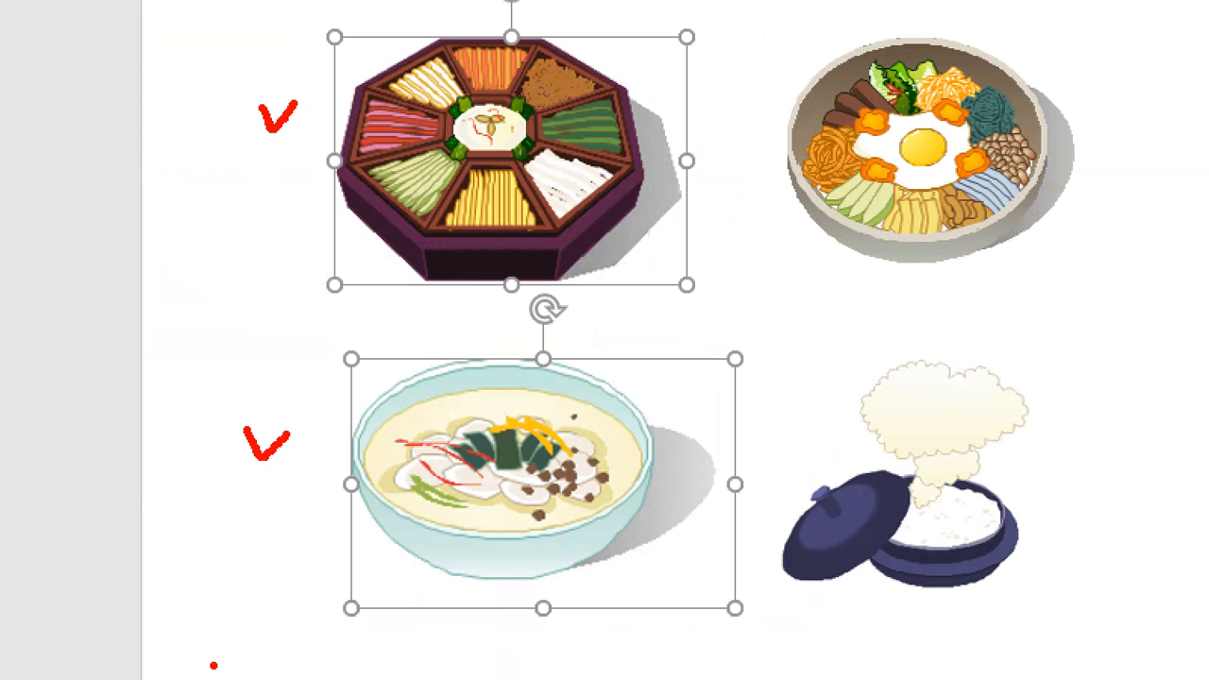
key(Escape)
- Draw red vertical lines down from the platter's side edges, and mark its bottom centre handle and the soup bowl's top centre handle
key(ctrl+1)
click(352, 350)
drag(407, 30, 399, 550)
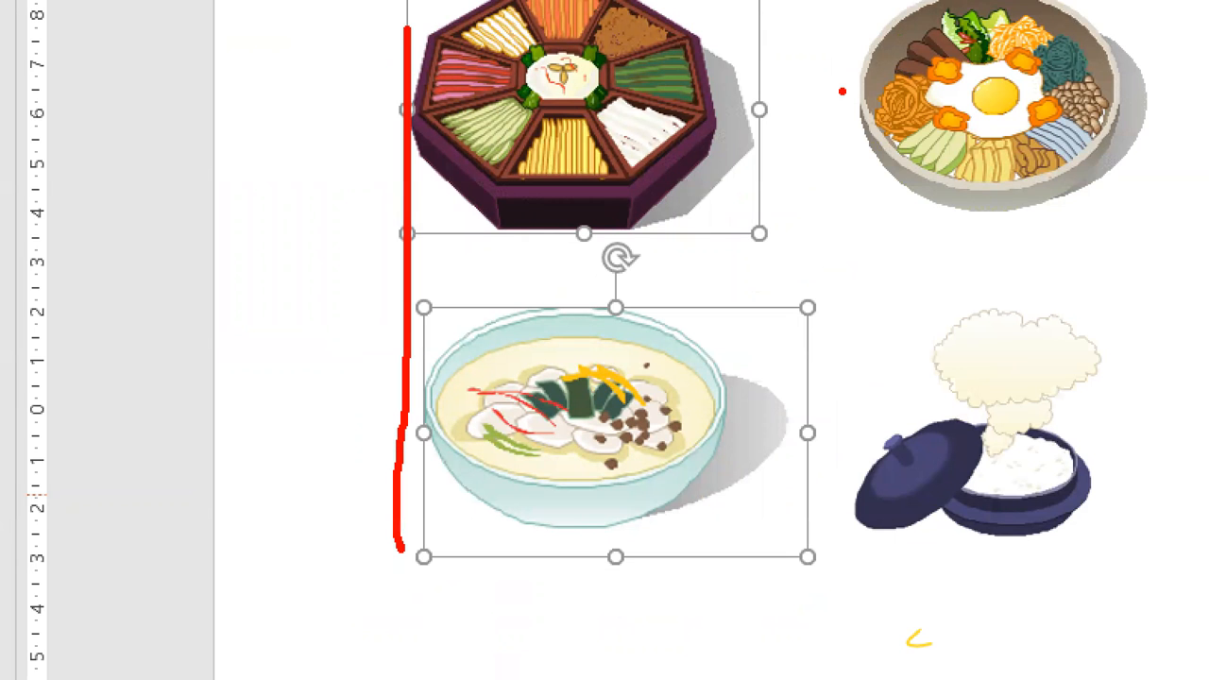
drag(761, 38, 762, 600)
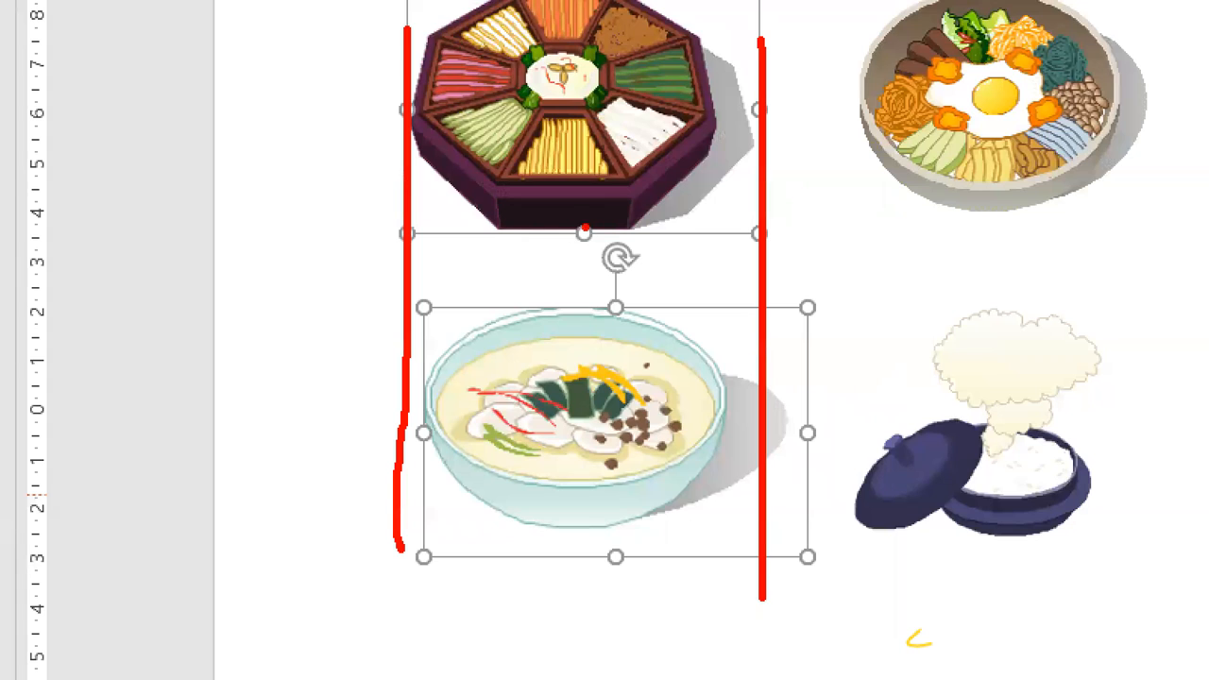
drag(578, 228, 578, 241)
drag(614, 299, 614, 319)
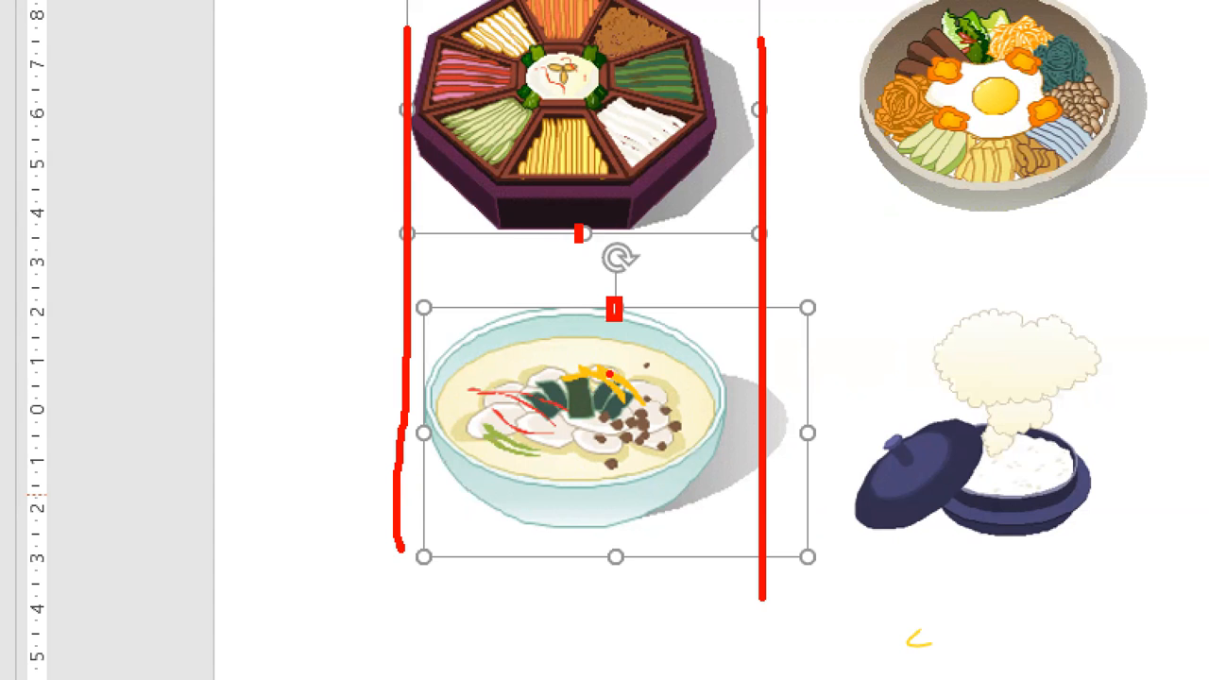
key(Escape)
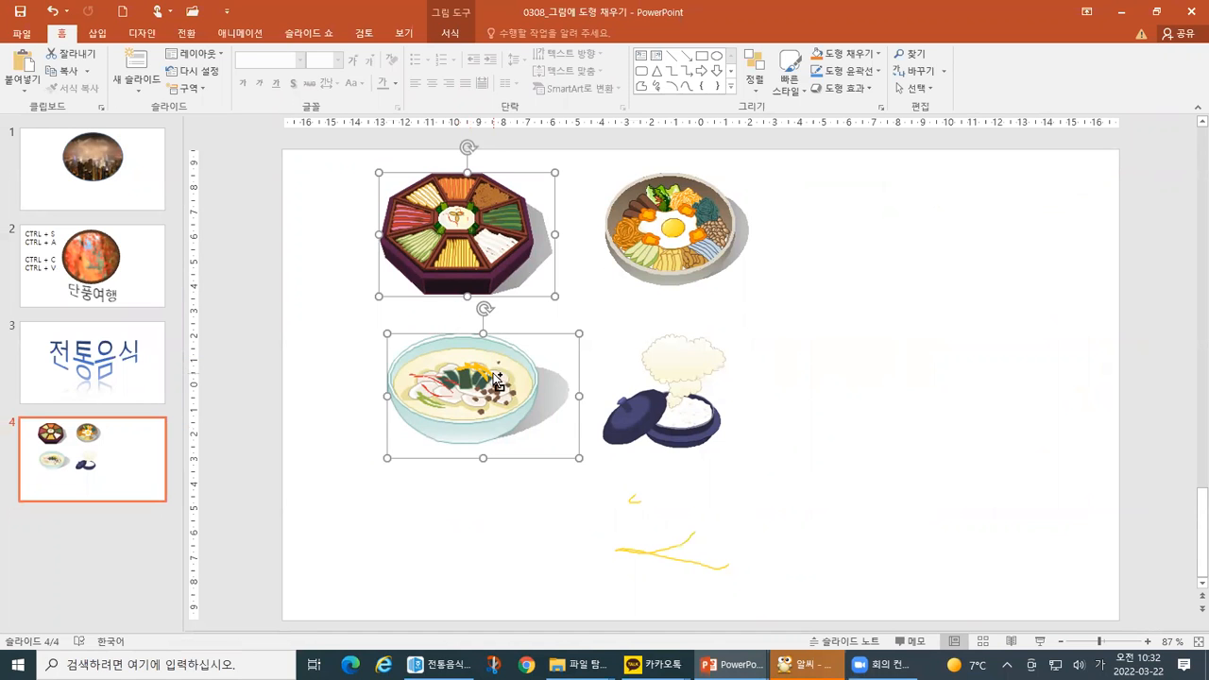
- Draw two red check marks beside the octagonal platter and two beside the noodle soup bowl
key(ctrl+1)
drag(233, 184, 254, 184)
drag(243, 429, 270, 429)
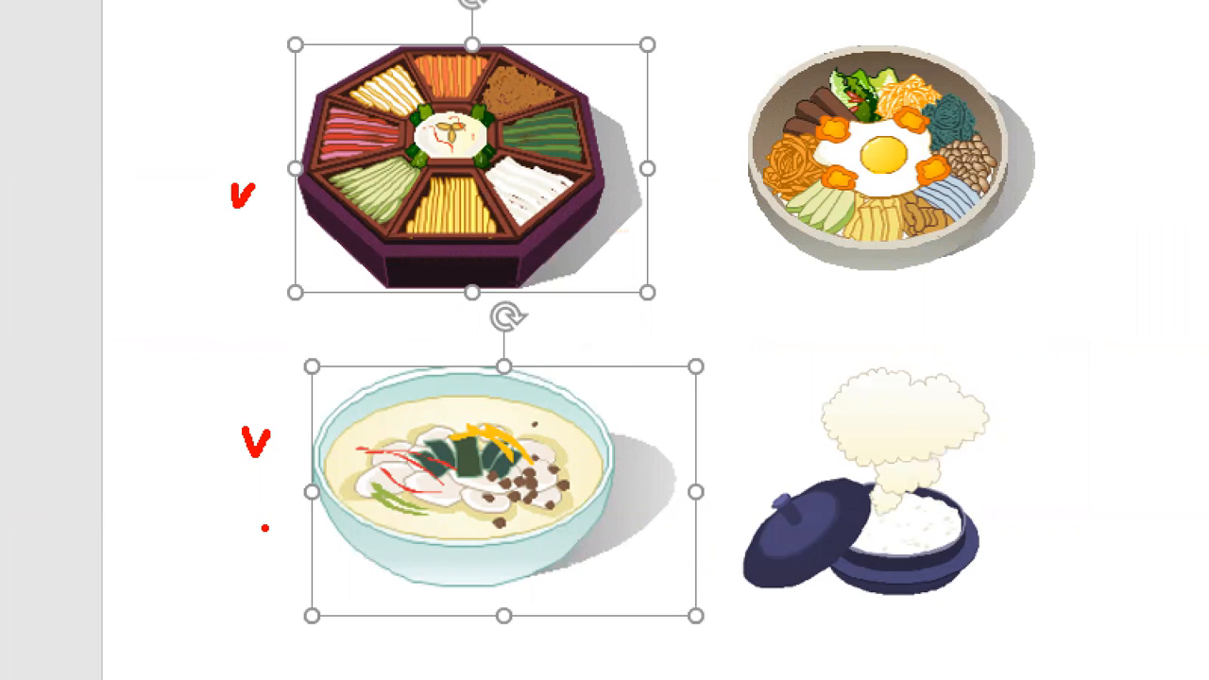
drag(263, 111, 299, 109)
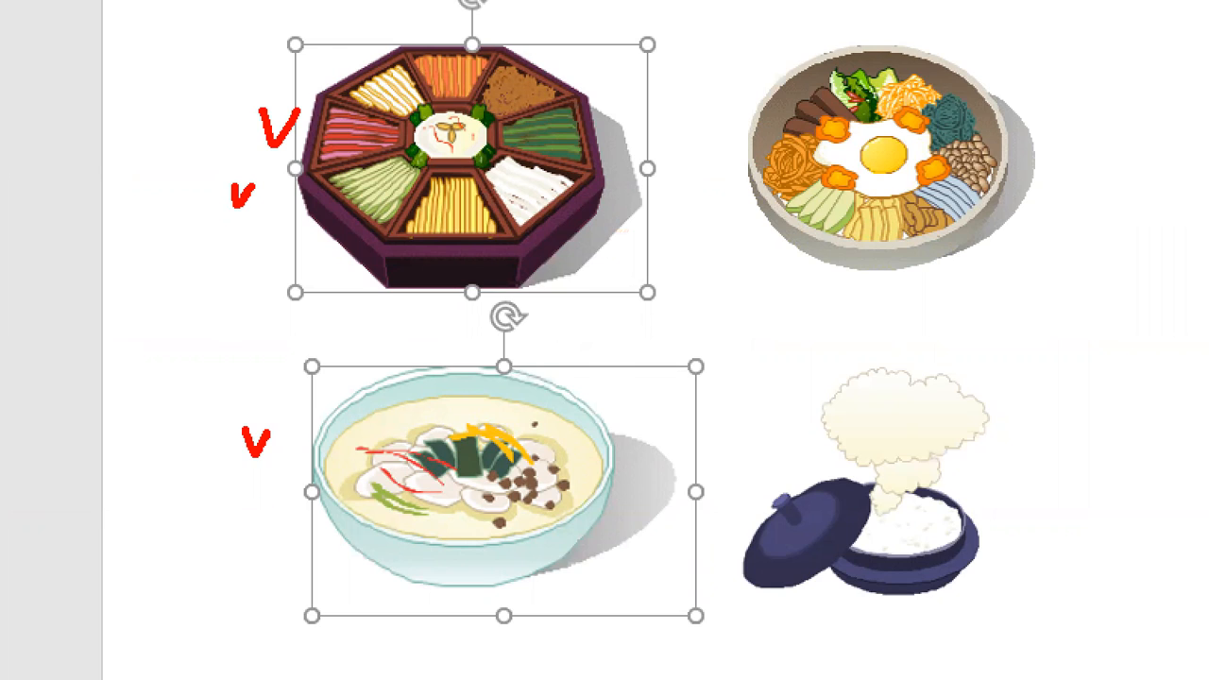
mouse_move(265, 383)
mouse_down()
mouse_move(287, 442)
mouse_move(329, 379)
mouse_up()
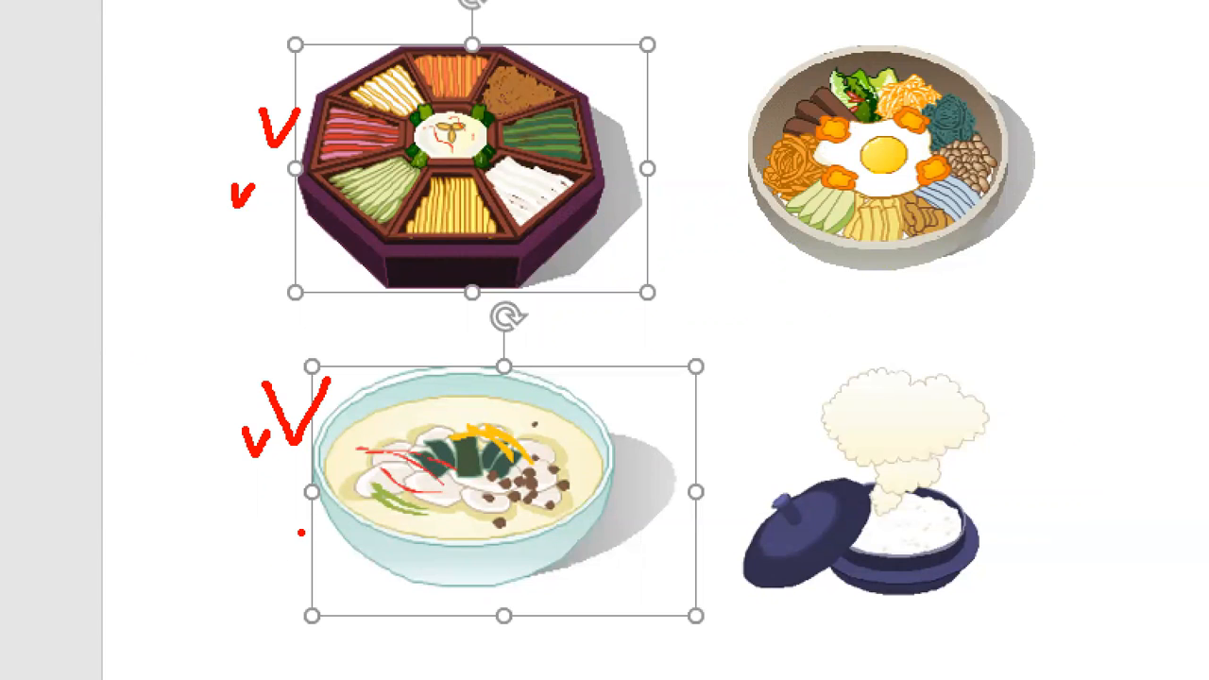
key(Escape)
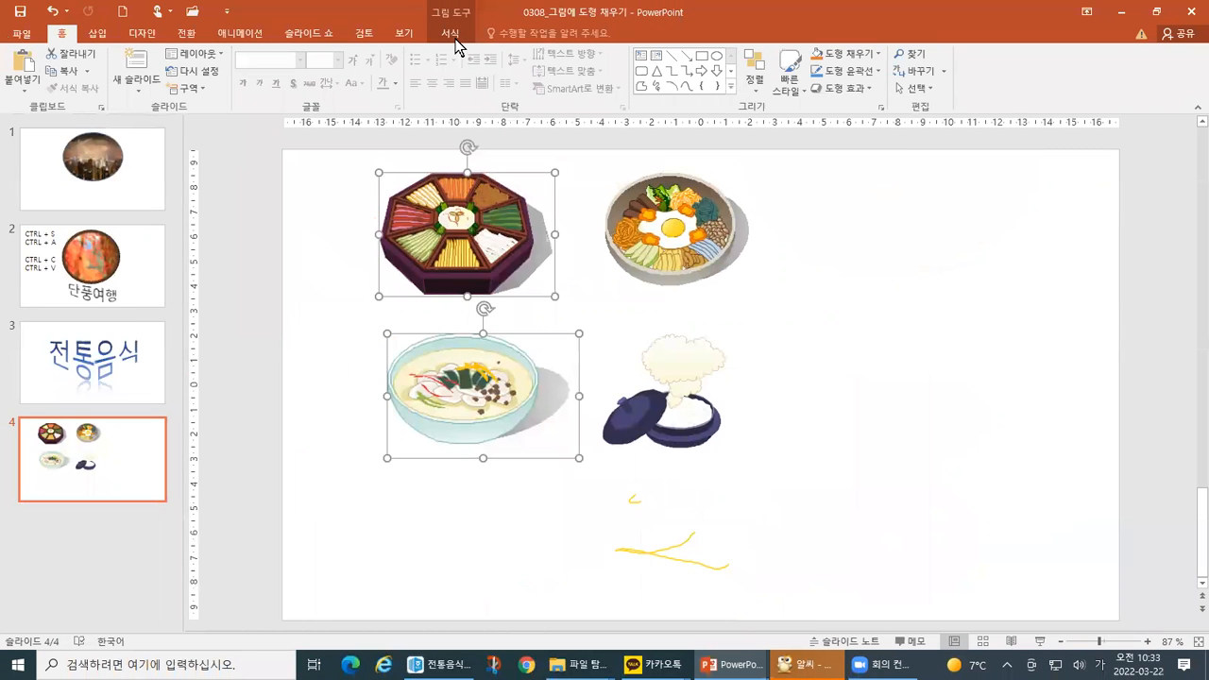
- Frame and underline 그림 도구 서식 in red, and show the picture formatting tools for the two selected pictures
key(ctrl+1)
click(421, 3)
drag(421, 3, 480, 53)
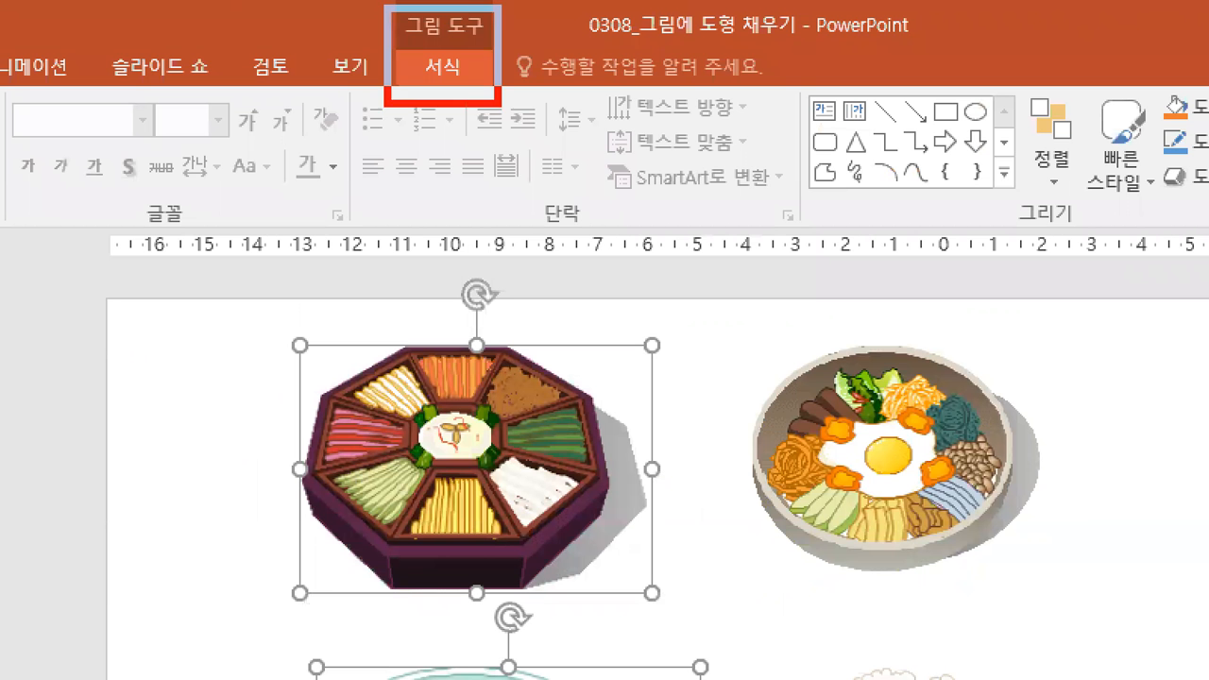
drag(498, 102, 504, 121)
drag(462, 65, 482, 51)
drag(409, 87, 468, 99)
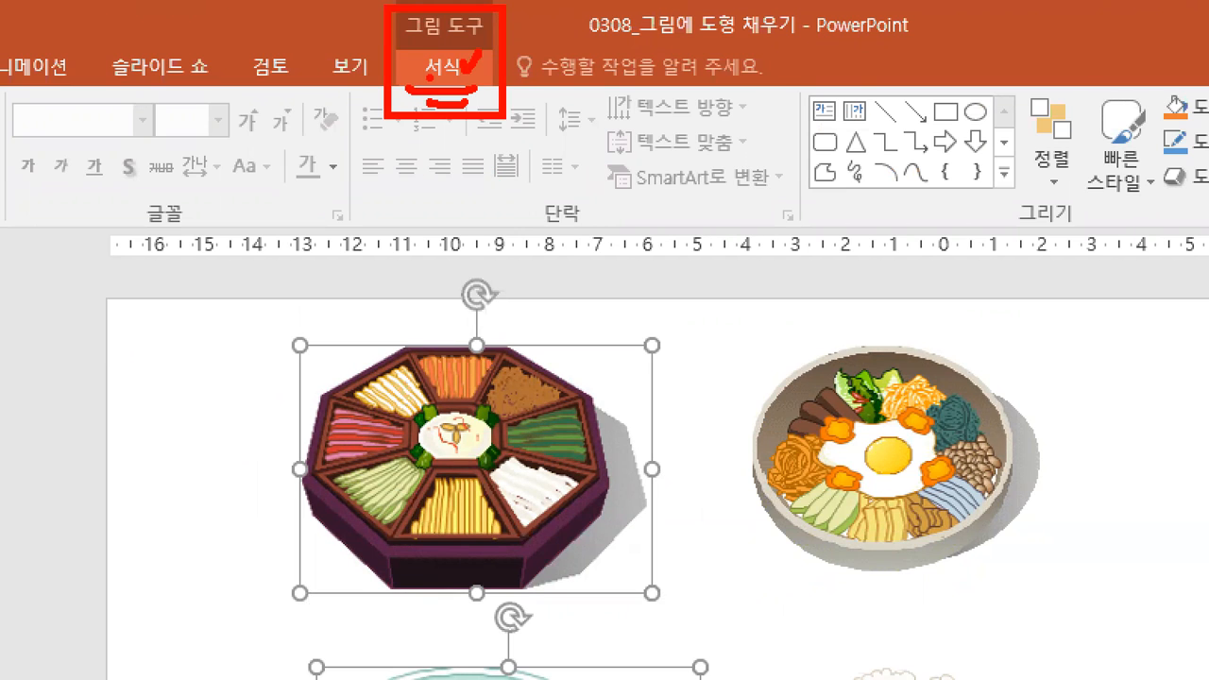
key(Escape)
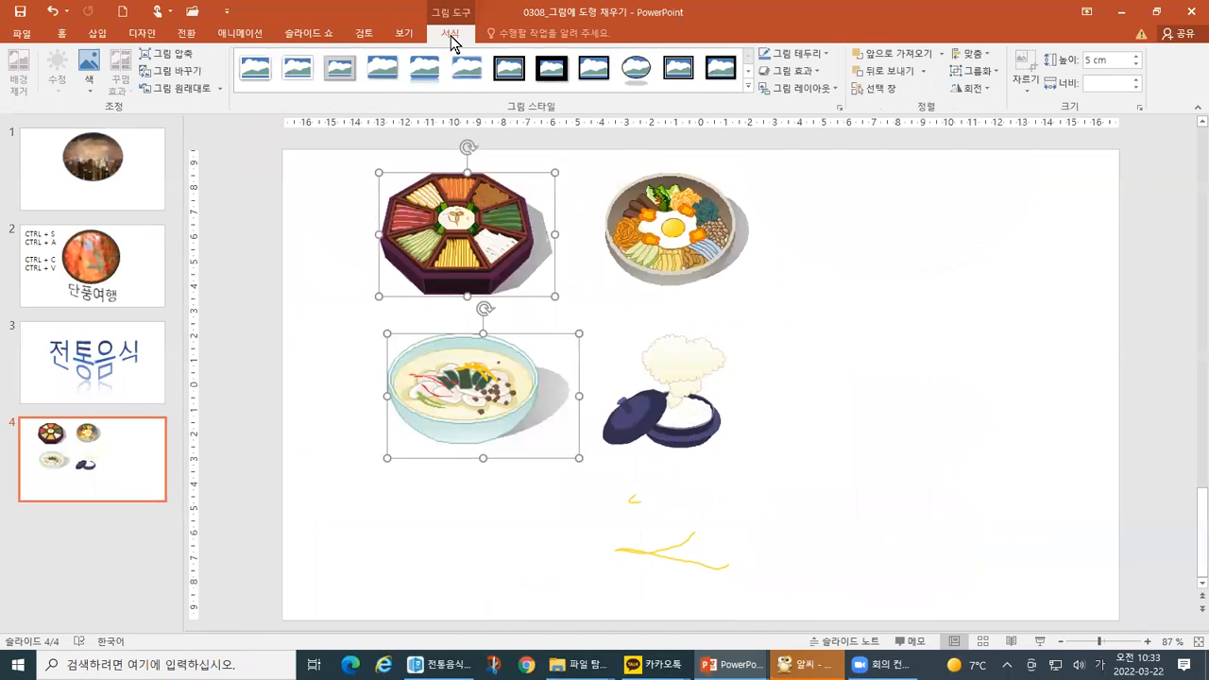
- Frame the 서식 heading and the 맞춤 command in red
key(ctrl+1)
drag(425, 26, 473, 50)
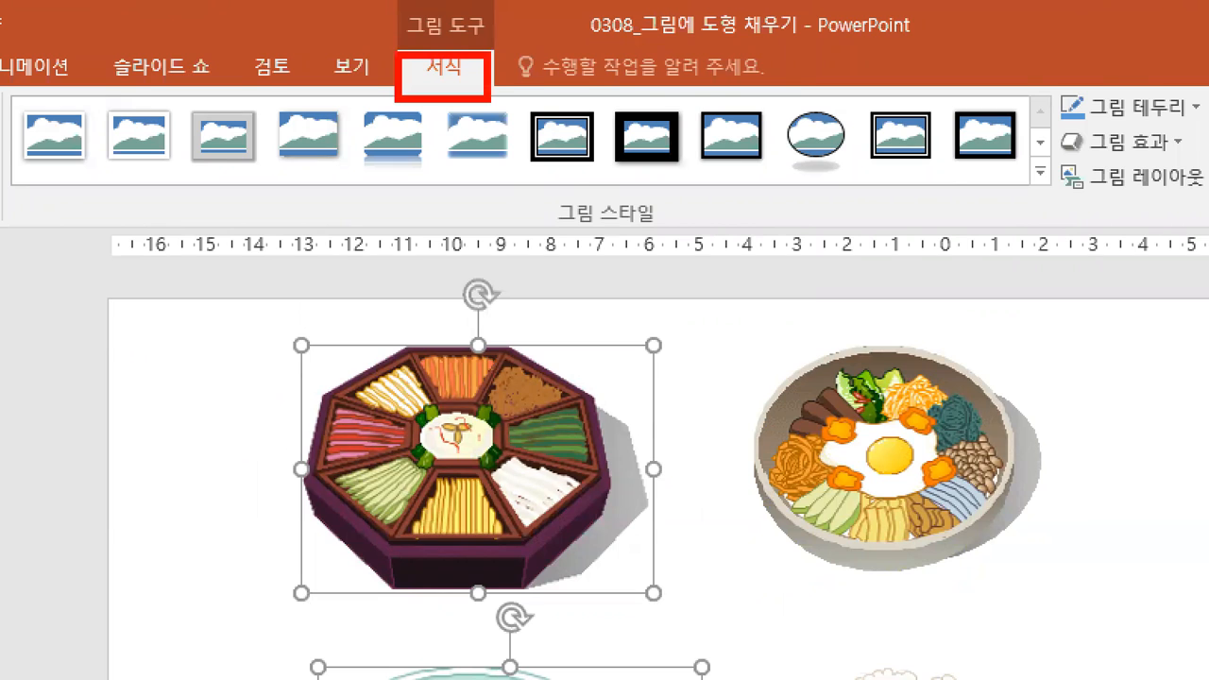
key(Escape)
key(ctrl+1)
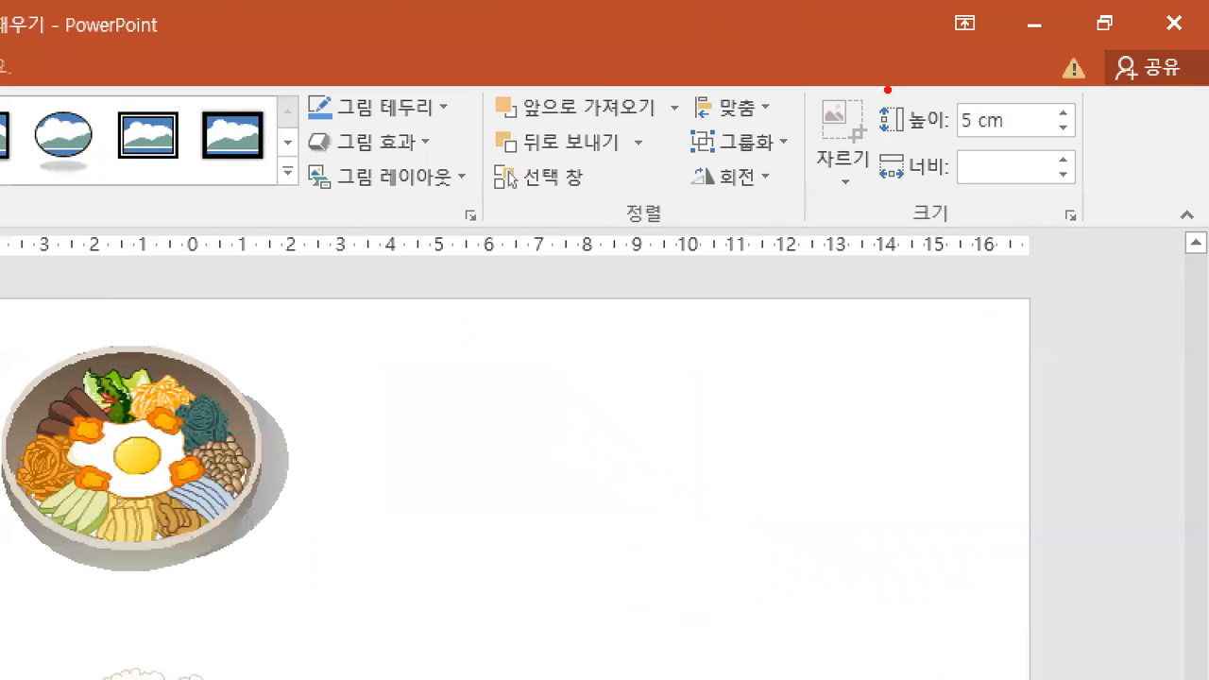
drag(665, 73, 797, 125)
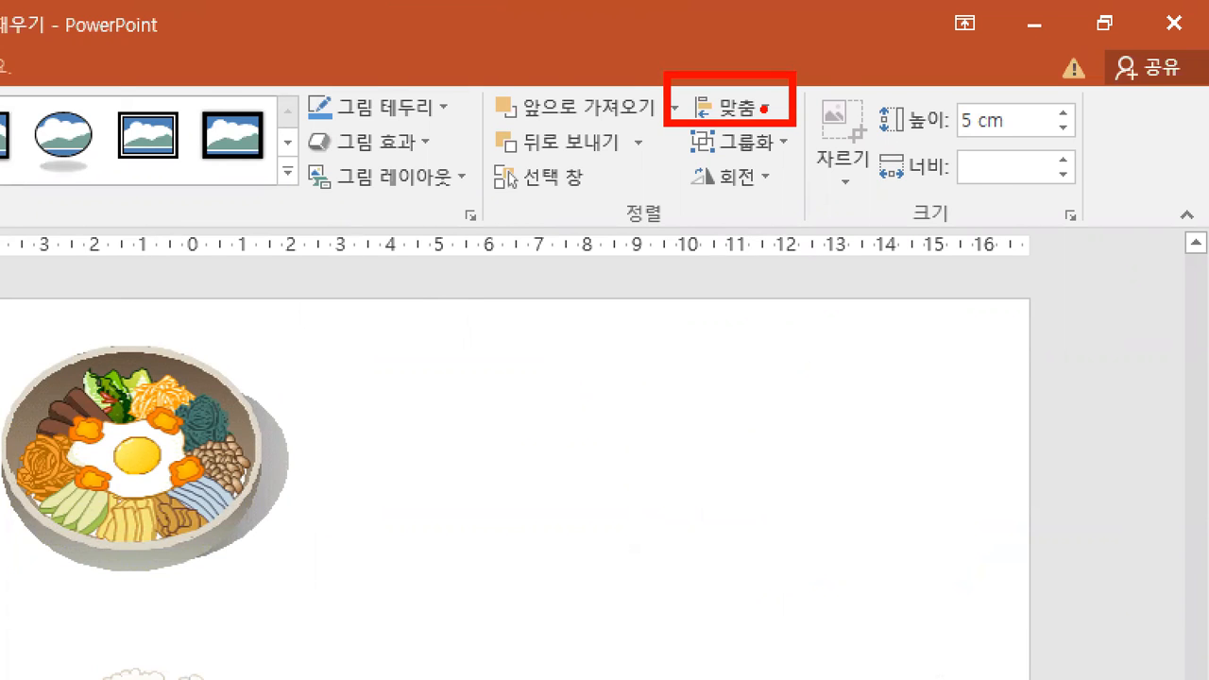
key(Escape)
- Show the 맞춤 options for the selected pictures and frame the whole list in red
click(764, 108)
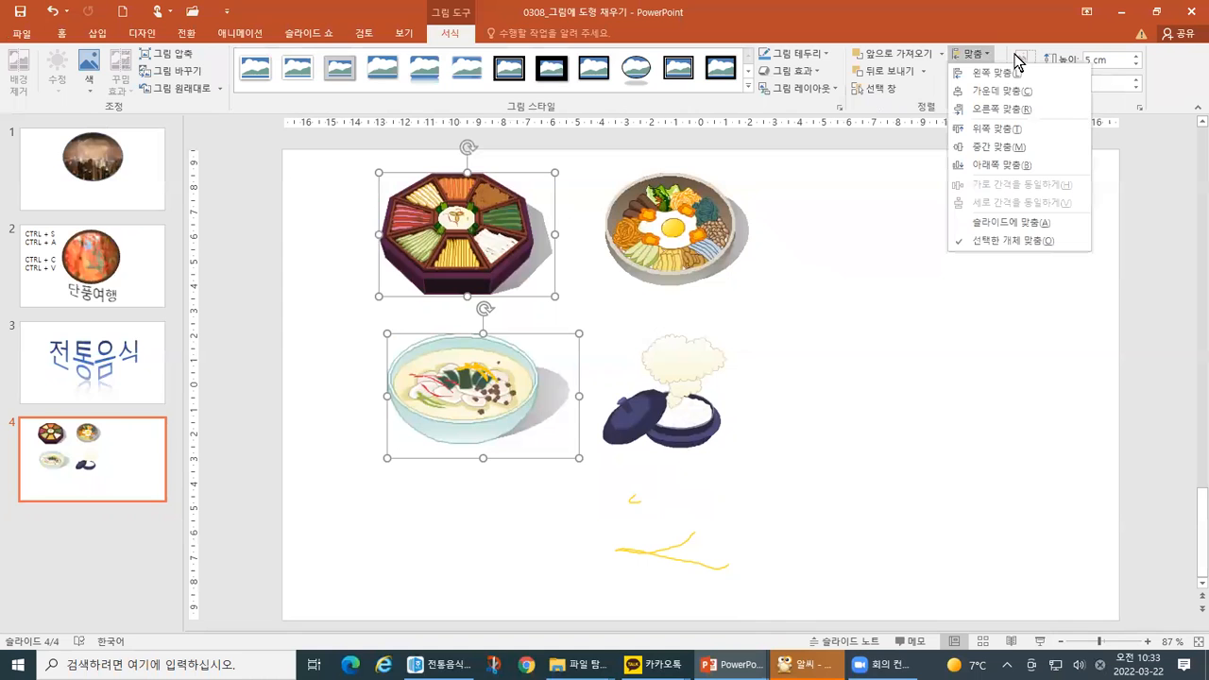
key(ctrl+1)
click(744, 151)
mouse_move(749, 126)
mouse_down()
mouse_move(1020, 426)
mouse_move(1040, 508)
mouse_up()
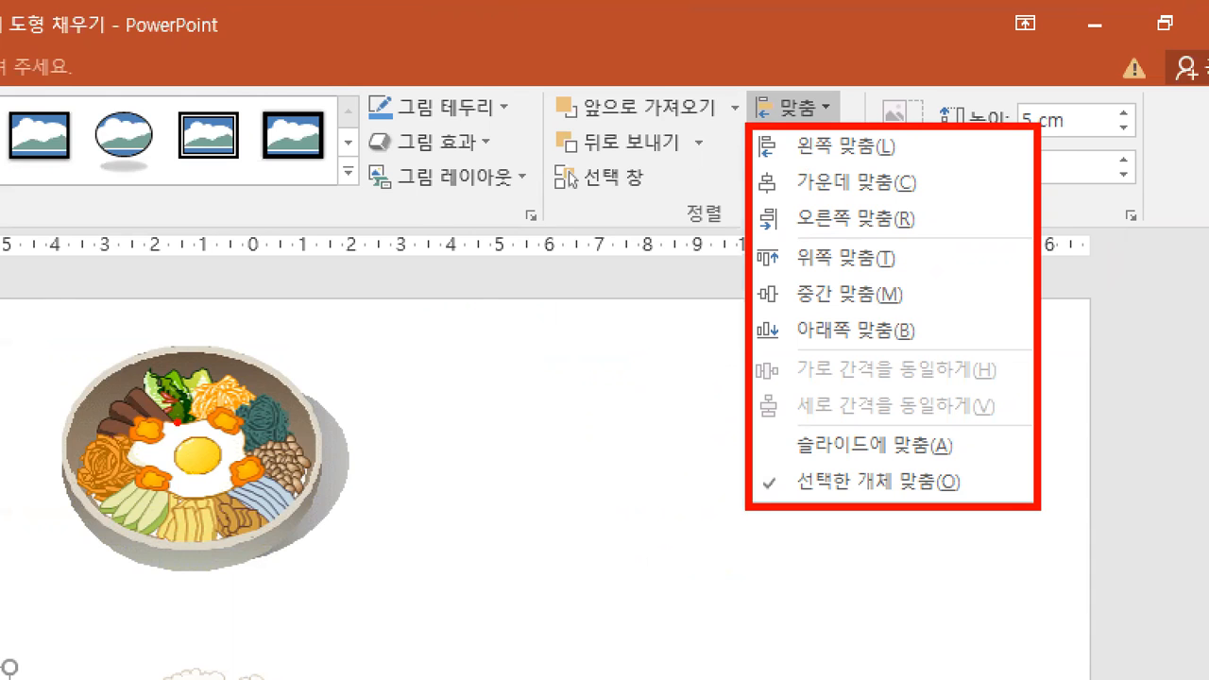
key(Escape)
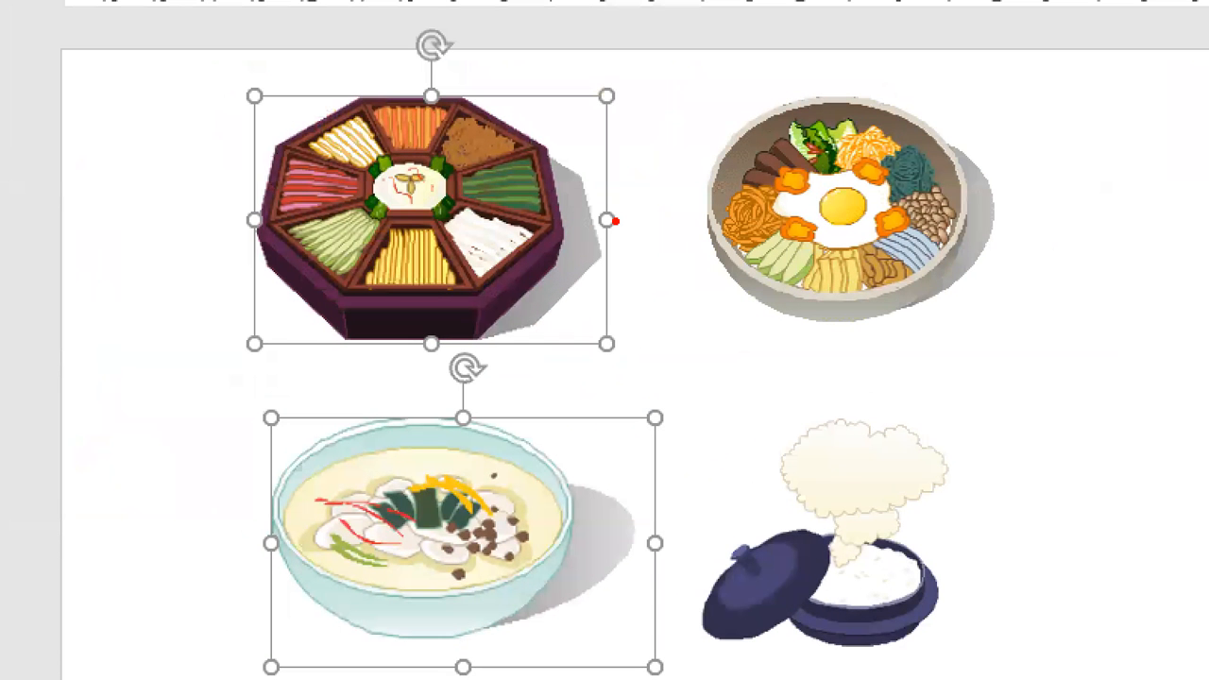
- Draw a red vertical centre line through the octagonal platter and another through the noodle soup bowl
drag(381, 43, 380, 111)
drag(425, 289, 425, 356)
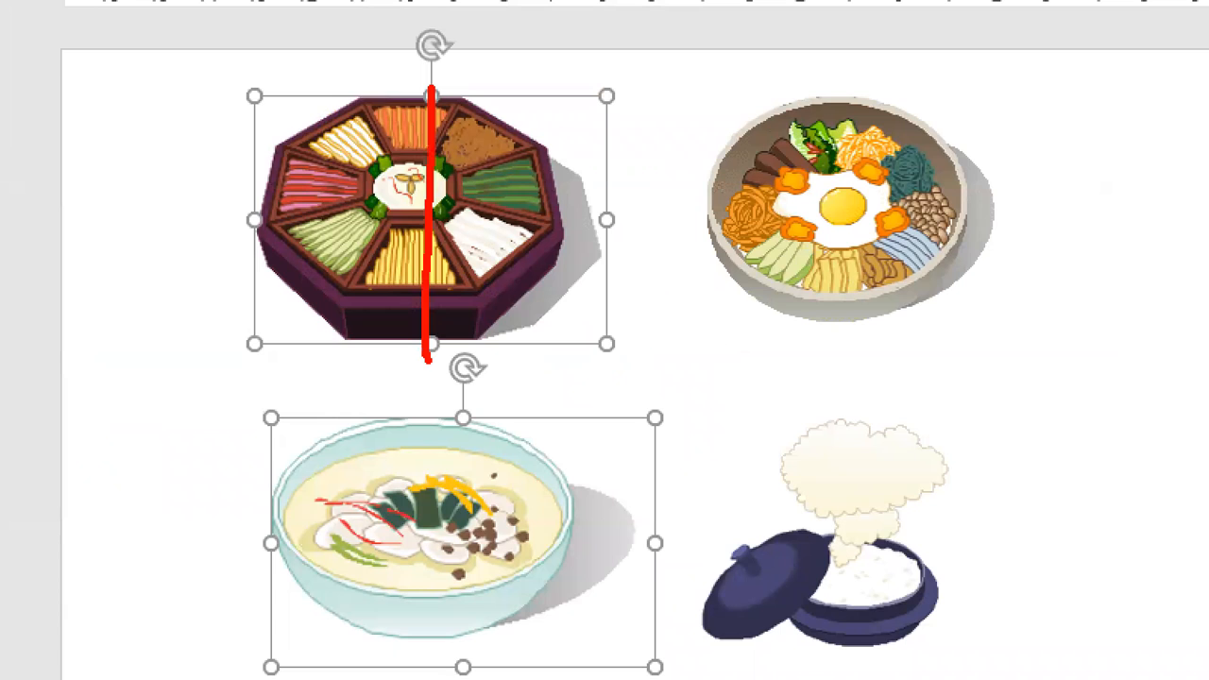
drag(463, 395, 463, 677)
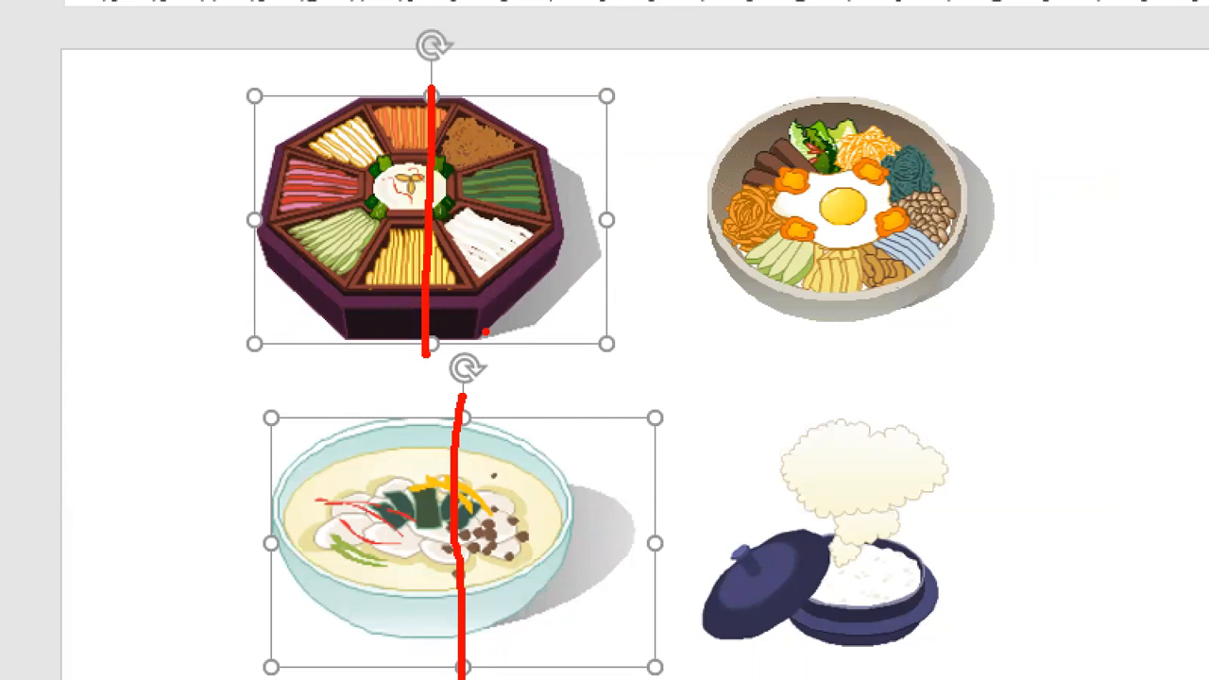
key(Escape)
- Frame 가운데 맞춤 in red and apply it to the selected octagonal platter and noodle soup bowl
key(ctrl+1)
click(820, 107)
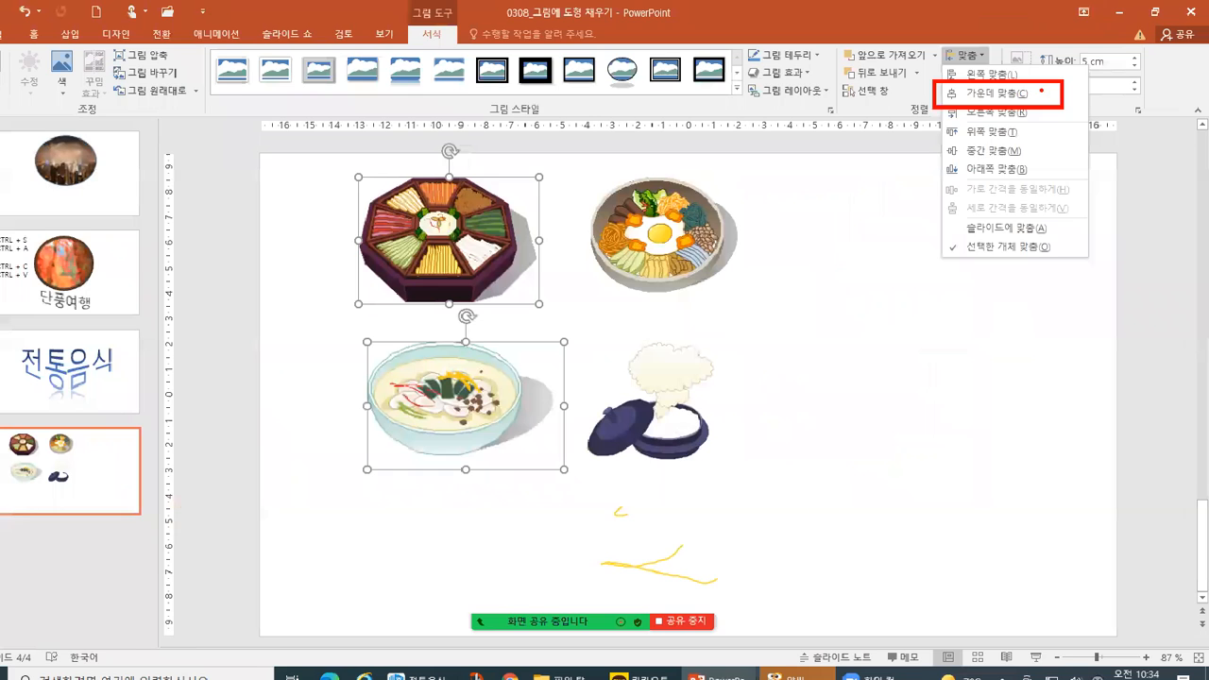
click(881, 180)
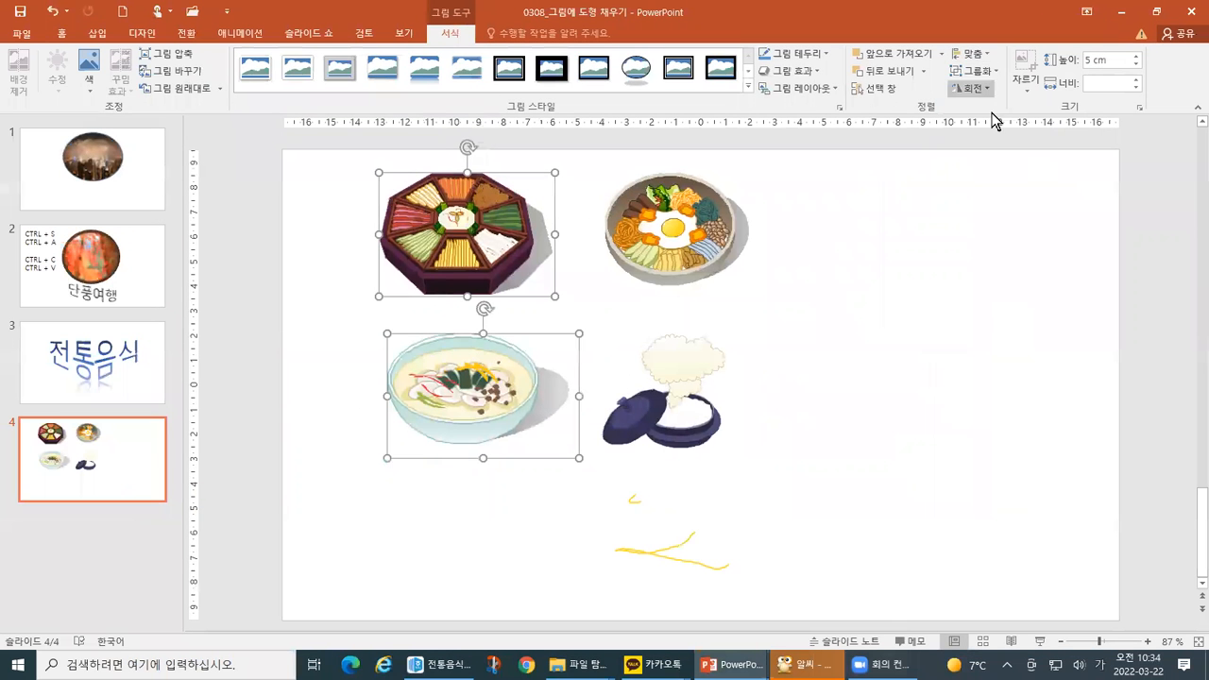
click(982, 58)
click(993, 88)
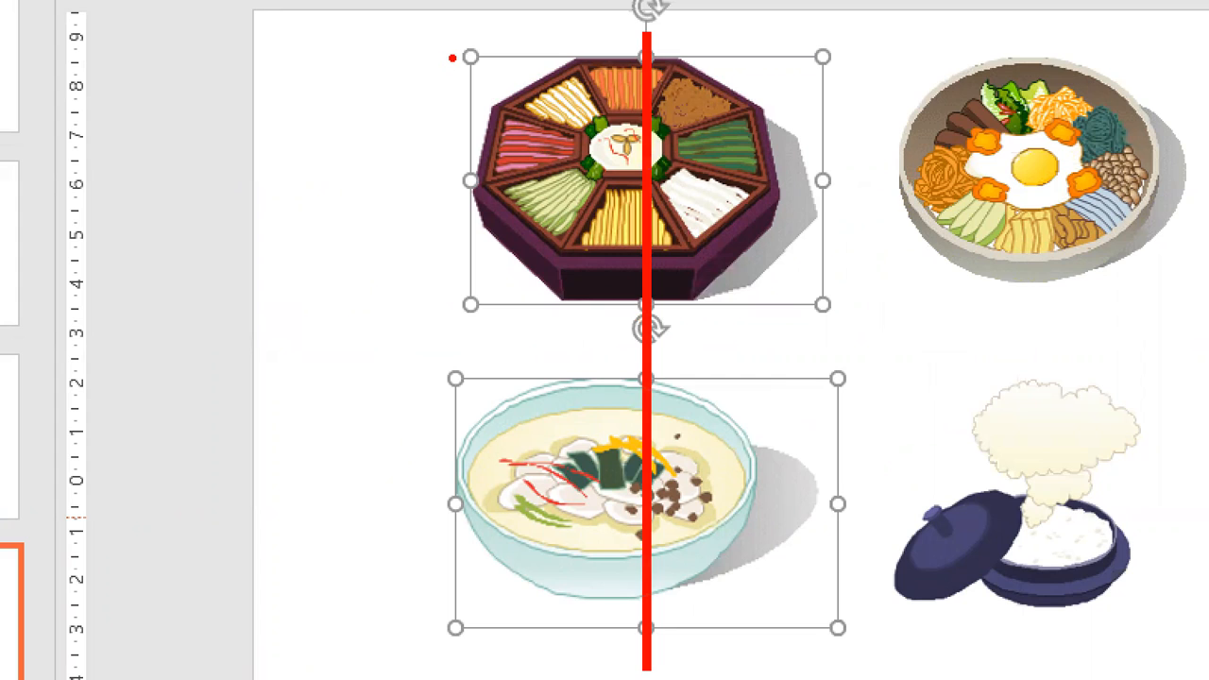
- Draw red arcs beside and above the octagonal platter and the noodle soup bowl
drag(453, 58, 442, 292)
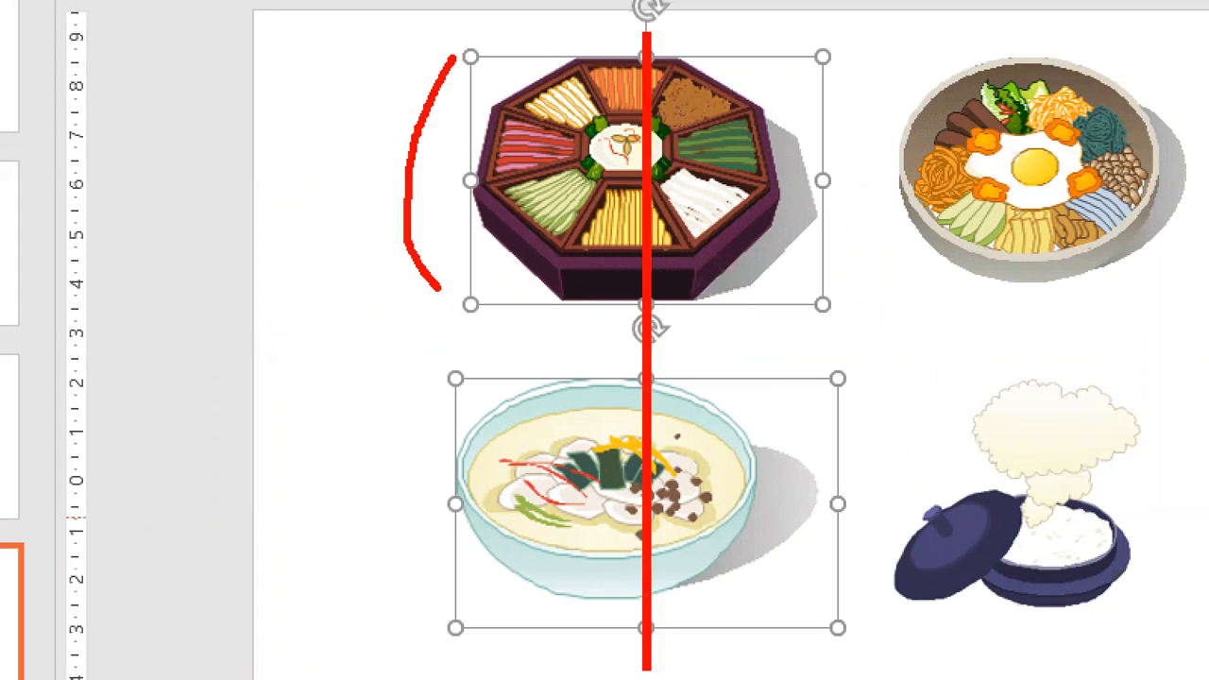
mouse_move(450, 377)
mouse_down()
mouse_move(395, 465)
mouse_move(437, 635)
mouse_up()
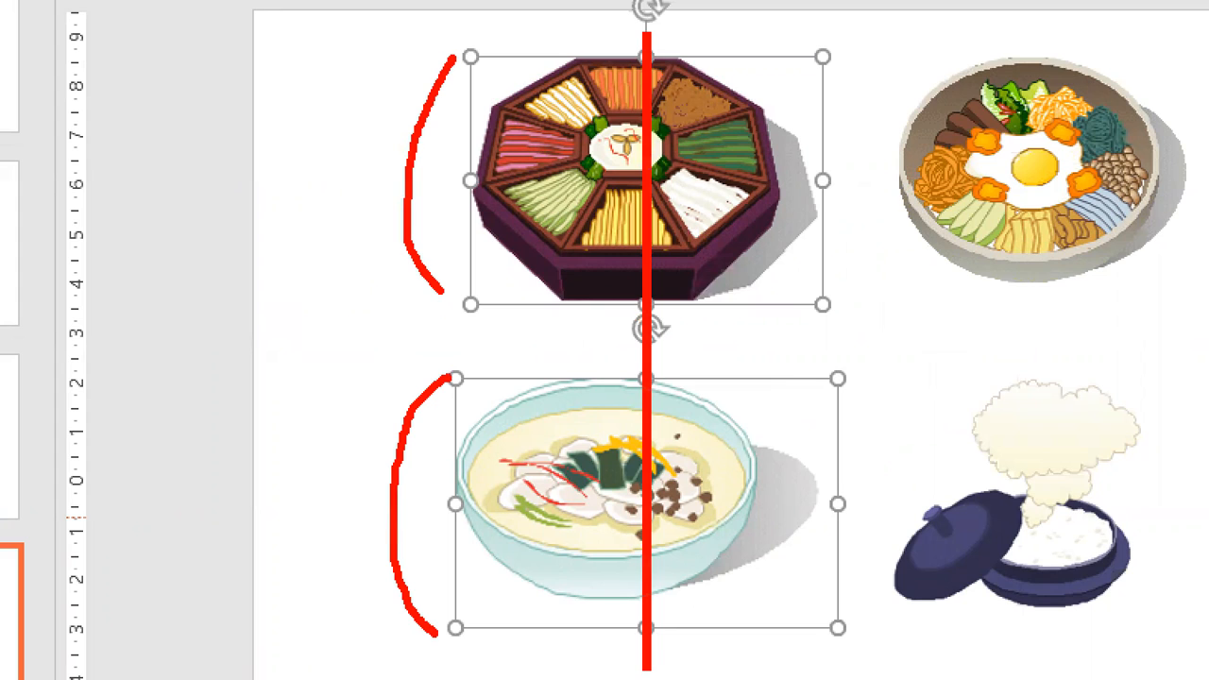
mouse_move(463, 370)
mouse_down()
mouse_move(508, 347)
mouse_move(741, 330)
mouse_move(834, 372)
mouse_up()
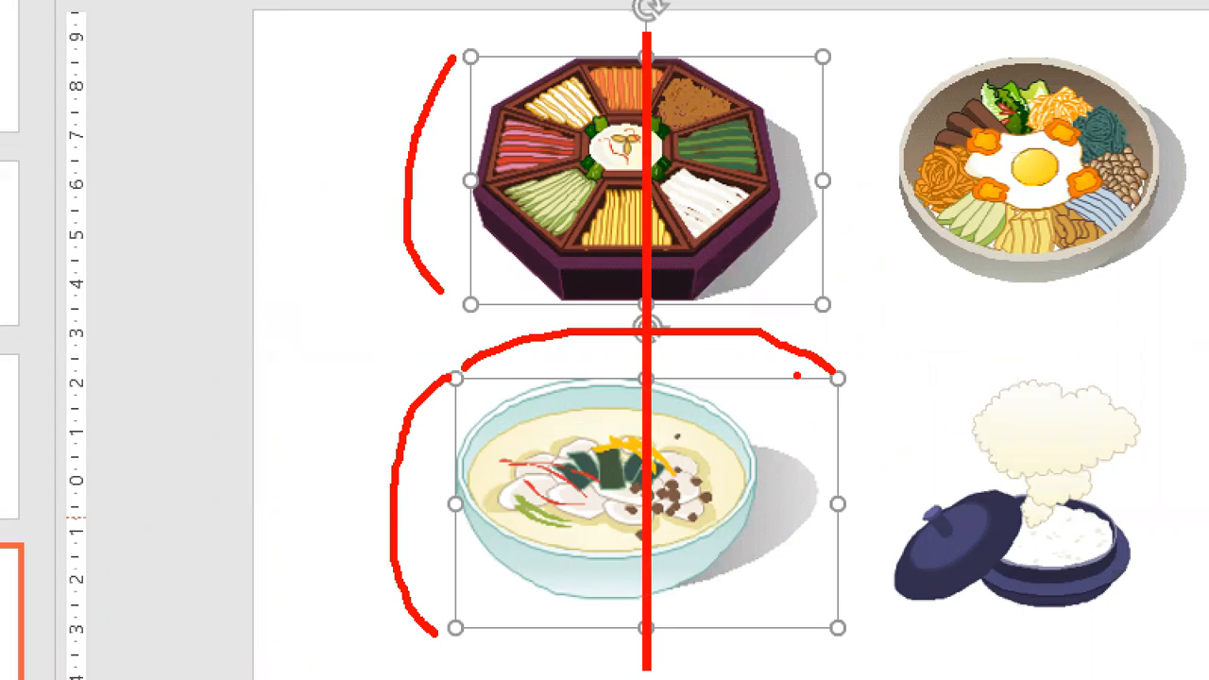
mouse_move(477, 48)
mouse_down()
mouse_move(571, 17)
mouse_move(814, 53)
mouse_up()
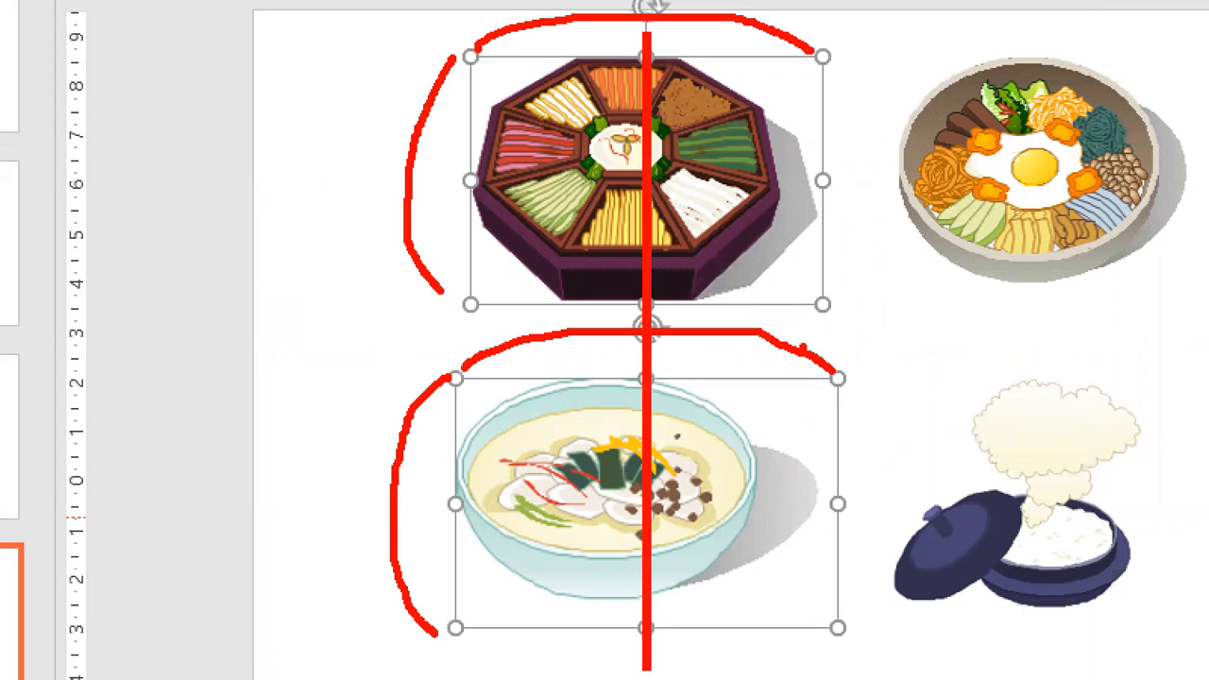
- Add red check marks at the lower edge and the side handle of the octagonal platter
mouse_move(595, 287)
mouse_down()
mouse_move(605, 301)
mouse_move(618, 284)
mouse_up()
mouse_move(666, 281)
mouse_down()
mouse_move(674, 301)
mouse_move(693, 284)
mouse_up()
drag(815, 164, 843, 154)
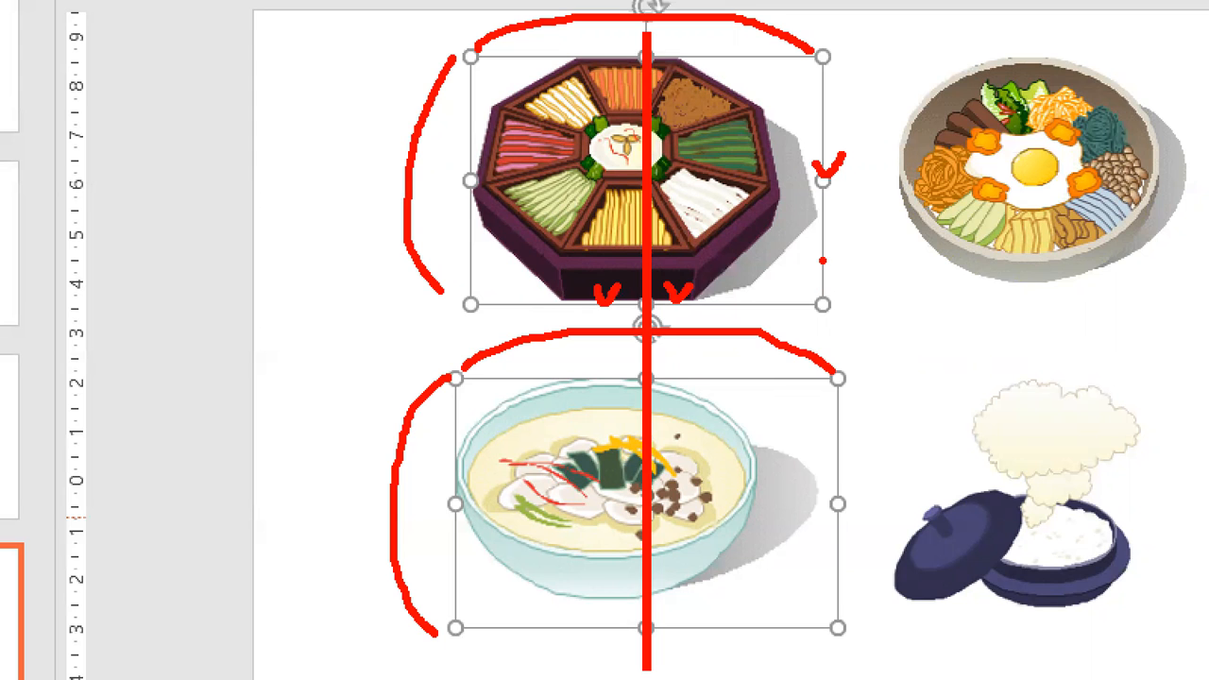
key(Escape)
- Draw one freehand red vertical line running through the octagonal platter and the noodle soup bowl
key(ctrl+1)
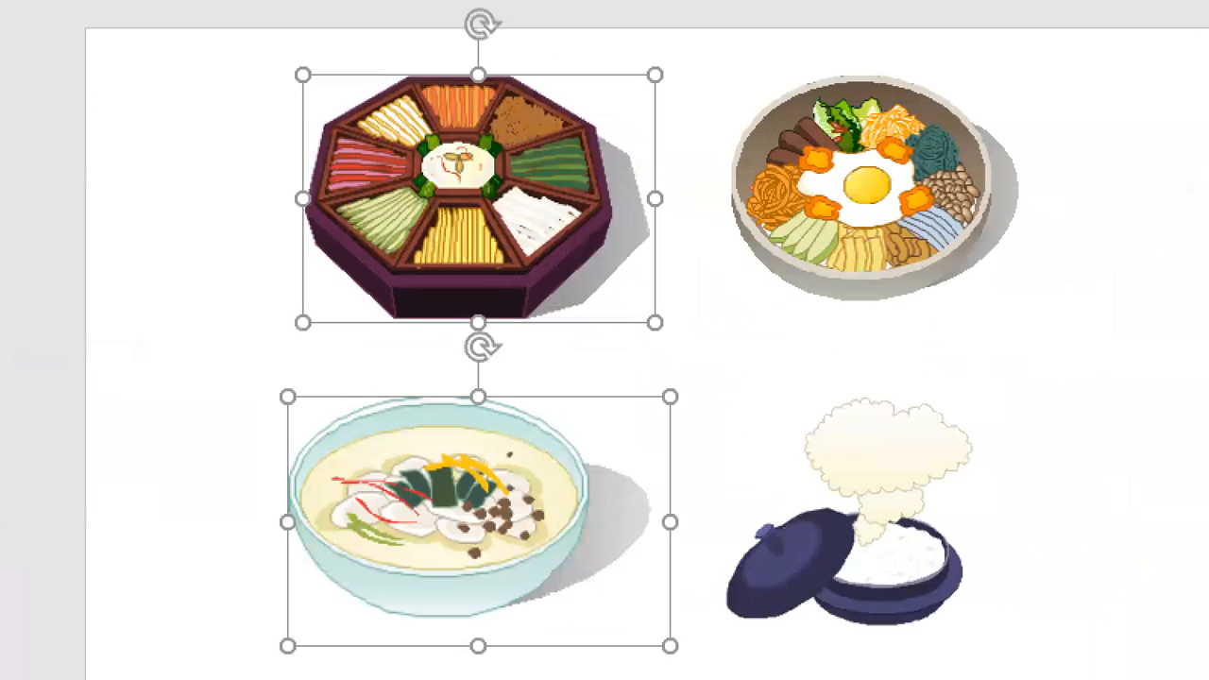
click(466, 345)
drag(488, 31, 463, 574)
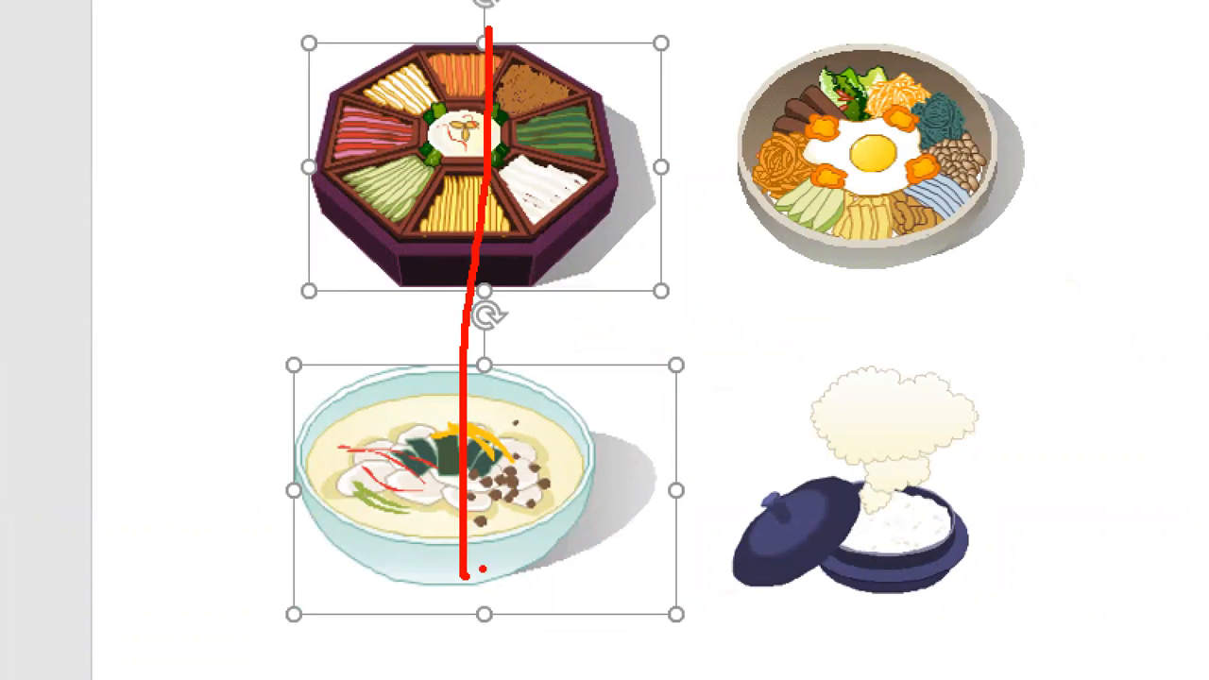
- Mark the bibimbap bowl and the steaming rice pot with red checks and circles, and tick the platter-to-soup-bowl centre handles
mouse_move(986, 55)
mouse_down()
mouse_move(990, 73)
mouse_move(1039, 43)
mouse_up()
drag(951, 392, 1016, 383)
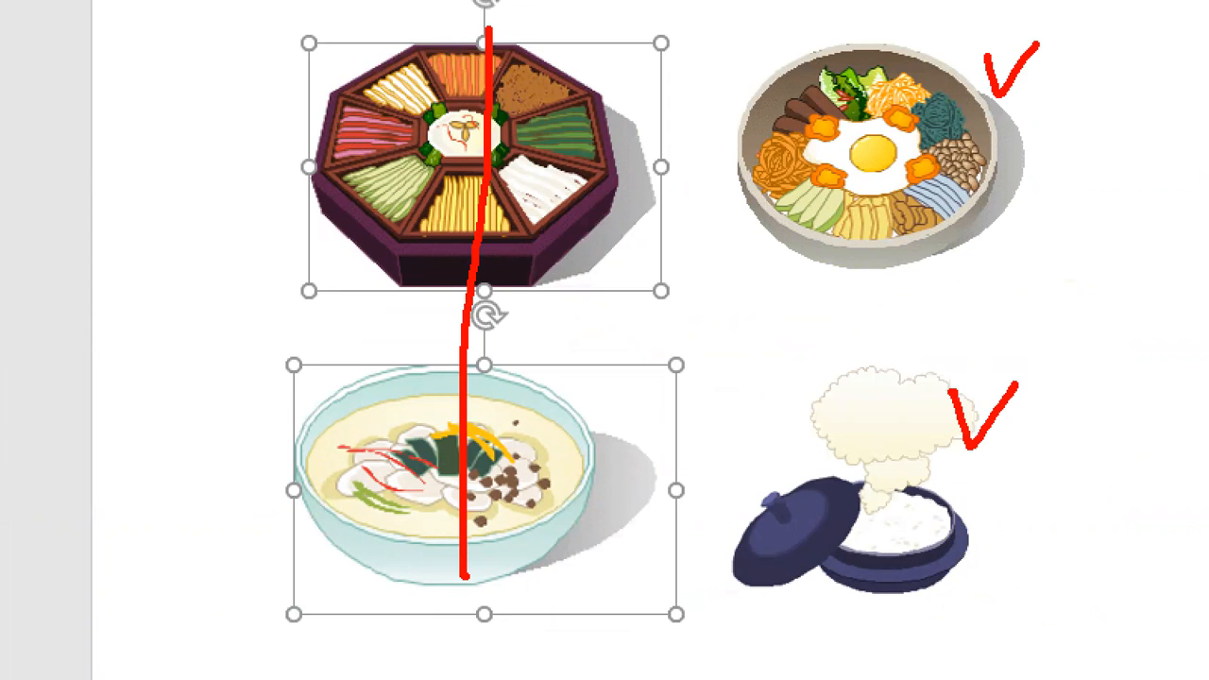
mouse_move(1017, 255)
mouse_down()
mouse_move(775, 276)
mouse_move(1029, 94)
mouse_move(965, 313)
mouse_up()
mouse_move(971, 624)
mouse_down()
mouse_move(767, 567)
mouse_move(1049, 406)
mouse_move(1026, 586)
mouse_move(973, 616)
mouse_up()
drag(491, 276, 510, 277)
drag(491, 331, 511, 327)
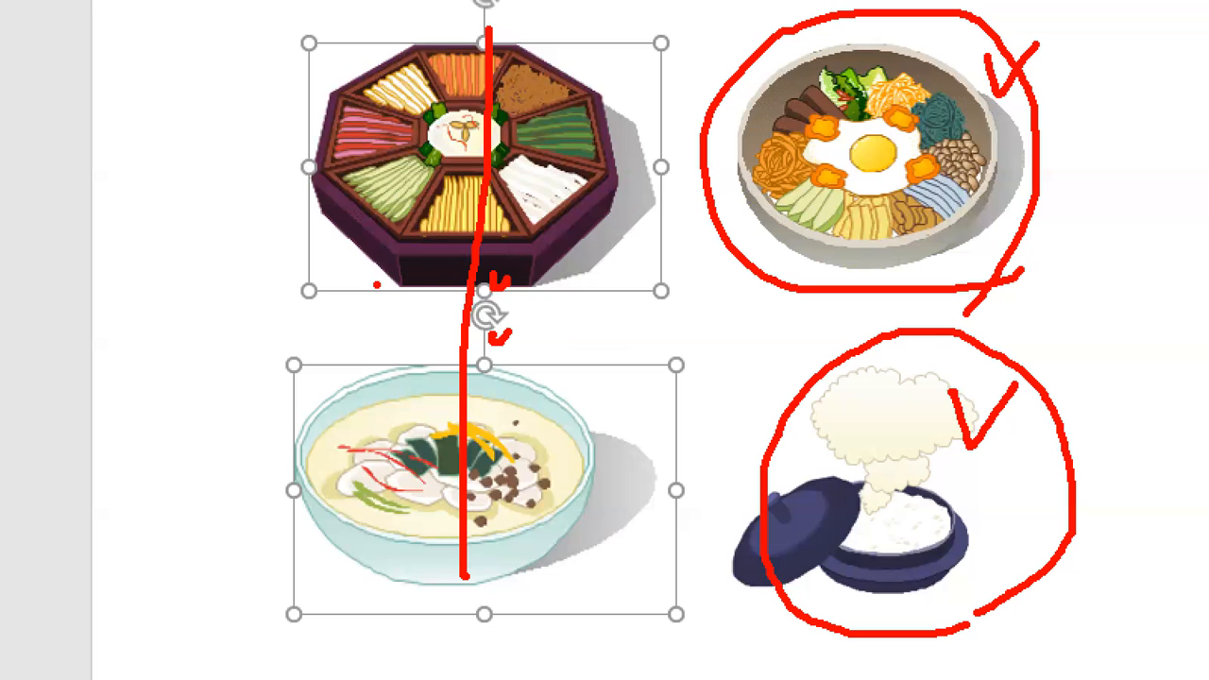
key(Escape)
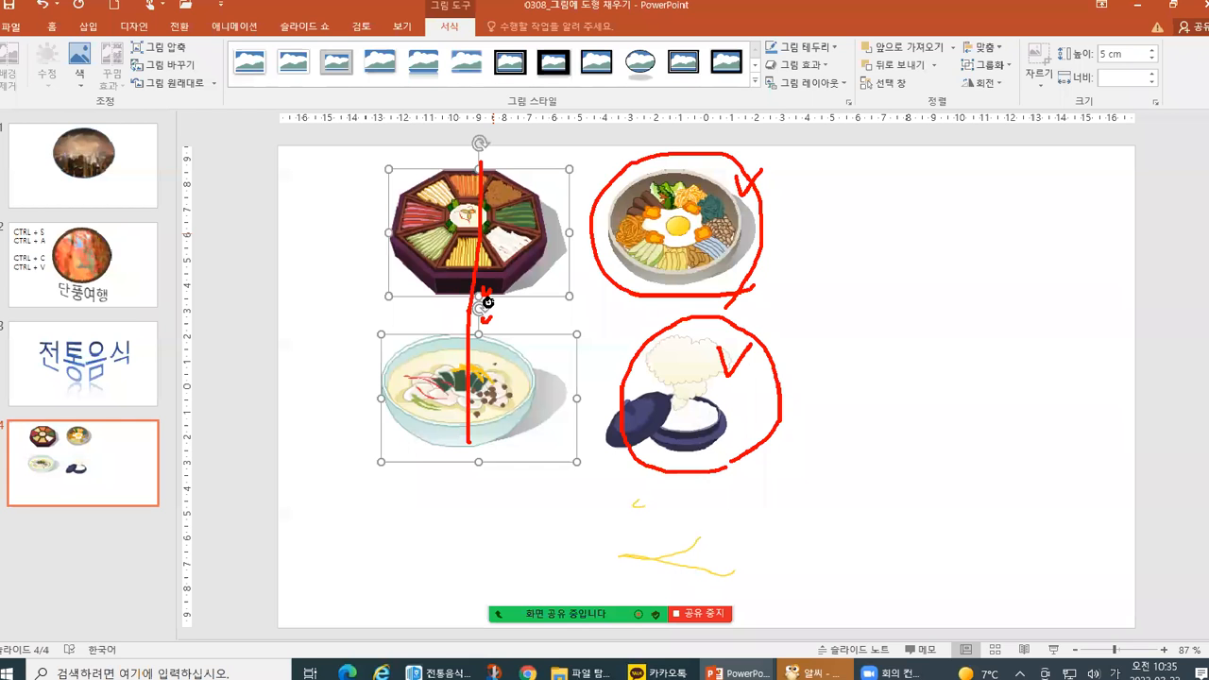
- Select the bibimbap bowl and the rice pot together, and tick the rice pot in red
click(819, 255)
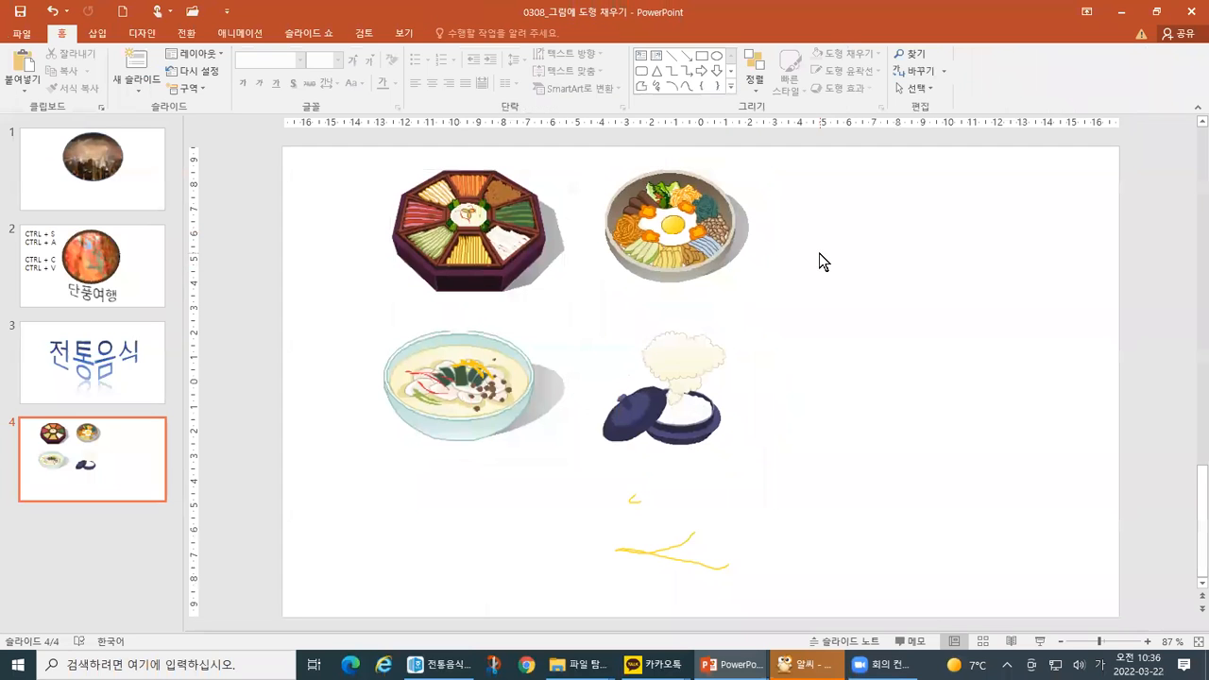
click(726, 241)
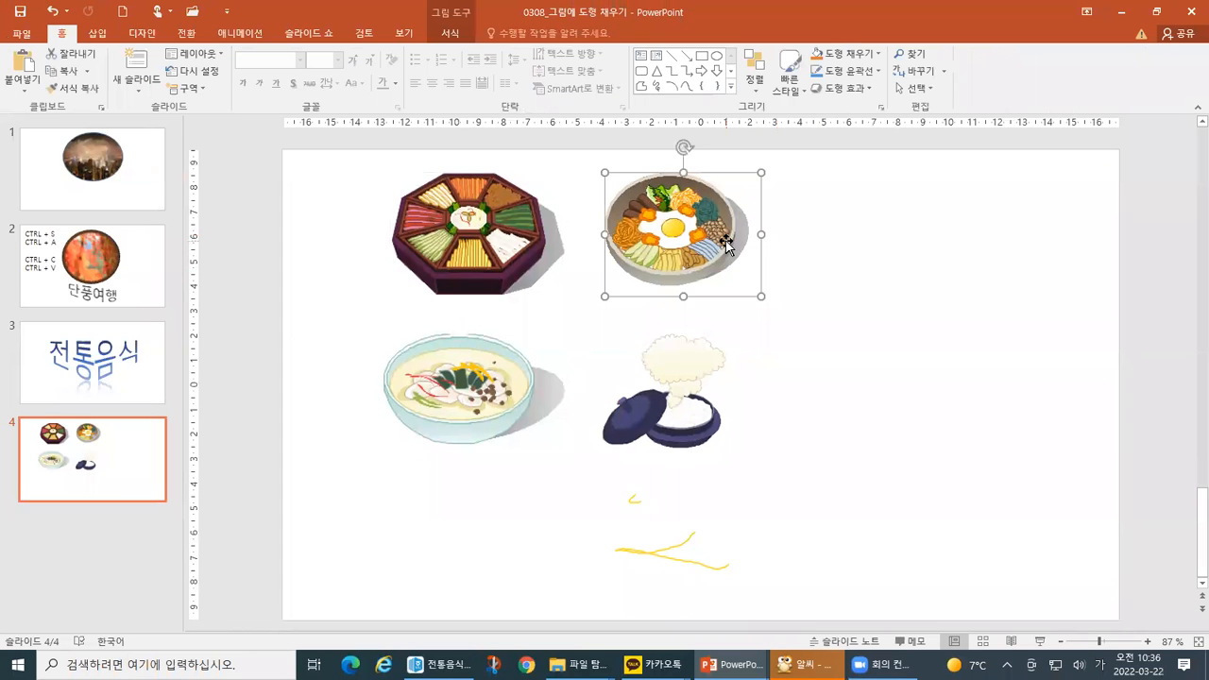
shift+click(706, 389)
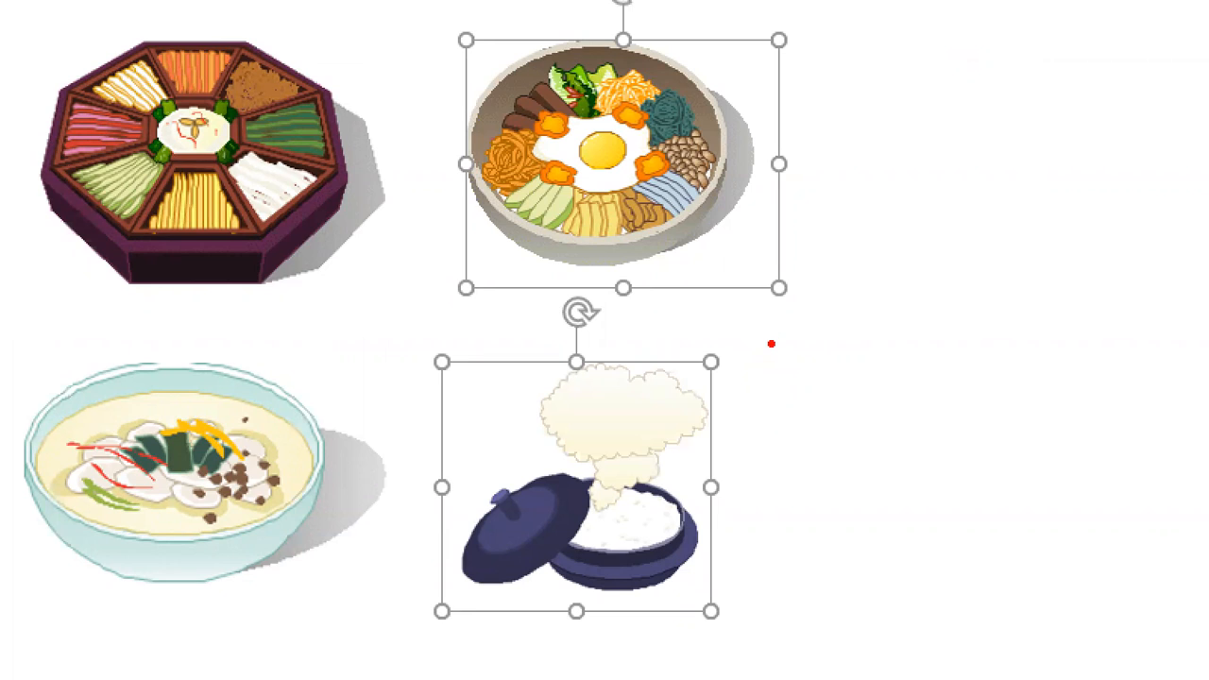
mouse_move(642, 404)
mouse_down()
mouse_move(656, 425)
mouse_move(688, 399)
mouse_up()
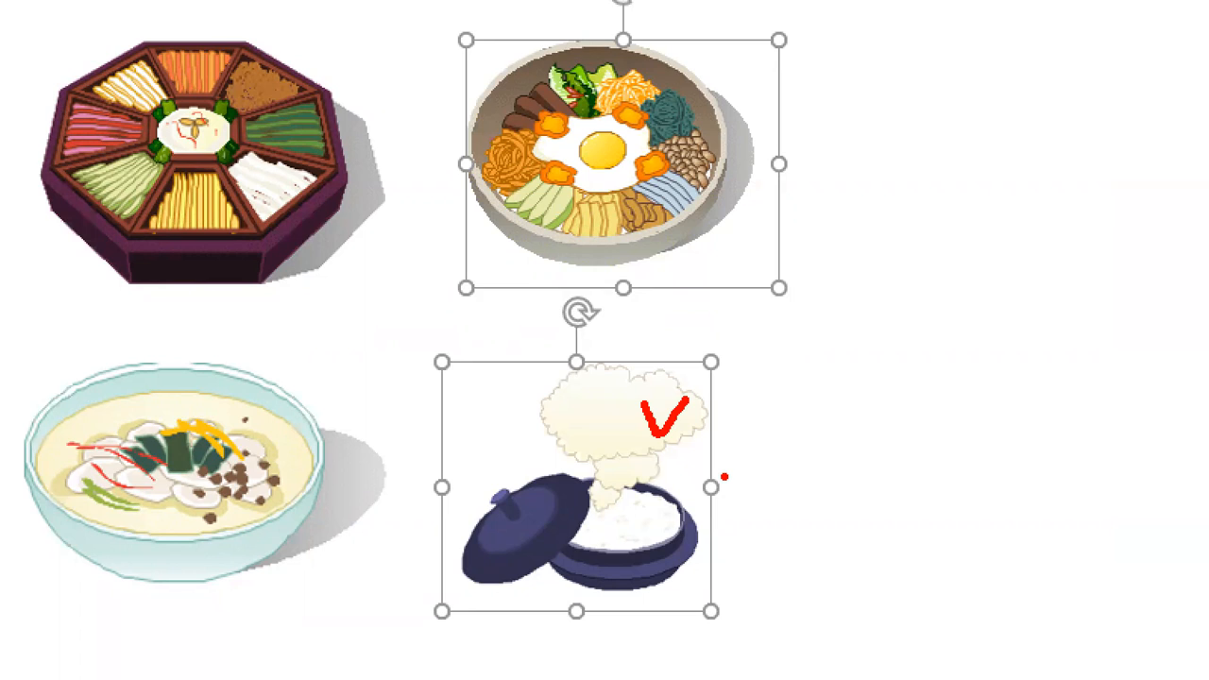
key(Escape)
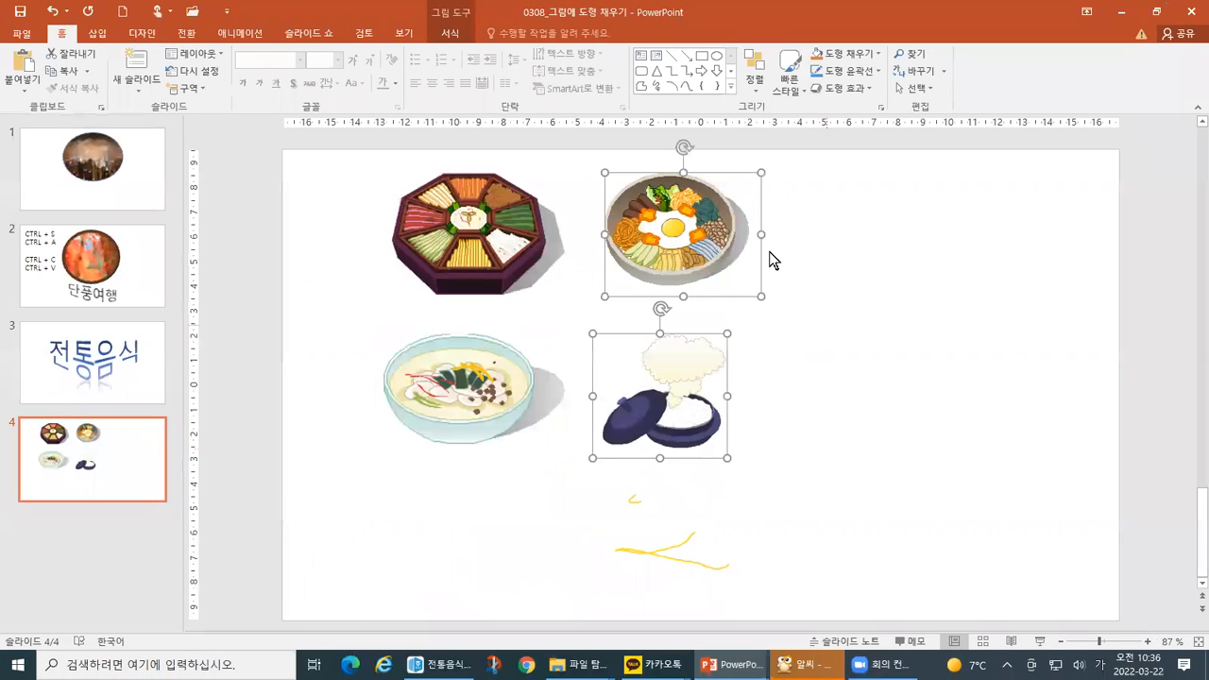
- Frame 서식 in red and show the picture formatting commands for the two selected pictures
key(ctrl+1)
drag(327, 41, 406, 118)
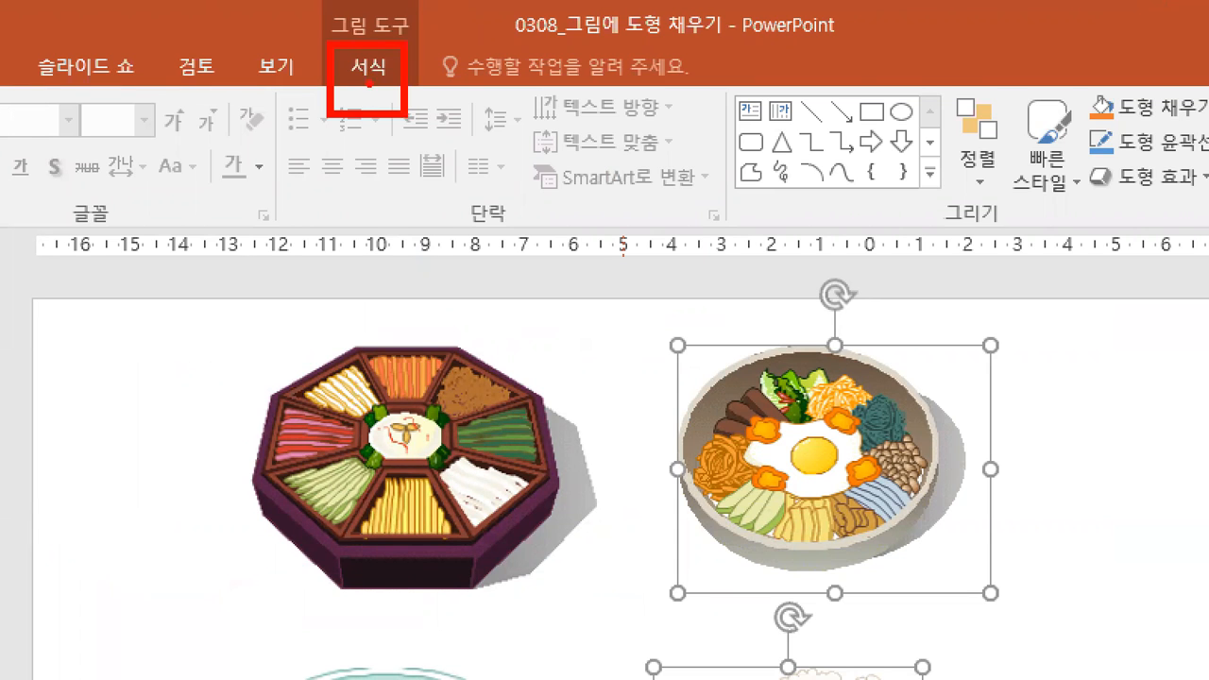
key(Escape)
click(450, 35)
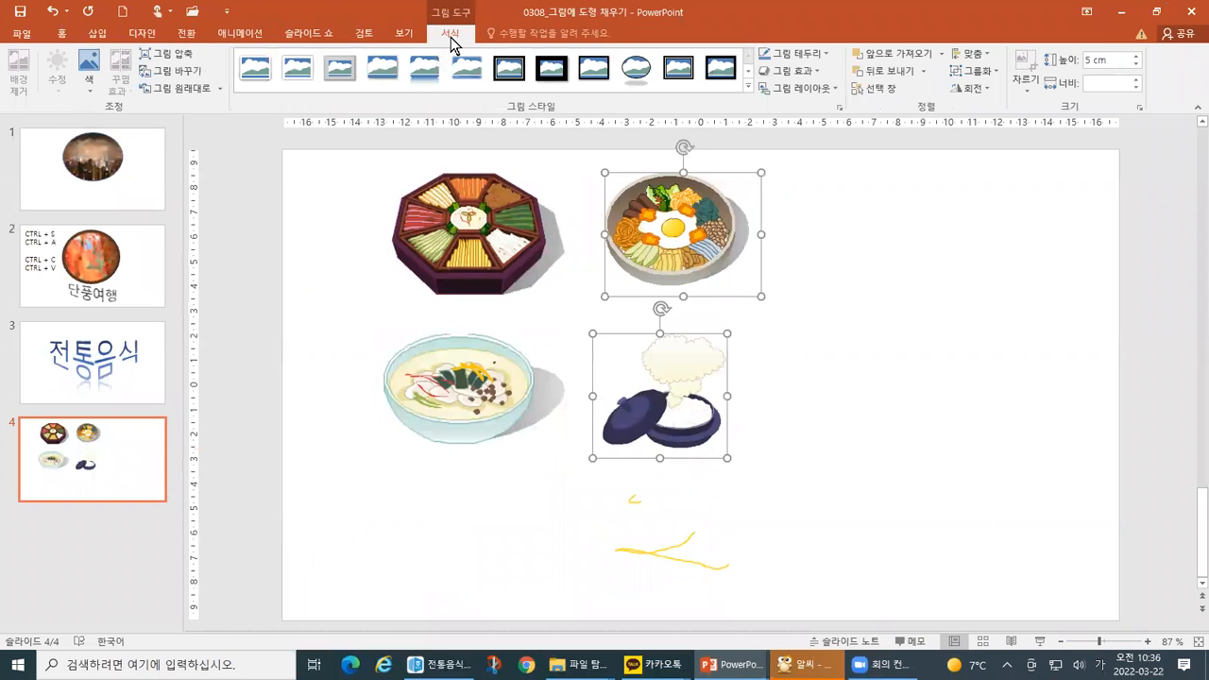
- Frame 맞춤 in red and show its alignment options for the bibimbap bowl and rice pot
key(ctrl+1)
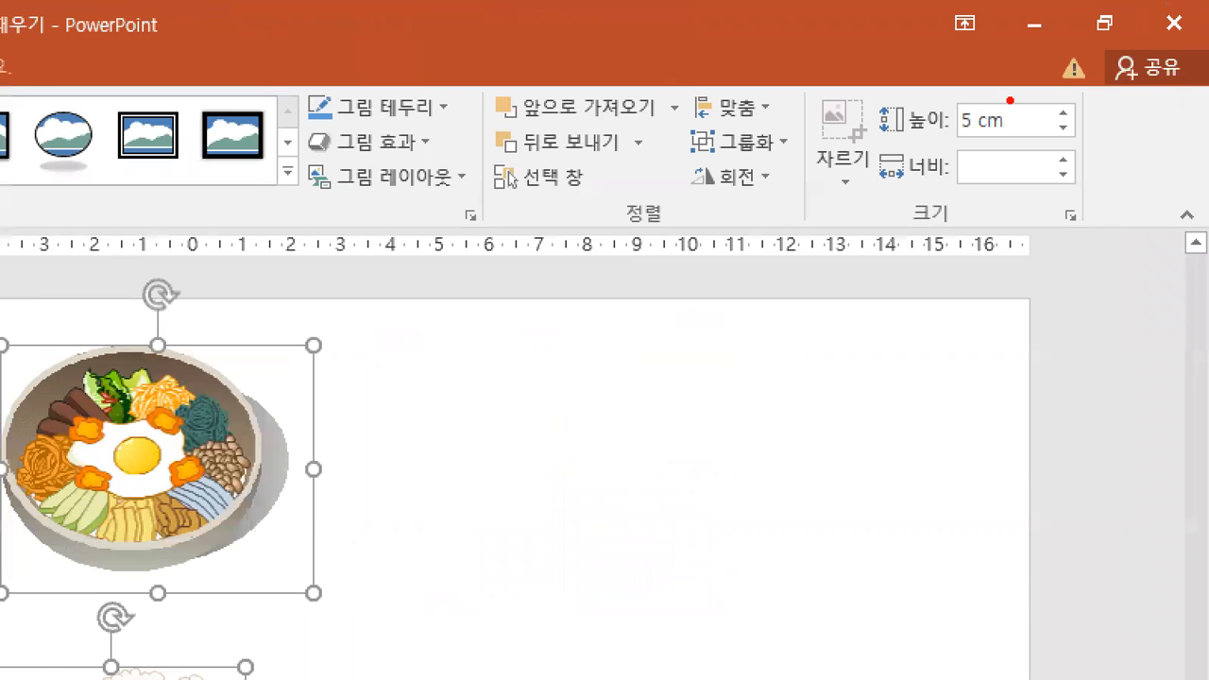
drag(687, 80, 794, 131)
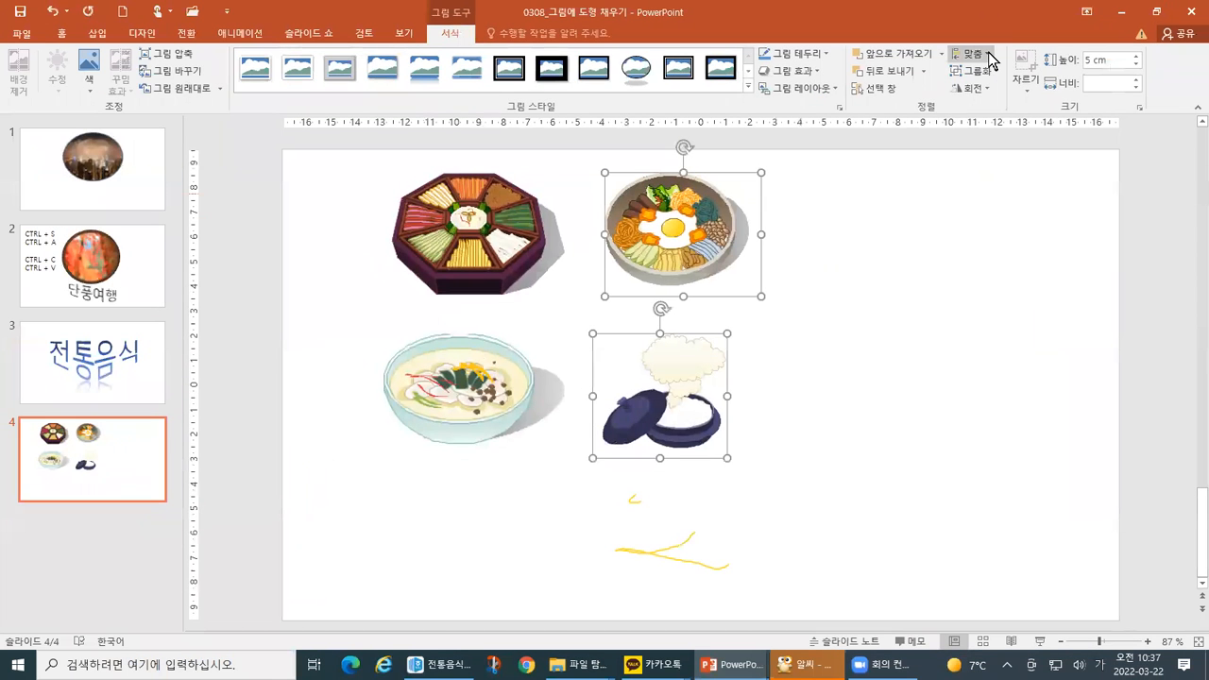
click(740, 108)
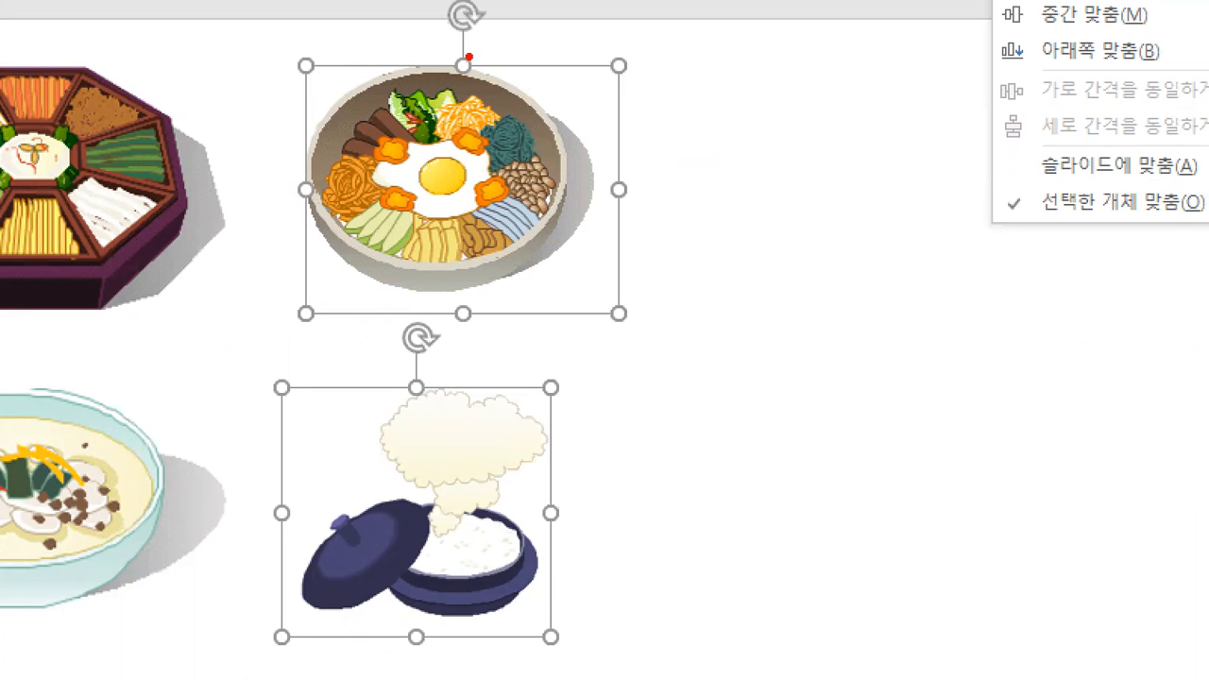
- Tick the upper and lower centre handles of the bibimbap bowl and rice pot, and frame the offset between their centres in red
drag(458, 49, 482, 40)
mouse_move(456, 294)
mouse_down()
mouse_move(460, 305)
mouse_move(476, 293)
mouse_up()
drag(407, 375, 429, 368)
mouse_move(408, 616)
mouse_down()
mouse_move(416, 639)
mouse_move(431, 620)
mouse_up()
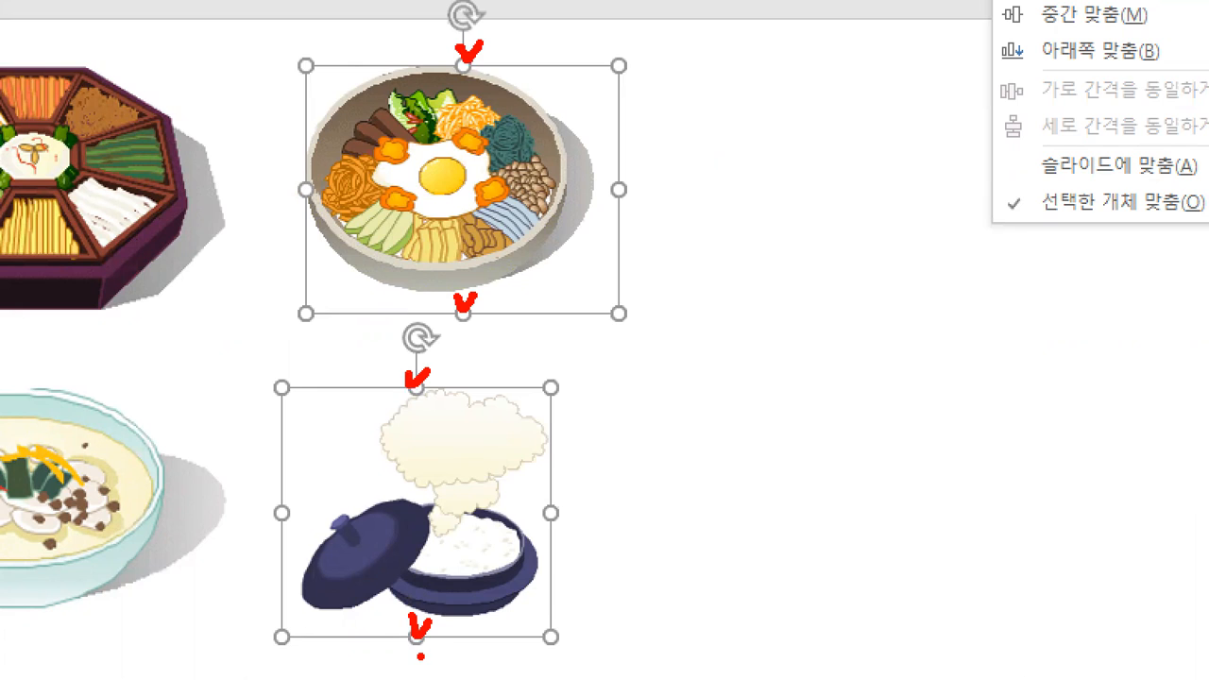
drag(469, 32, 417, 678)
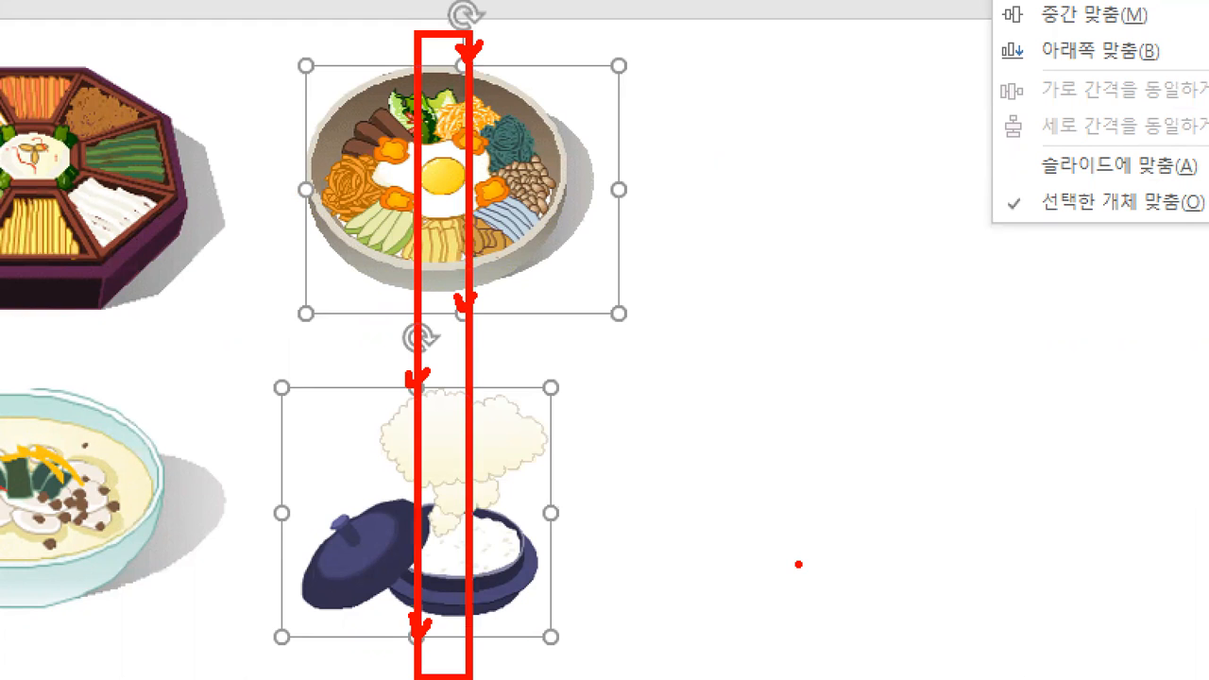
key(Escape)
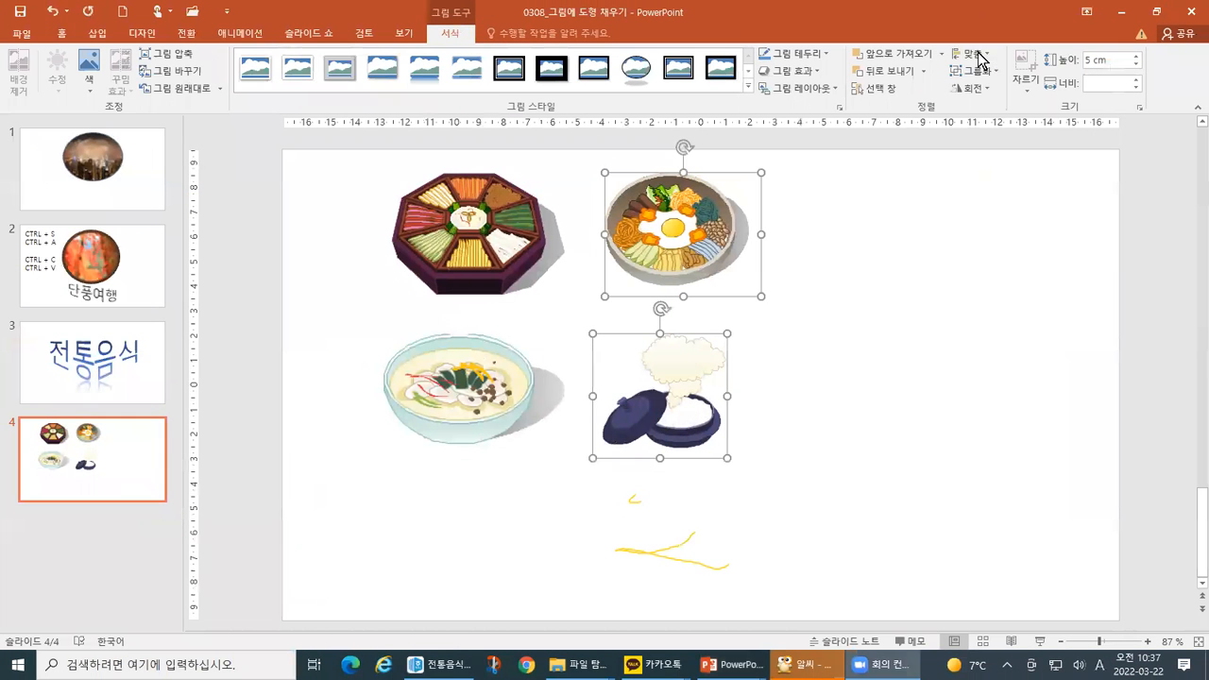
- Show the alignment options for the selected bibimbap bowl and rice pot and frame 가운데 맞춤 in red
click(972, 54)
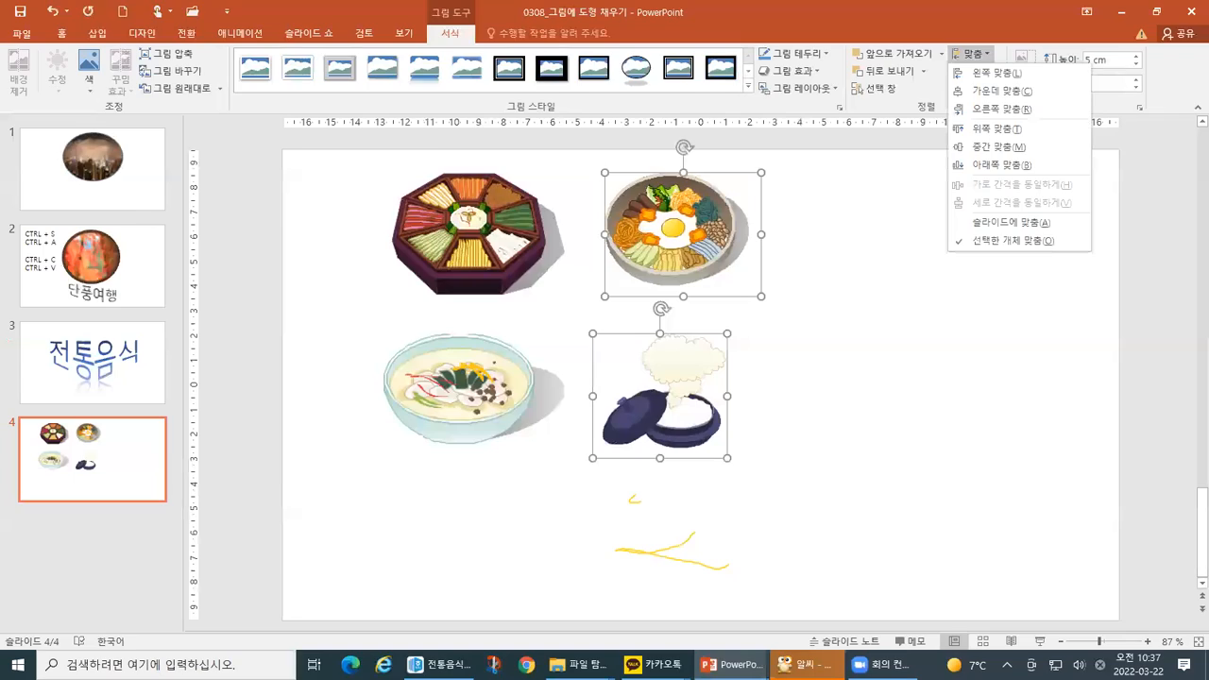
key(ctrl+1)
drag(837, 157, 1094, 197)
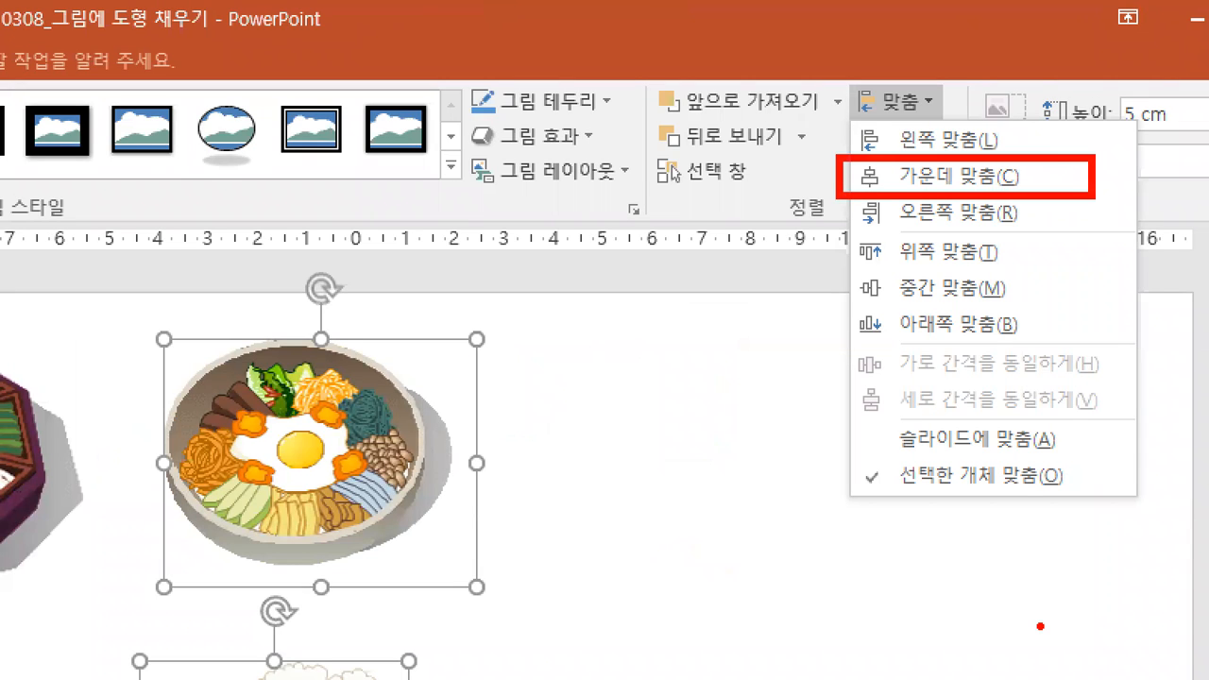
- Add red checks at the bibimbap bowl's upper and lower centre handles and the rice pot's upper one
mouse_move(304, 315)
mouse_down()
mouse_move(312, 323)
mouse_move(338, 306)
mouse_up()
mouse_move(310, 565)
mouse_down()
mouse_move(321, 585)
mouse_move(345, 557)
mouse_up()
mouse_move(261, 637)
mouse_down()
mouse_move(266, 666)
mouse_move(289, 633)
mouse_up()
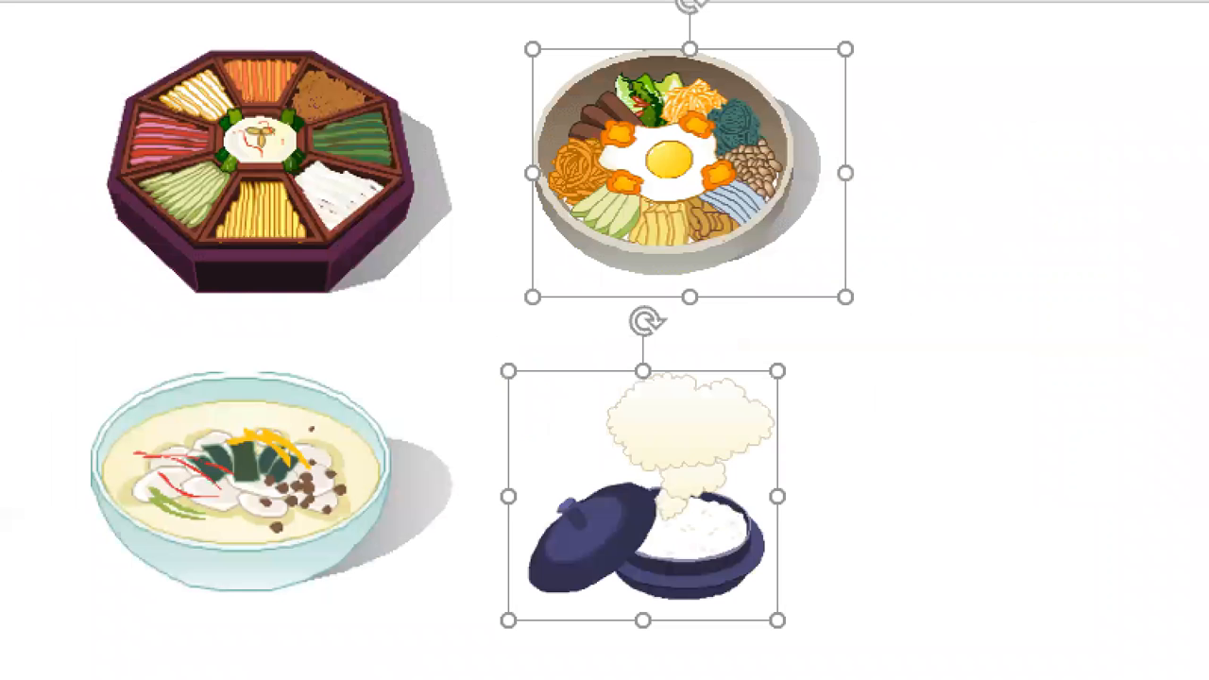
- Draw separate red vertical centre lines through the bibimbap bowl and the rice pot, redrawing the rice pot's line
drag(689, 39, 691, 317)
drag(641, 359, 640, 641)
key(ctrl+z)
drag(639, 342, 639, 648)
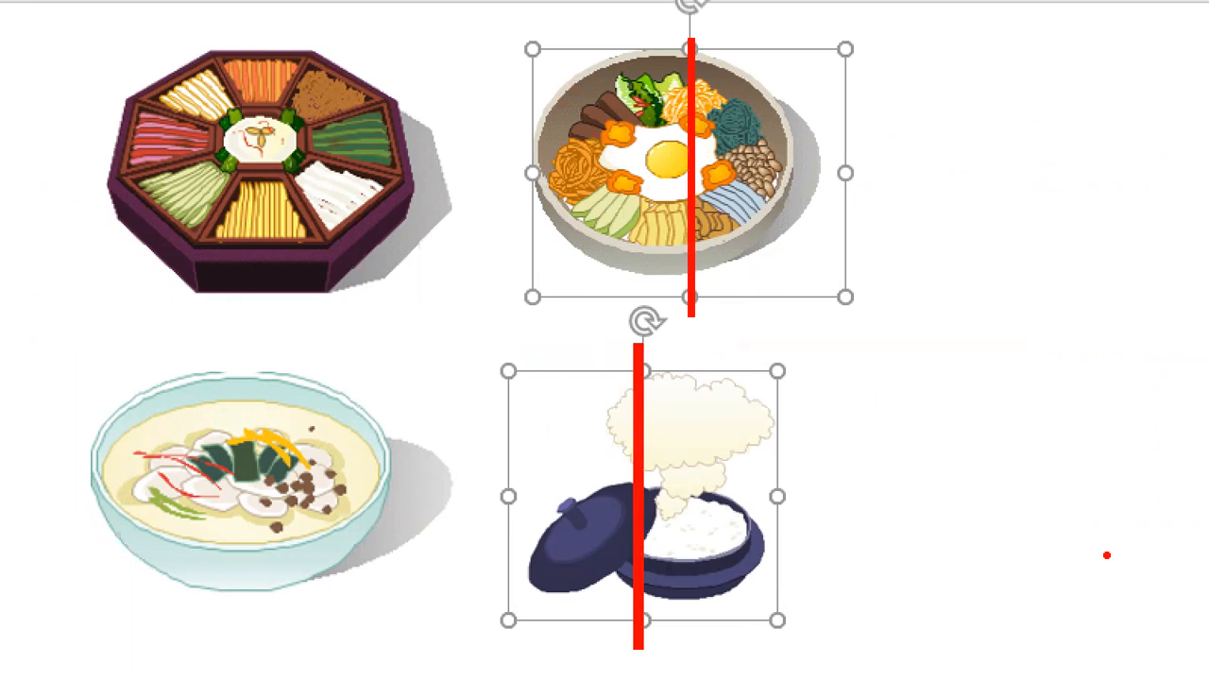
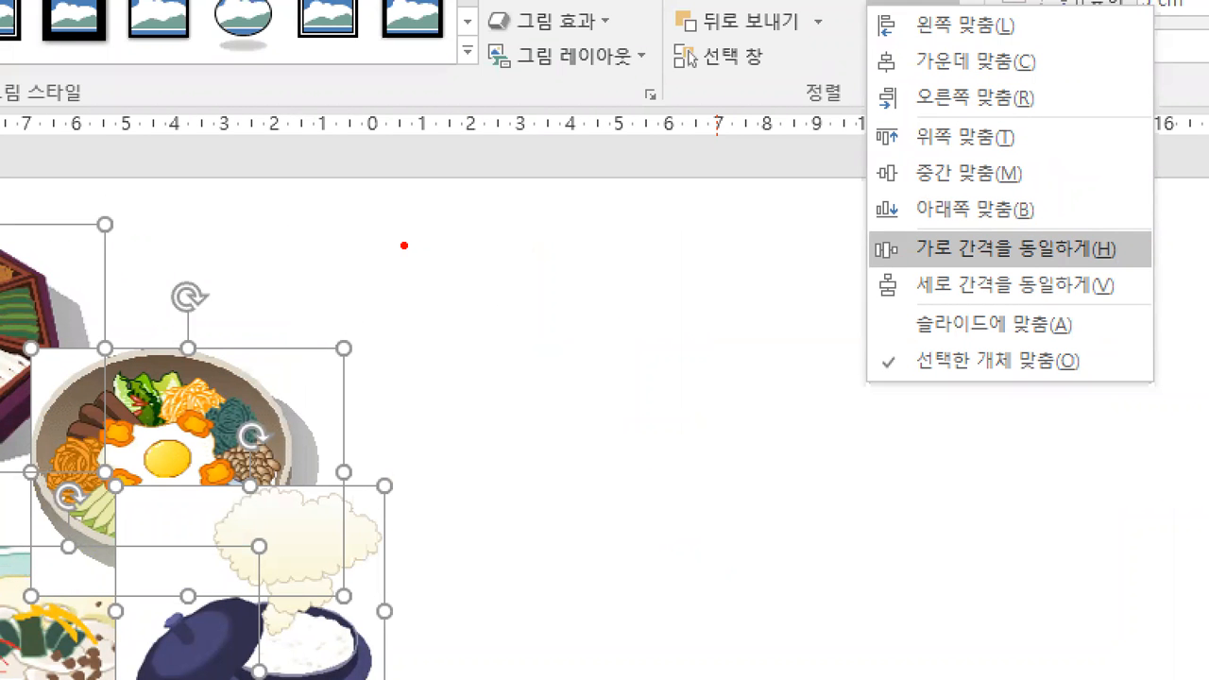
- Complete a row of four unevenly spaced red rectangles beside the pictures and draw arcs above the gaps between them
drag(659, 264, 763, 342)
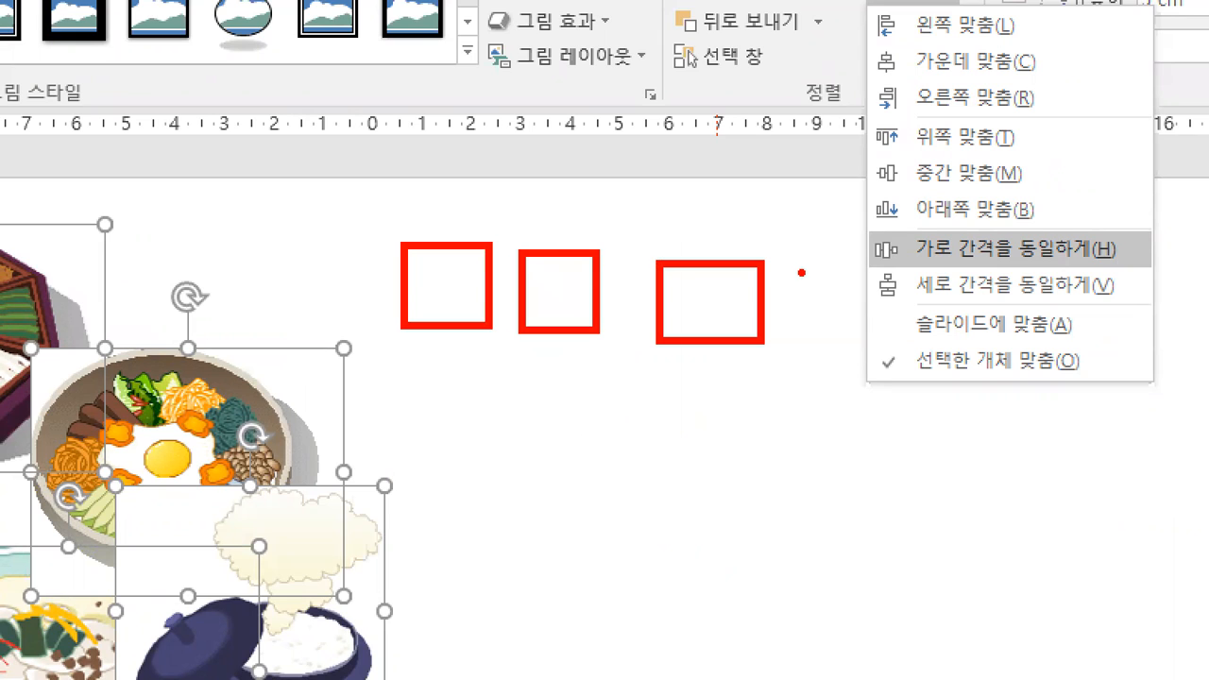
drag(777, 222, 827, 293)
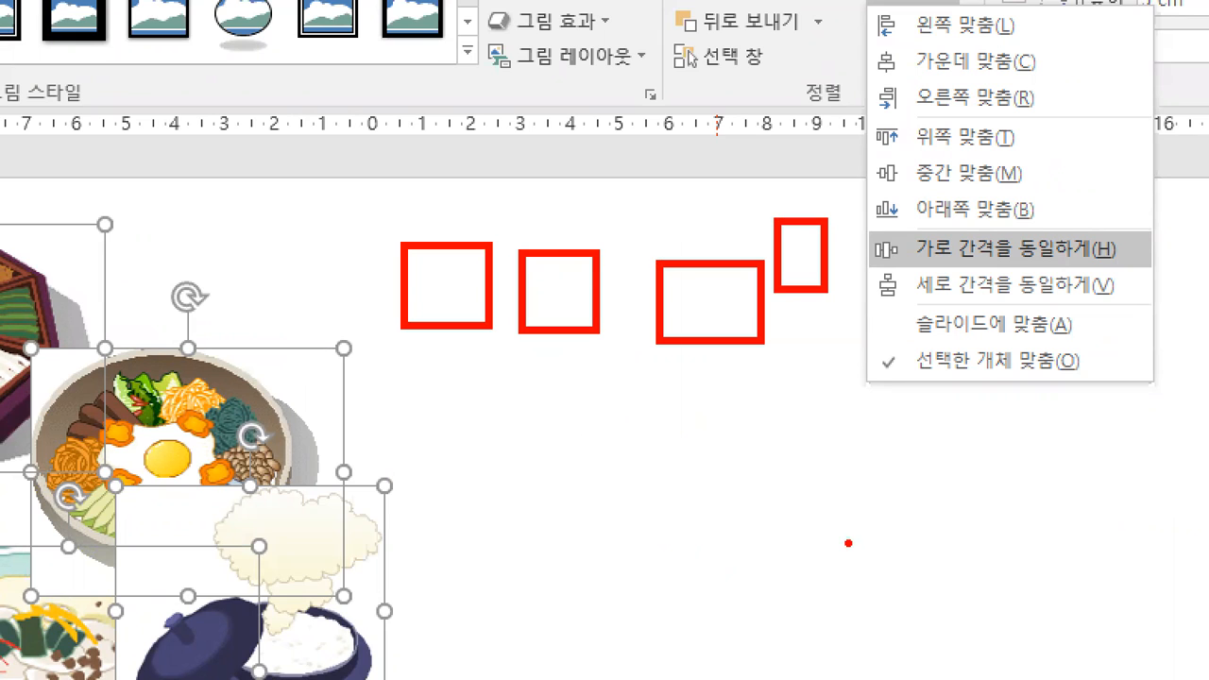
mouse_move(493, 238)
mouse_down()
mouse_move(520, 211)
mouse_move(521, 242)
mouse_up()
mouse_move(594, 245)
mouse_down()
mouse_move(628, 200)
mouse_move(658, 249)
mouse_up()
mouse_move(753, 248)
mouse_down()
mouse_move(768, 201)
mouse_move(776, 217)
mouse_up()
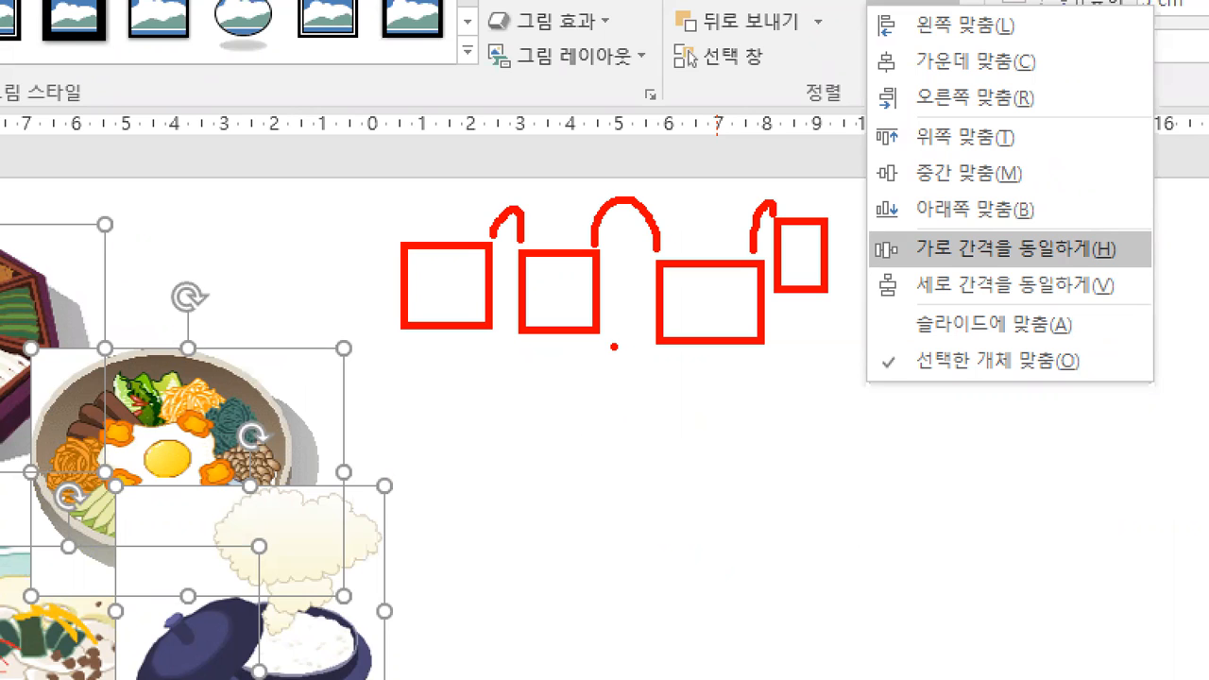
- Draw red arcs beneath the gaps between the rectangles and tick 가로 간격을 동일하게
drag(614, 346, 657, 346)
drag(762, 349, 766, 369)
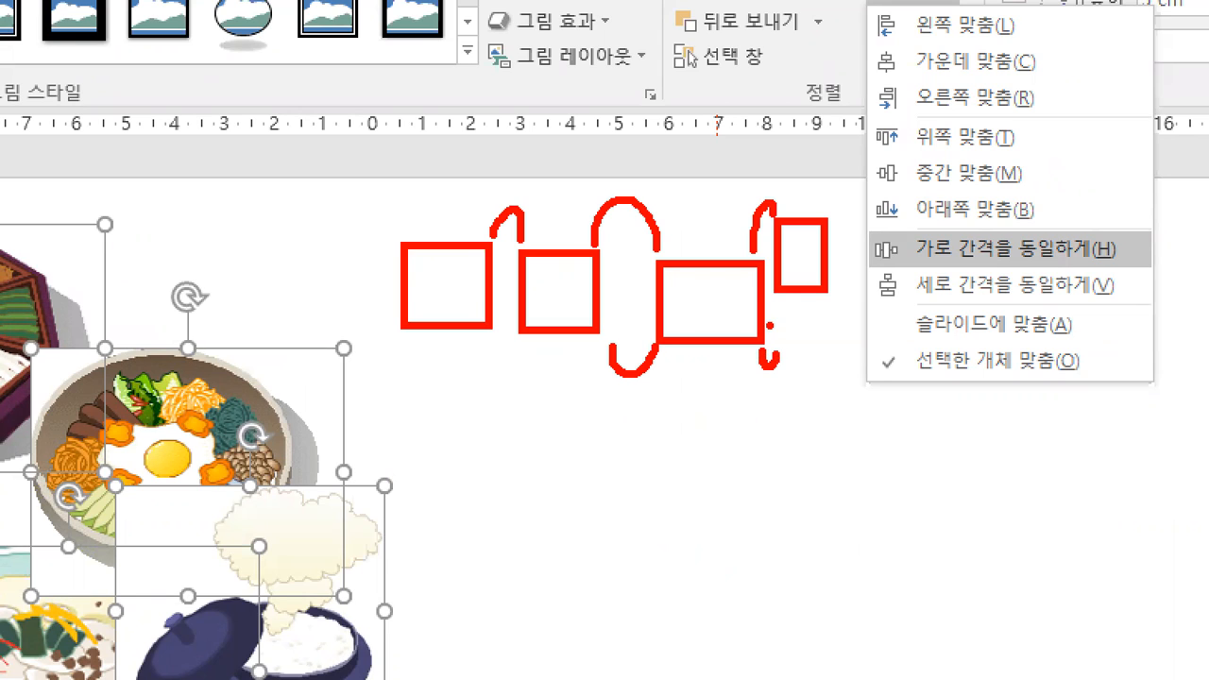
drag(492, 334, 512, 341)
drag(1066, 212, 1092, 200)
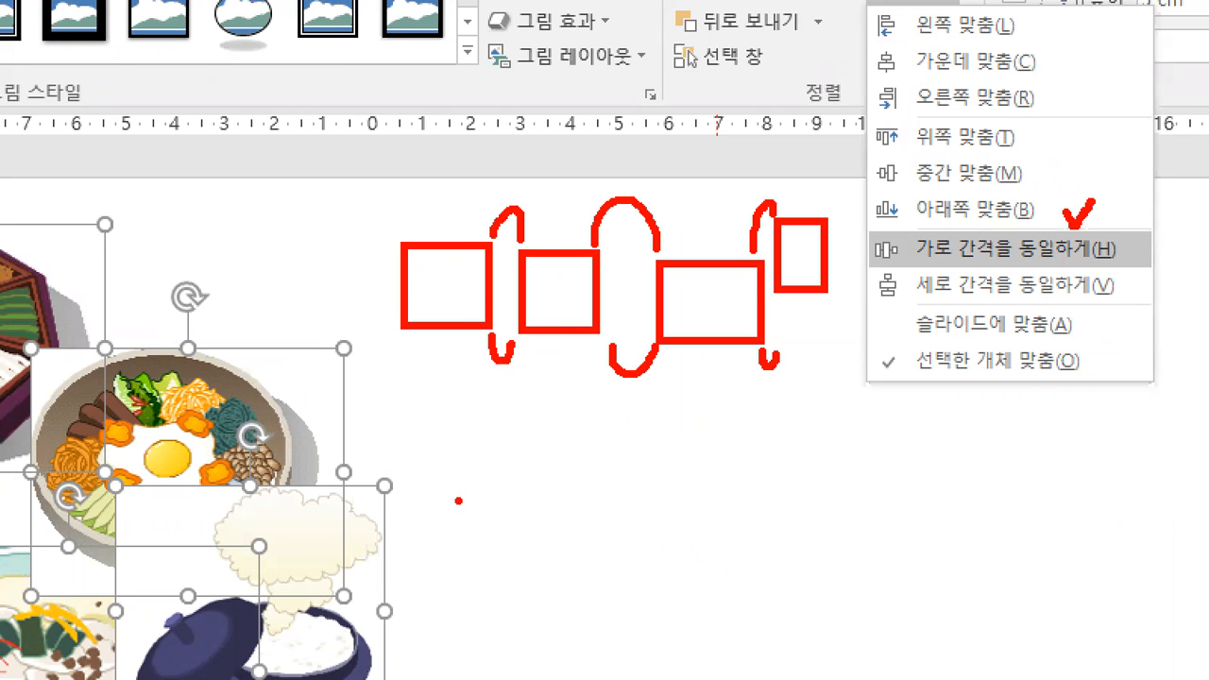
key(Escape)
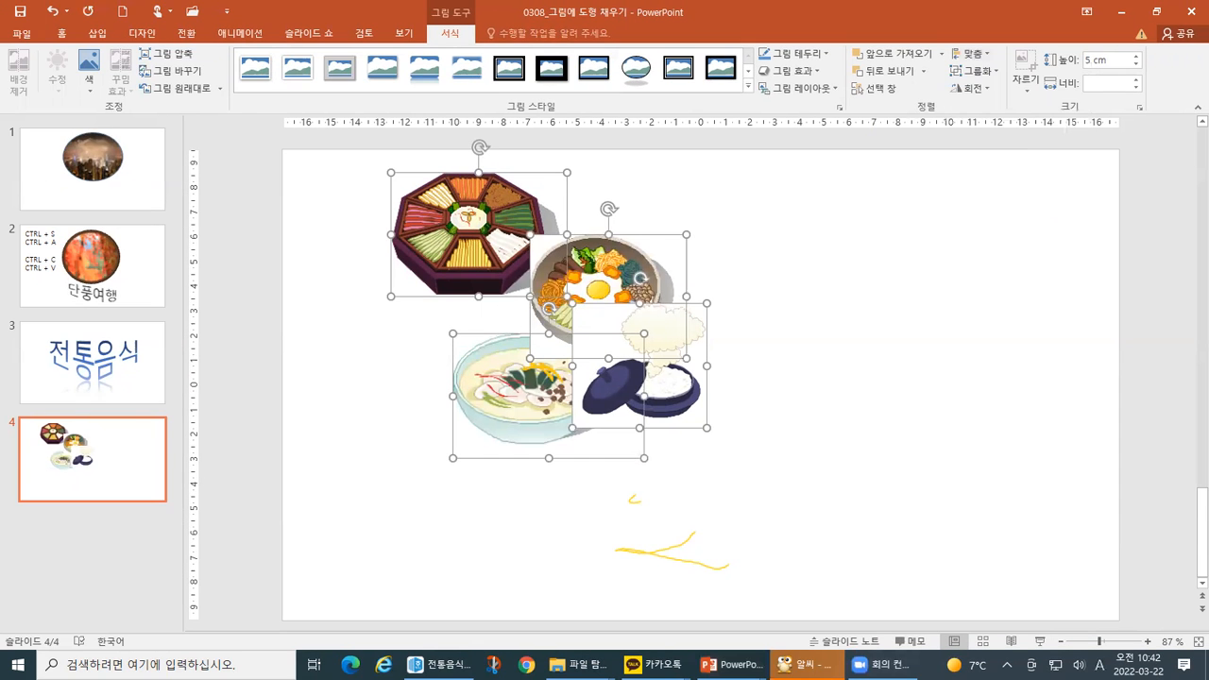
- Frame the octagonal platter, the bibimbap bowl and the rice pot each with a red rectangle
key(ctrl+1)
click(527, 282)
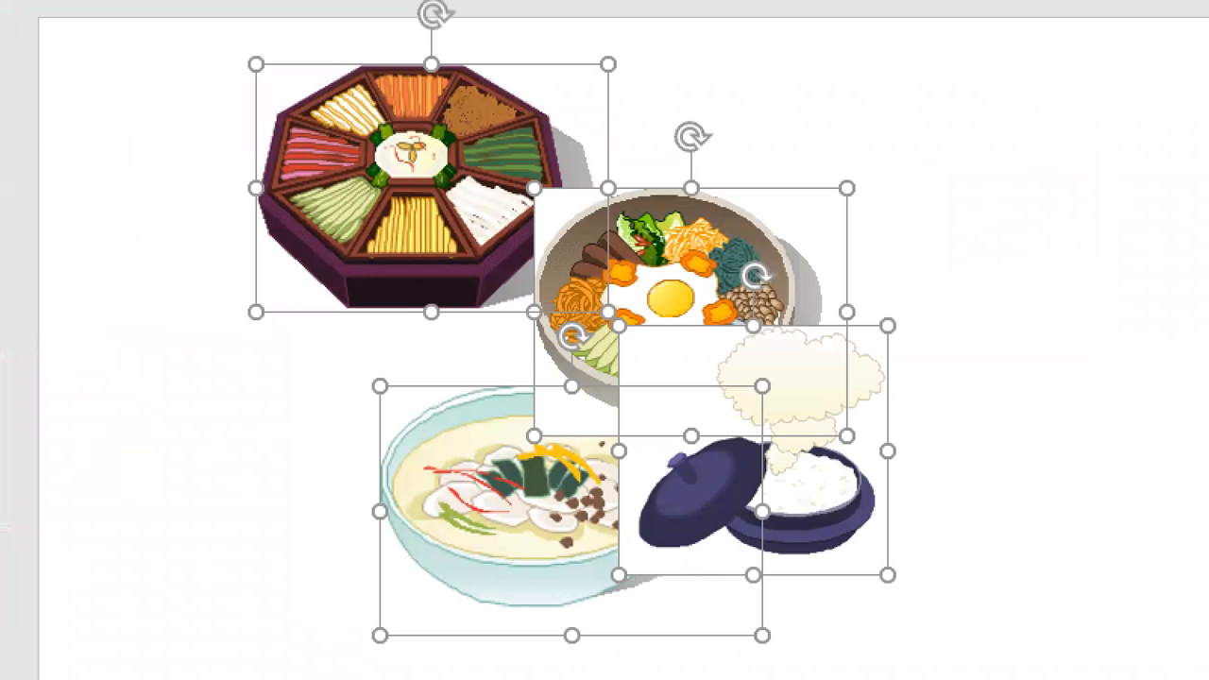
drag(244, 60, 614, 307)
drag(529, 187, 849, 436)
drag(621, 326, 888, 573)
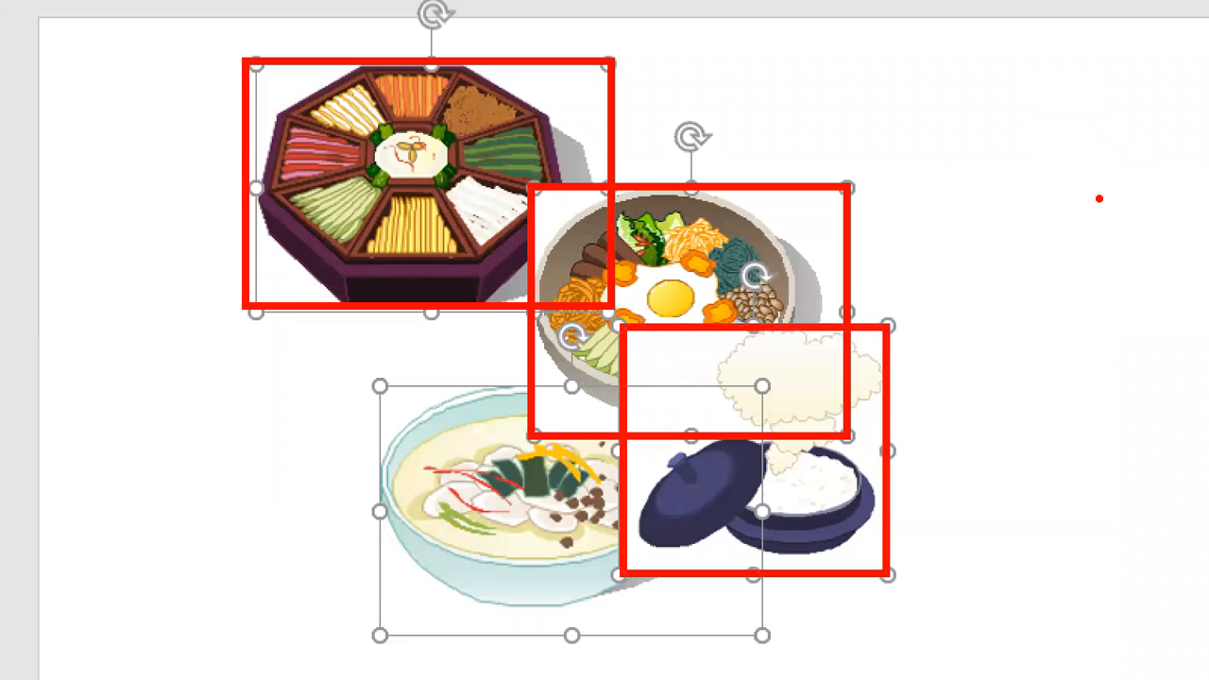
key(Escape)
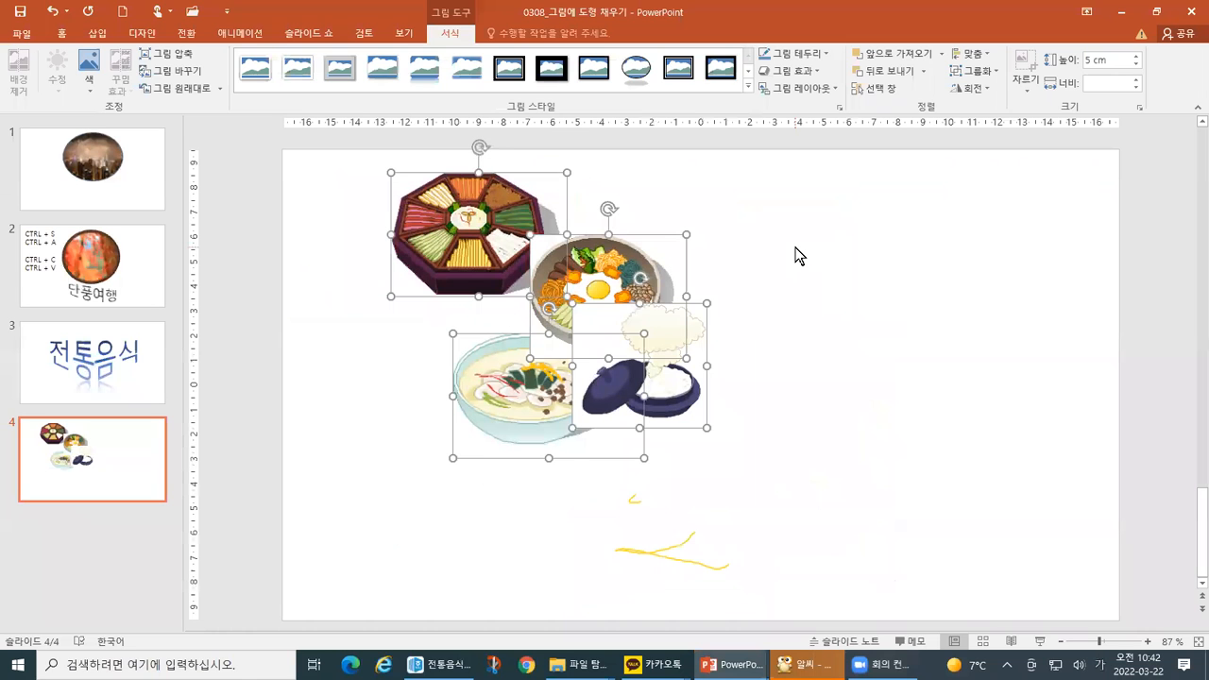
- Undo the last picture spacing change, and frame and tick in red the overlap between the octagonal platter and the bibimbap bowl
key(ctrl+z)
key(ctrl+1)
click(480, 268)
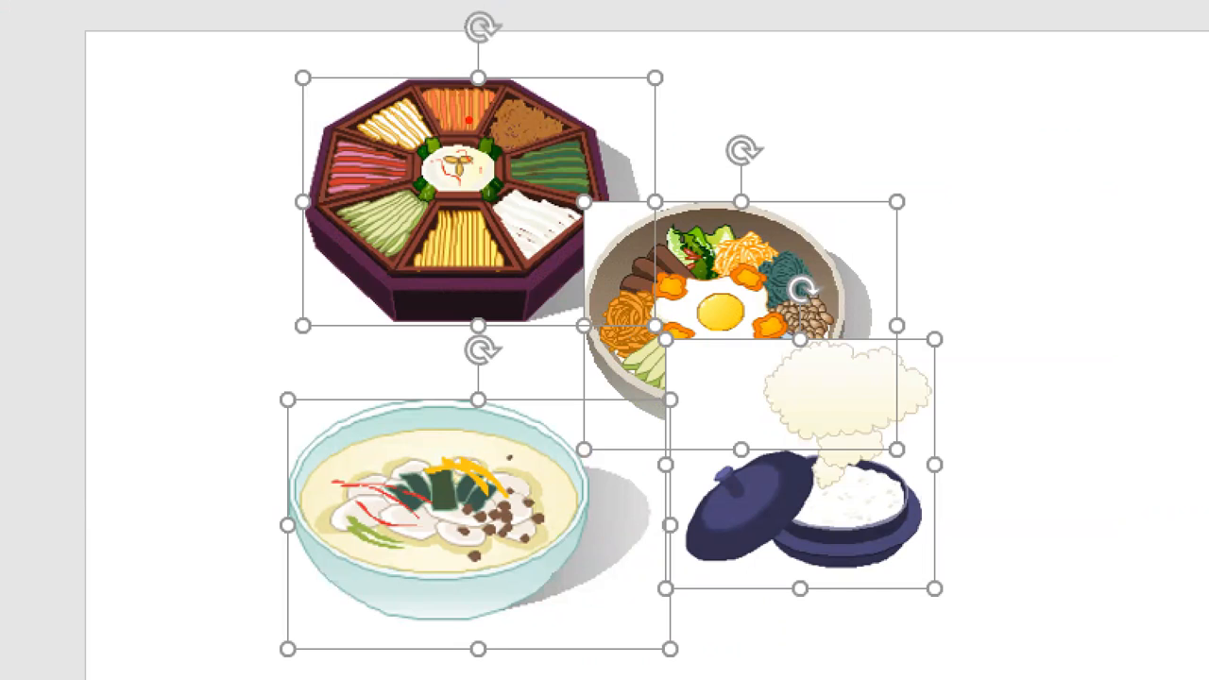
drag(582, 79, 654, 319)
mouse_move(547, 38)
mouse_down()
mouse_move(549, 49)
mouse_move(572, 43)
mouse_up()
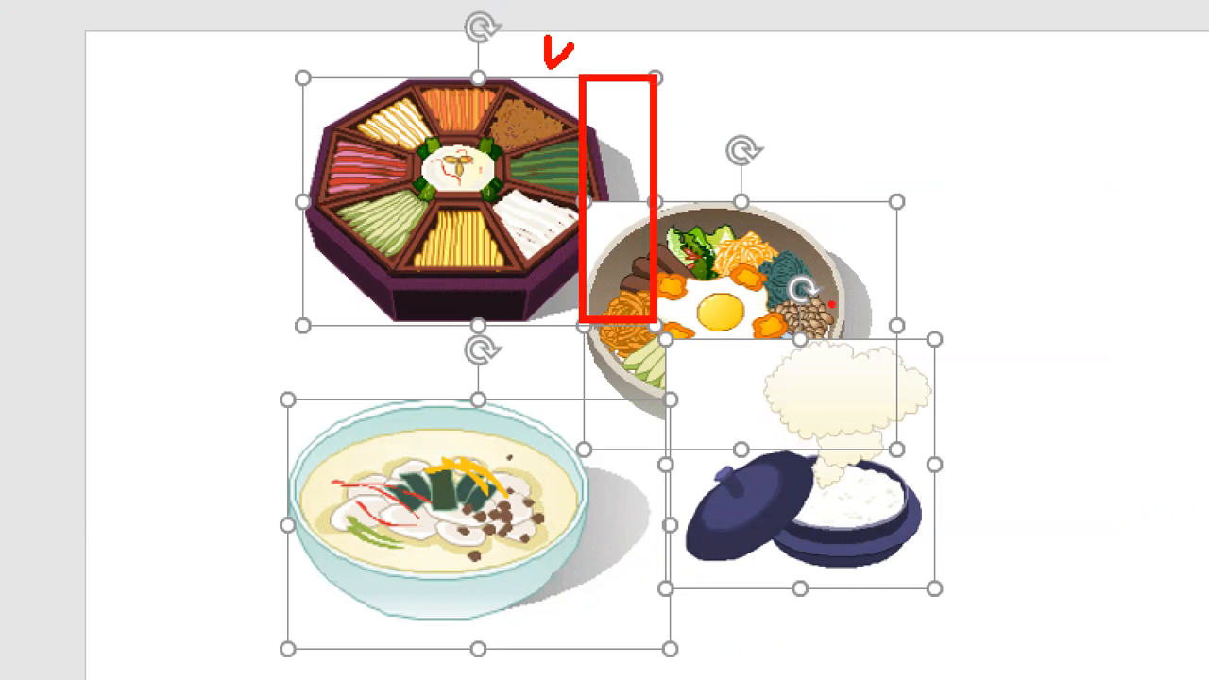
- Tick the bibimbap bowl in red and draw an arc inside the framed overlap with the octagonal platter
mouse_move(815, 189)
mouse_down()
mouse_move(831, 202)
mouse_move(847, 186)
mouse_up()
mouse_move(588, 101)
mouse_down()
mouse_move(626, 121)
mouse_move(650, 98)
mouse_up()
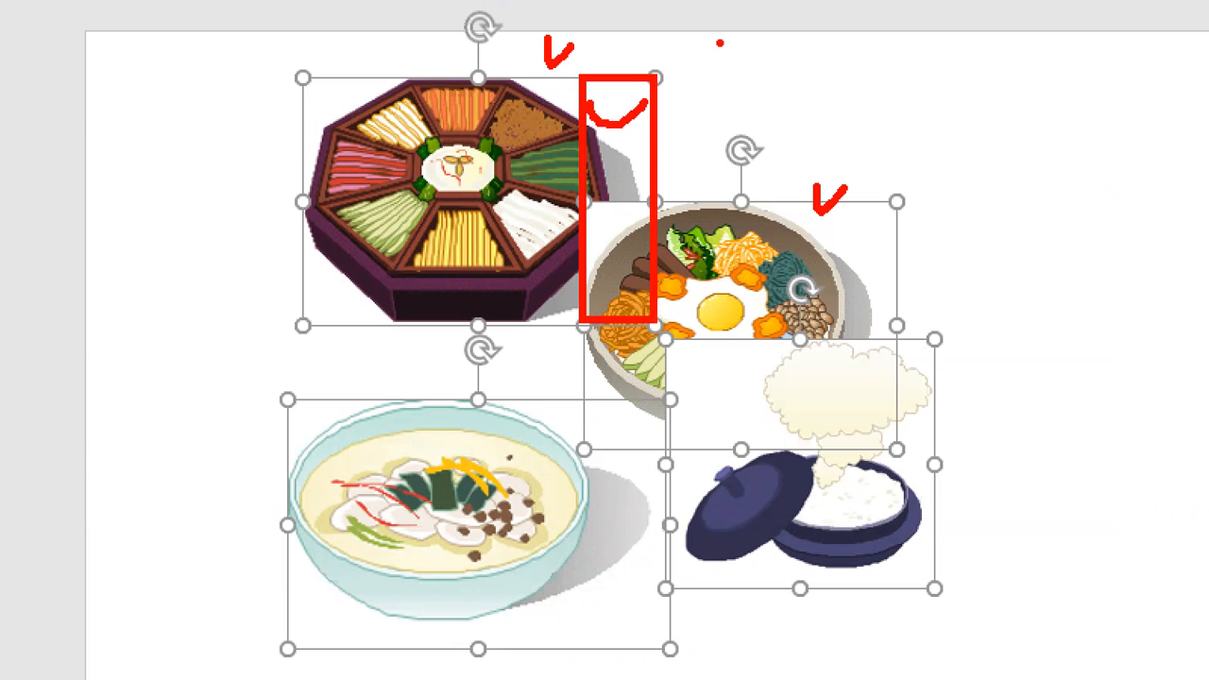
key(Escape)
- Select the octagonal platter, the bibimbap bowl and the rice pot together, leaving out the soup bowl
click(471, 245)
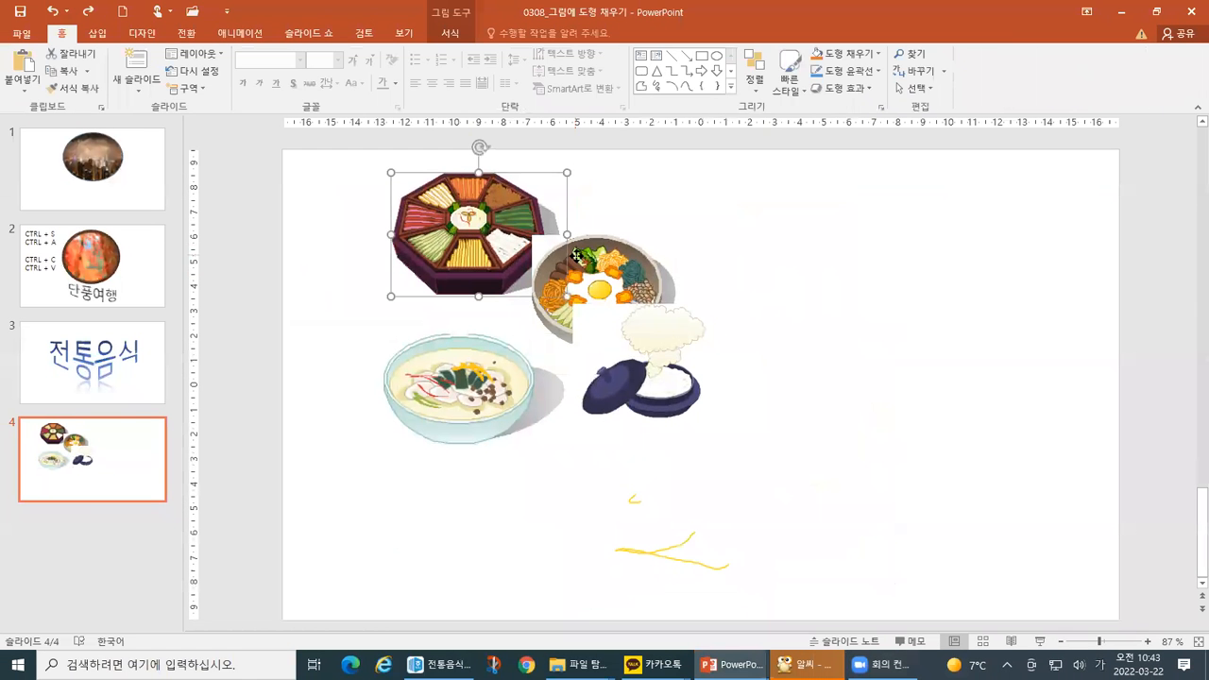
shift+click(576, 255)
shift+click(680, 387)
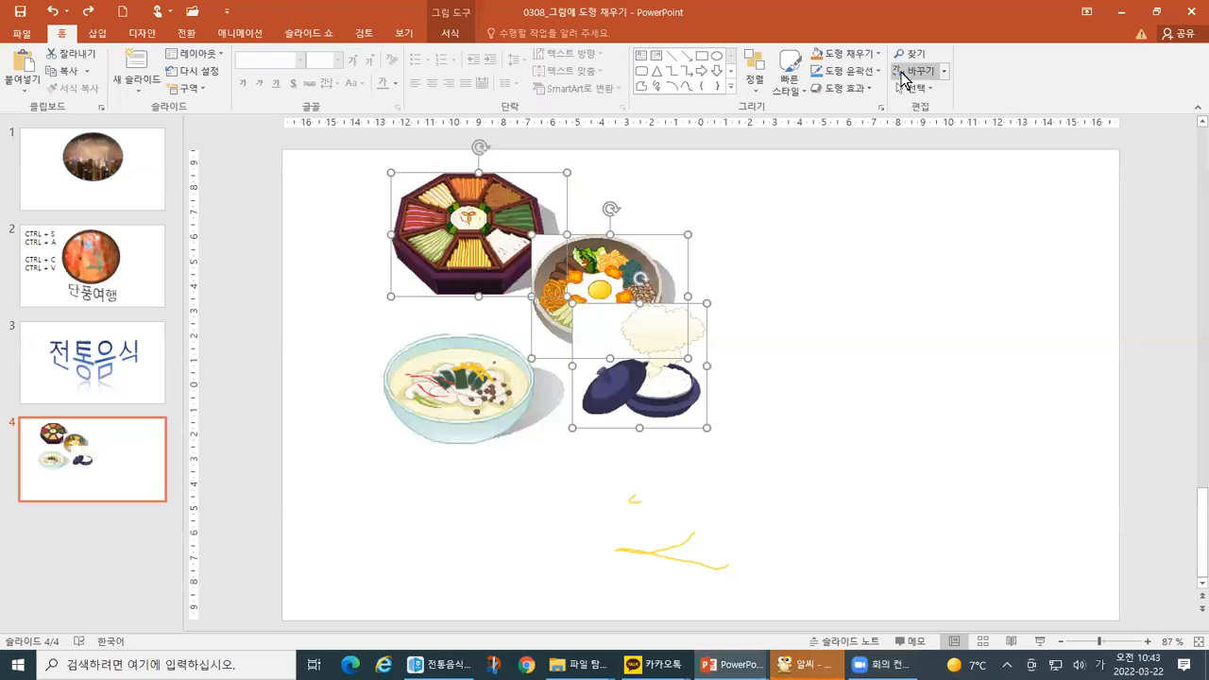
- Try 가로 간격을 동일하게 on the three selected pictures and undo it
click(448, 34)
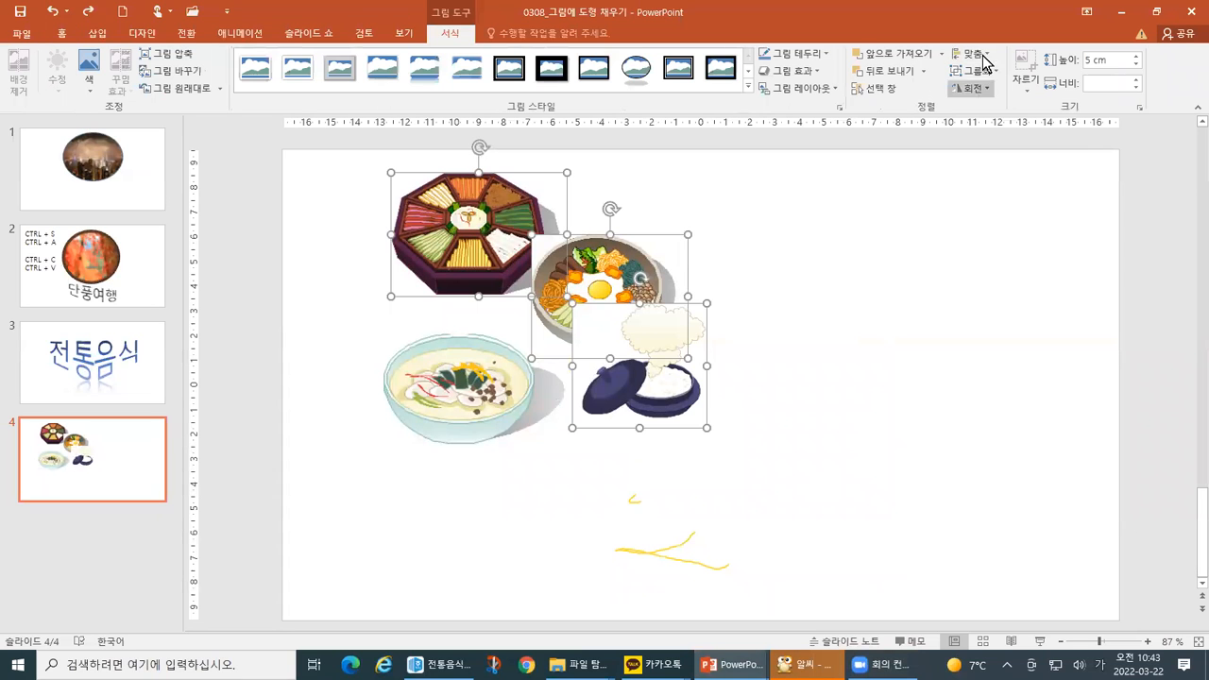
click(986, 63)
click(998, 192)
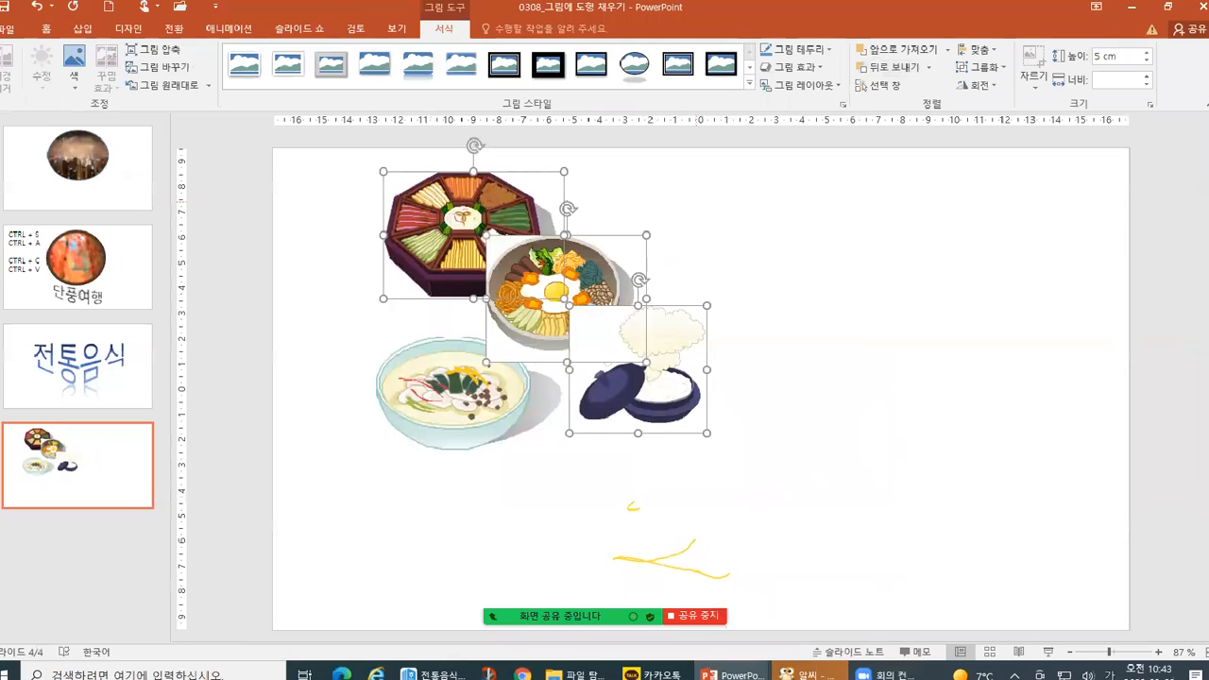
key(ctrl+z)
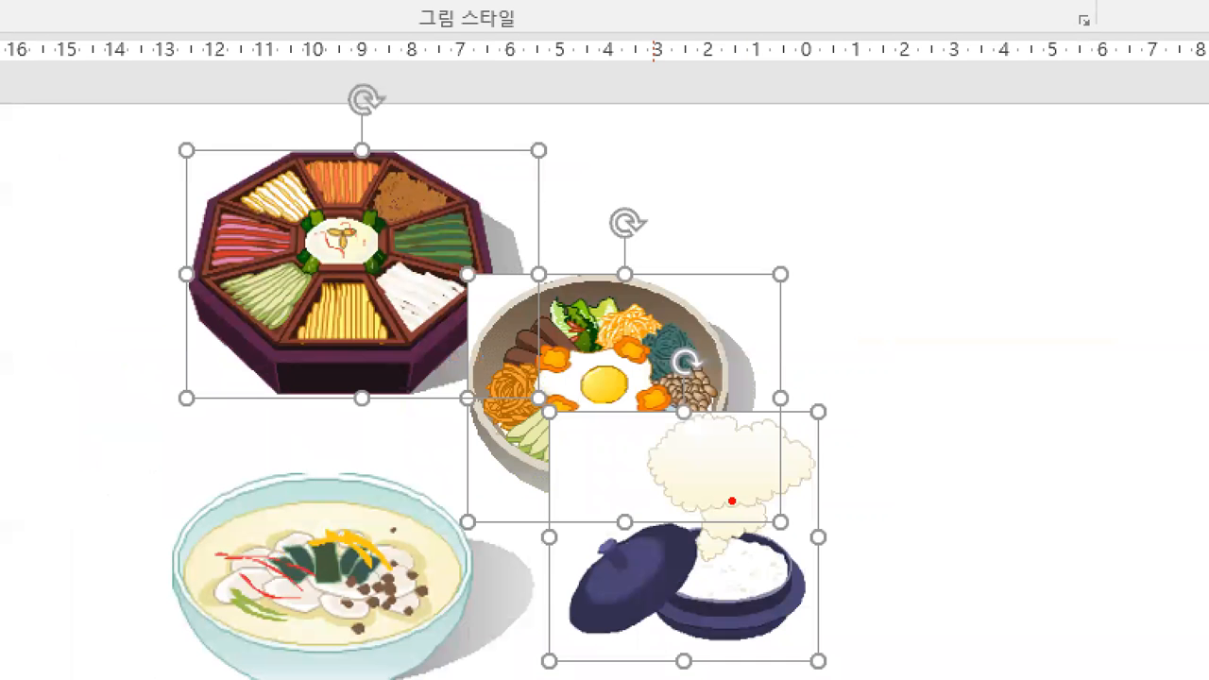
- Put small red marks on the platter, bibimbap bowl and rice pot, and strike a red line across the soup bowl's edge
mouse_move(467, 178)
mouse_down()
mouse_move(471, 193)
mouse_move(482, 186)
mouse_up()
drag(668, 335, 674, 346)
drag(703, 433, 720, 445)
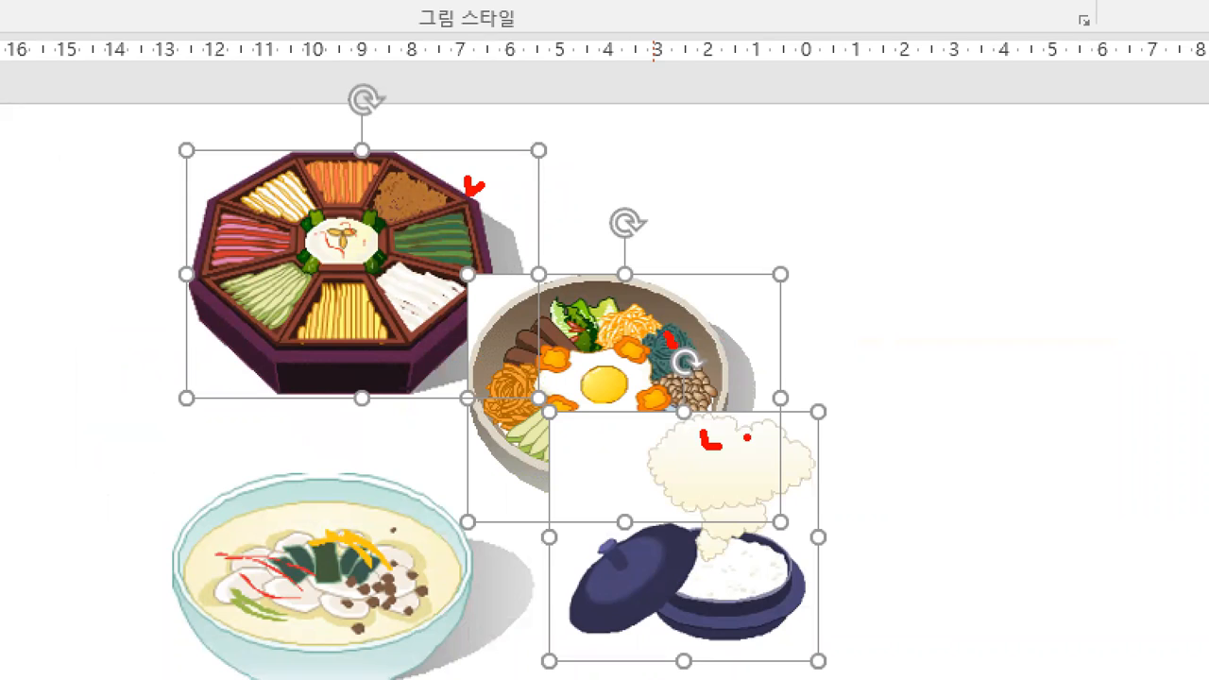
drag(216, 507, 146, 586)
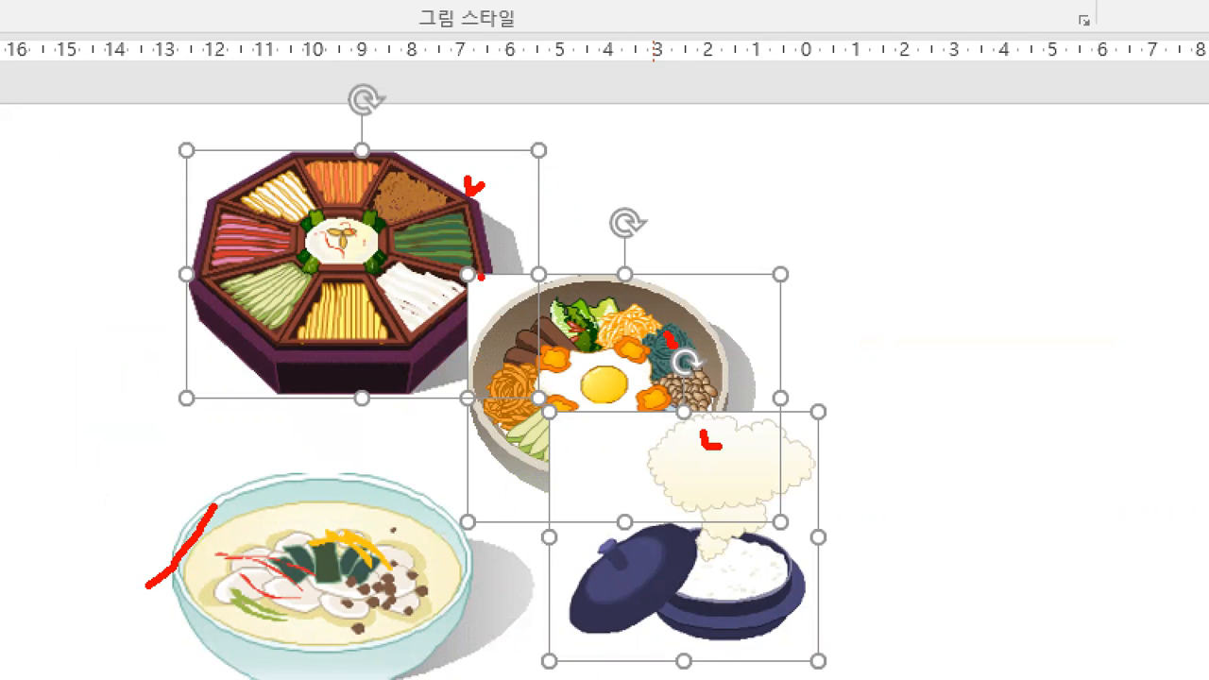
- Frame the overlap between the platter and the bibimbap bowl in red, tick both pictures and draw an arc above the frame
mouse_move(466, 267)
mouse_down()
mouse_move(537, 264)
mouse_move(466, 272)
mouse_up()
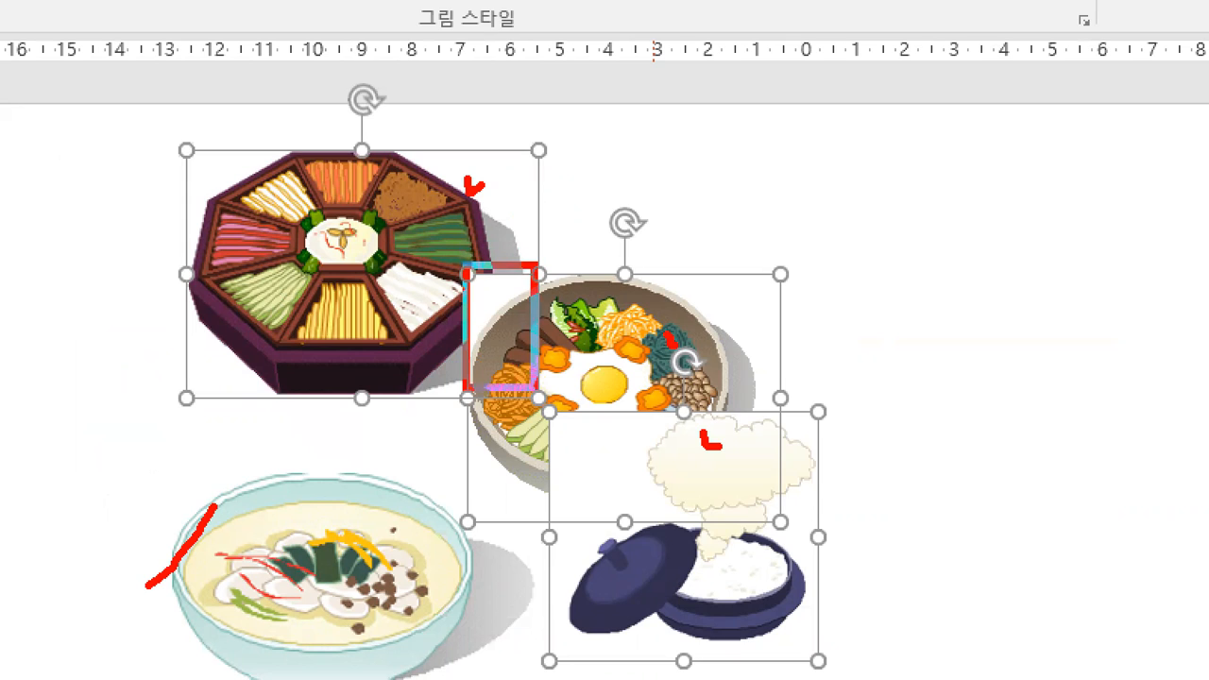
drag(490, 147, 530, 148)
mouse_move(671, 248)
mouse_down()
mouse_move(704, 251)
mouse_move(715, 238)
mouse_up()
mouse_move(467, 260)
mouse_down()
mouse_move(516, 221)
mouse_move(533, 261)
mouse_up()
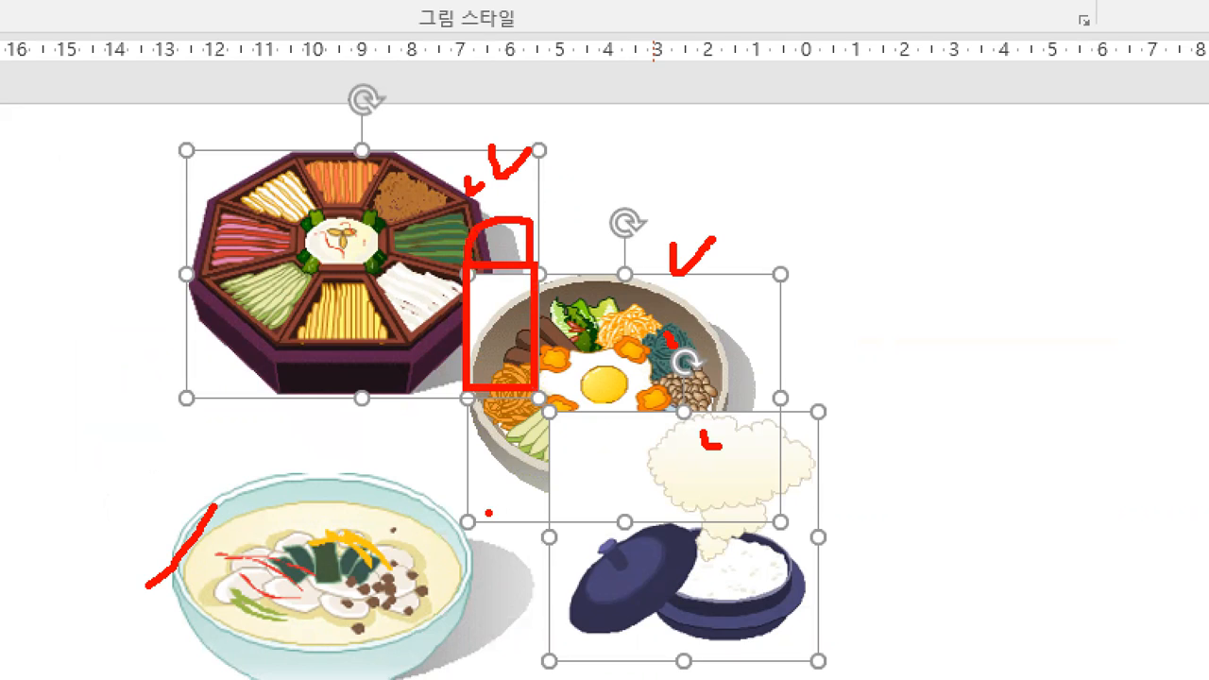
- Mark the overlap between the bibimbap bowl and the rice pot with a red arc and frame, and tick both pictures
mouse_move(552, 518)
mouse_down()
mouse_move(585, 481)
mouse_move(723, 476)
mouse_move(779, 519)
mouse_up()
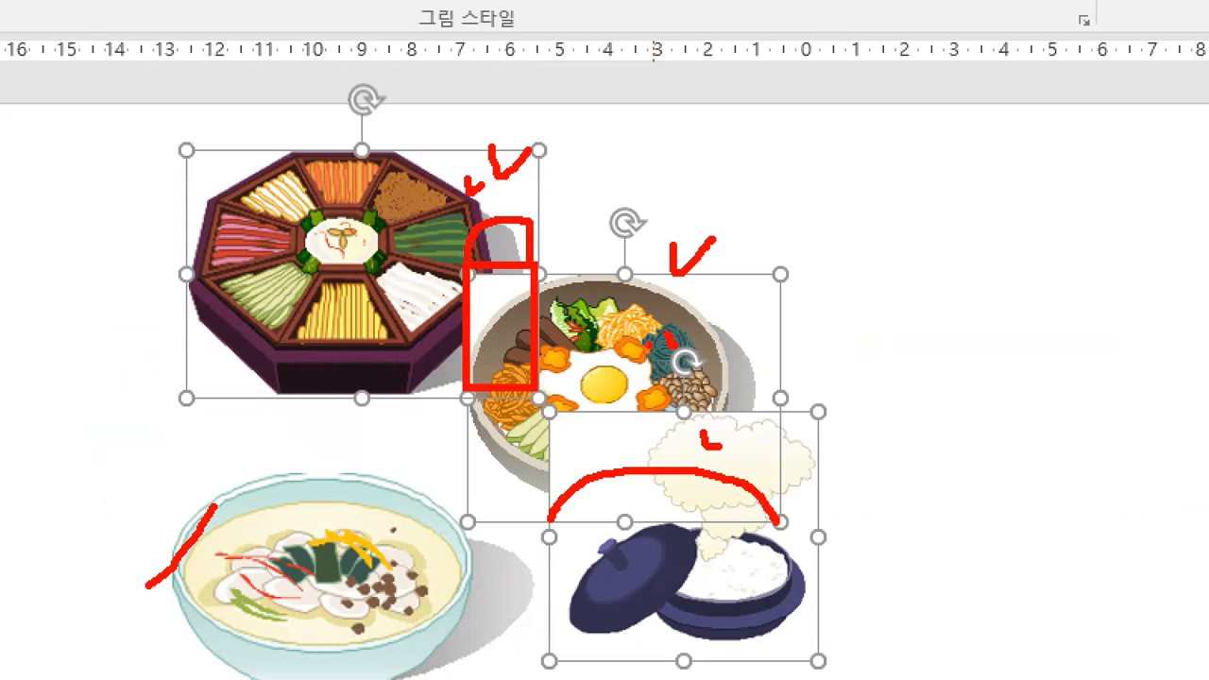
drag(722, 324, 783, 299)
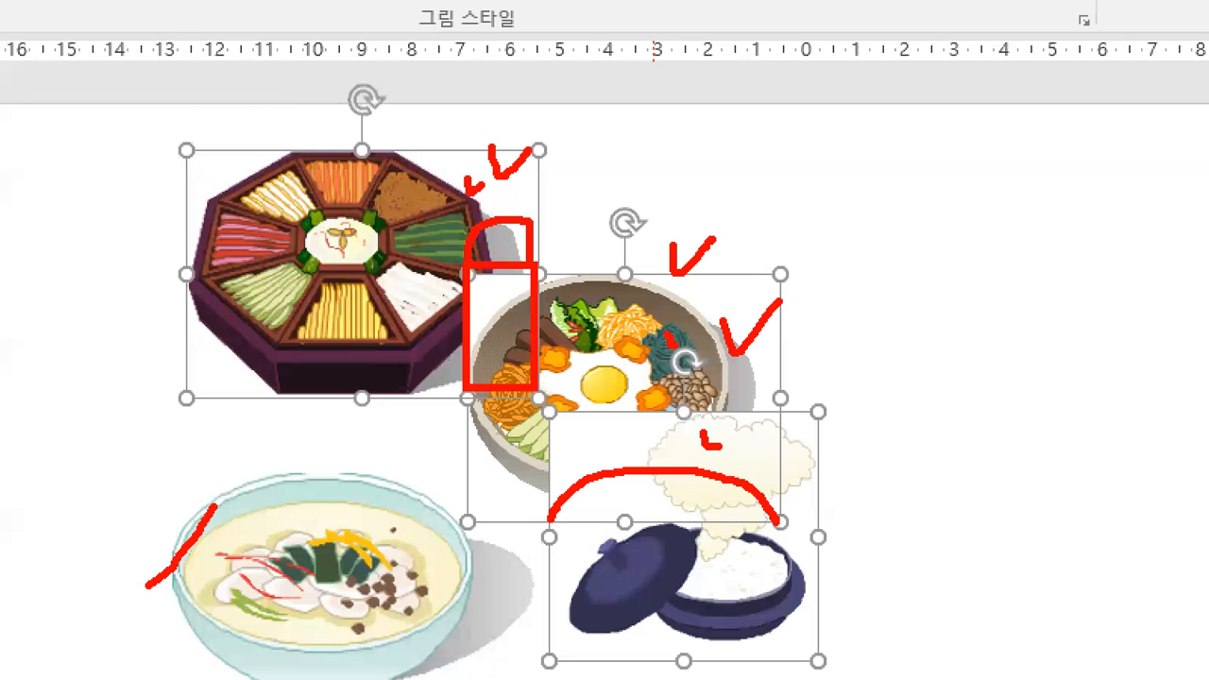
drag(742, 540, 776, 546)
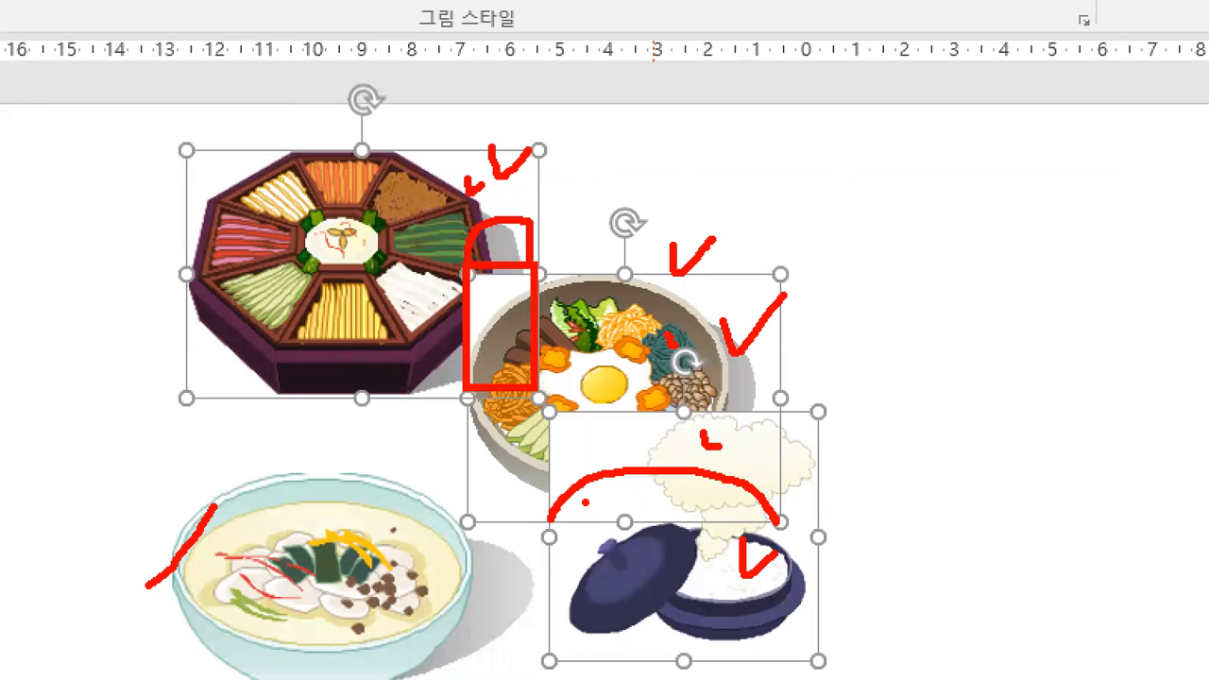
mouse_move(710, 406)
mouse_down()
mouse_move(778, 522)
mouse_move(661, 406)
mouse_up()
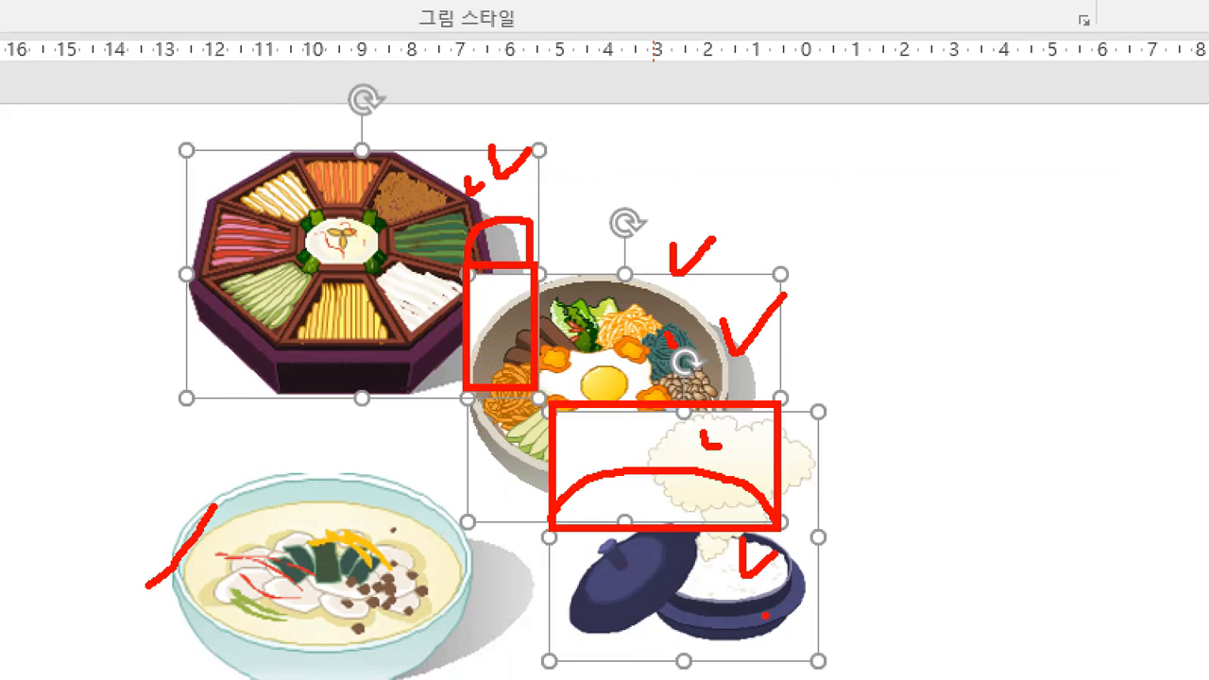
key(Escape)
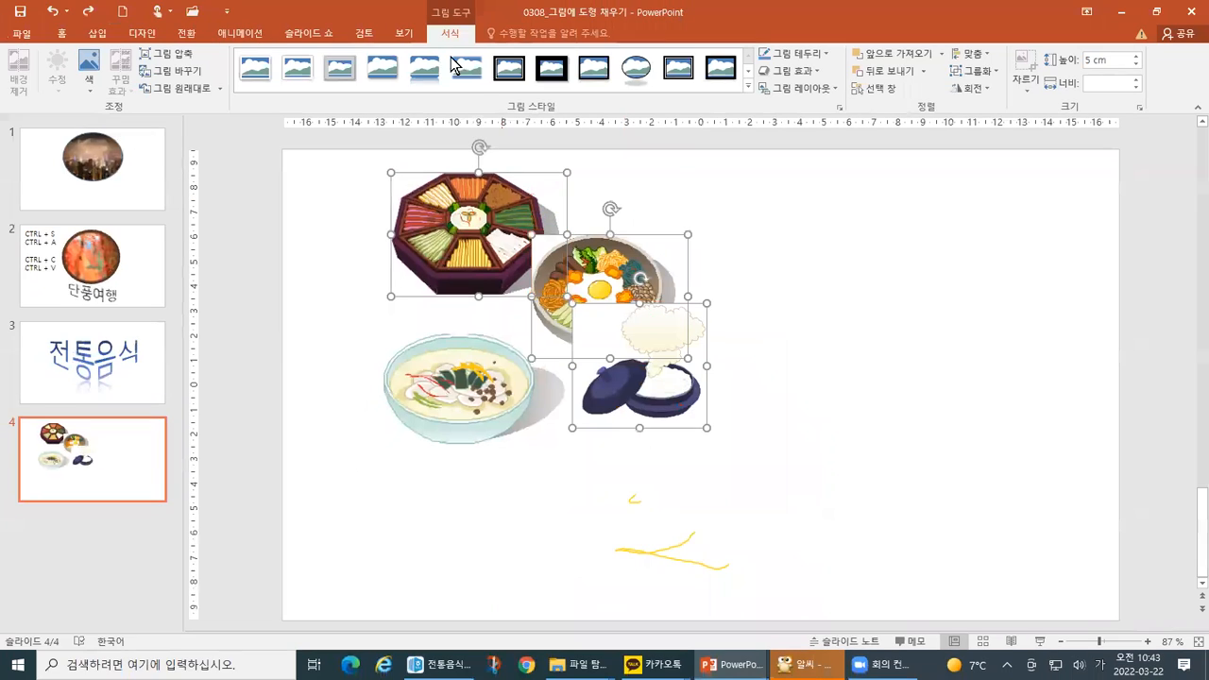
- Equalise the horizontal spacing of the three selected pictures with 가로 간격을 동일하게
click(993, 55)
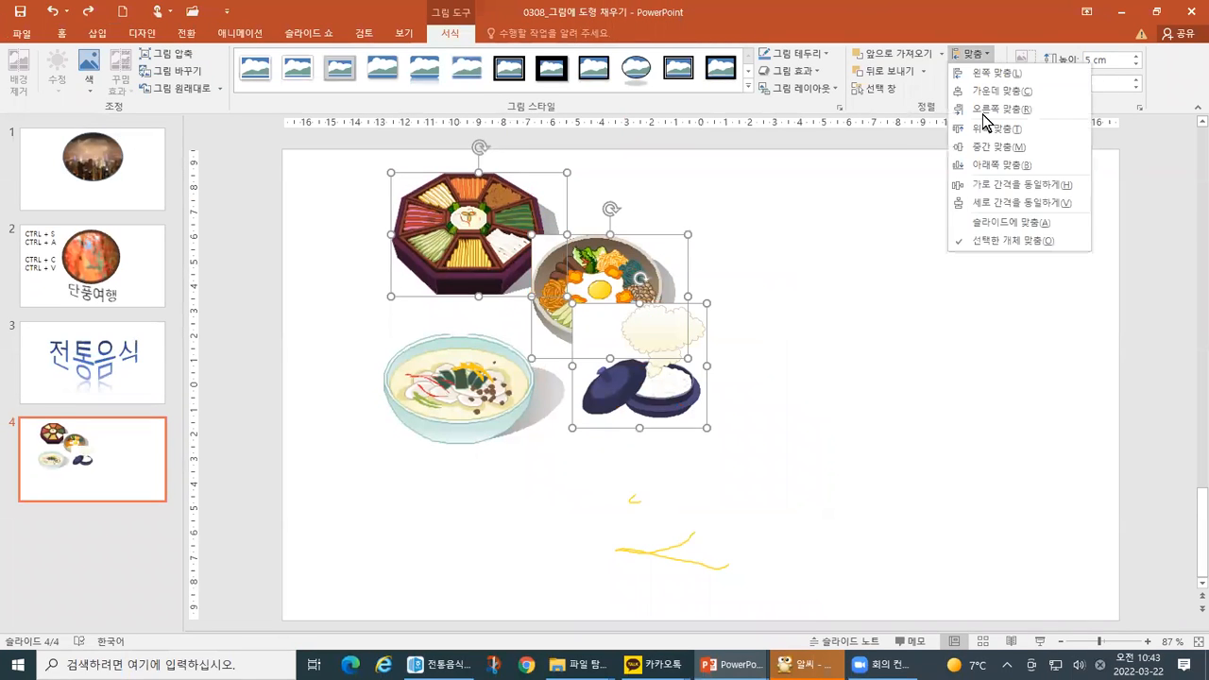
click(986, 189)
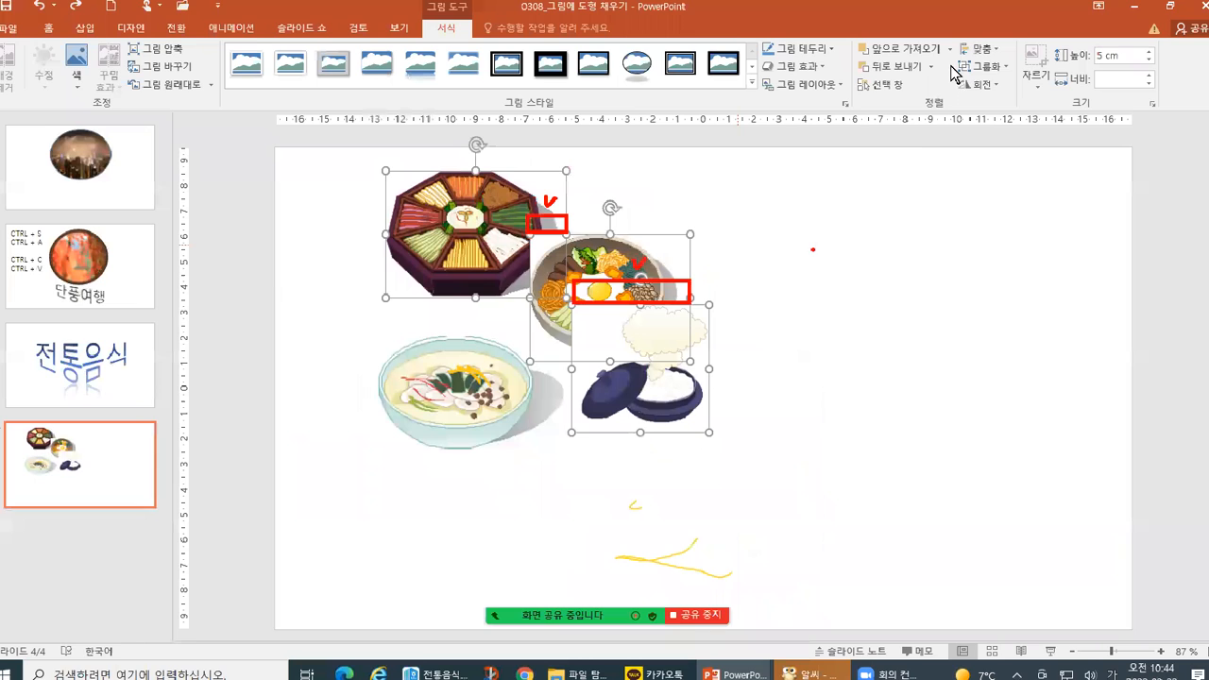
click(971, 54)
click(1006, 184)
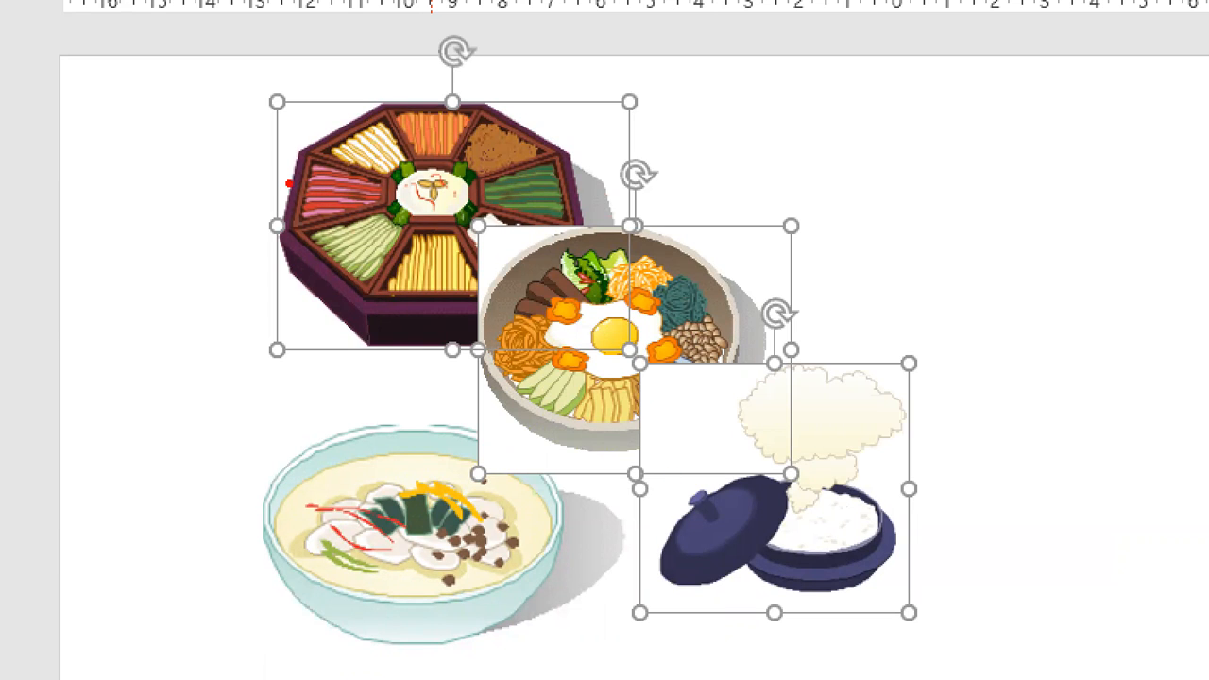
- Frame the whole outlines of the platter, the bibimbap bowl and the rice pot with separate red rectangles
mouse_move(289, 106)
mouse_down()
mouse_move(626, 348)
mouse_move(629, 335)
mouse_up()
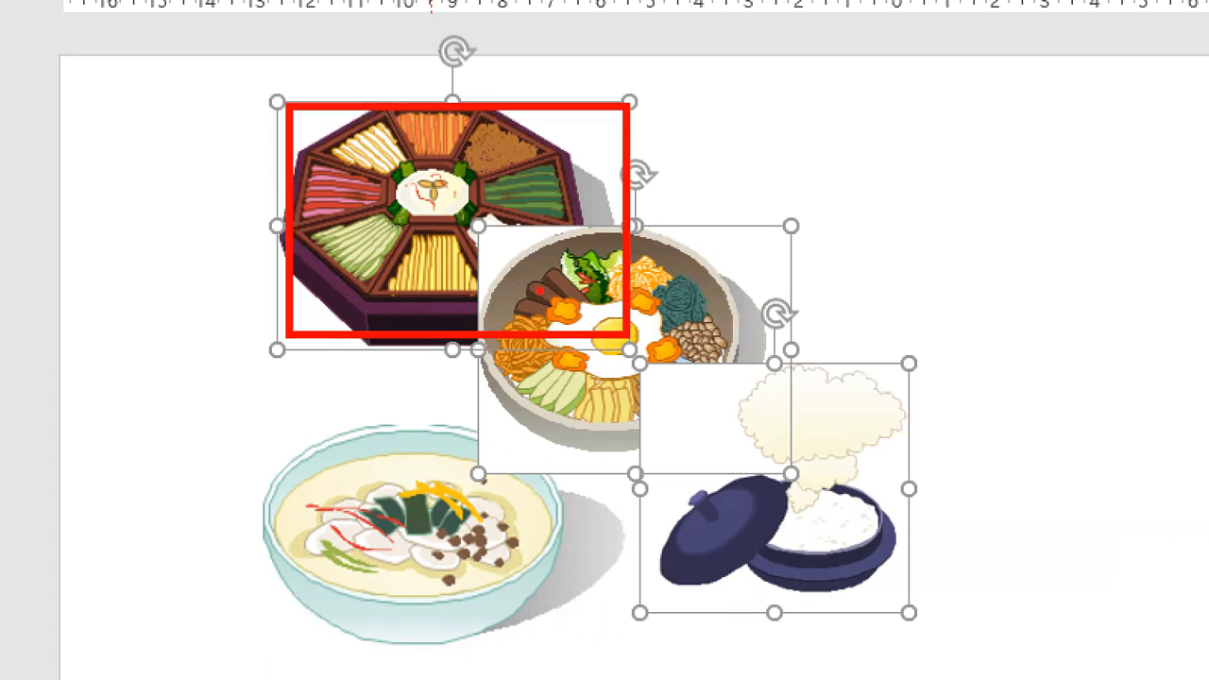
drag(478, 233, 790, 465)
mouse_move(649, 371)
mouse_down()
mouse_move(829, 513)
mouse_move(908, 612)
mouse_up()
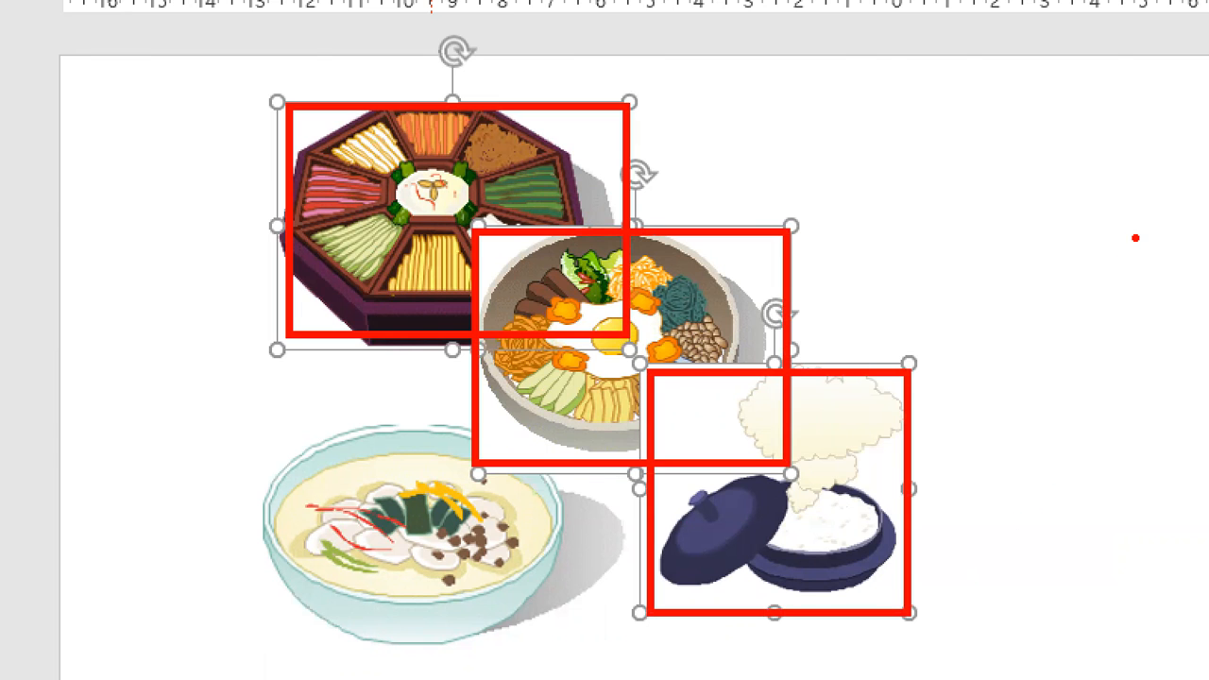
key(Escape)
- Show the alignment options and frame 가로 간격을 동일하게 and 세로 간격을 동일하게 in red
click(989, 55)
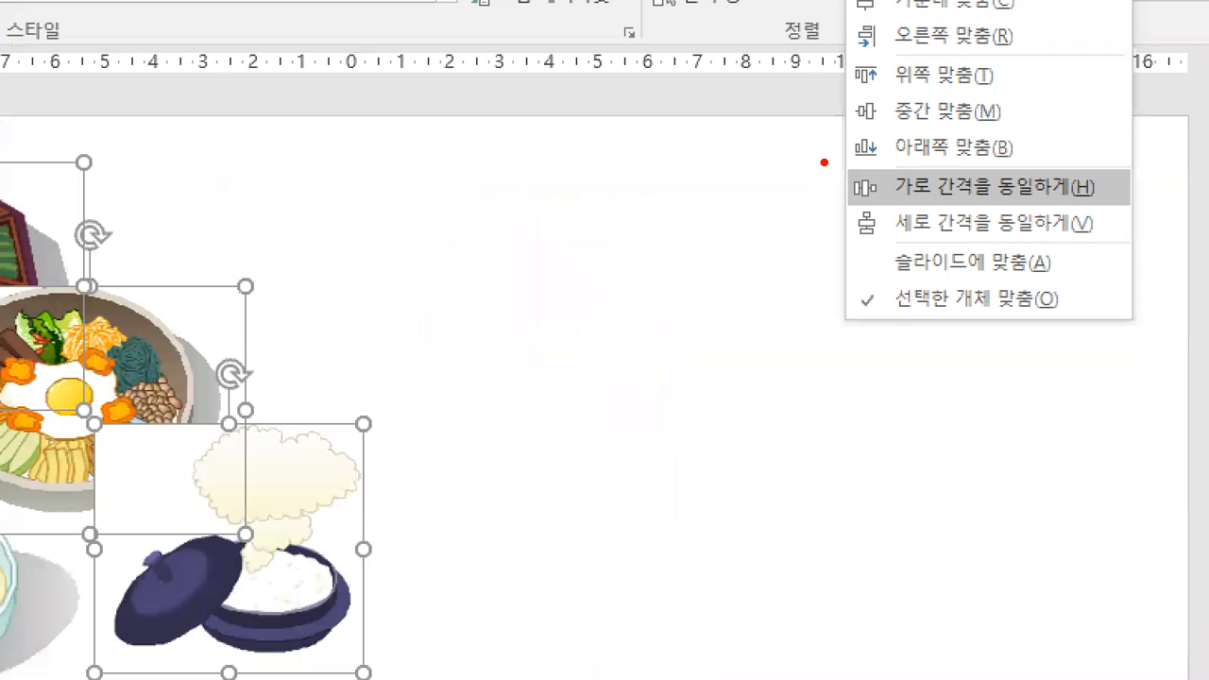
mouse_move(929, 171)
mouse_down()
mouse_move(1071, 228)
mouse_move(1102, 218)
mouse_up()
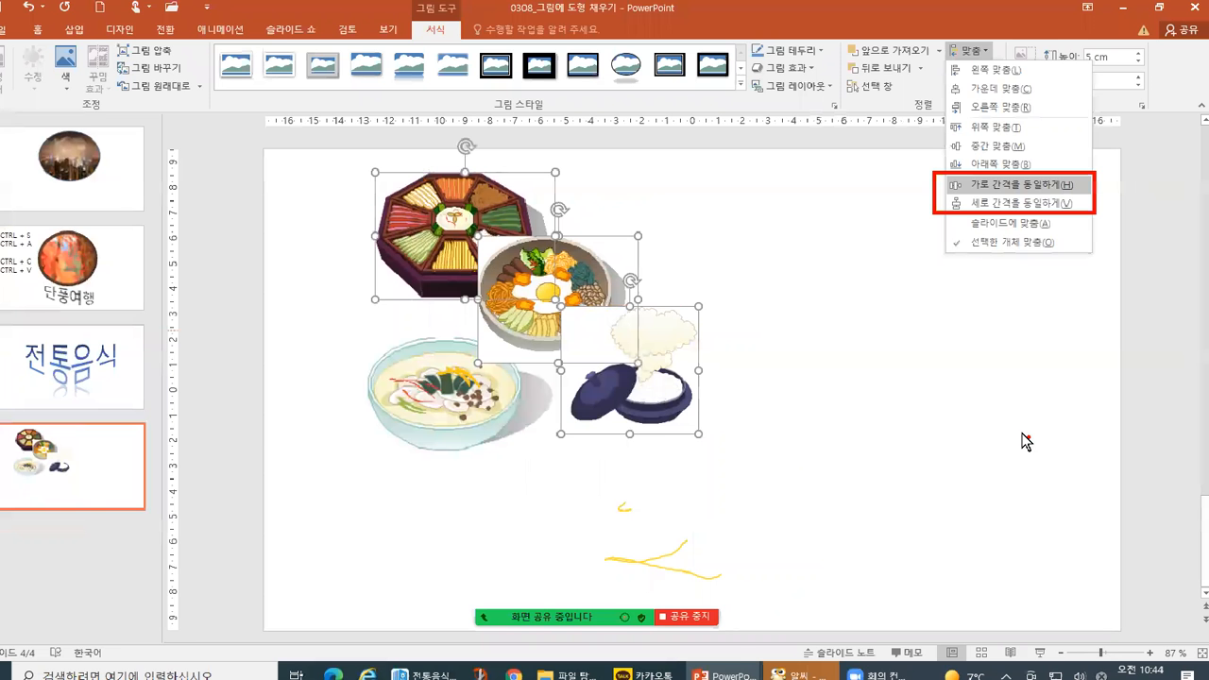
key(Escape)
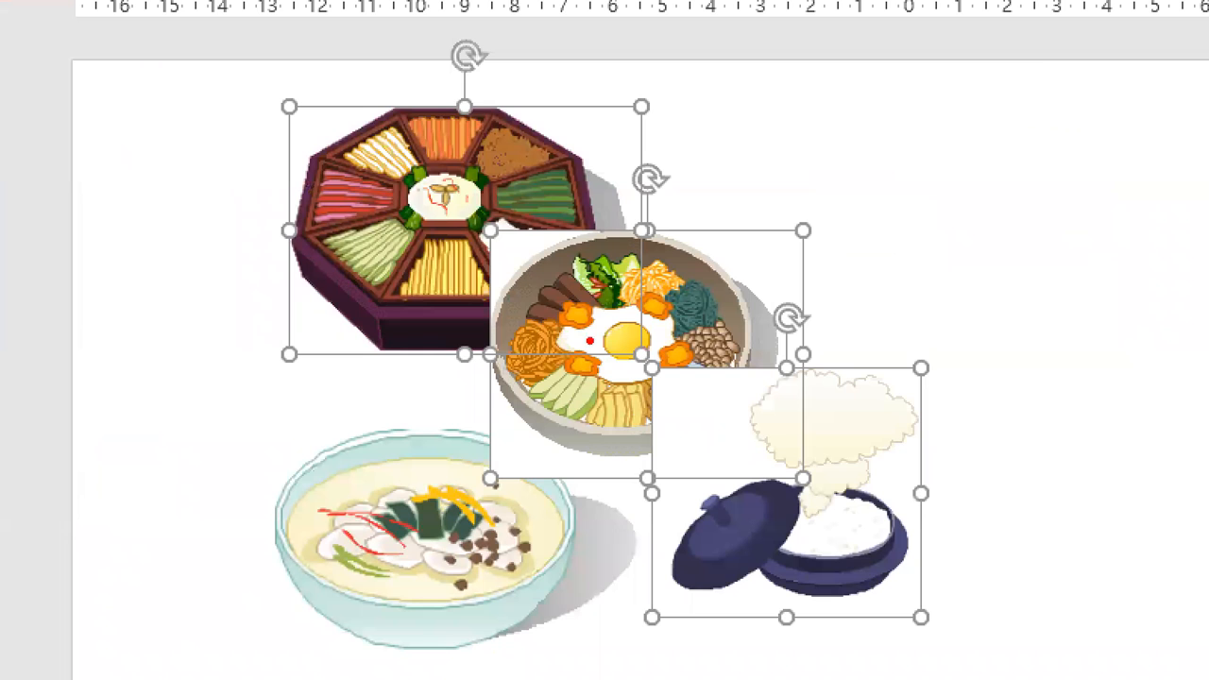
- Draw red arcs above the two horizontal overlaps between the three pictures
mouse_move(488, 230)
mouse_down()
mouse_move(507, 186)
mouse_move(639, 195)
mouse_move(643, 226)
mouse_up()
mouse_move(659, 355)
mouse_down()
mouse_move(754, 309)
mouse_move(811, 362)
mouse_up()
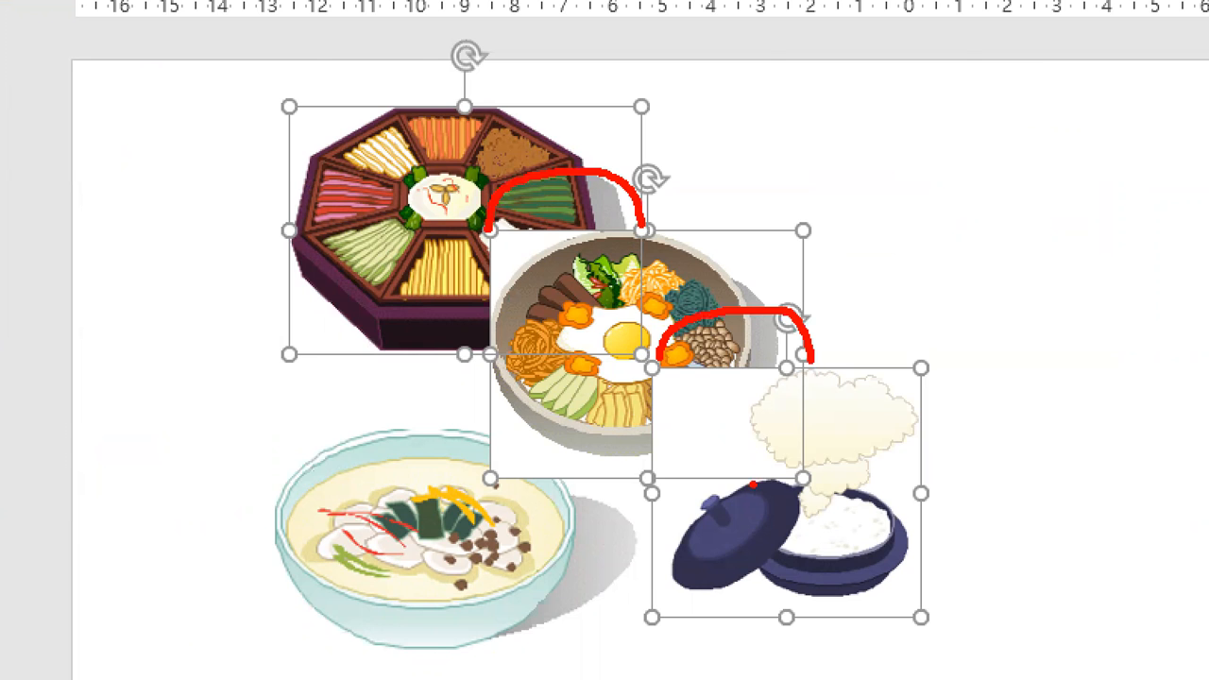
key(Escape)
- Undo the horizontal spacing change on the three pictures
click(779, 231)
key(ctrl+z)
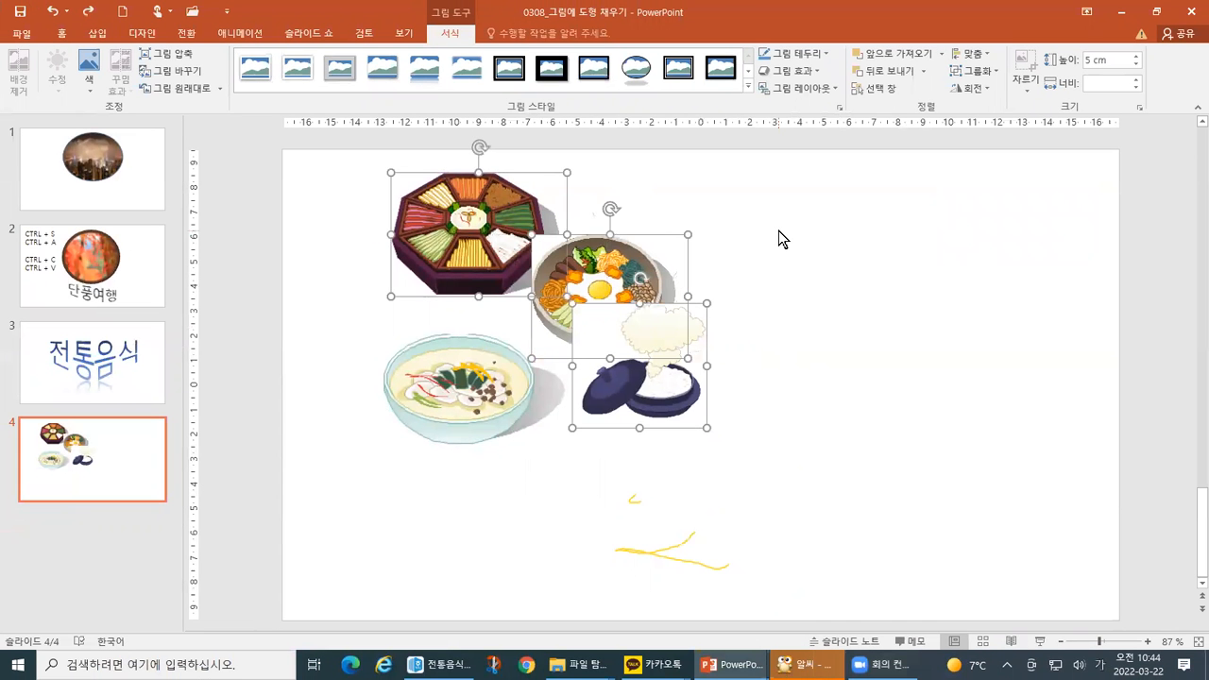
key(ctrl+1)
click(549, 231)
key(Escape)
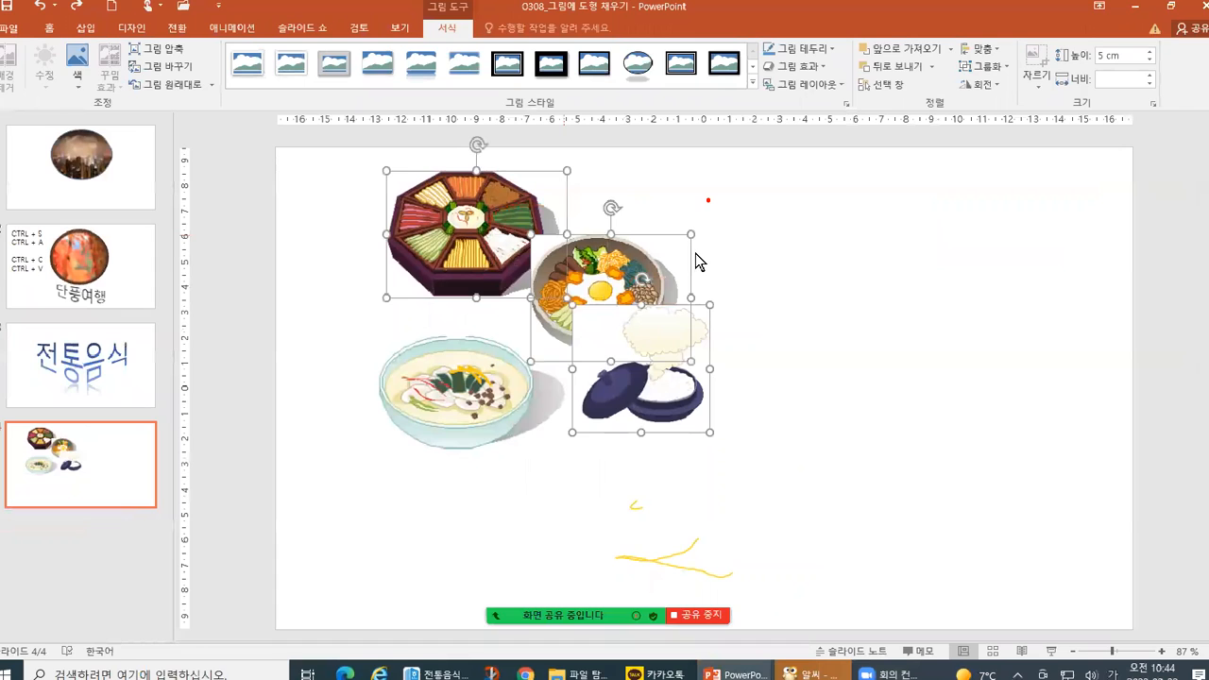
- Move the bibimbap bowl slightly downward and select it together with the rice pot and the octagonal platter
click(793, 264)
drag(632, 270, 634, 310)
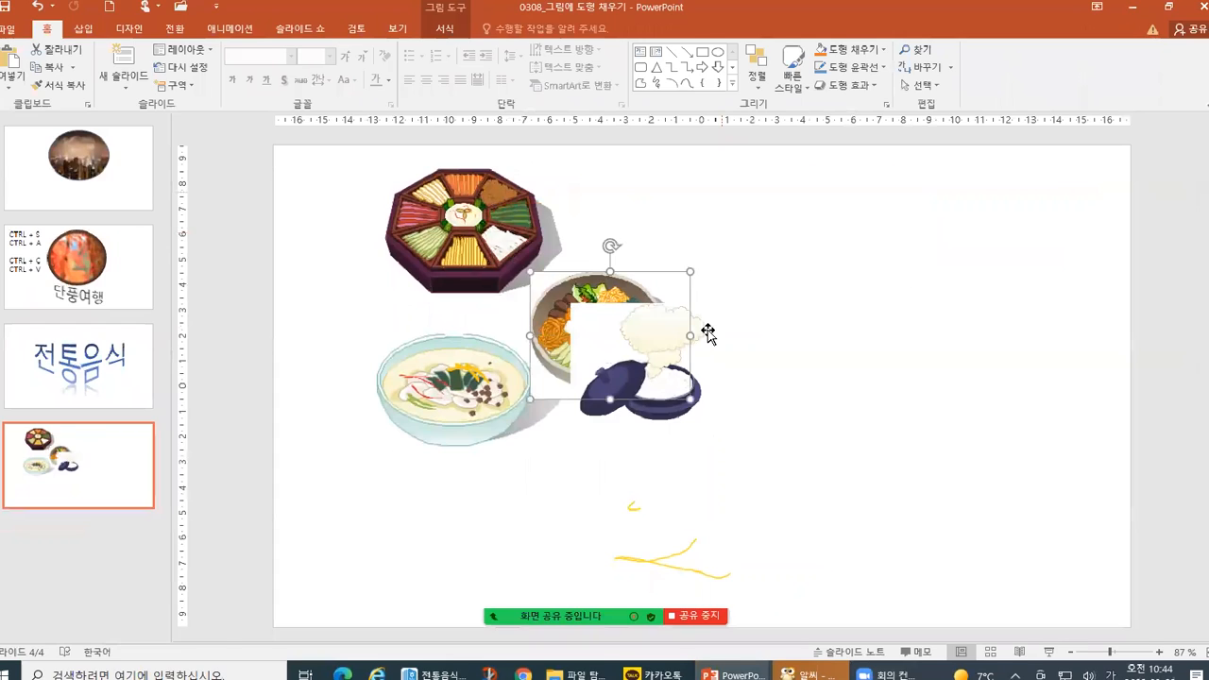
shift+click(648, 354)
shift+click(496, 248)
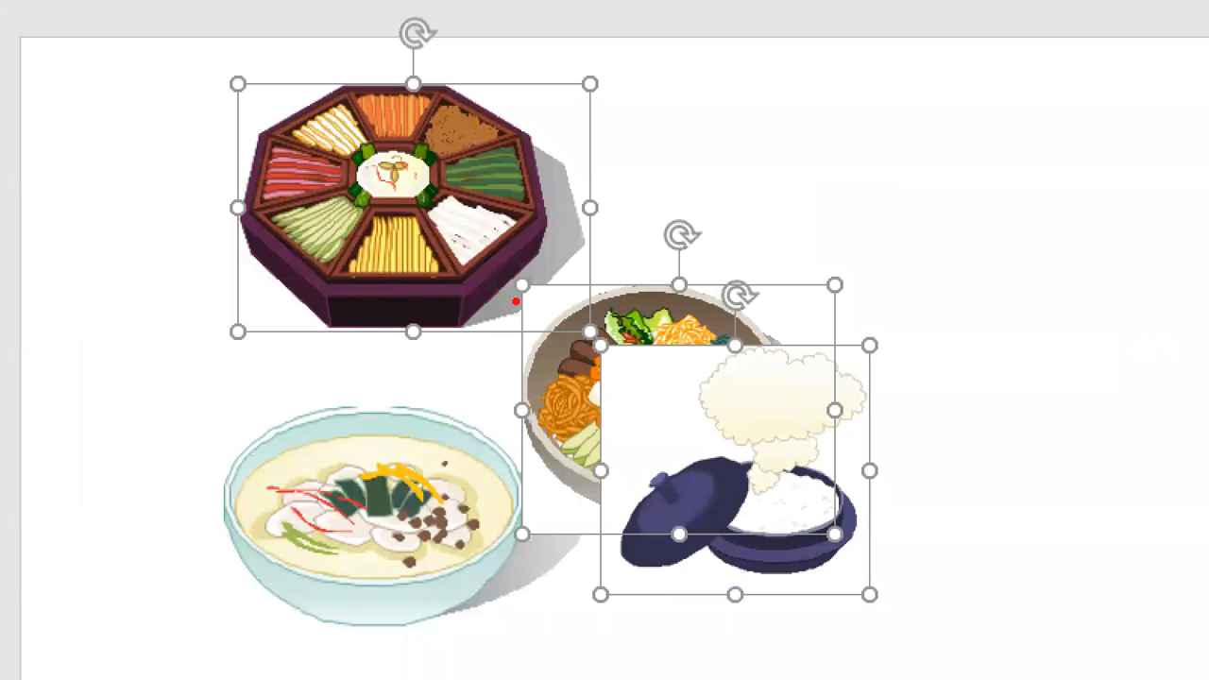
- Circle in red the vertical extent of the platter–bibimbap overlap and of the bibimbap–rice pot overlap
drag(517, 284, 522, 324)
mouse_move(601, 356)
mouse_down()
mouse_move(576, 362)
mouse_move(559, 477)
mouse_move(600, 540)
mouse_up()
mouse_move(529, 287)
mouse_down()
mouse_move(541, 321)
mouse_move(531, 332)
mouse_up()
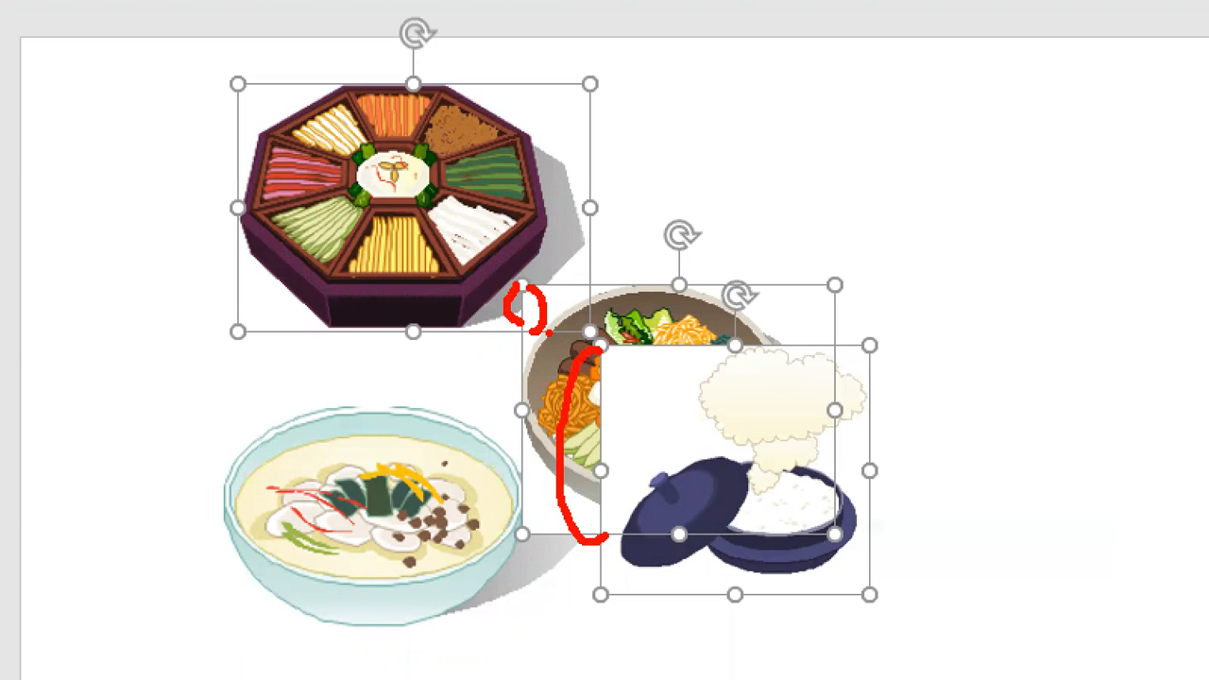
mouse_move(607, 348)
mouse_down()
mouse_move(639, 423)
mouse_move(603, 540)
mouse_up()
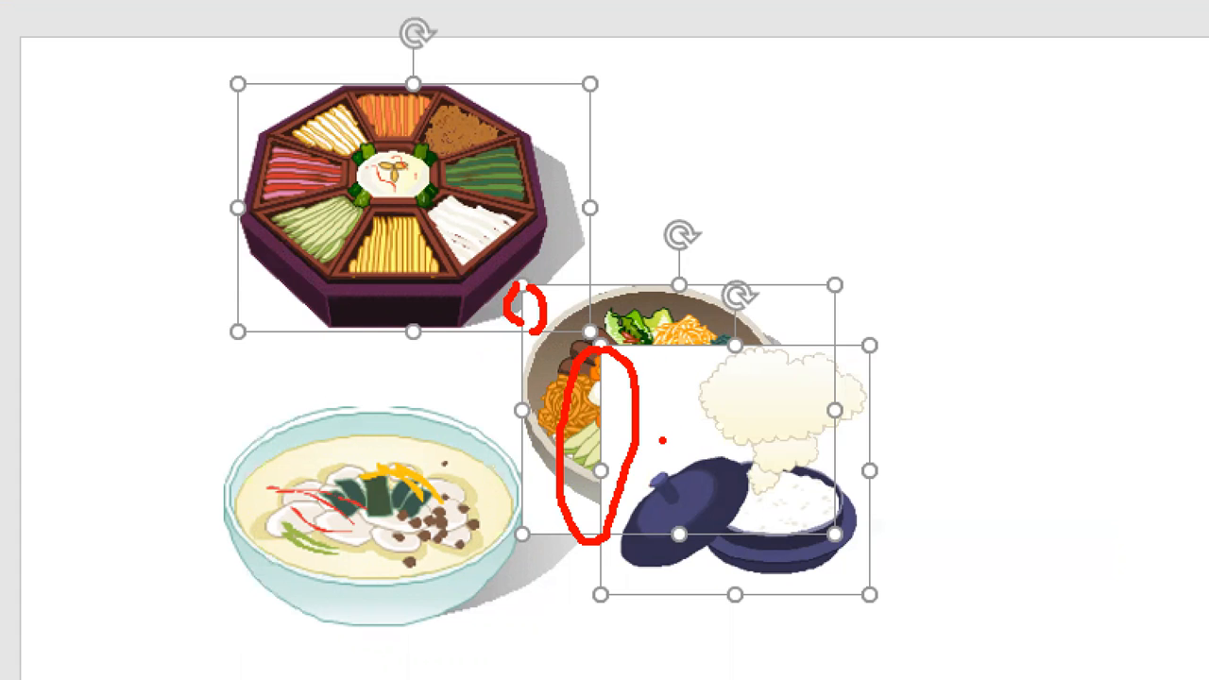
key(Escape)
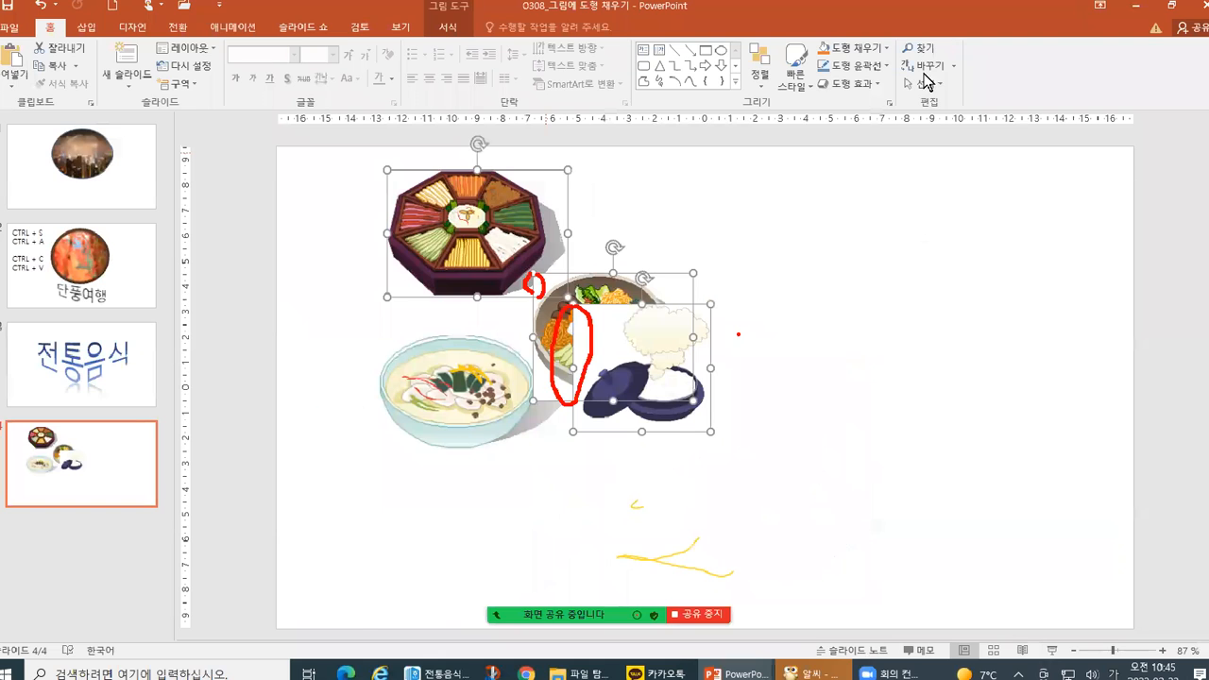
- Equalise the three pictures' vertical spacing with 세로 간격을 동일하게 and draw red arcs beside the two vertical overlaps
click(440, 36)
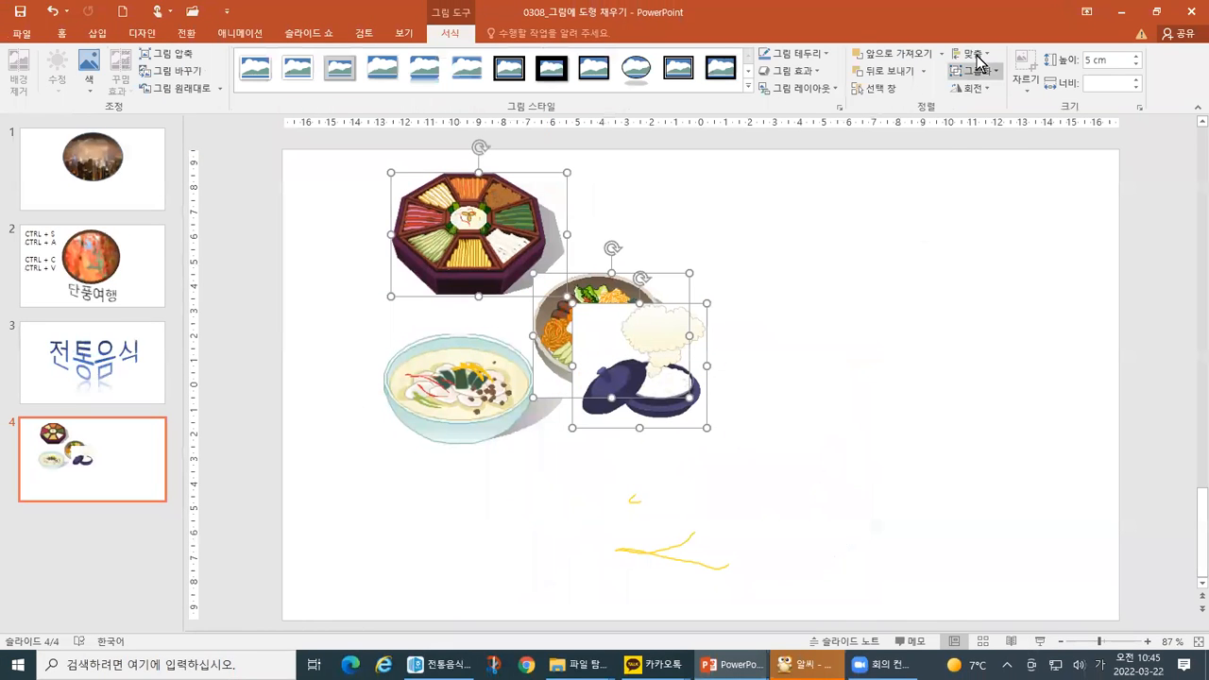
click(973, 54)
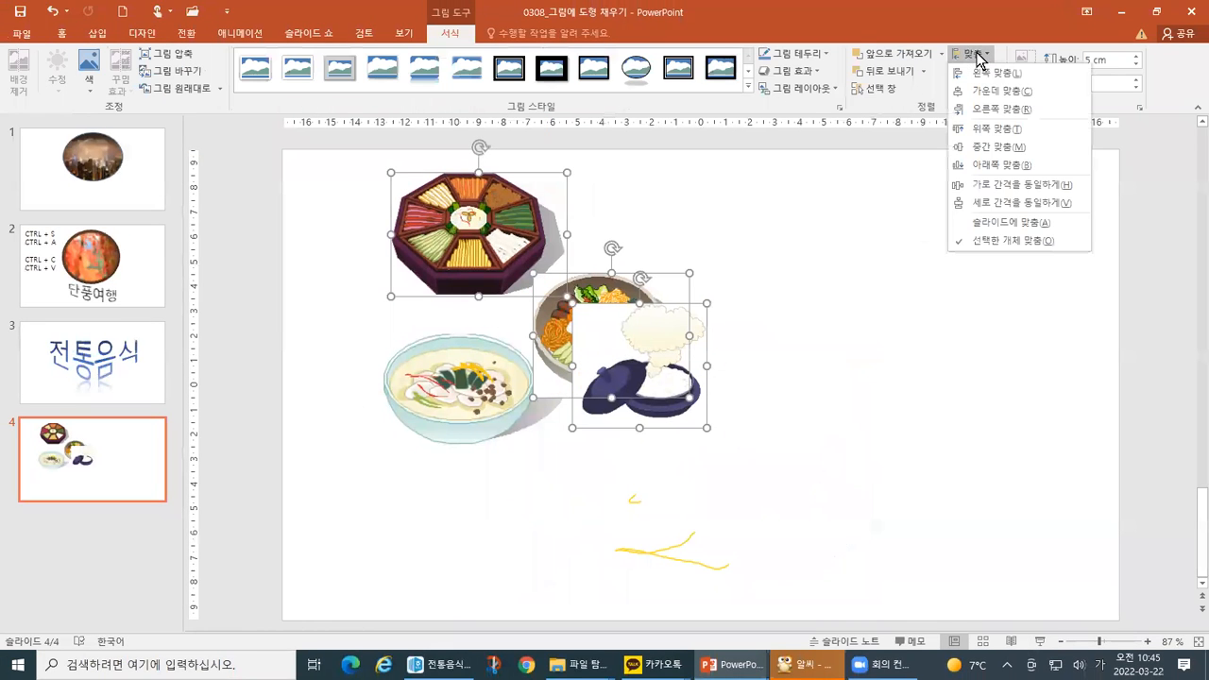
click(984, 203)
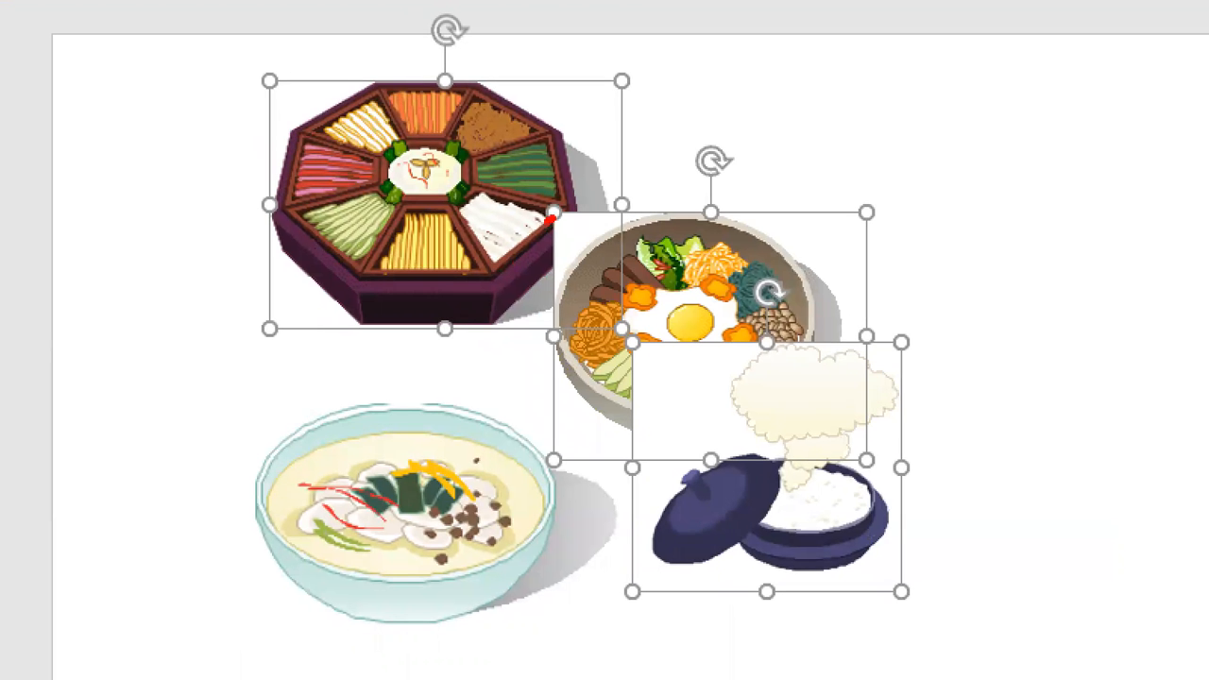
mouse_move(550, 218)
mouse_down()
mouse_move(518, 304)
mouse_move(552, 330)
mouse_up()
mouse_move(632, 343)
mouse_down()
mouse_move(602, 382)
mouse_move(631, 463)
mouse_up()
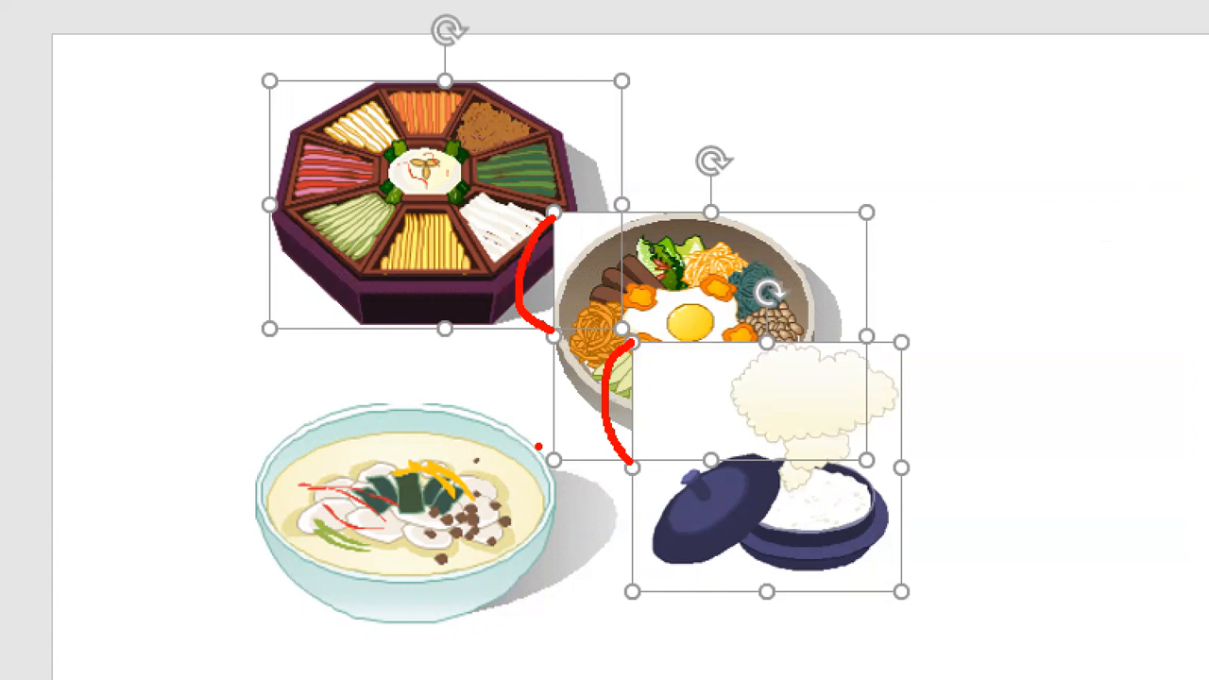
- Switch to the finished Hangul document 전통음식(완성).hwp and frame its group of four traditional-food pictures with a red rectangle
key(Escape)
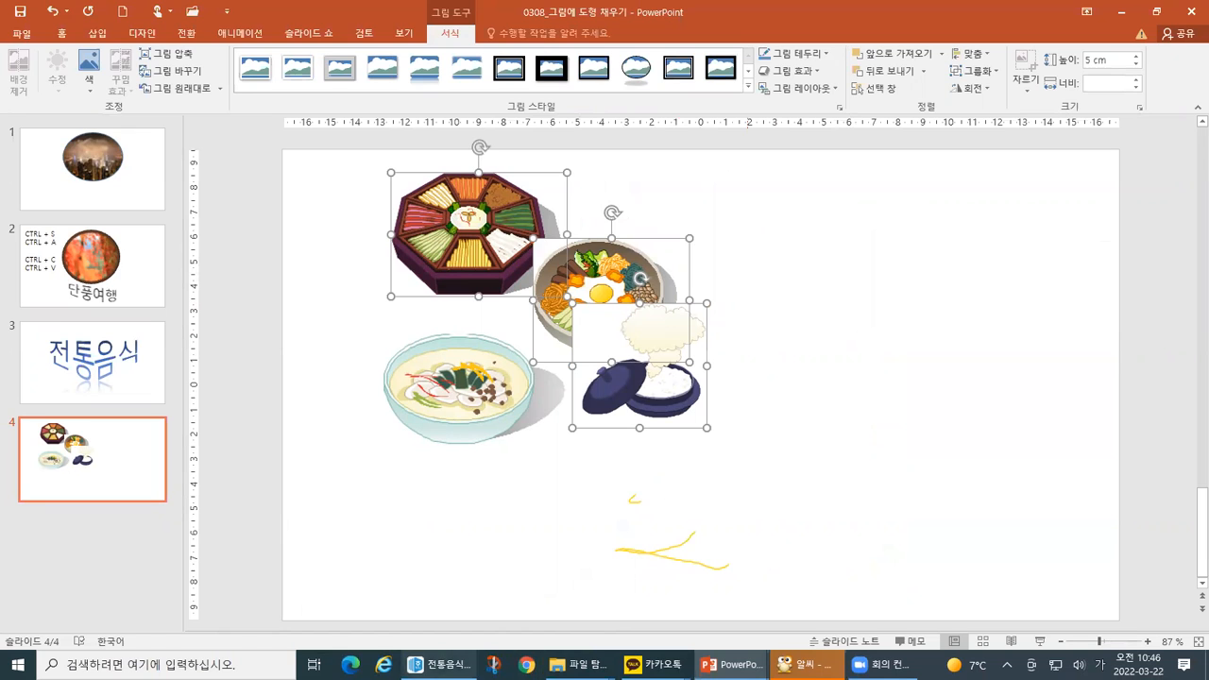
click(454, 665)
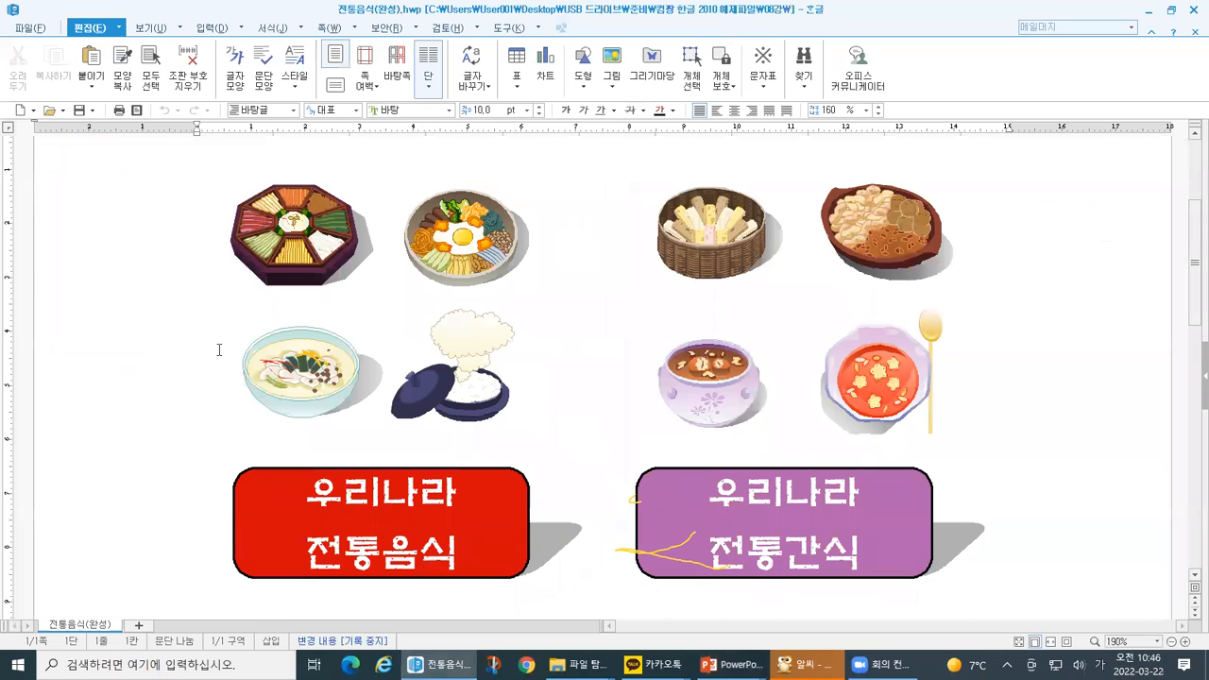
key(ctrl+1)
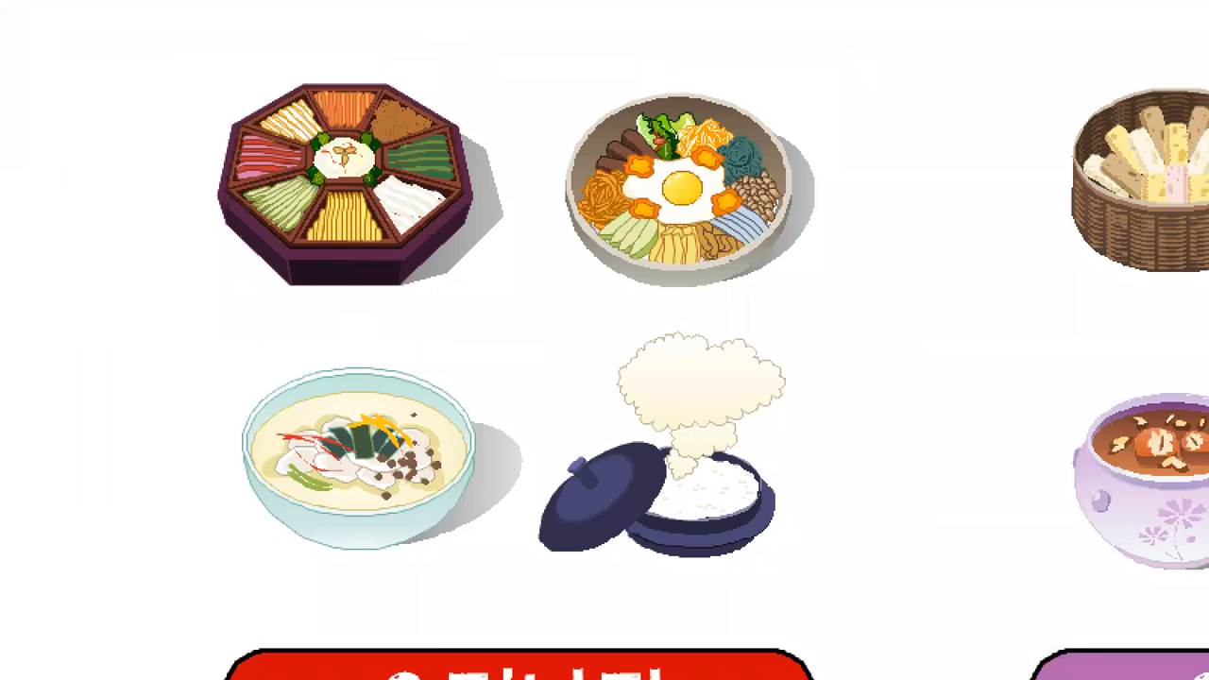
drag(178, 34, 869, 614)
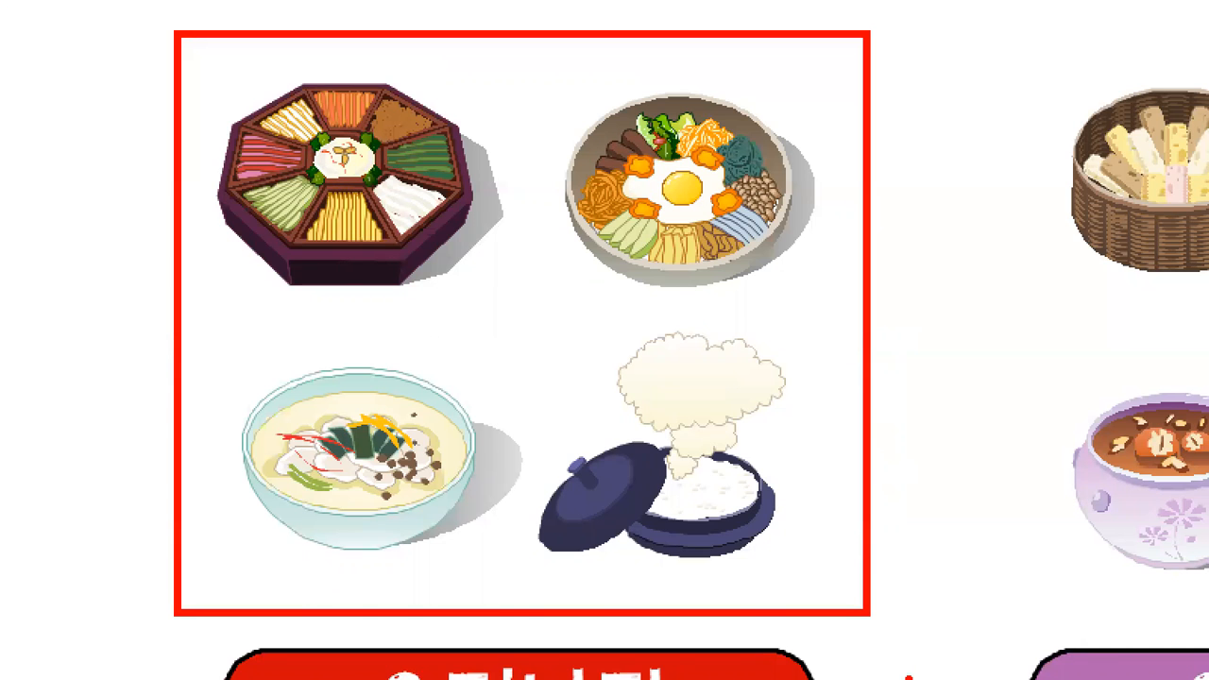
key(Escape)
- Frame the red 우리나라 전통음식 title box with a red rectangle and mark its shadow with a red check
key(ctrl+1)
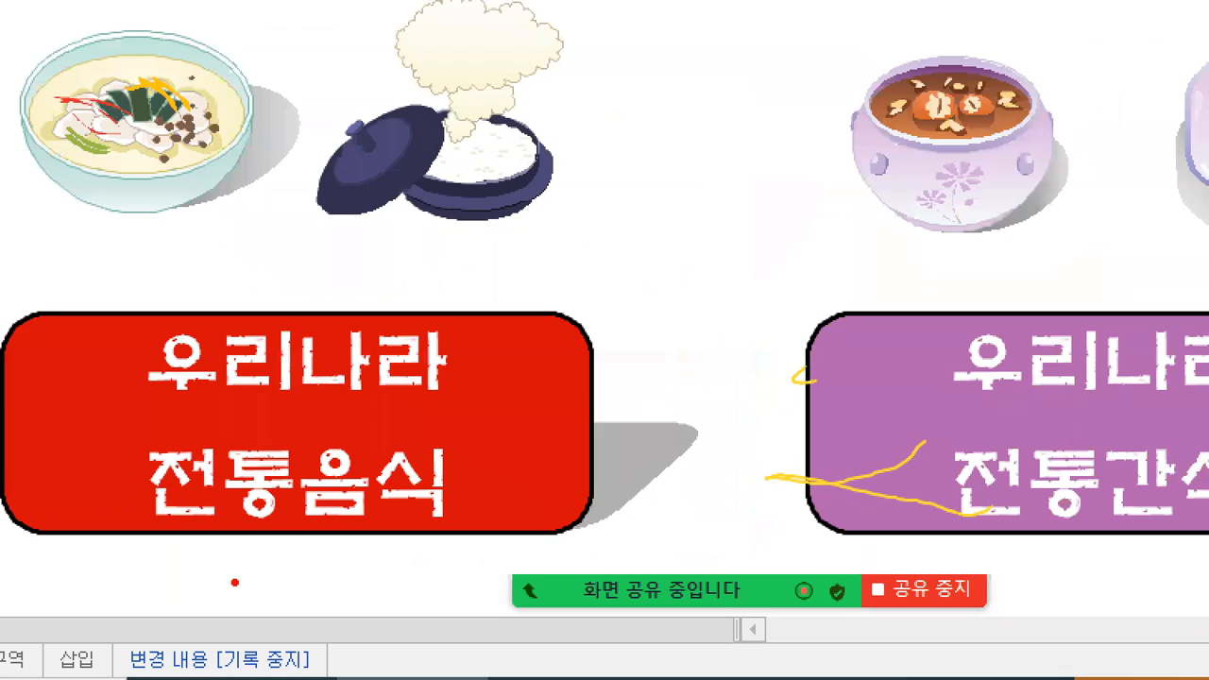
drag(232, 461, 569, 594)
drag(659, 548, 710, 560)
mouse_move(639, 395)
mouse_down()
mouse_move(650, 427)
mouse_move(669, 389)
mouse_up()
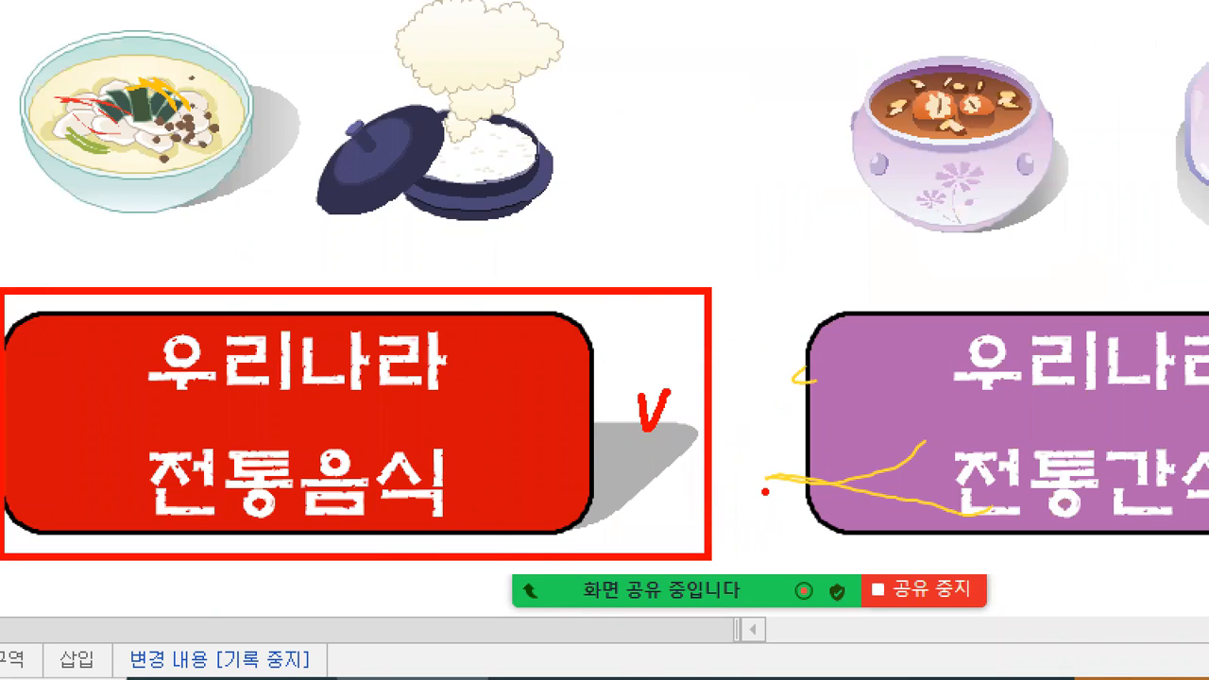
key(Escape)
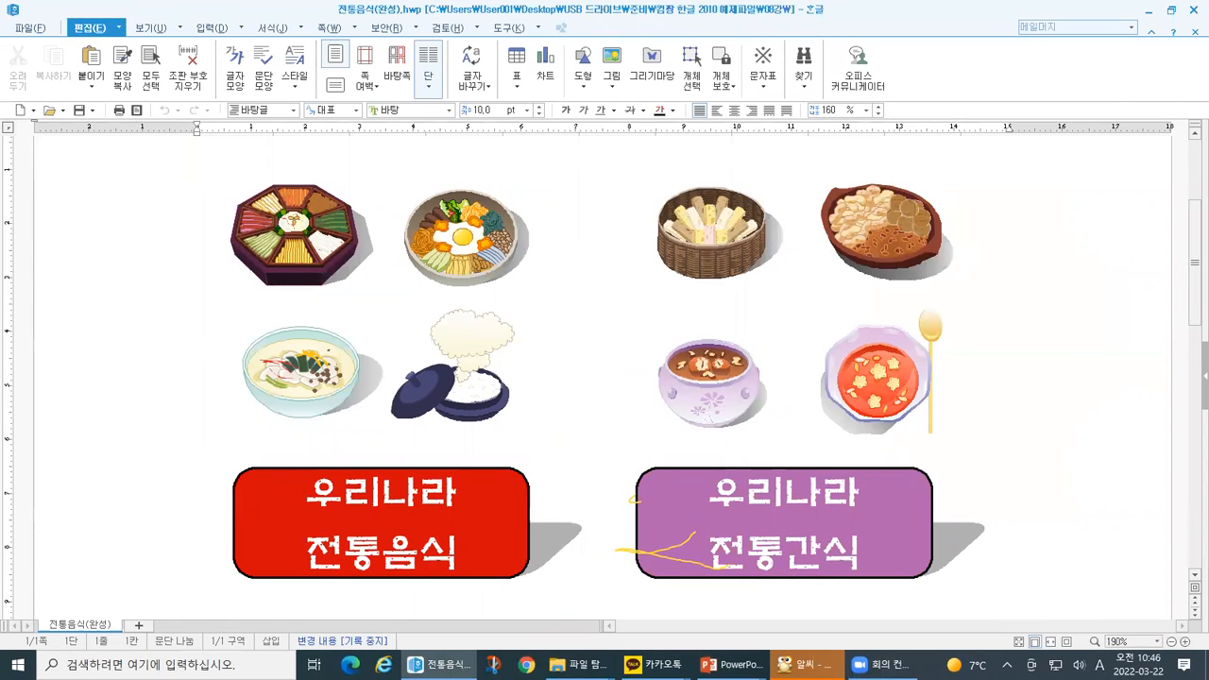
click(948, 465)
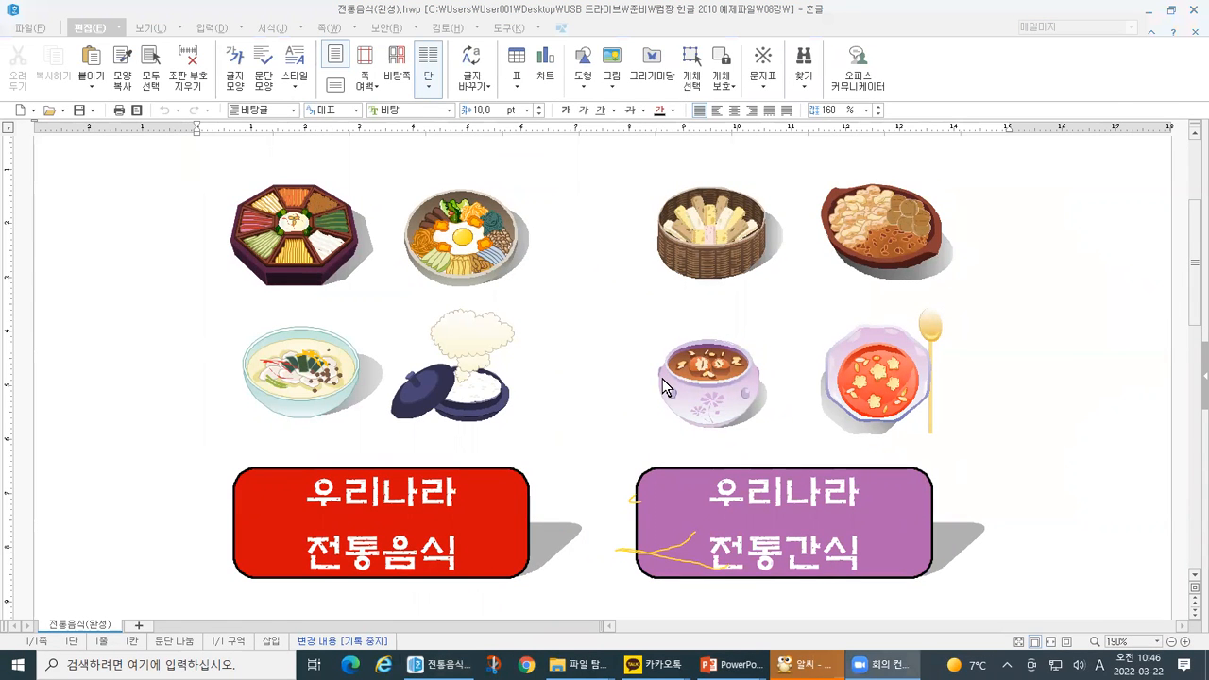